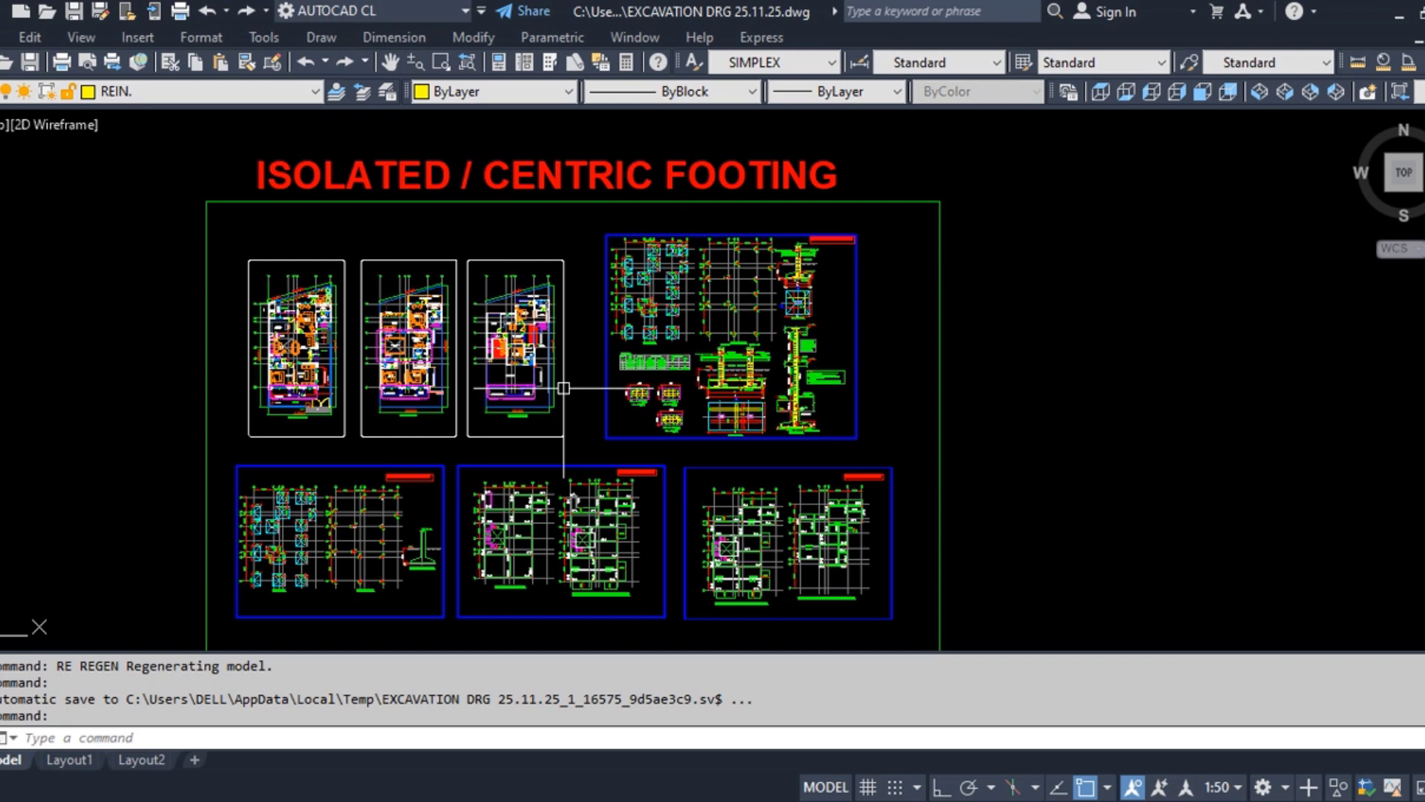
# Look over the architectural floor plans and the foundation drawing sheets under the ISOLATED / CENTRIC FOOTING title
pyautogui.scroll(2, 365, 423)
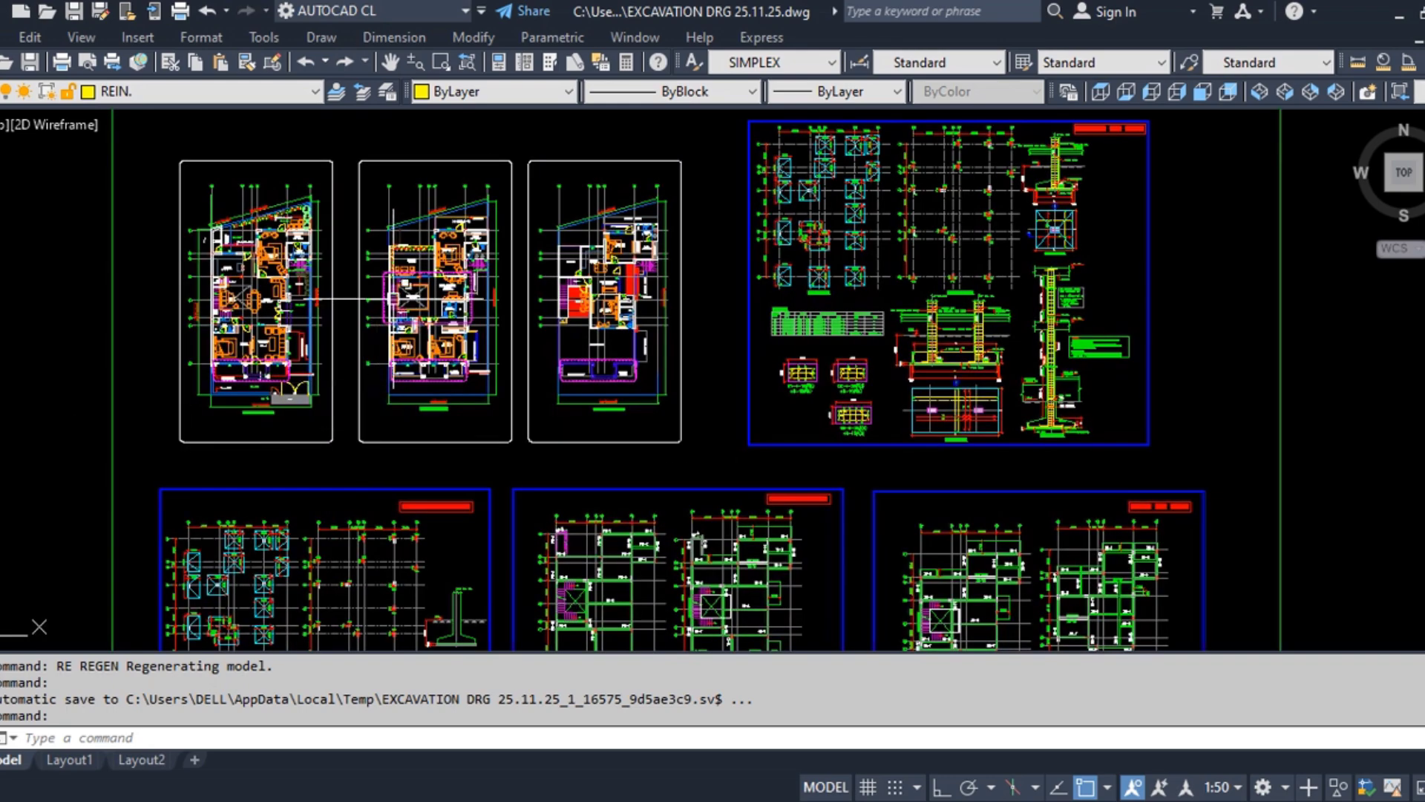
pyautogui.scroll(3, 319, 299)
pyautogui.scroll(-3, 323, 300)
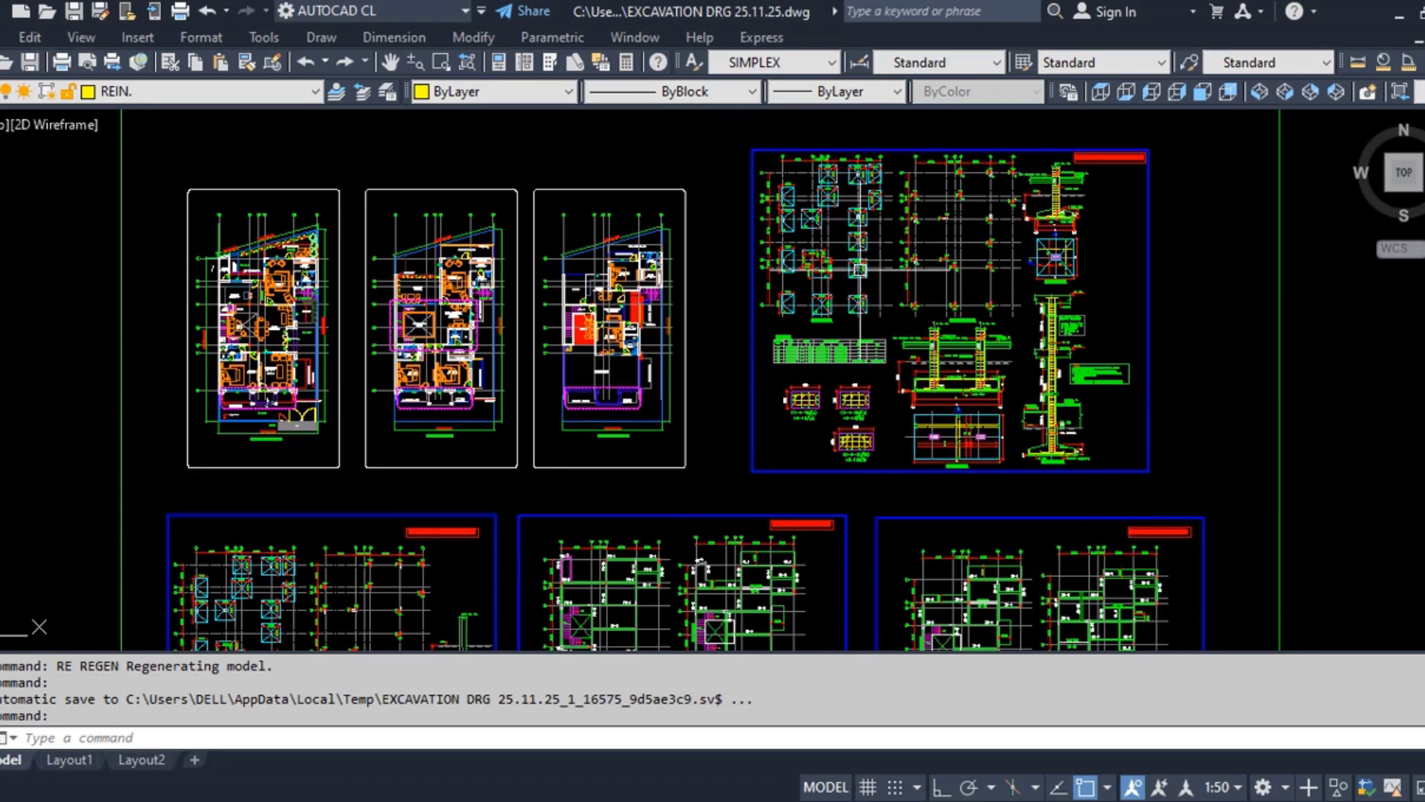
pyautogui.moveTo(831, 426); pyautogui.dragTo(823, 296, button='middle')
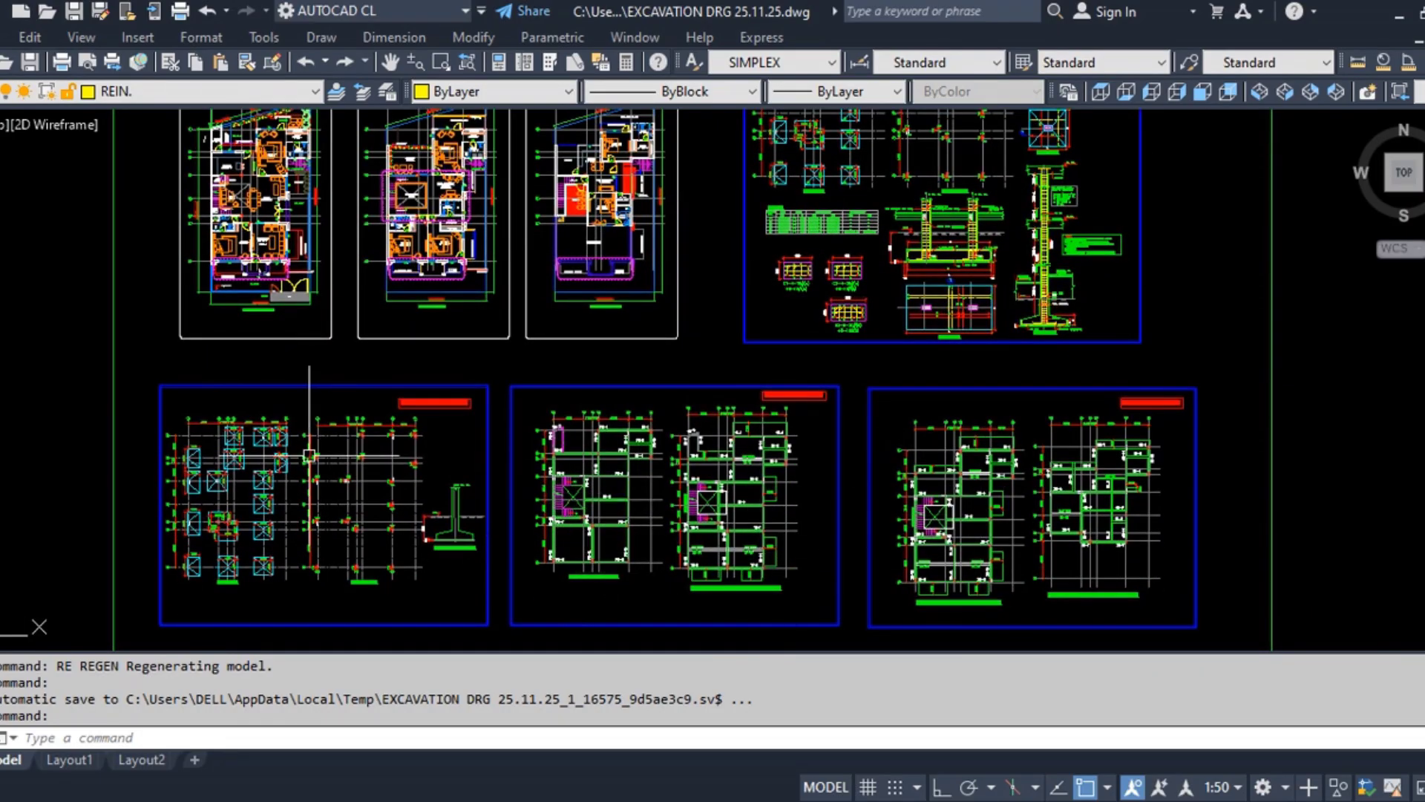
pyautogui.moveTo(525, 407); pyautogui.dragTo(469, 565, button='middle')
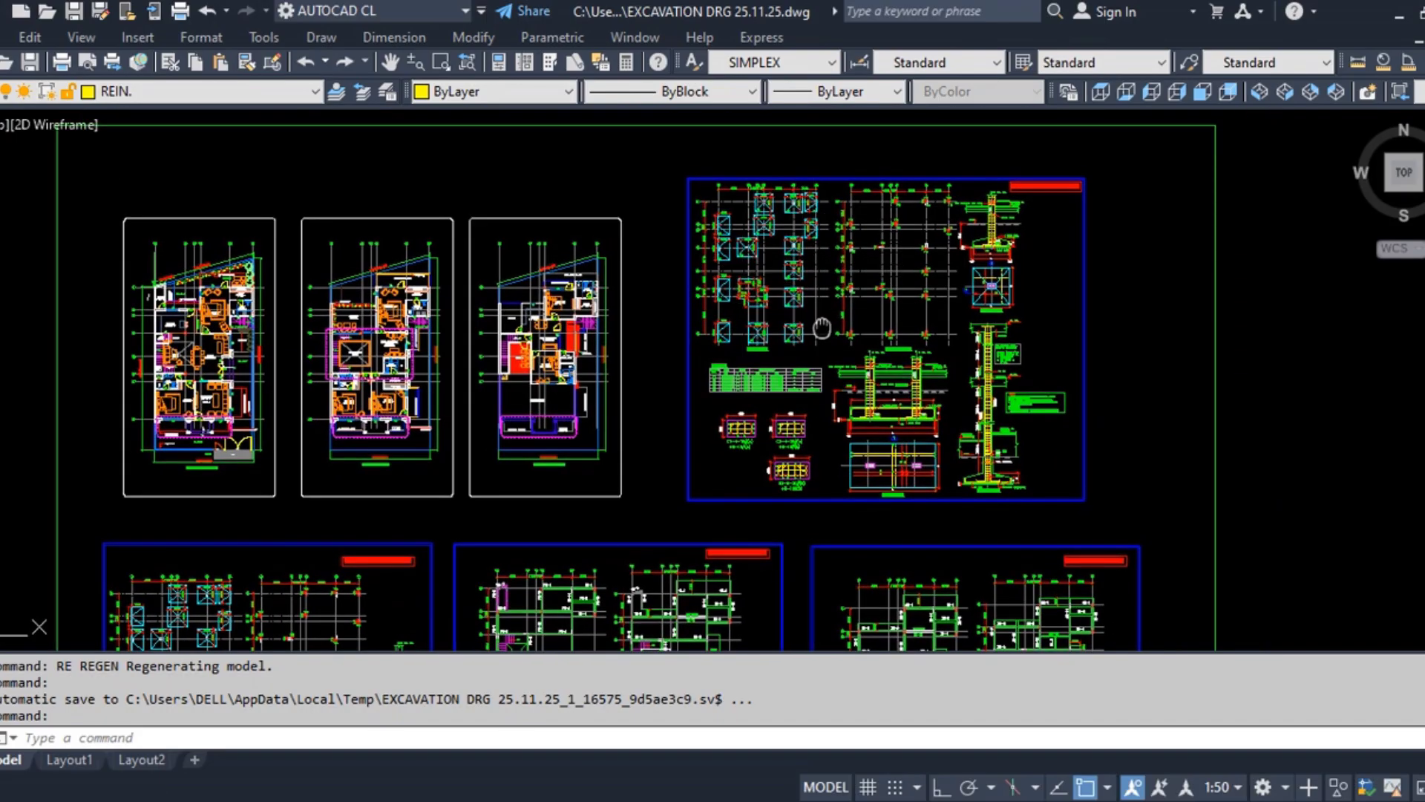
pyautogui.moveTo(822, 327); pyautogui.dragTo(617, 458, button='middle')
pyautogui.moveTo(297, 401); pyautogui.dragTo(511, 418, button='middle')
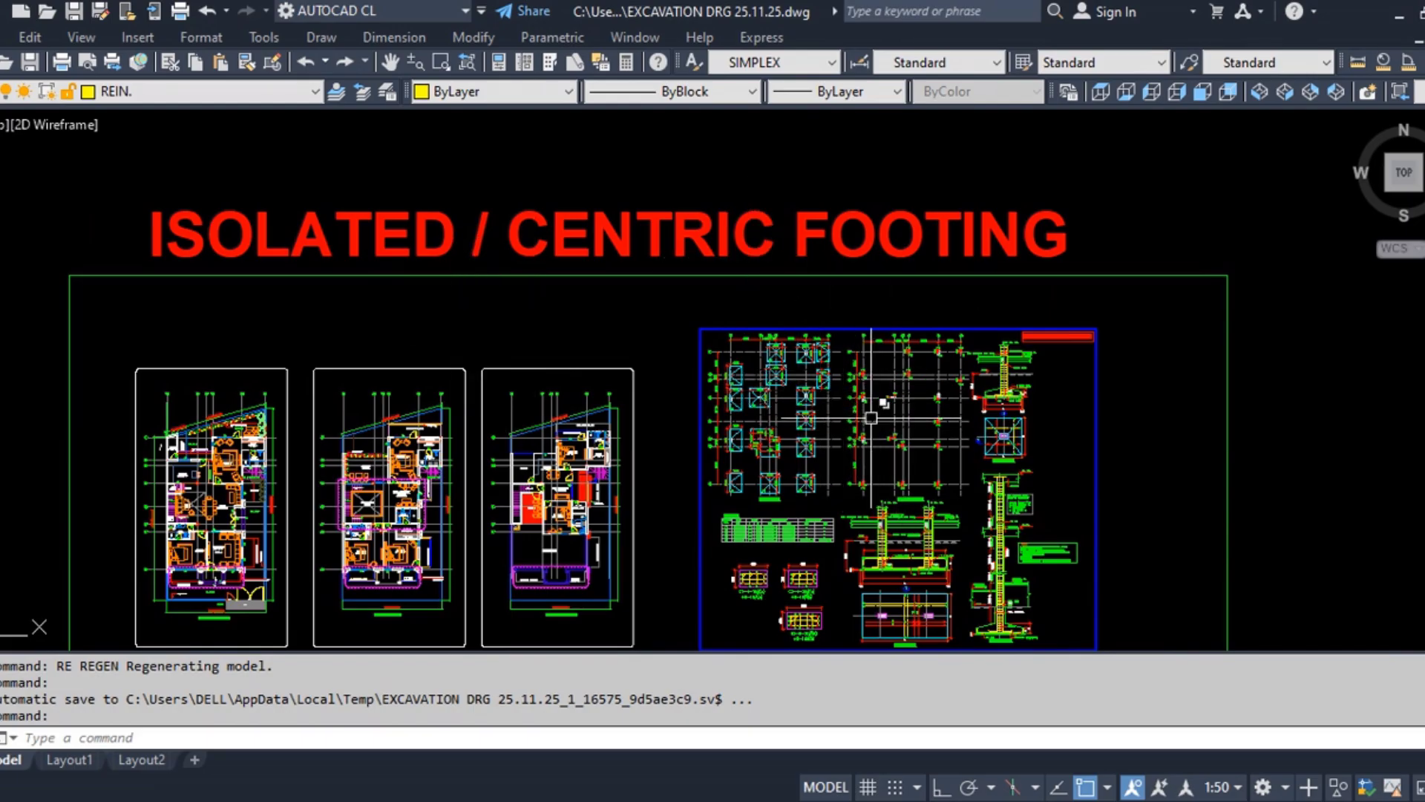
pyautogui.scroll(3, 764, 391)
pyautogui.scroll(-3, 786, 412)
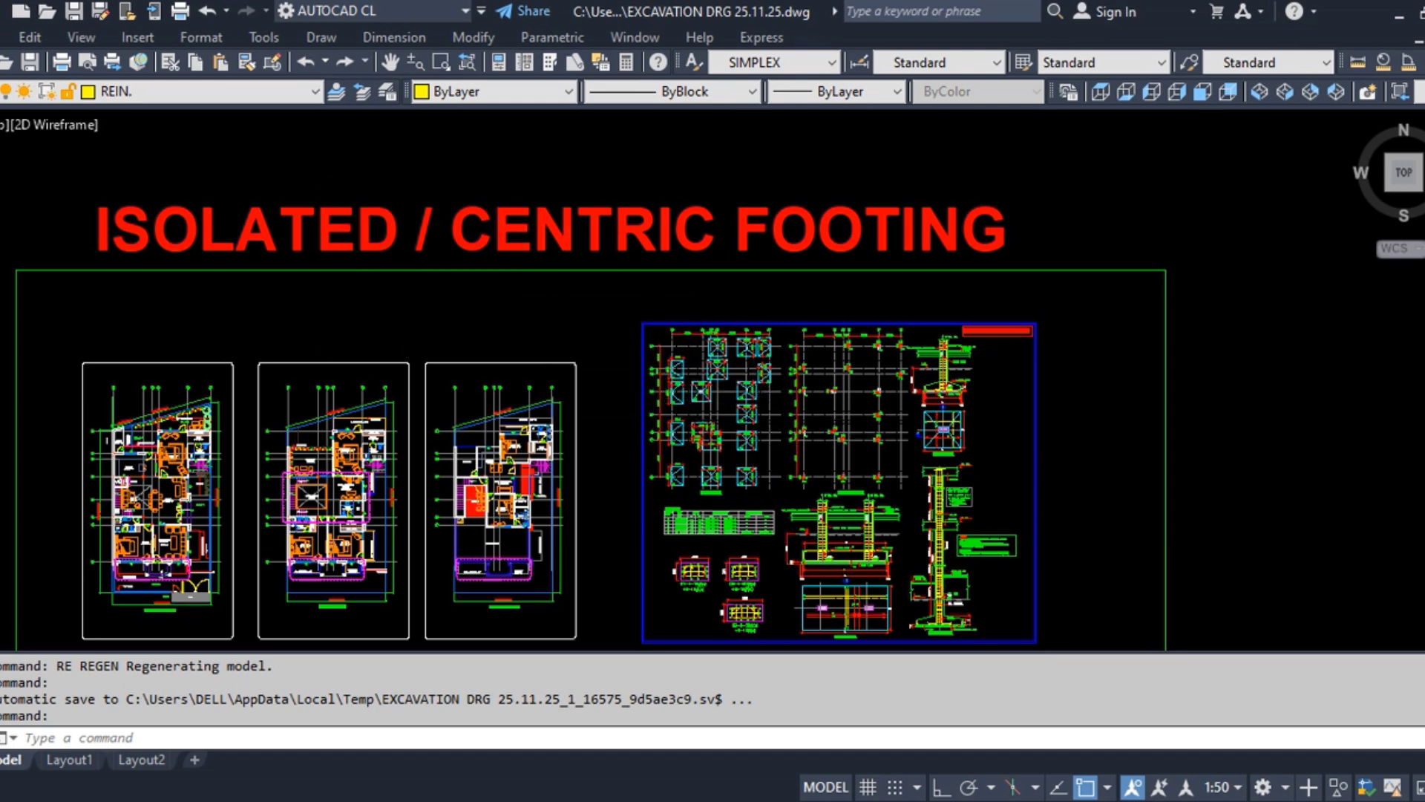
pyautogui.scroll(2, 751, 392)
pyautogui.scroll(-2, 751, 392)
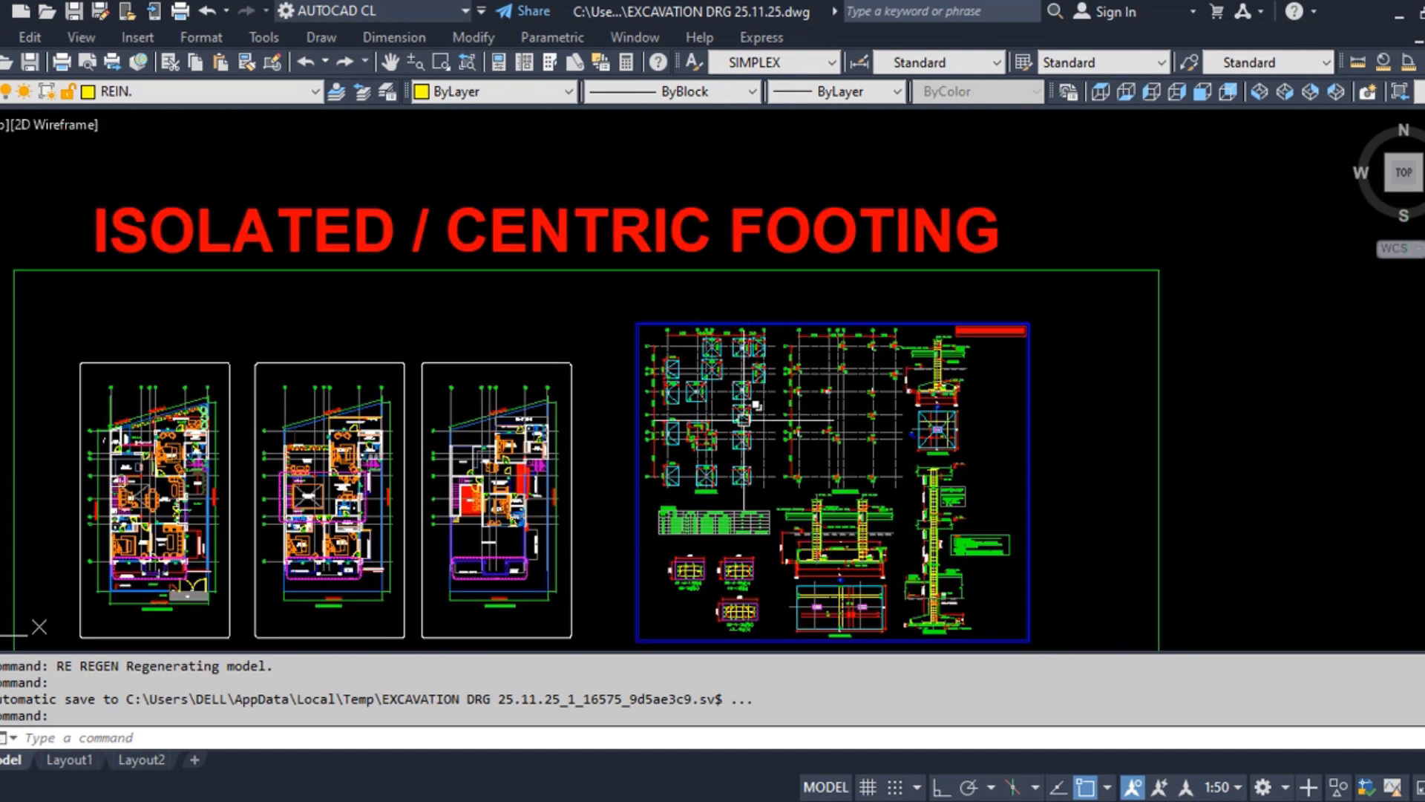
# Examine the footing layout plan in the foundation drawing, focusing on the F3 footing at grid D-1 and its dimensions
pyautogui.moveTo(751, 401)
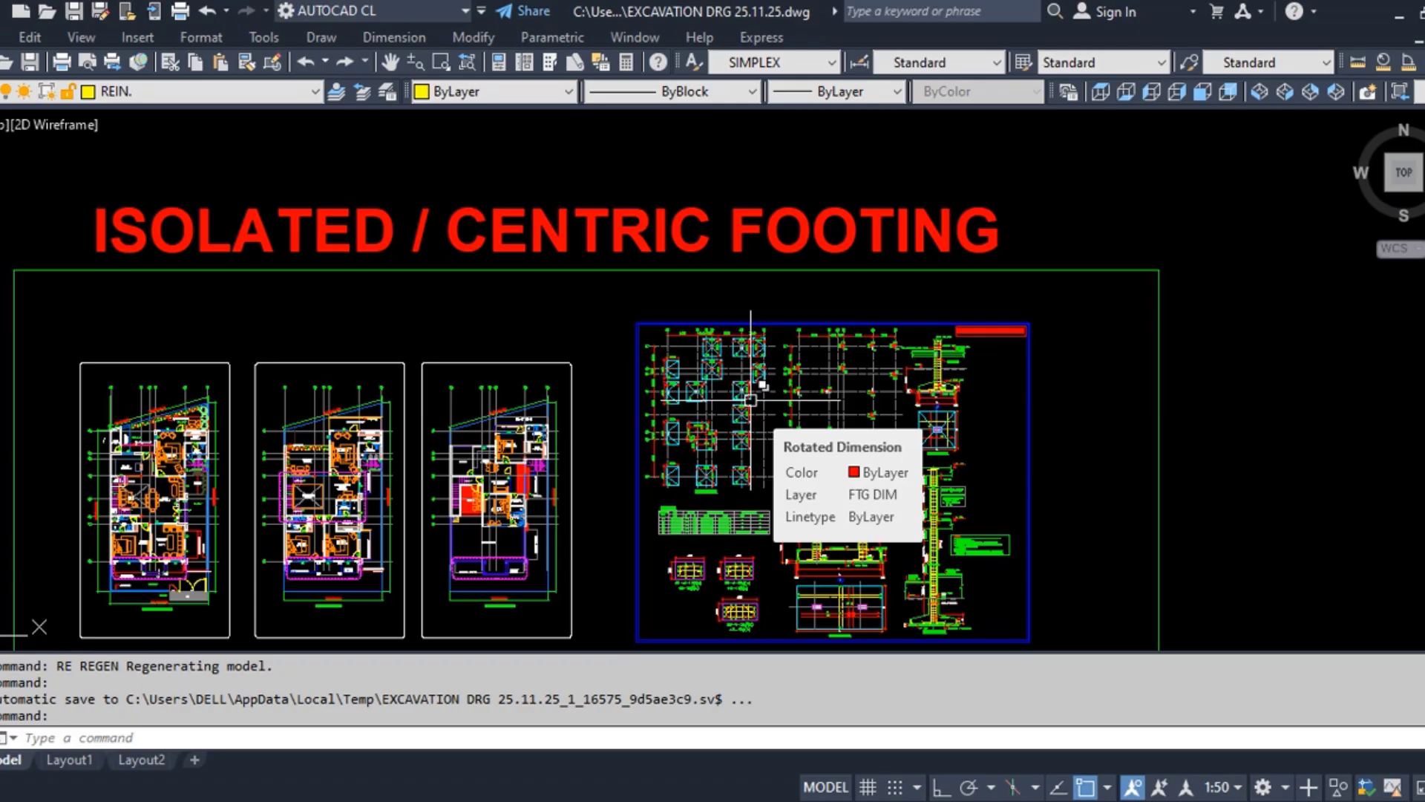
pyautogui.scroll(6, 660, 374)
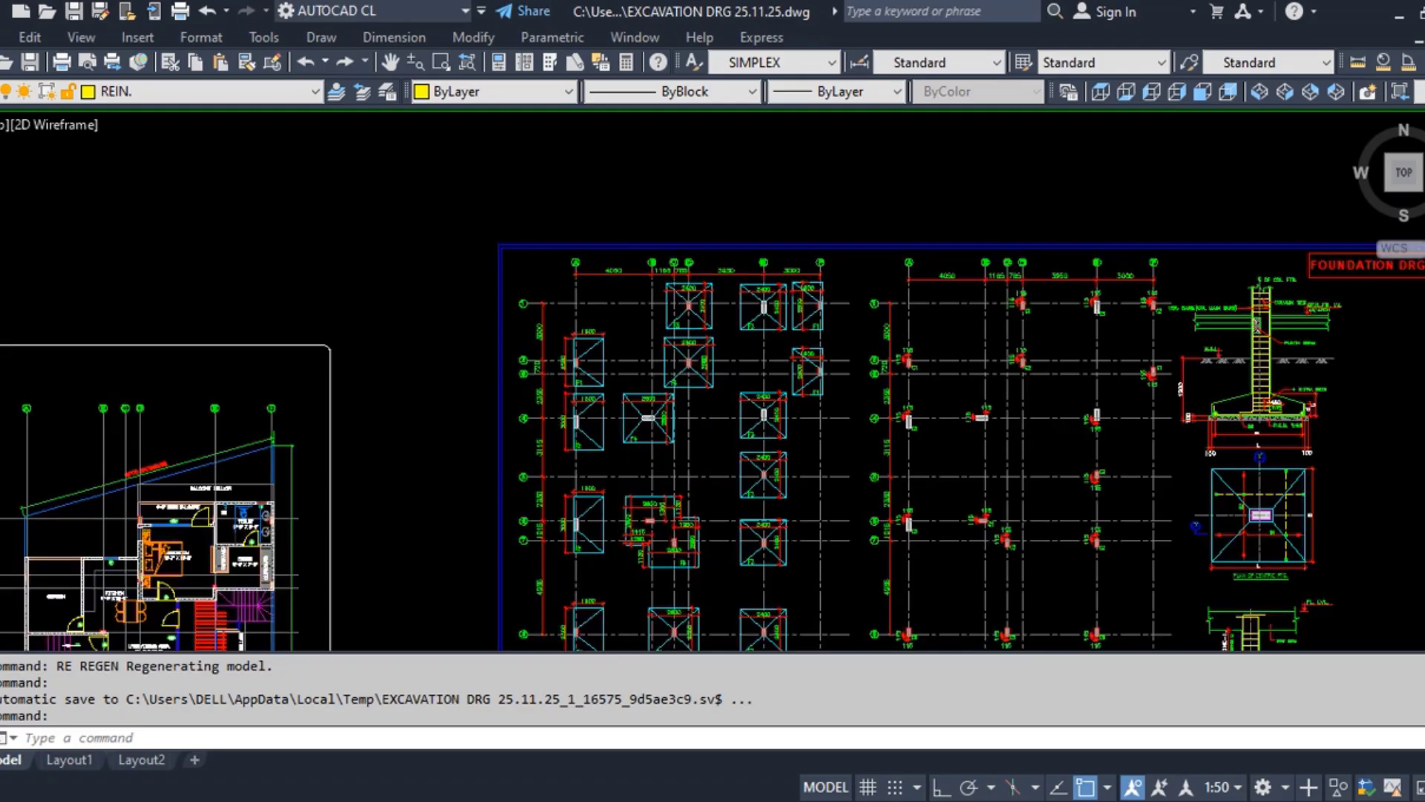
pyautogui.moveTo(685, 353); pyautogui.dragTo(662, 427, button='middle')
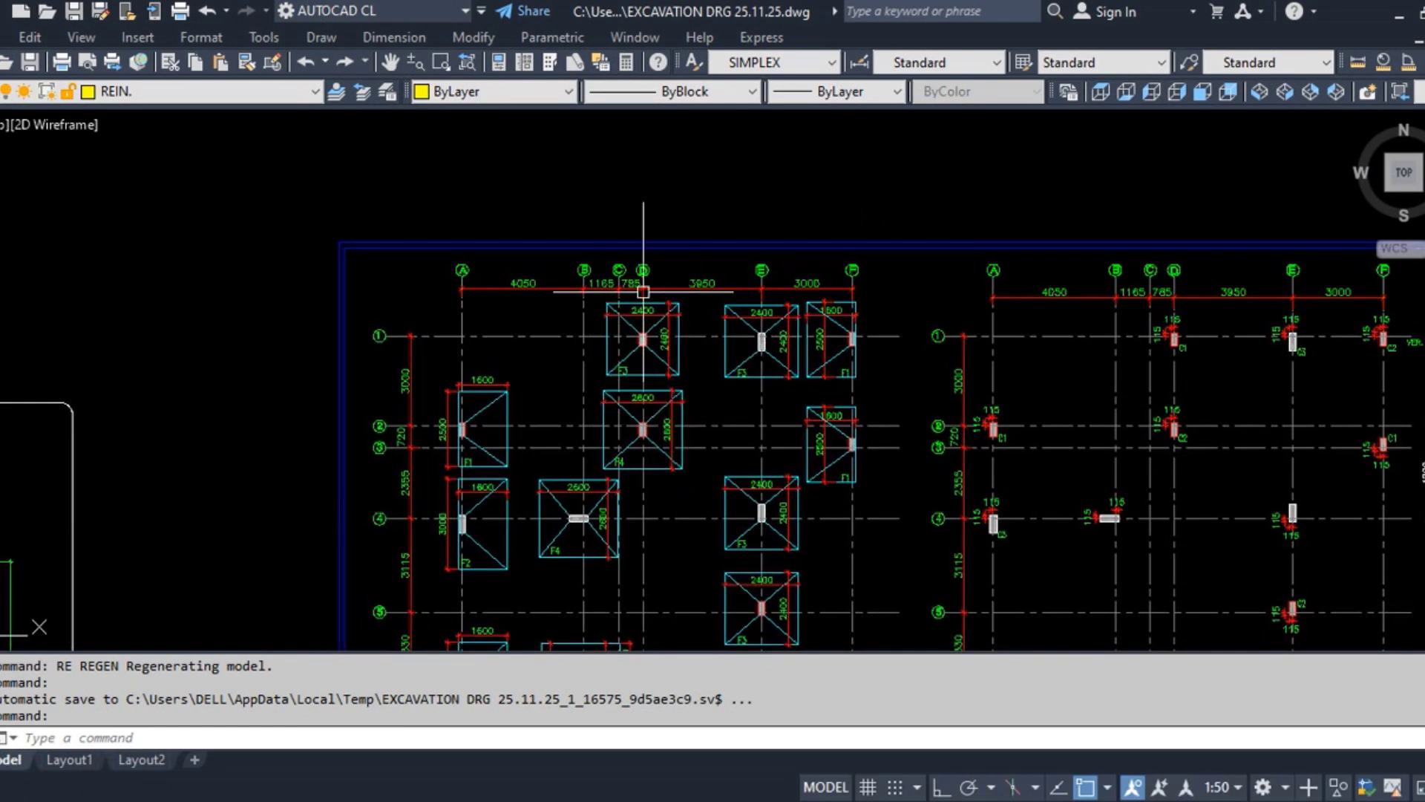
pyautogui.scroll(2, 663, 310)
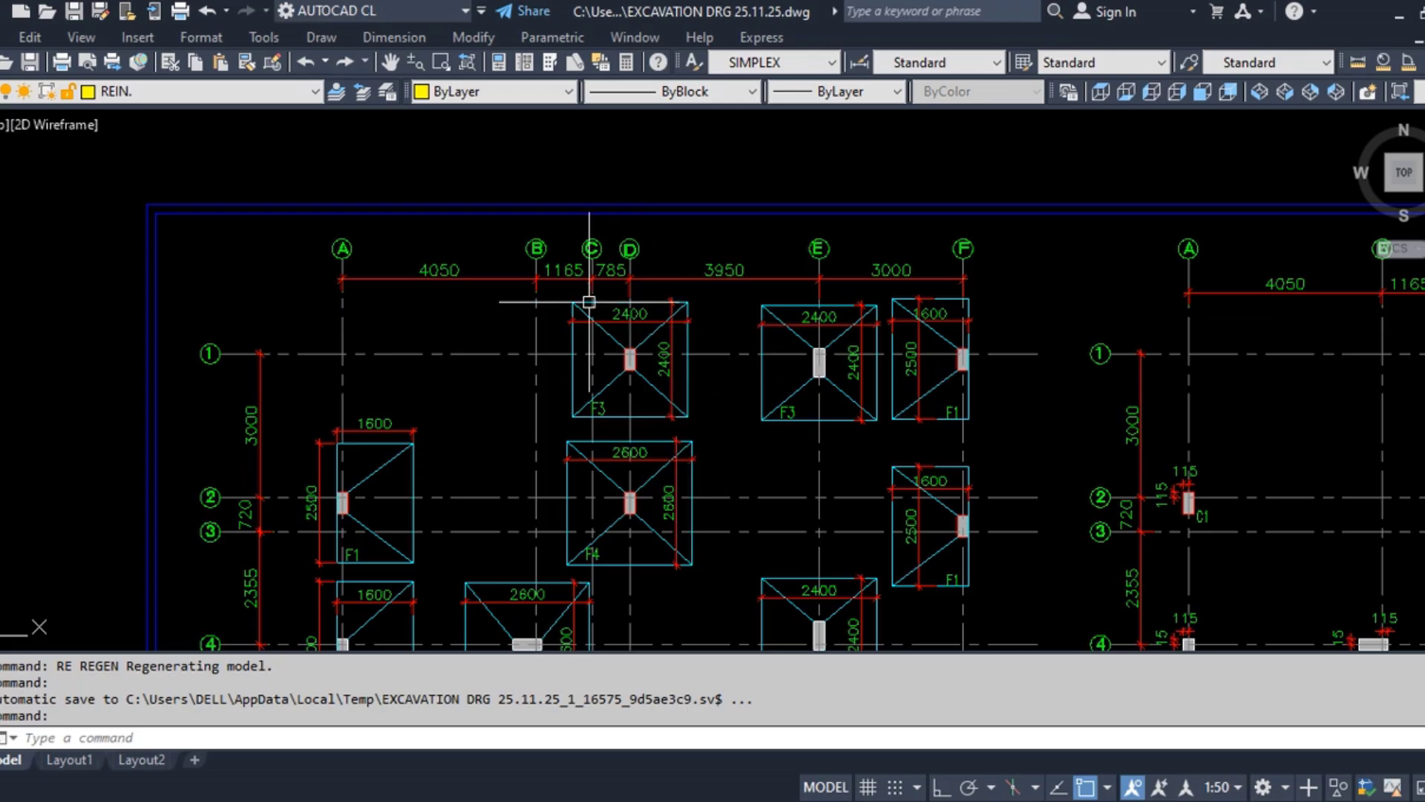
pyautogui.moveTo(683, 405)
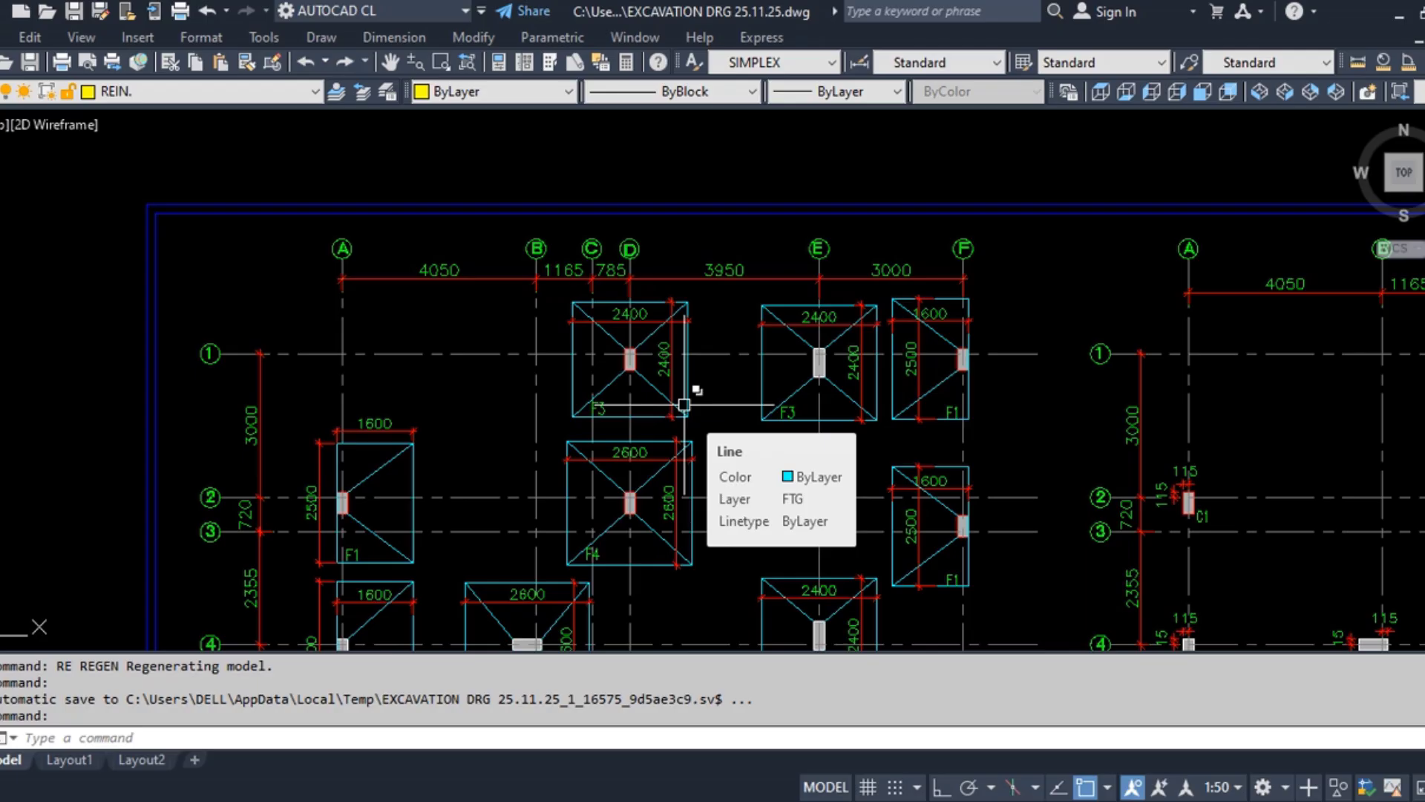
pyautogui.scroll(-6, 683, 405)
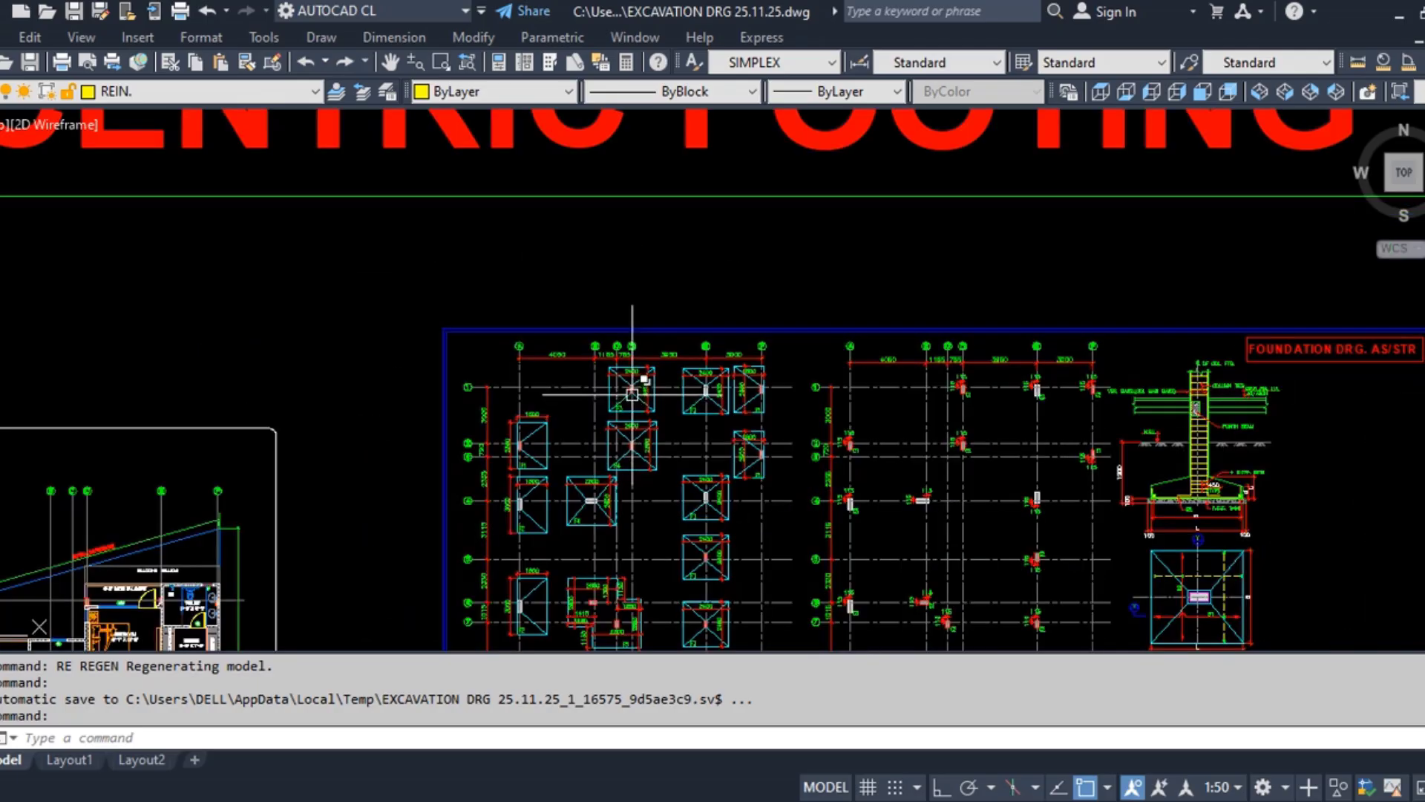
pyautogui.scroll(8, 621, 378)
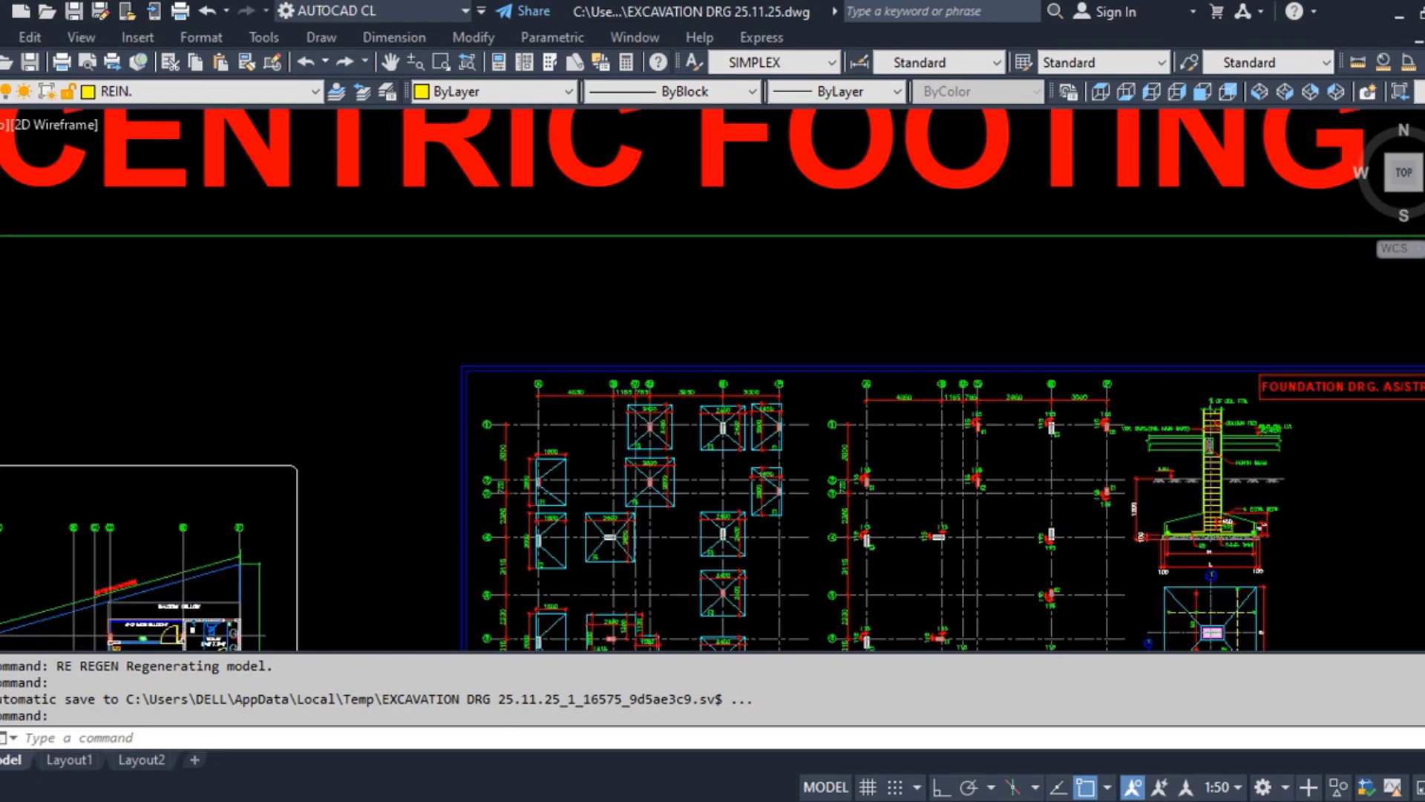
pyautogui.scroll(2, 806, 567)
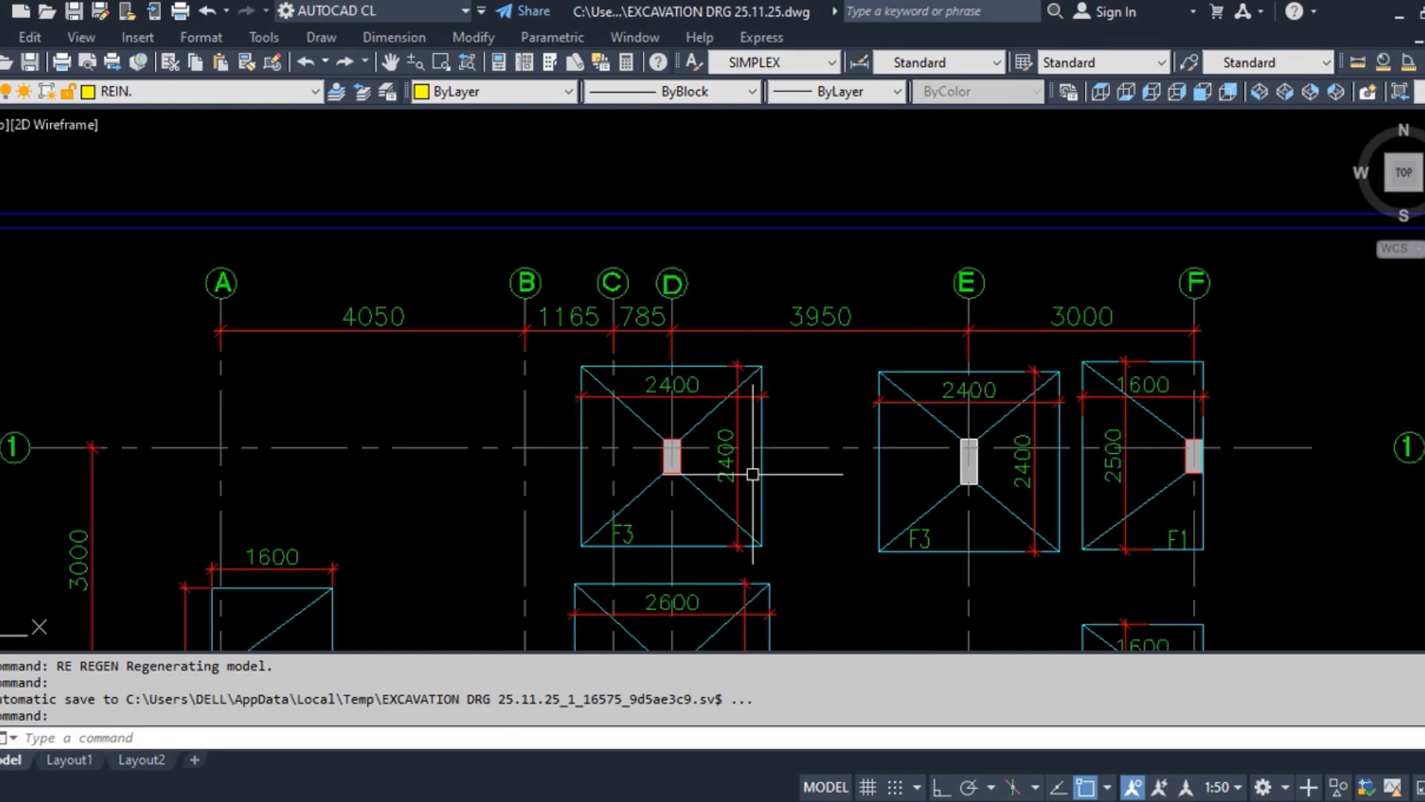
pyautogui.moveTo(750, 470); pyautogui.dragTo(722, 334, button='middle')
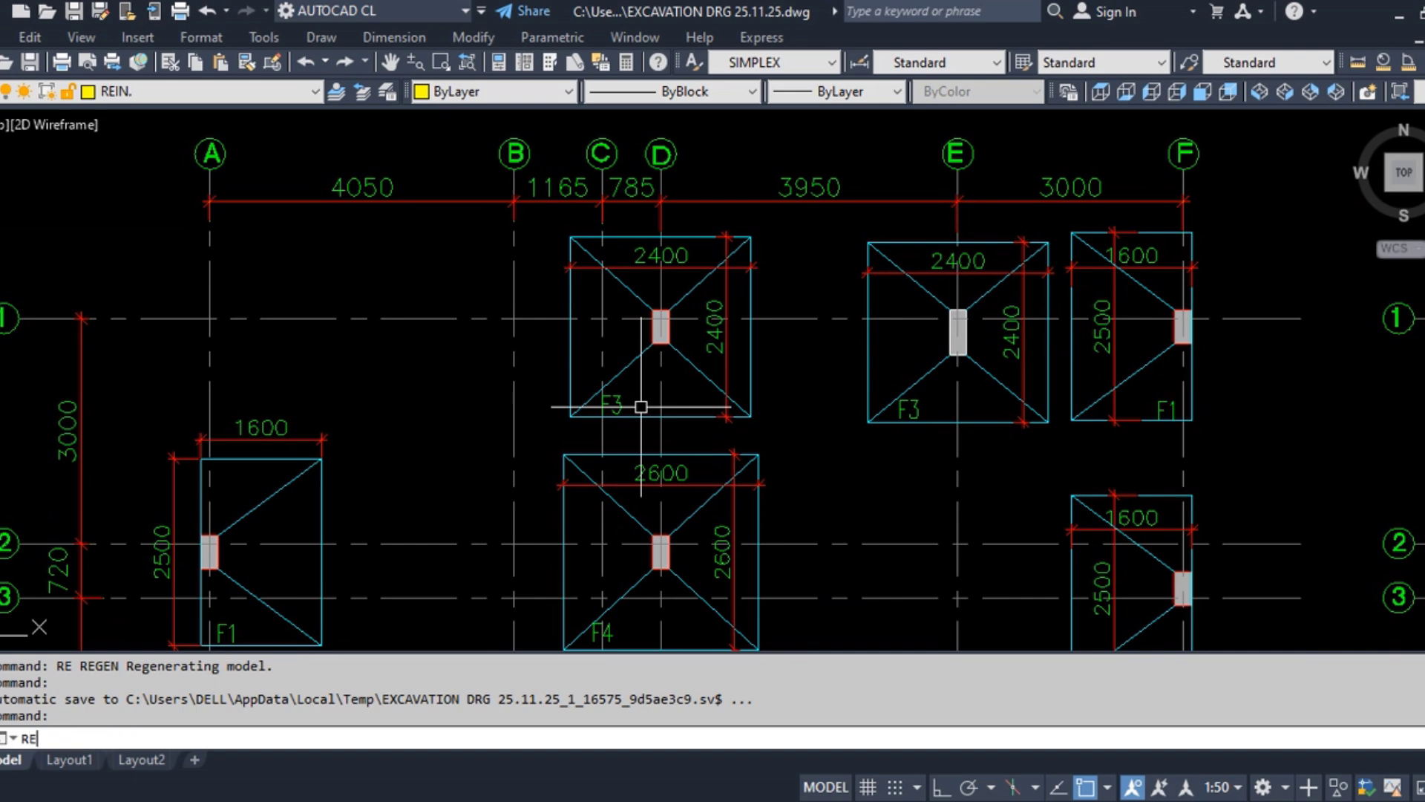
pyautogui.write('LOUD')
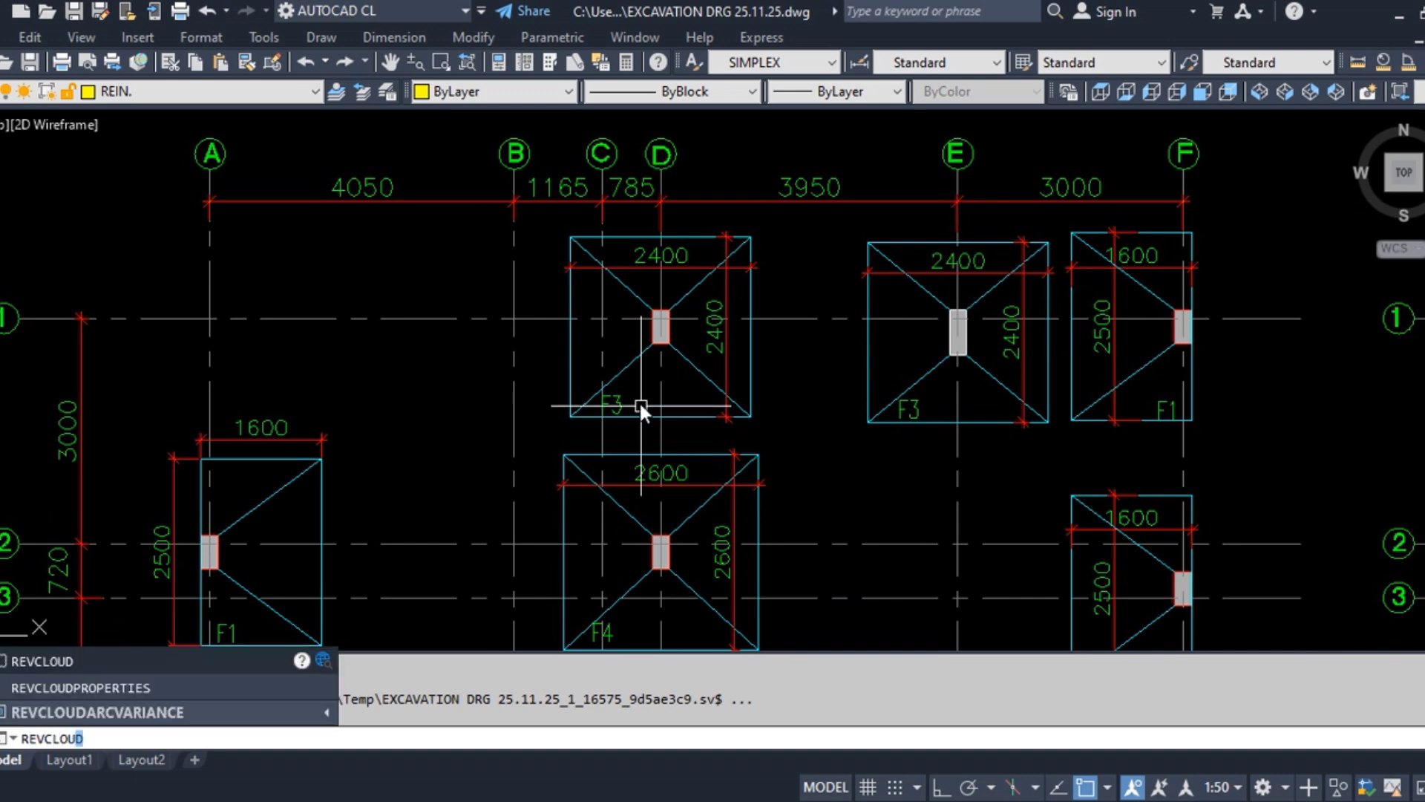
pyautogui.press('Return')
pyautogui.scroll(-4, 371, 337)
pyautogui.scroll(4, 413, 366)
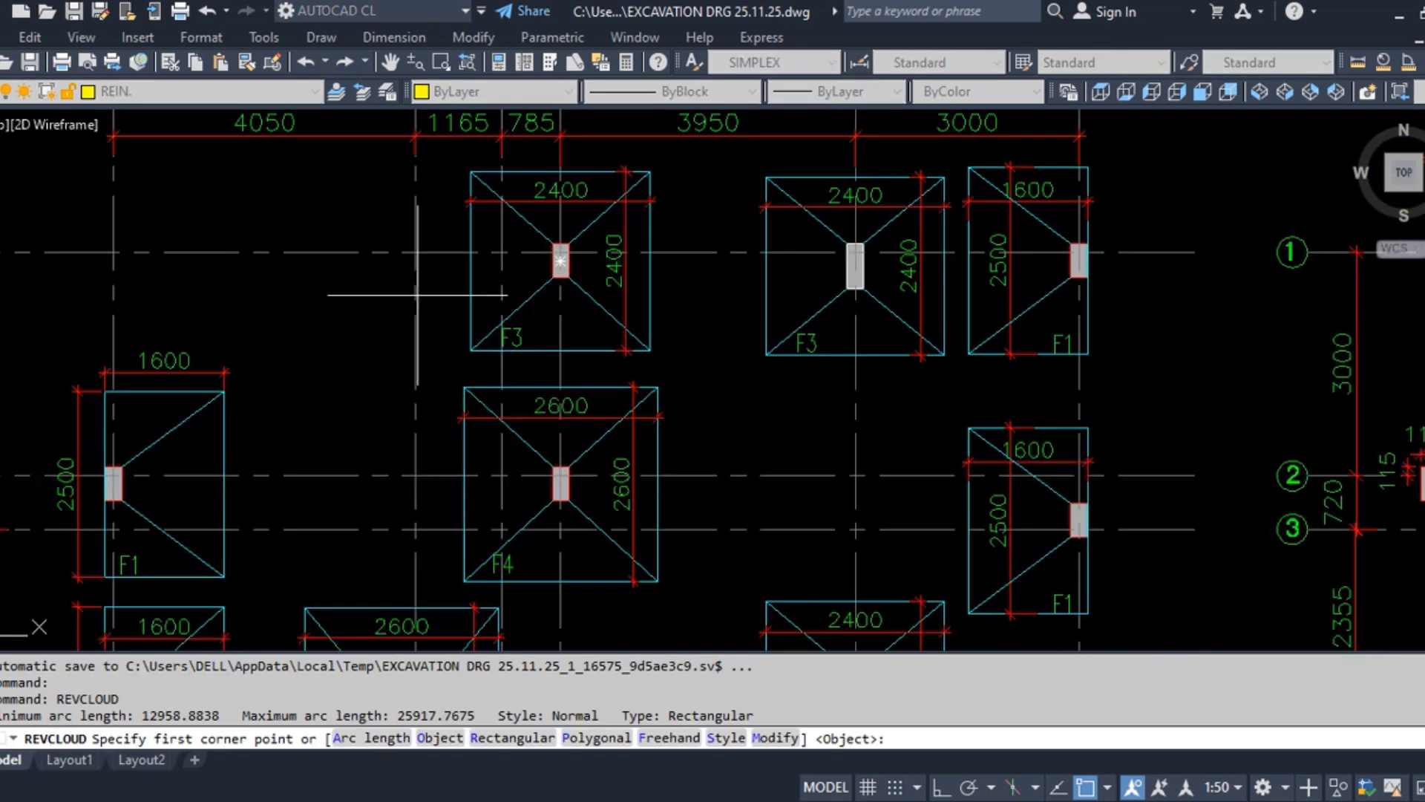
pyautogui.click(401, 360)
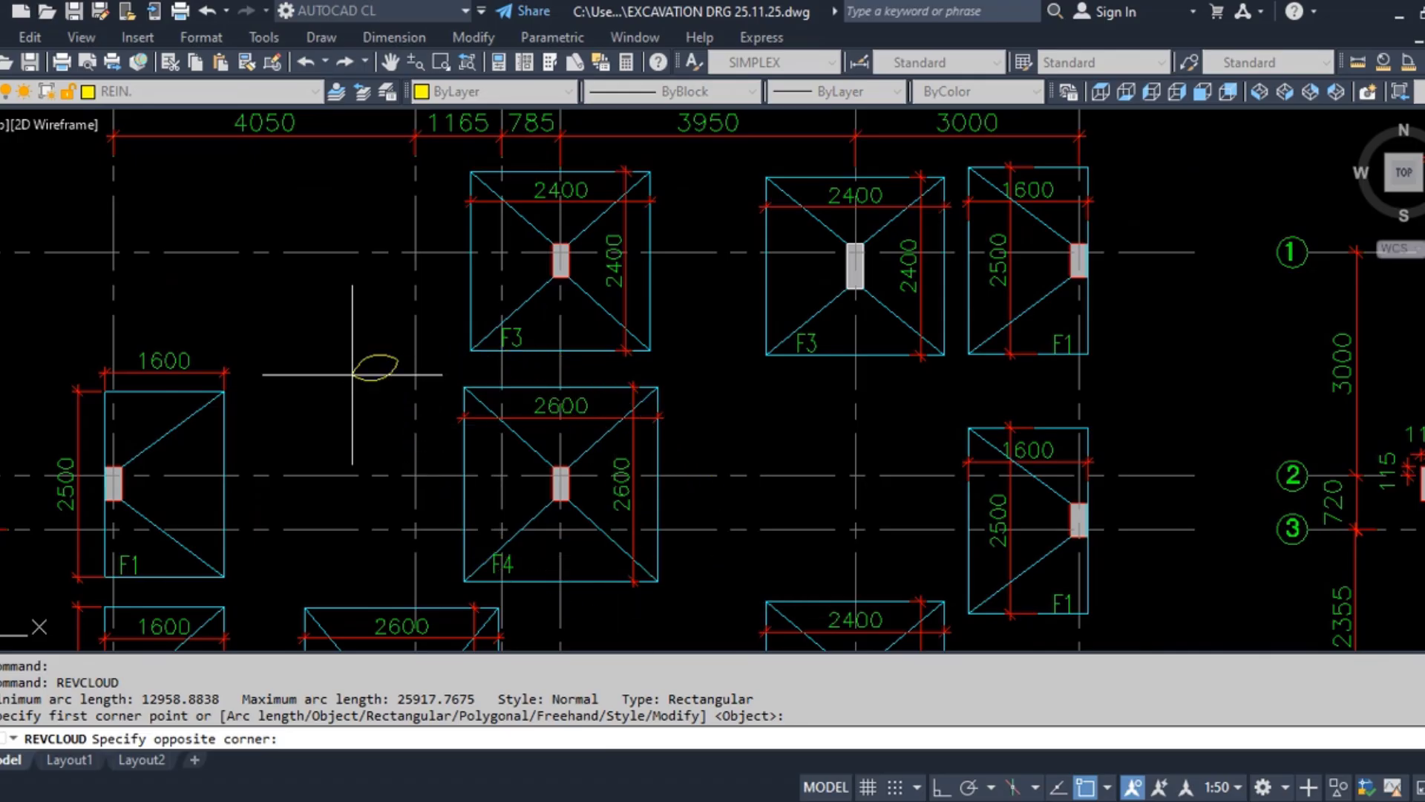
pyautogui.press('Escape')
pyautogui.press('Return')
pyautogui.write('A')
pyautogui.press('Return')
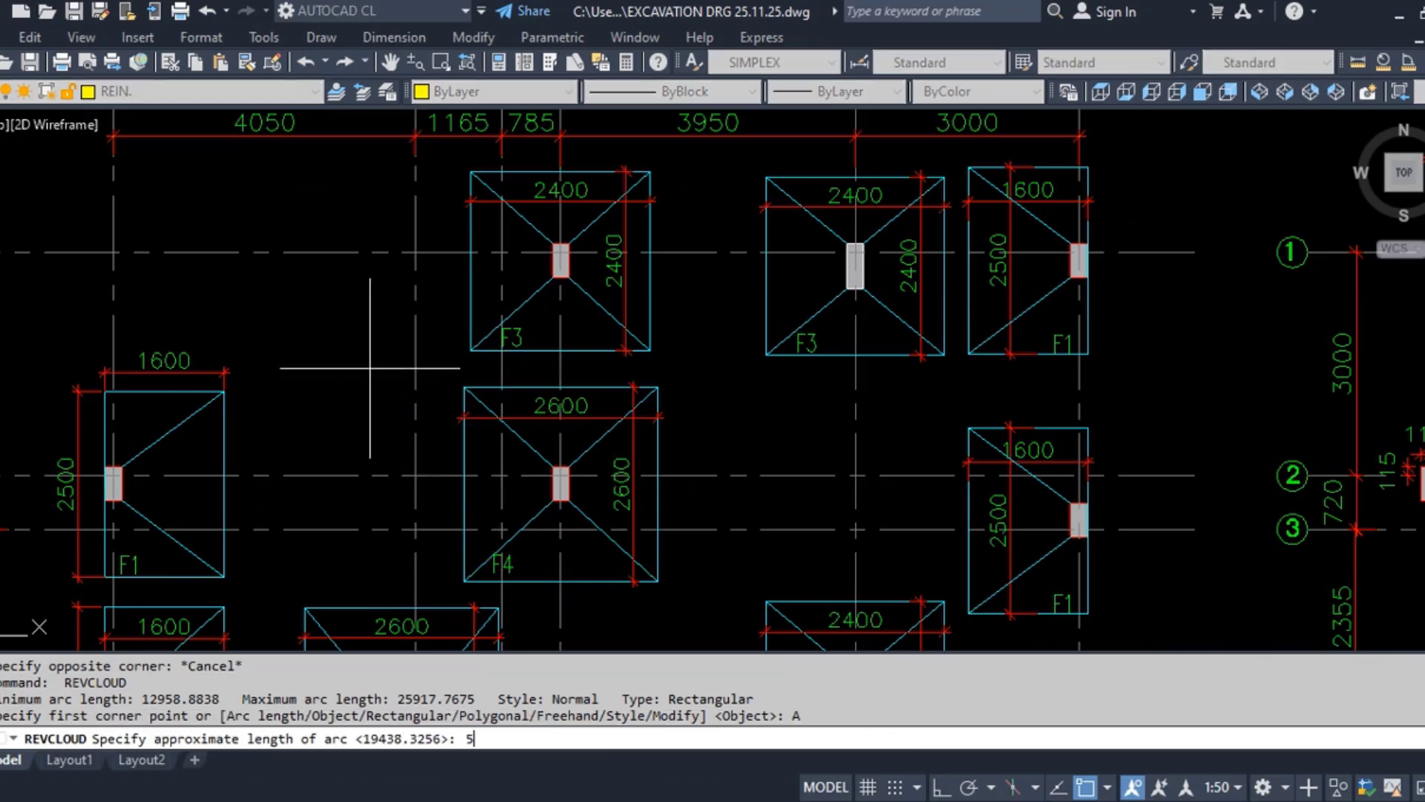
pyautogui.write('5000')
pyautogui.press('Return')
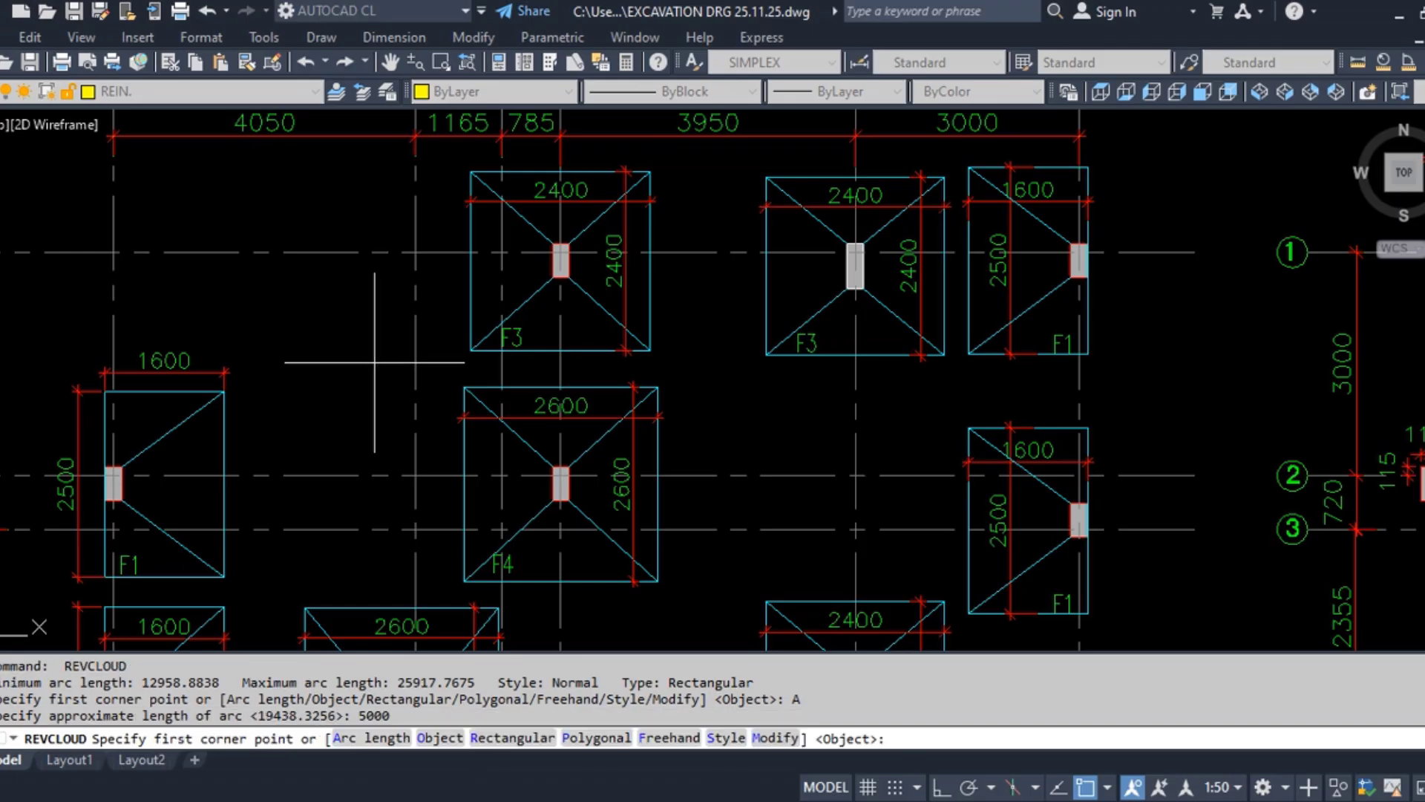
pyautogui.press('Return')
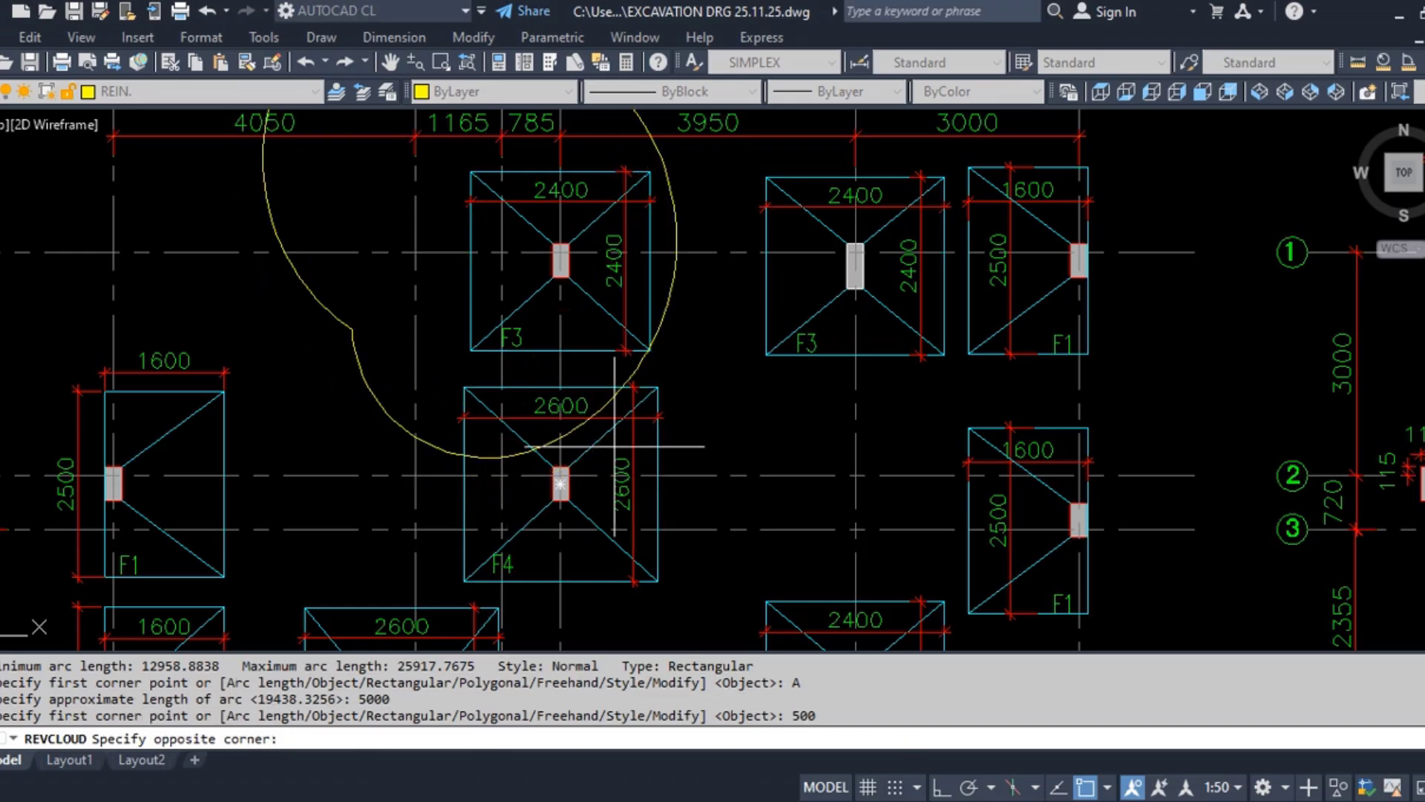
pyautogui.scroll(-2, 512, 401)
pyautogui.press('Escape')
pyautogui.press('Return')
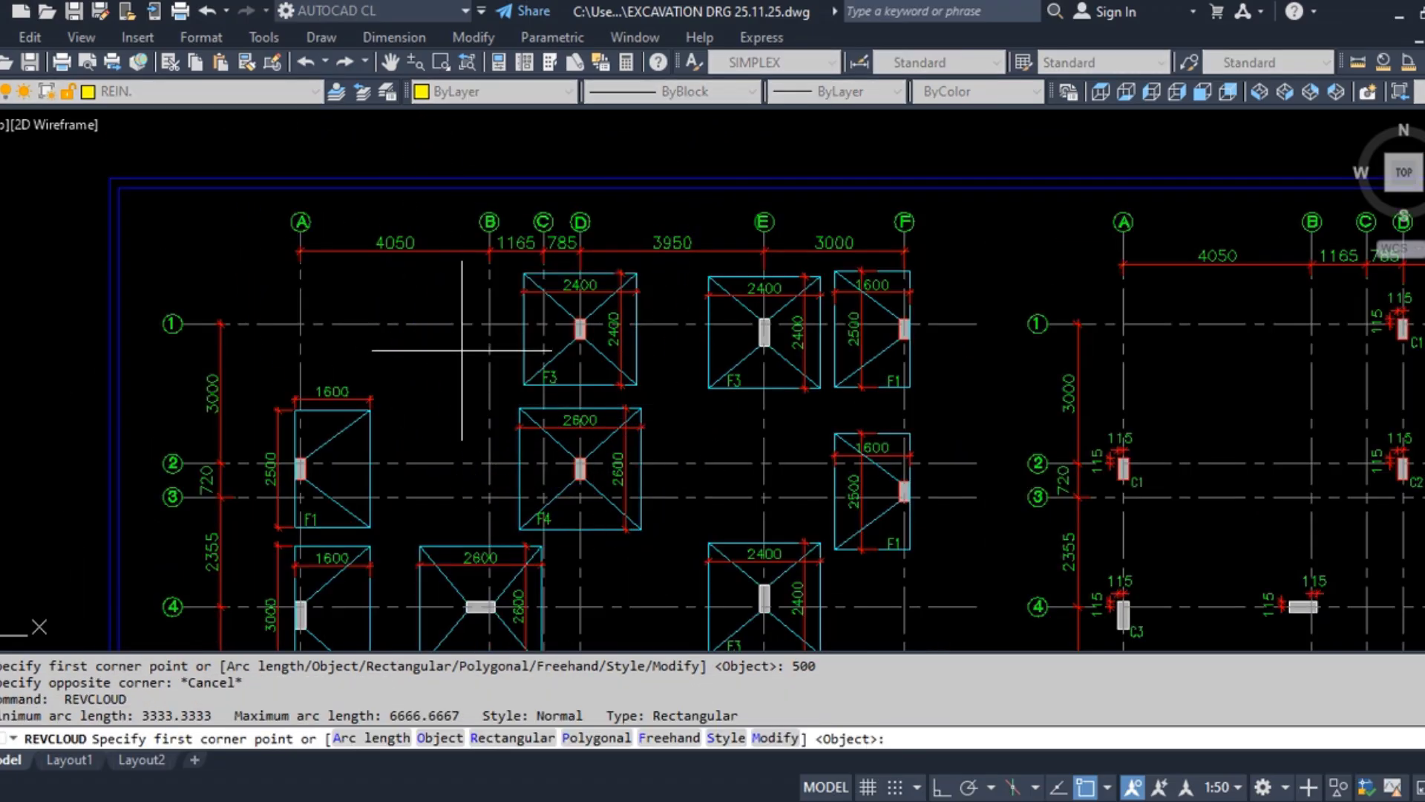
pyautogui.write('A')
pyautogui.press('Return')
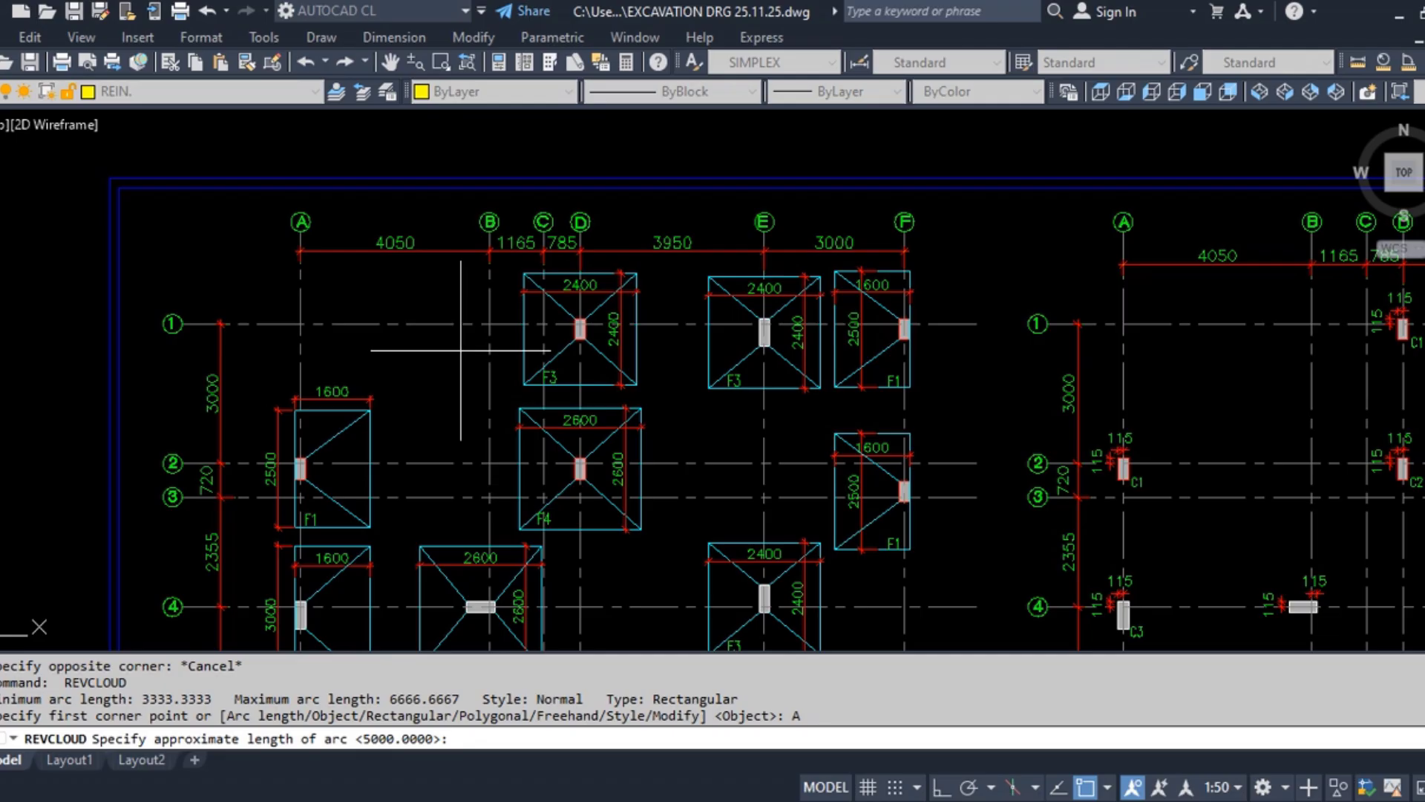
pyautogui.press('Escape')
pyautogui.write('C')
pyautogui.press('Return')
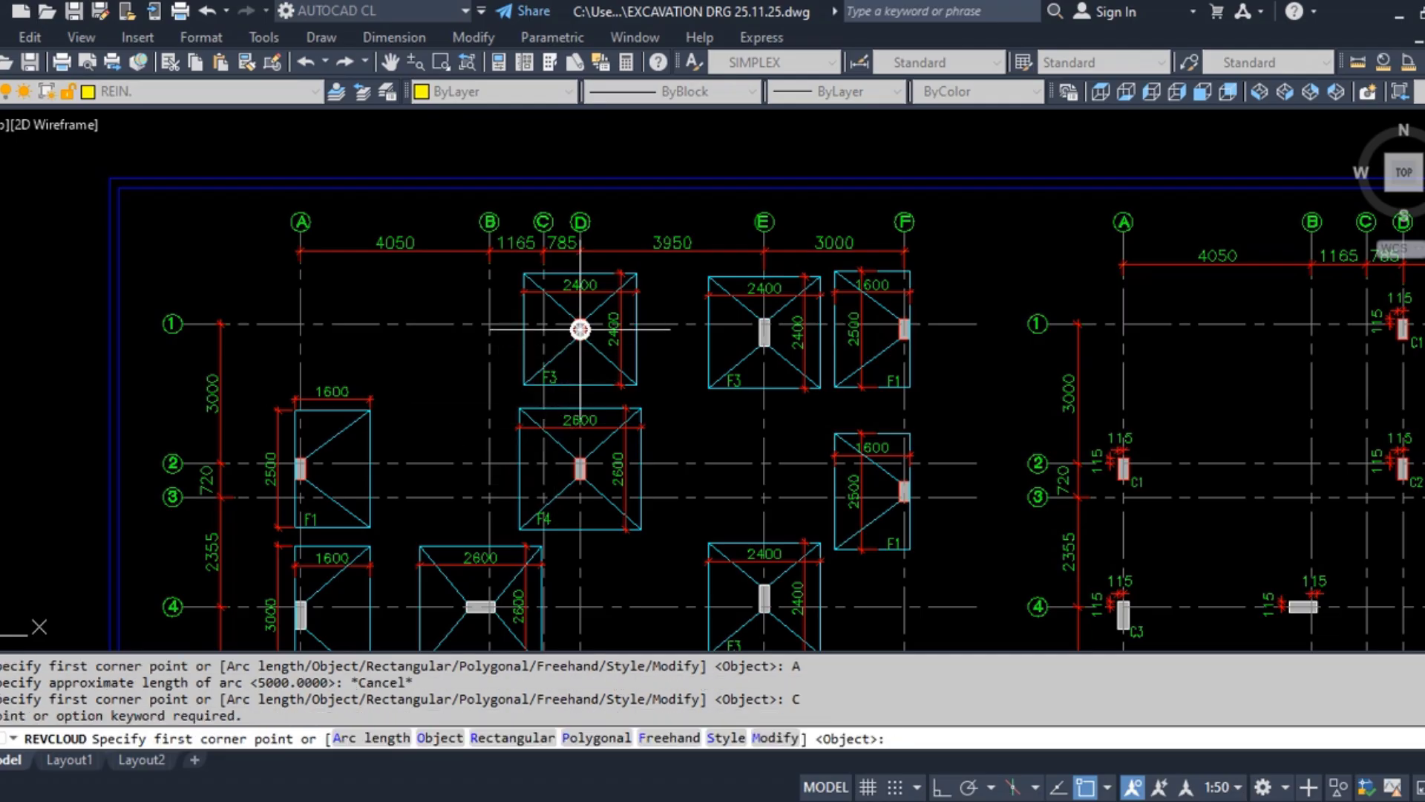
pyautogui.click(580, 329)
pyautogui.press('Escape')
# Draw a circle centred on the column at grid D-1, large enough to enclose the whole F3 footing
pyautogui.write('c')
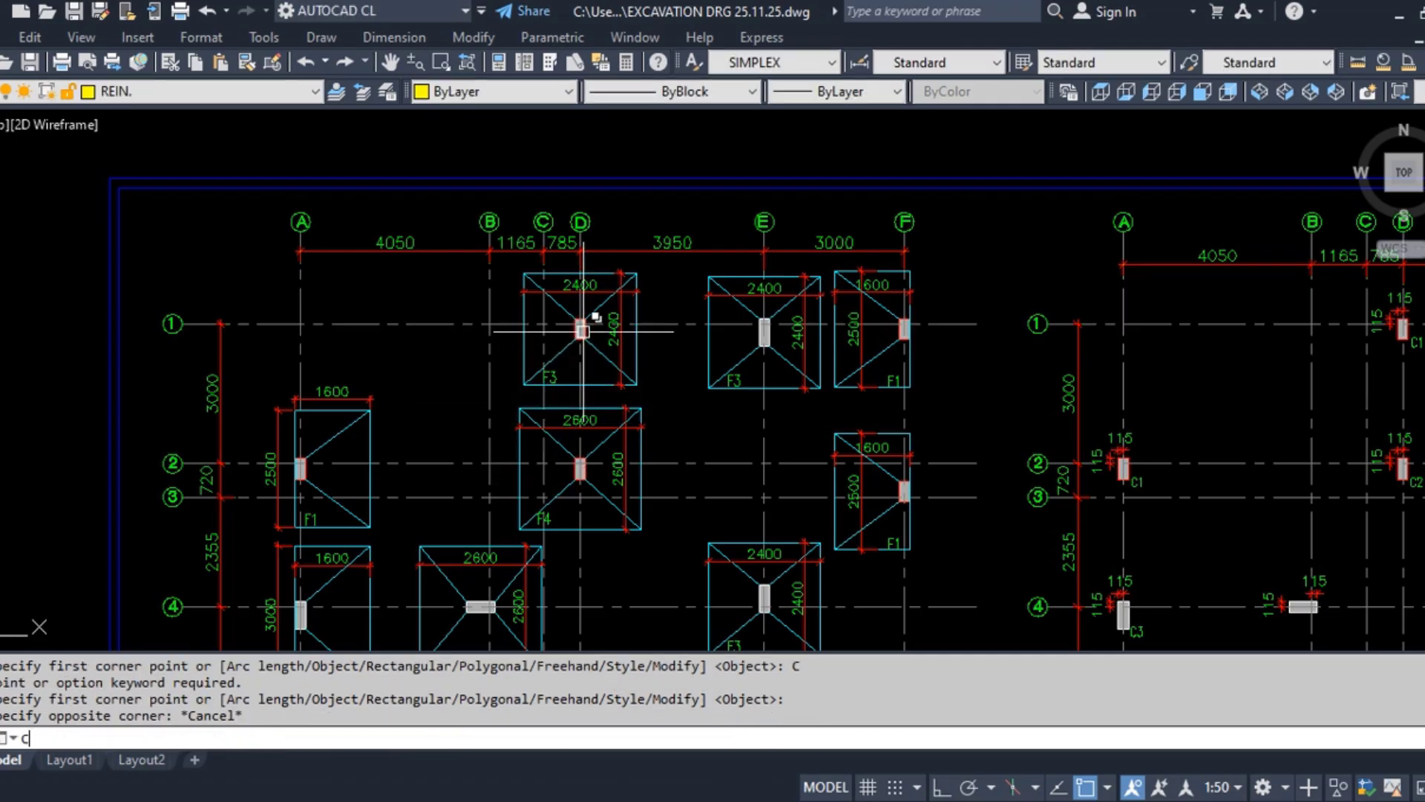
pyautogui.press('Return')
pyautogui.click(580, 329)
pyautogui.scroll(2, 531, 384)
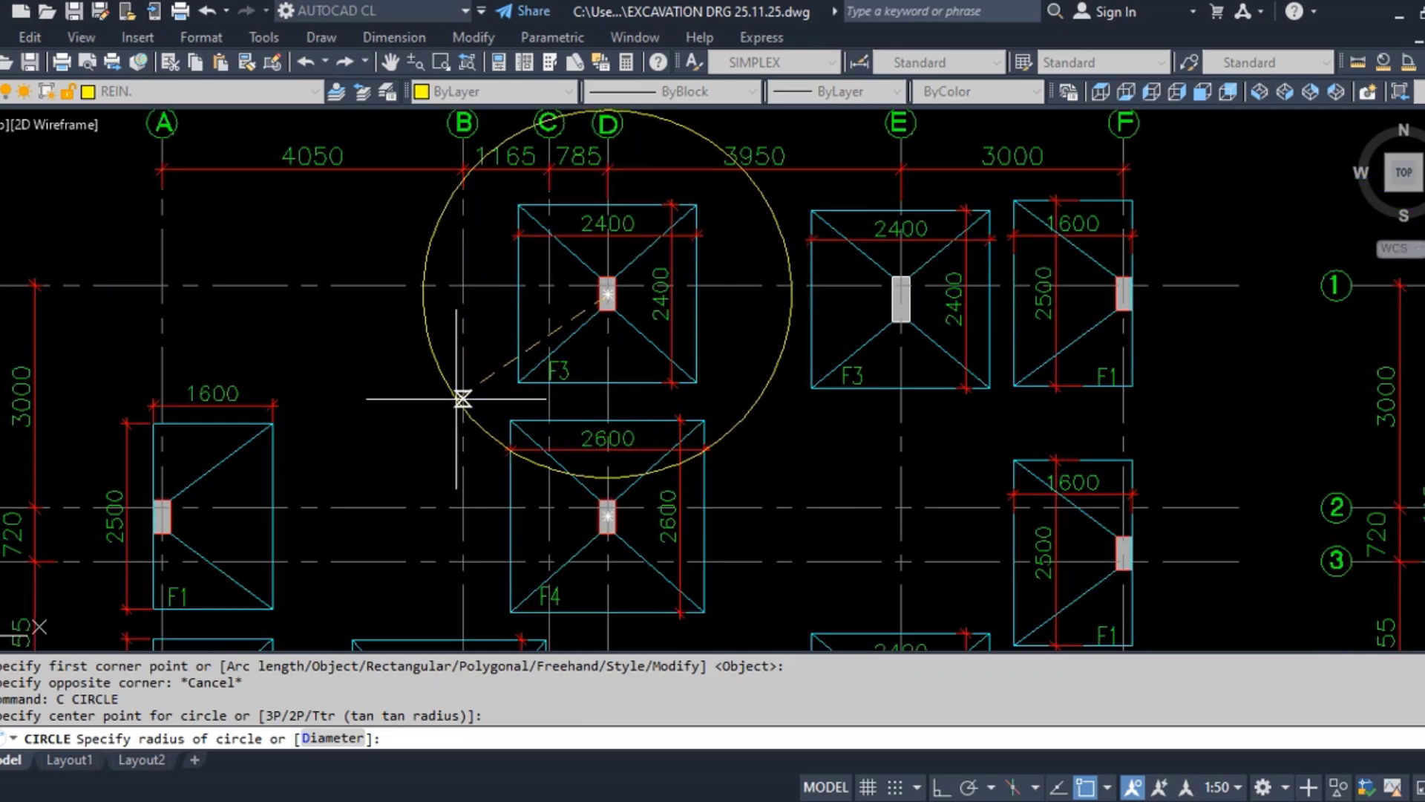
pyautogui.click(461, 401)
pyautogui.moveTo(647, 261); pyautogui.dragTo(639, 292, button='middle')
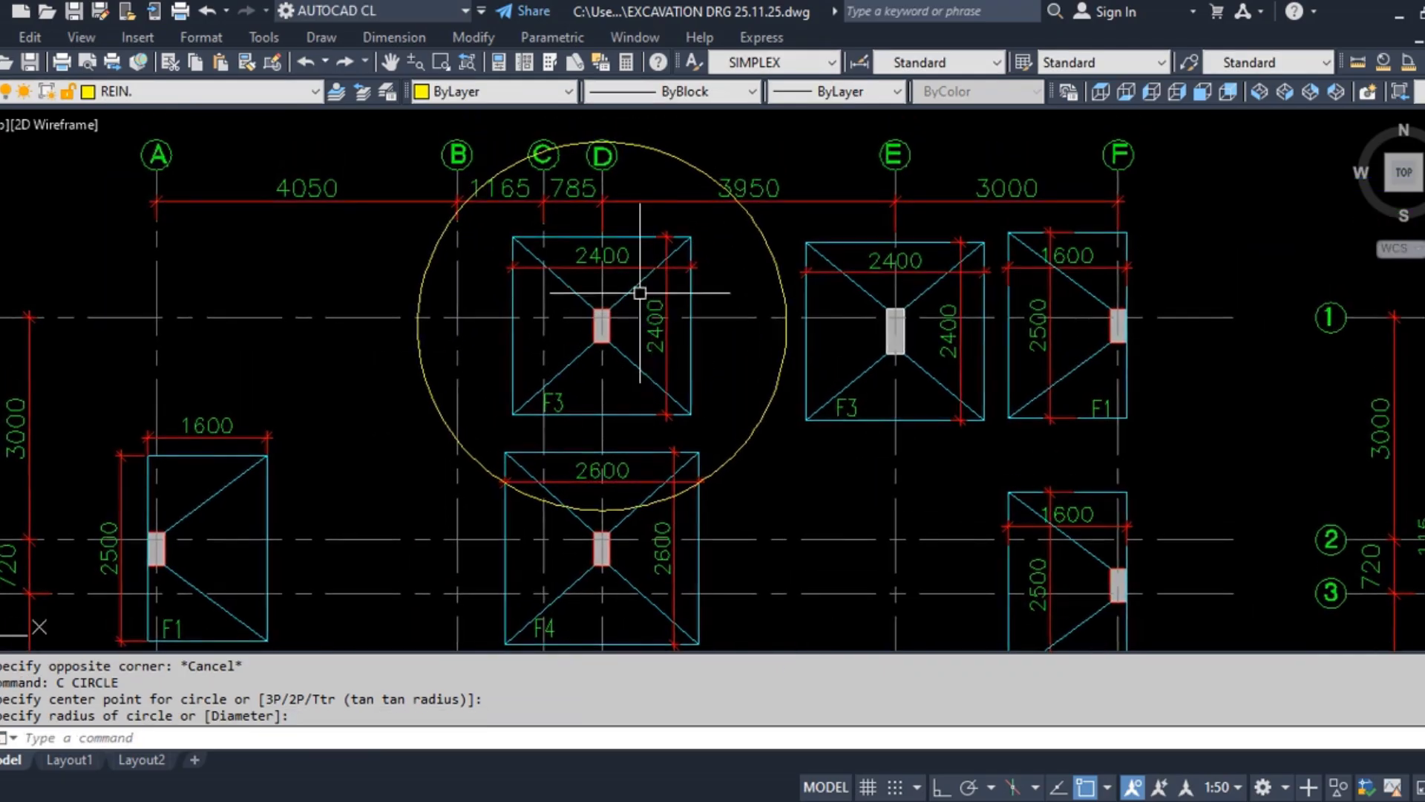
# Examine the circled F3 footing up close, checking its outline, side dimensions and the column at its centre
pyautogui.scroll(2, 640, 292)
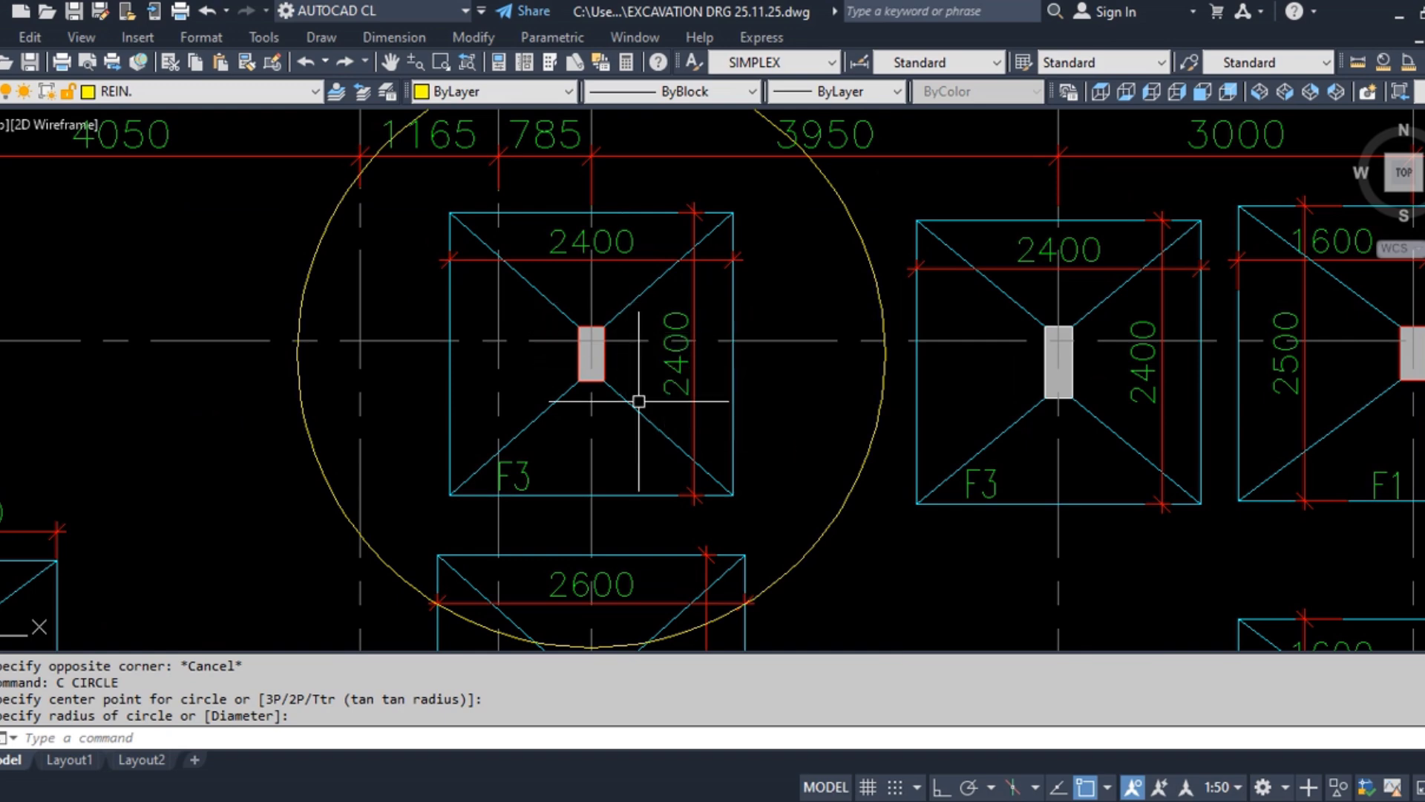
pyautogui.moveTo(638, 356); pyautogui.dragTo(648, 421, button='middle')
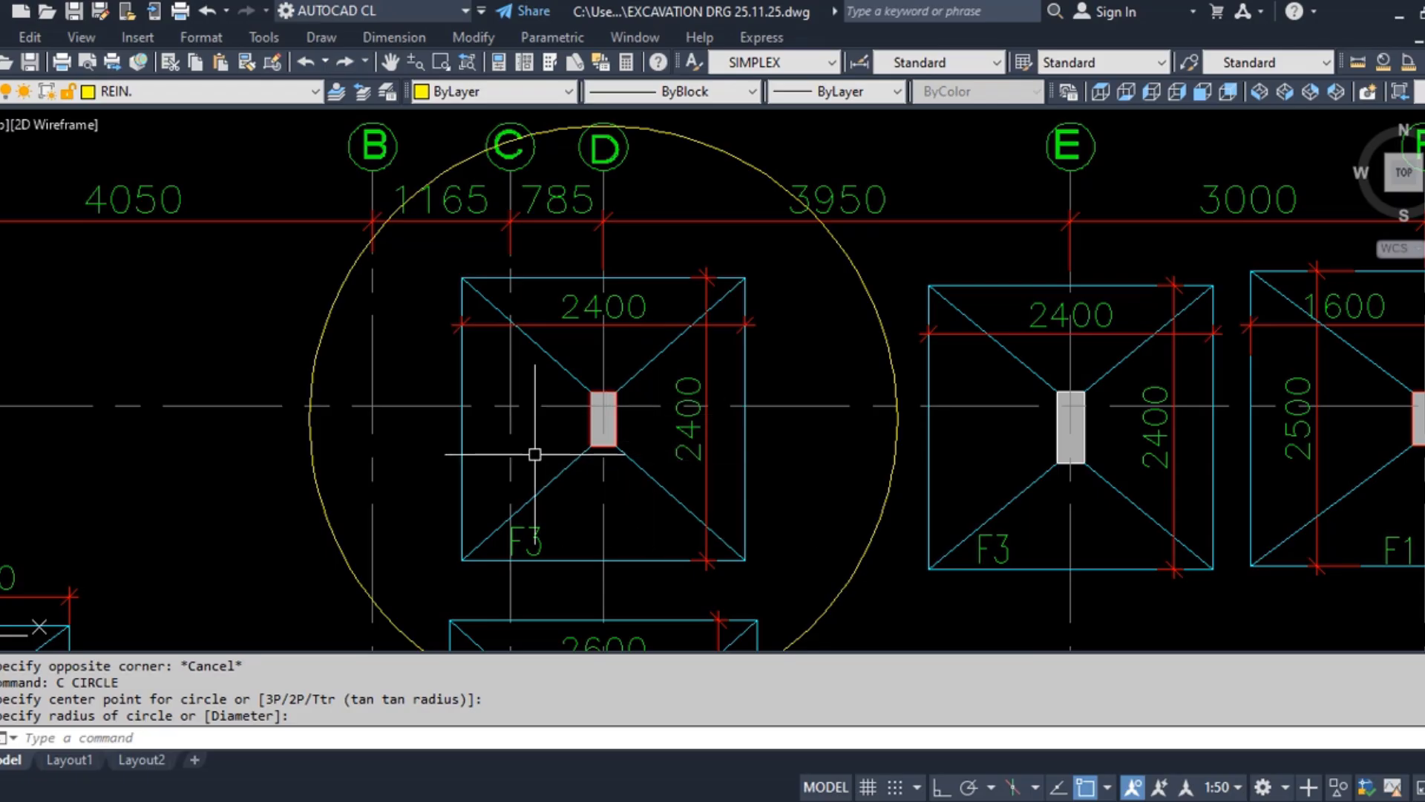
pyautogui.scroll(-3, 612, 279)
pyautogui.scroll(5, 604, 350)
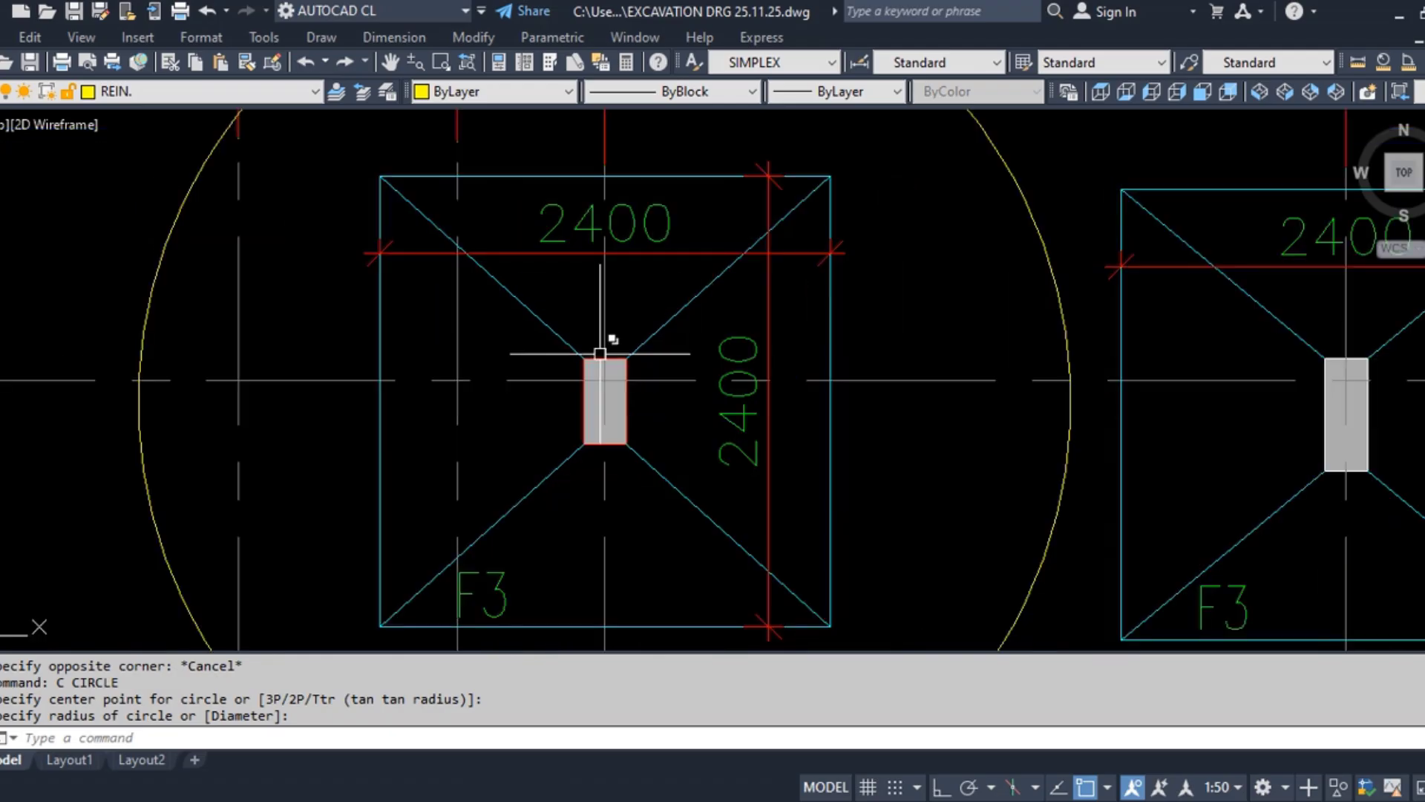
pyautogui.scroll(-3, 607, 436)
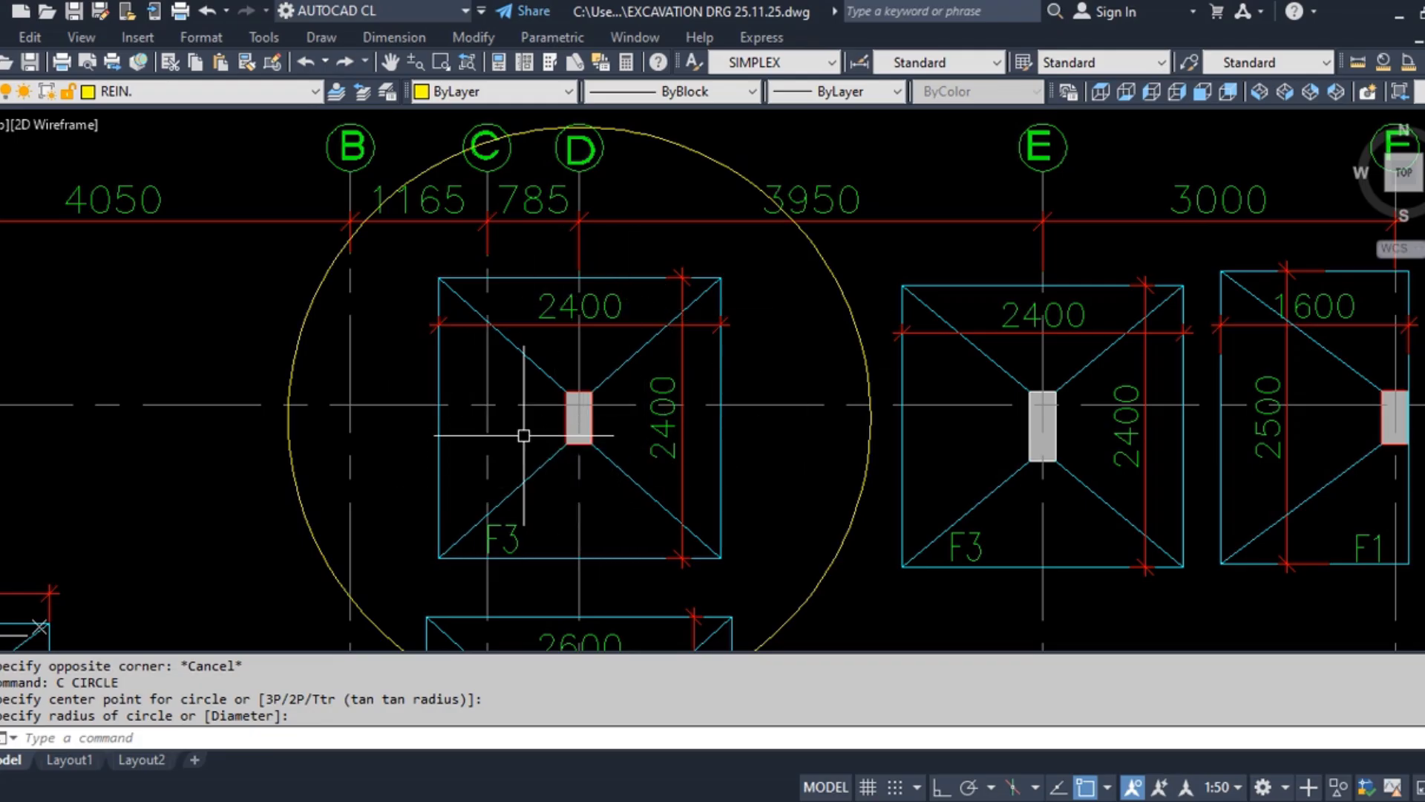
pyautogui.scroll(2, 472, 269)
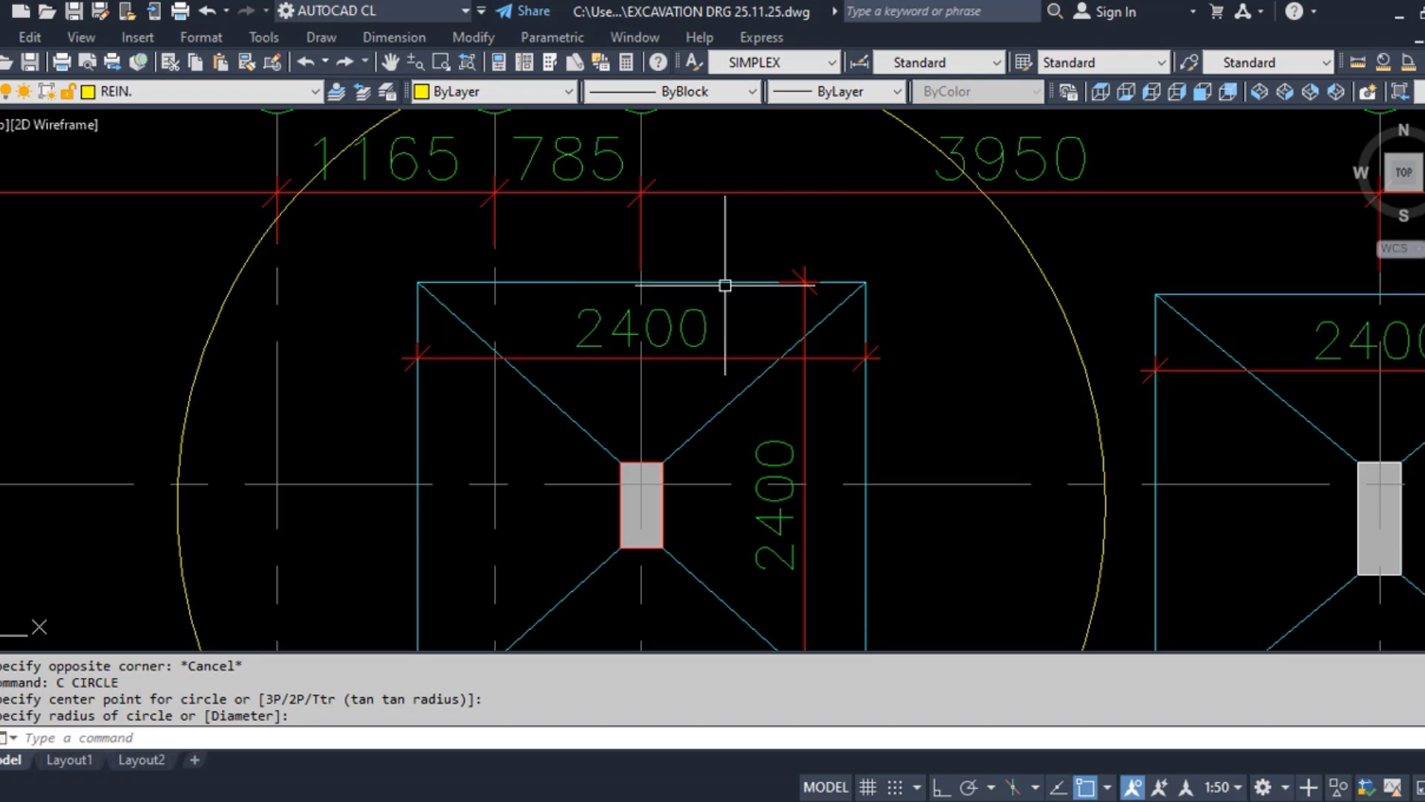
pyautogui.scroll(-2, 725, 285)
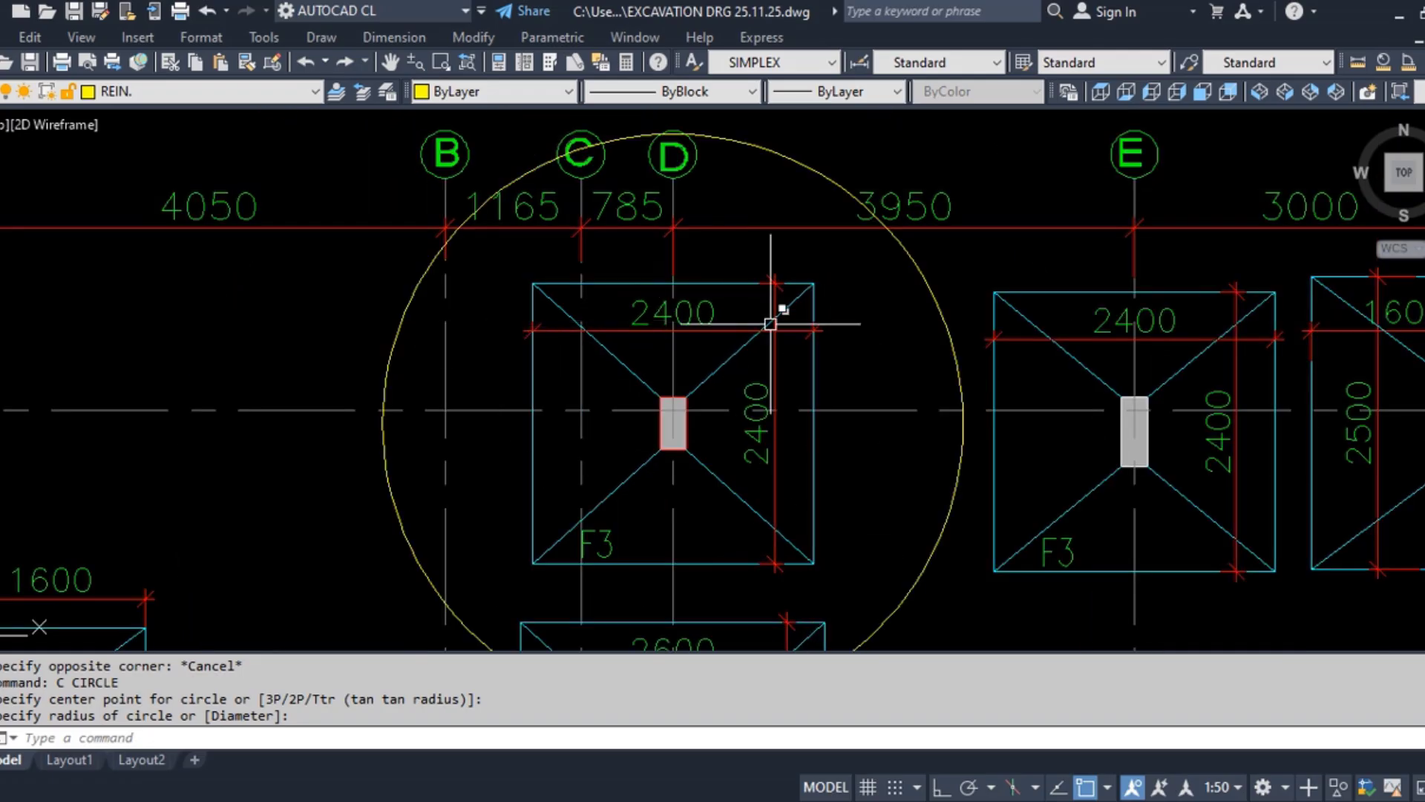
pyautogui.scroll(3, 689, 419)
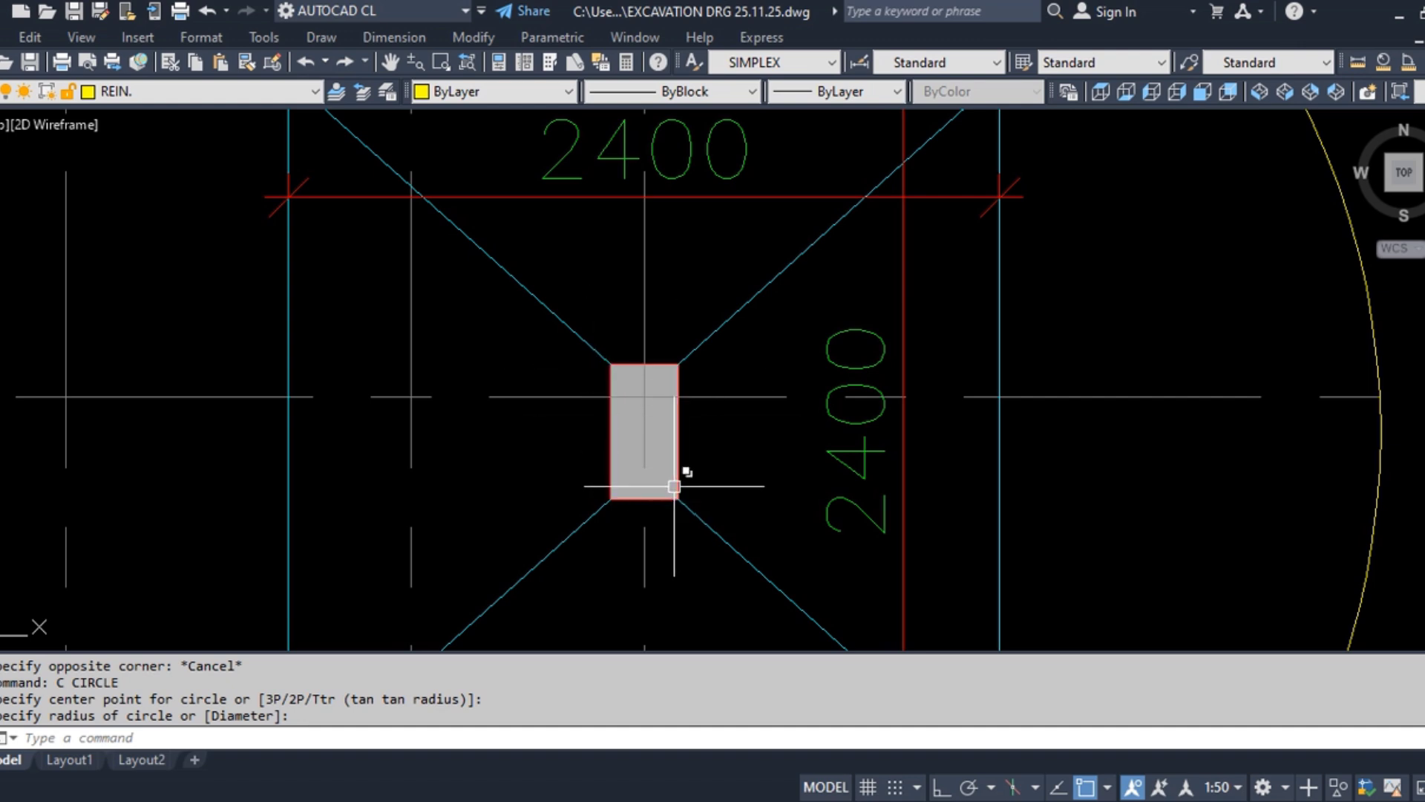
# Highlight the four sloping diagonal lines between the column and the corners of the circled F3 footing, and clear the selection
pyautogui.scroll(-1, 416, 359)
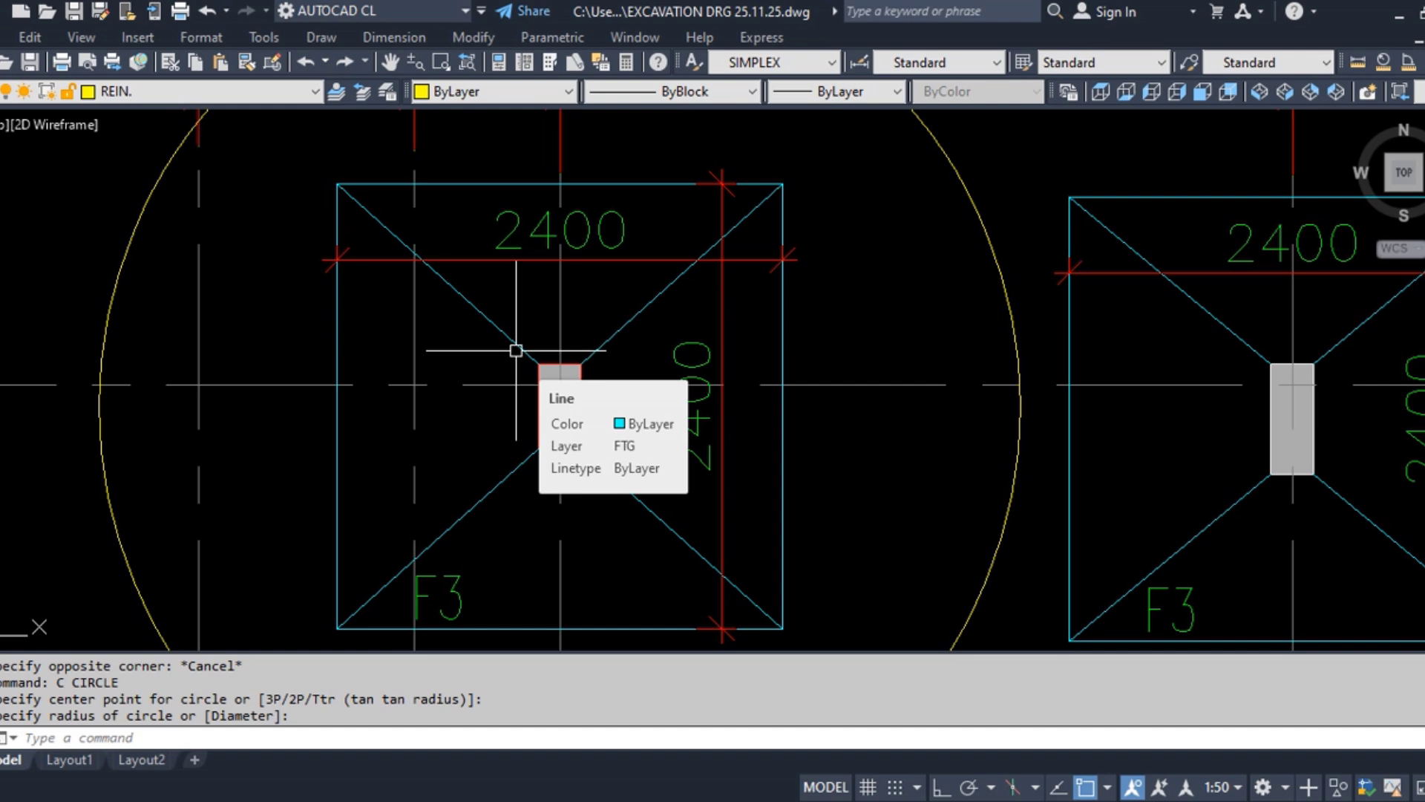
pyautogui.click(519, 296)
pyautogui.click(465, 350)
pyautogui.click(664, 334)
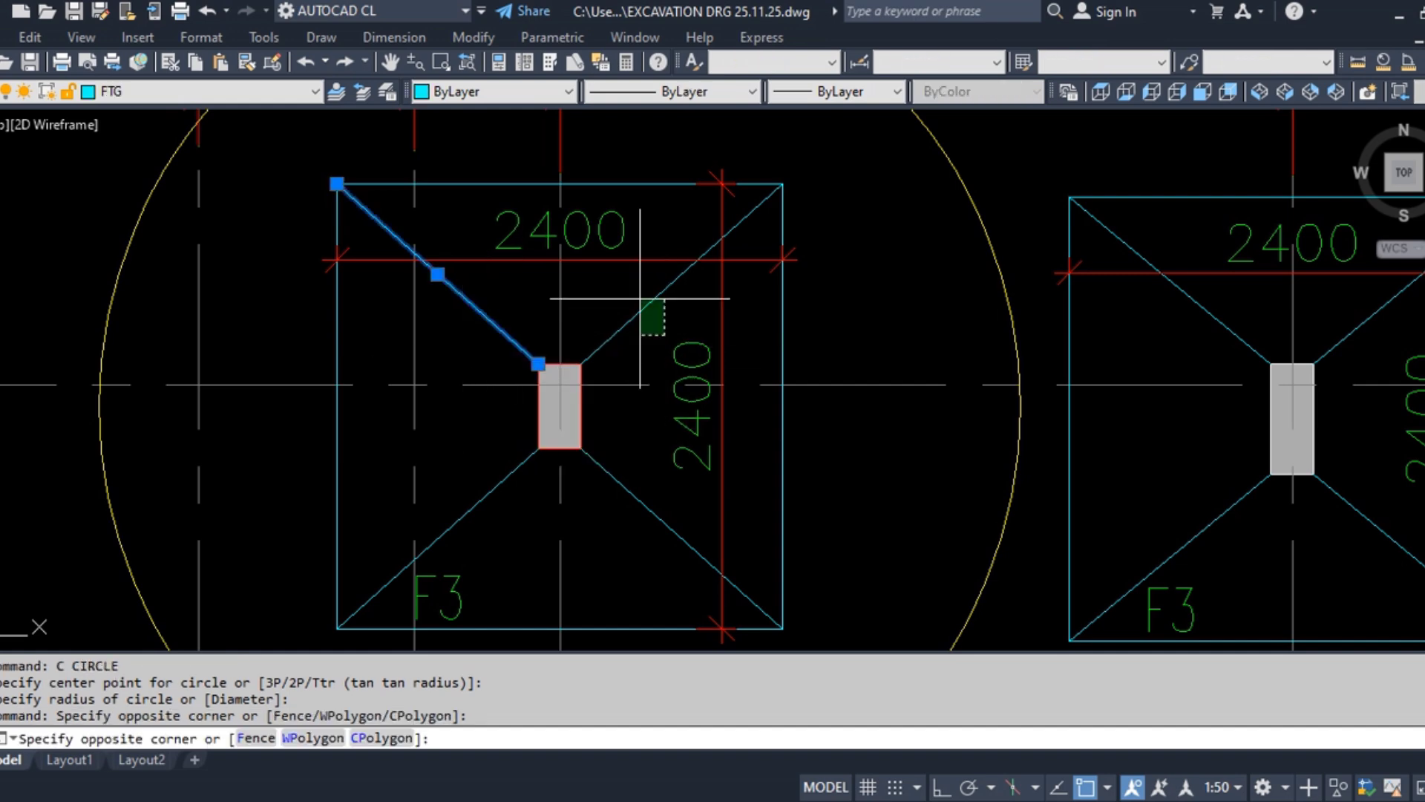
pyautogui.click(640, 299)
pyautogui.click(614, 477)
pyautogui.click(509, 503)
pyautogui.click(458, 478)
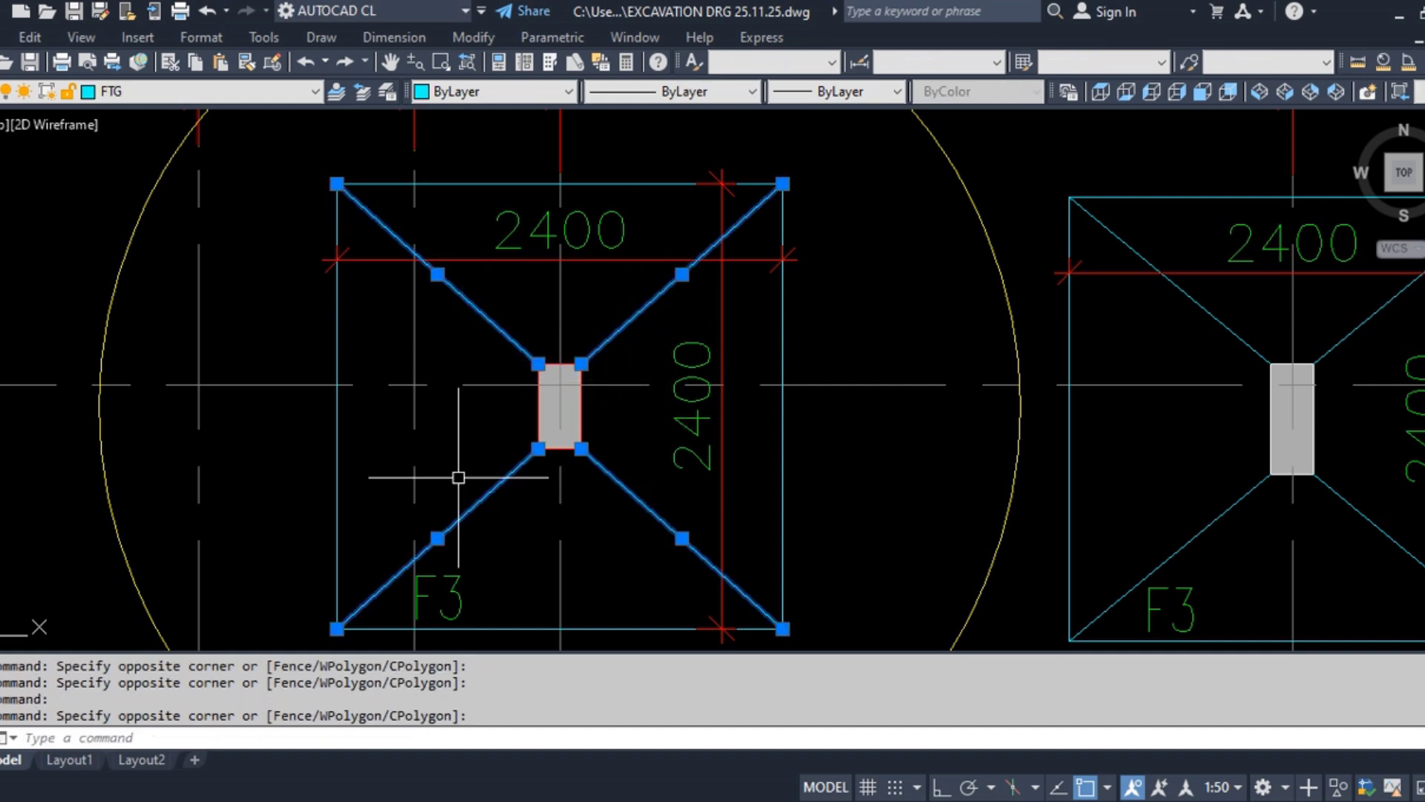
pyautogui.press('Escape')
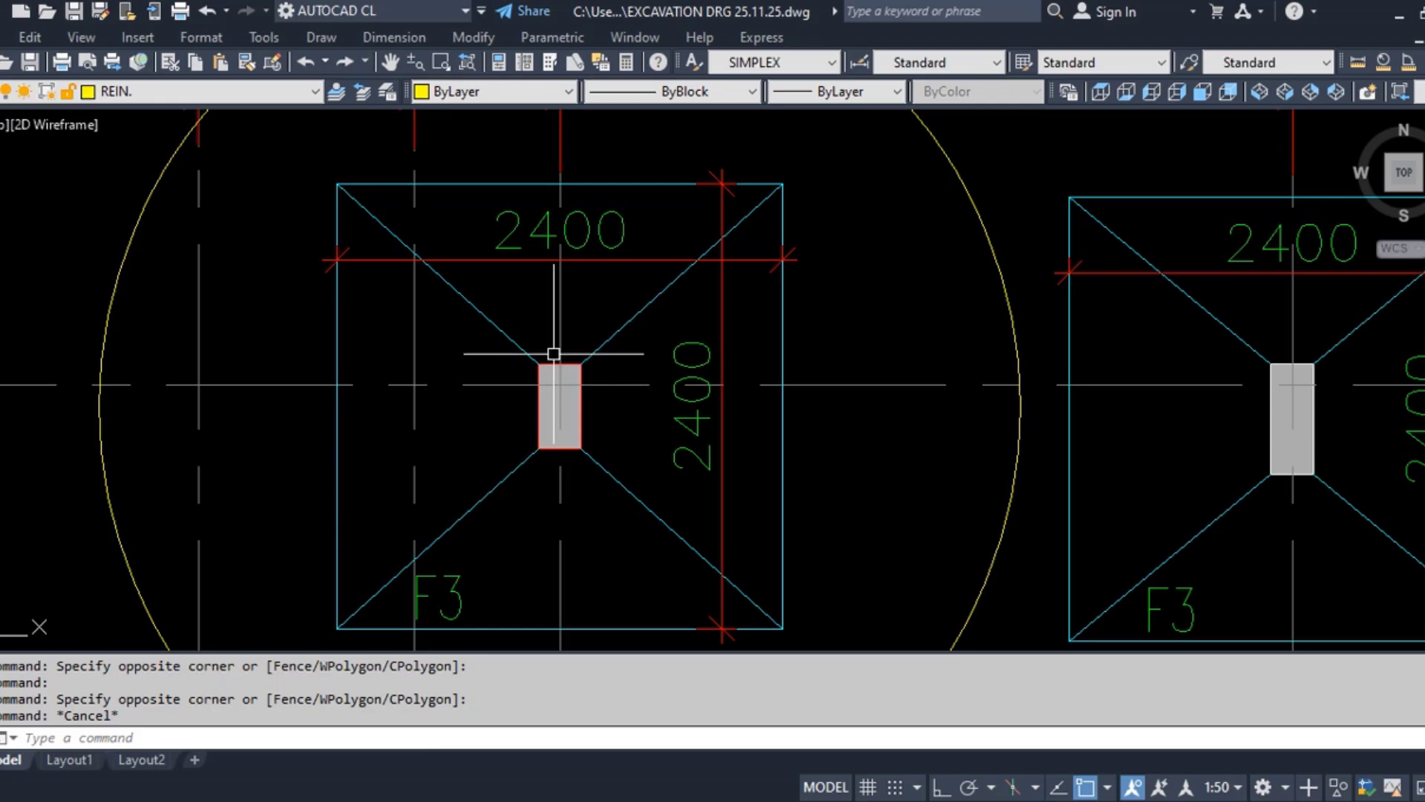
# Review the circled F3 footing's place on the foundation grid and look across the column layout plan to the centric footing details
pyautogui.scroll(-4, 516, 253)
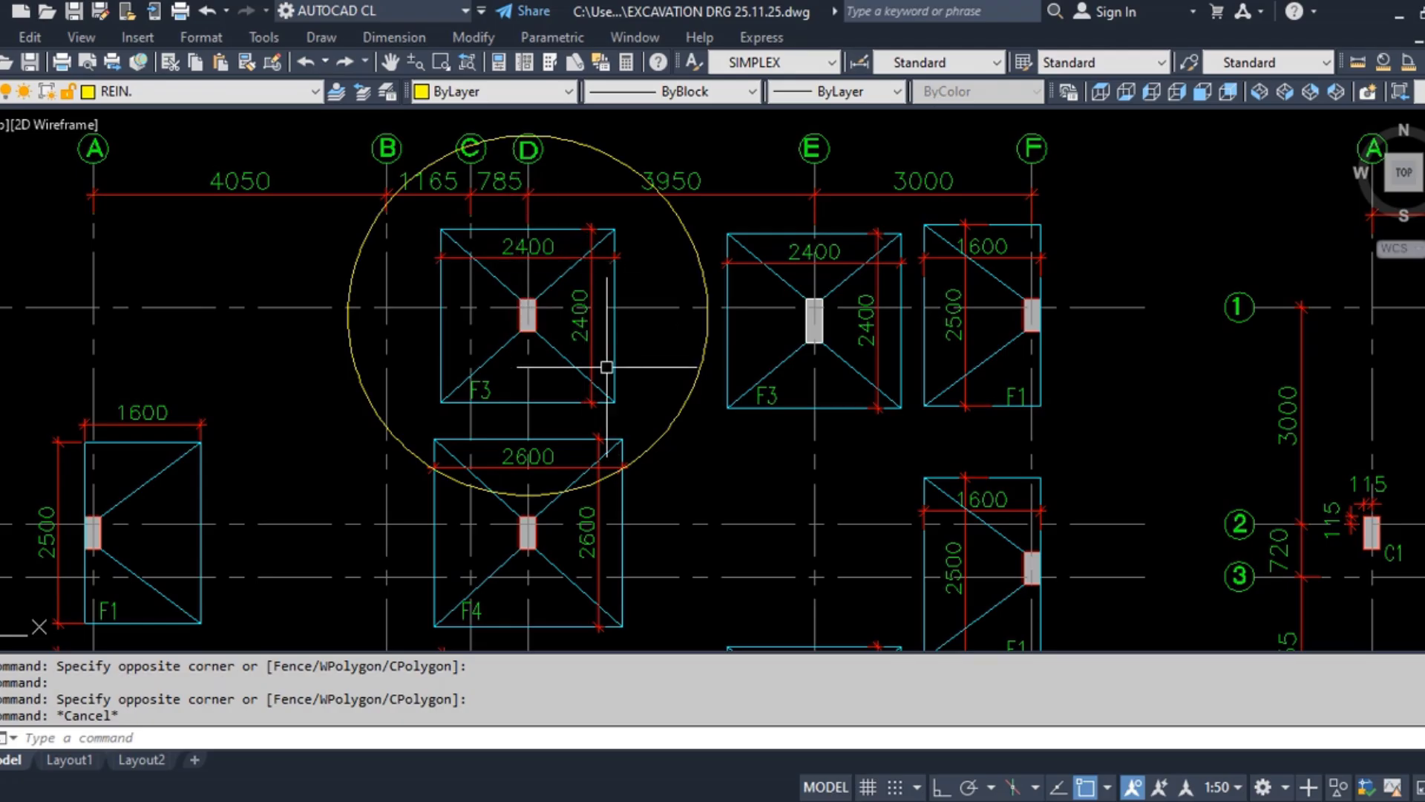
pyautogui.moveTo(518, 309); pyautogui.dragTo(536, 412, button='middle')
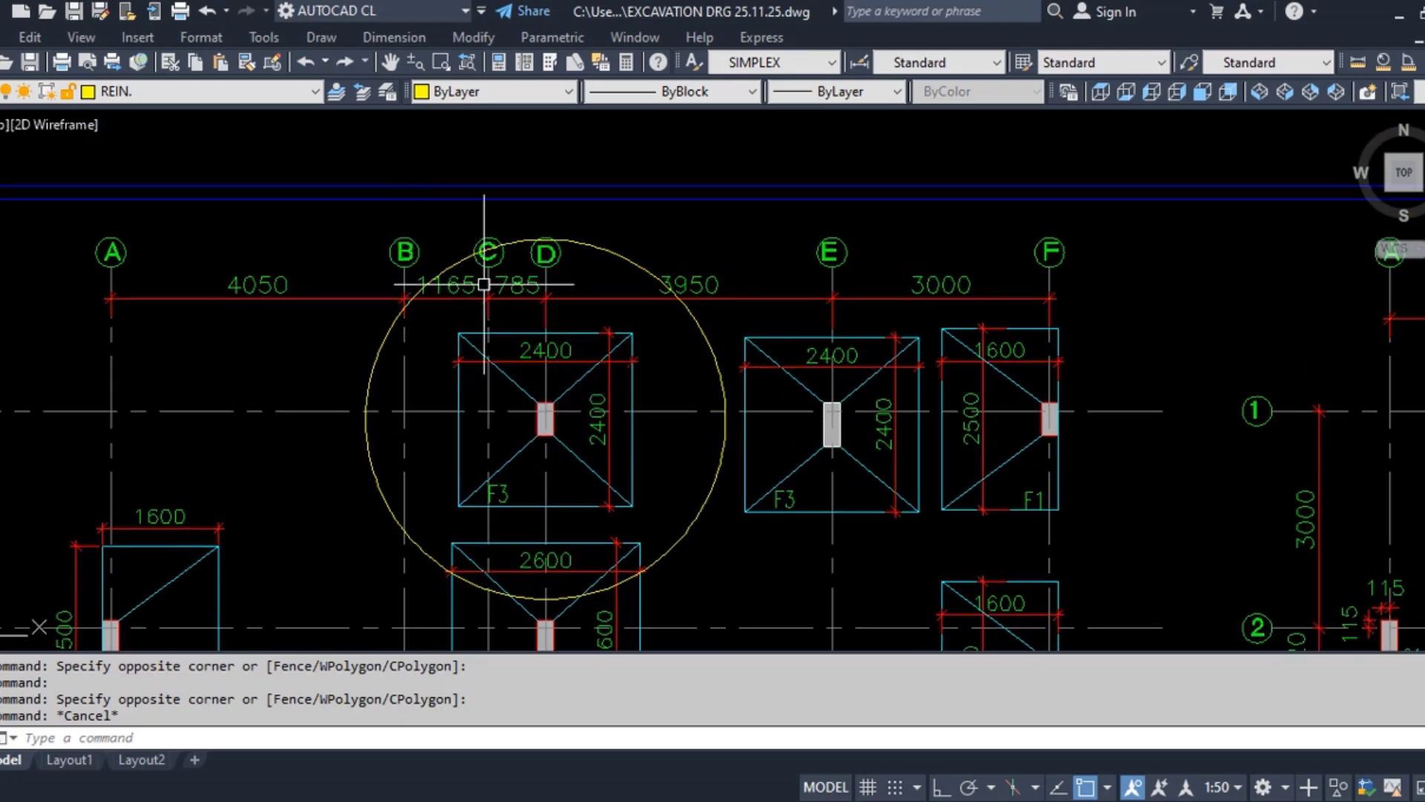
pyautogui.scroll(-2, 474, 200)
pyautogui.scroll(2, 554, 356)
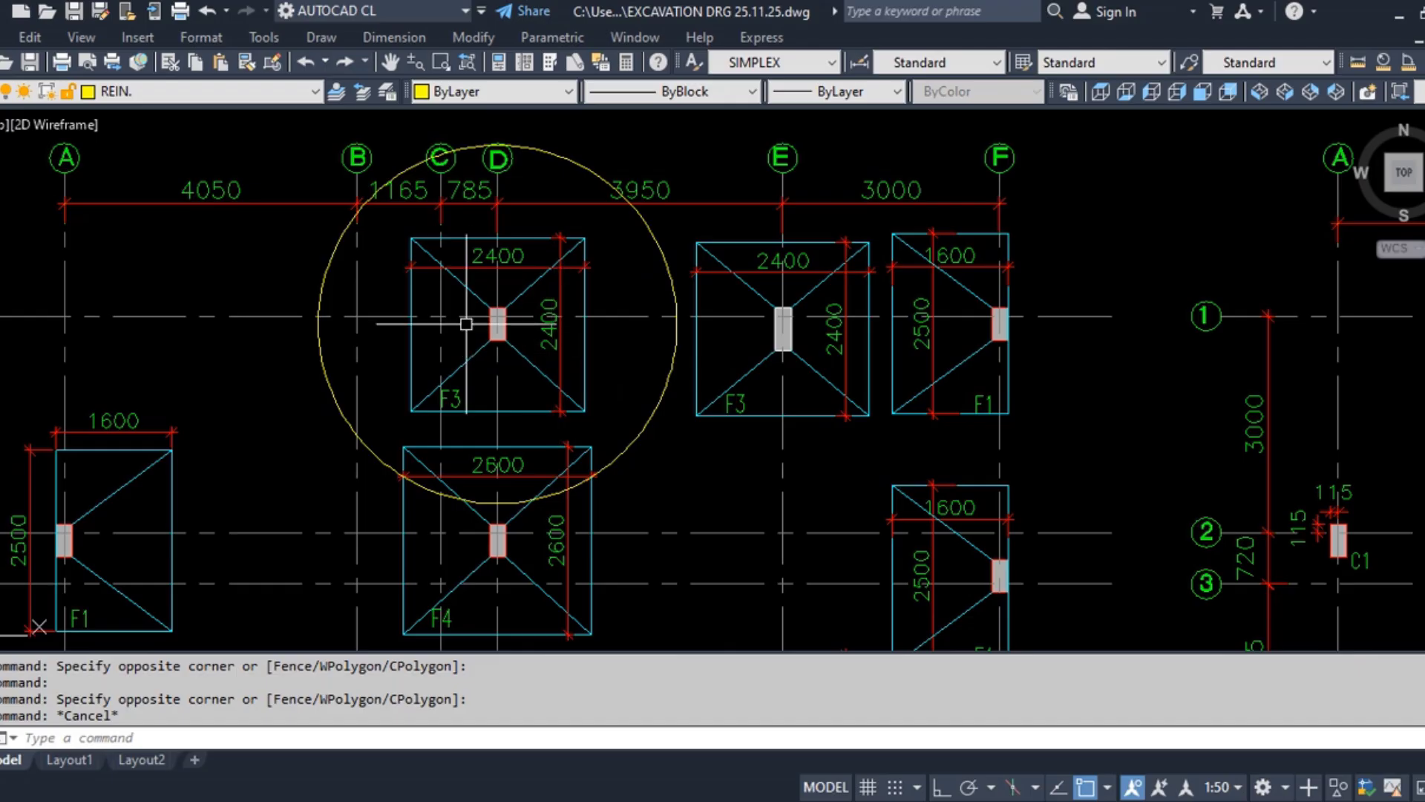
pyautogui.scroll(-2, 415, 286)
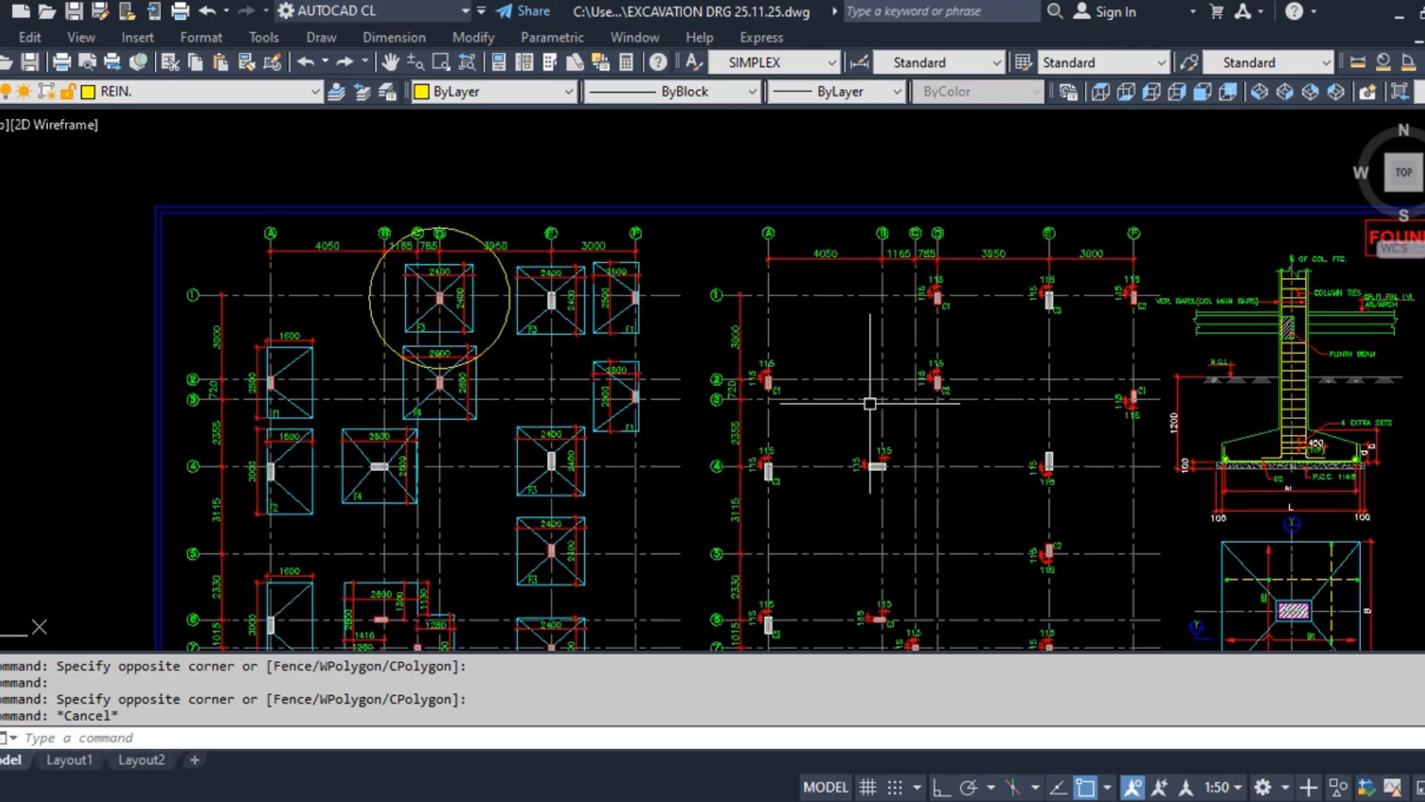
pyautogui.moveTo(1002, 420); pyautogui.dragTo(804, 373, button='middle')
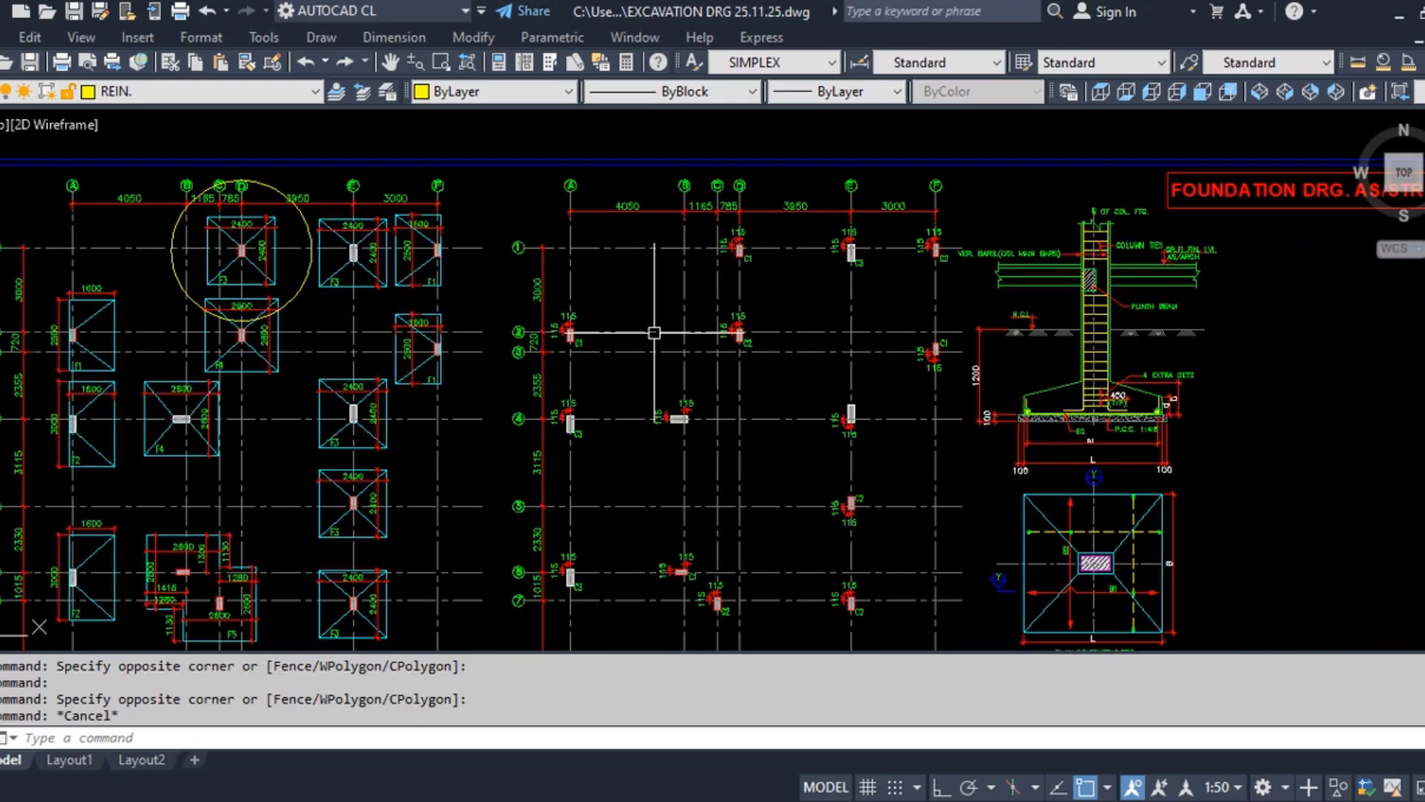
pyautogui.moveTo(1228, 363); pyautogui.dragTo(1044, 359, button='middle')
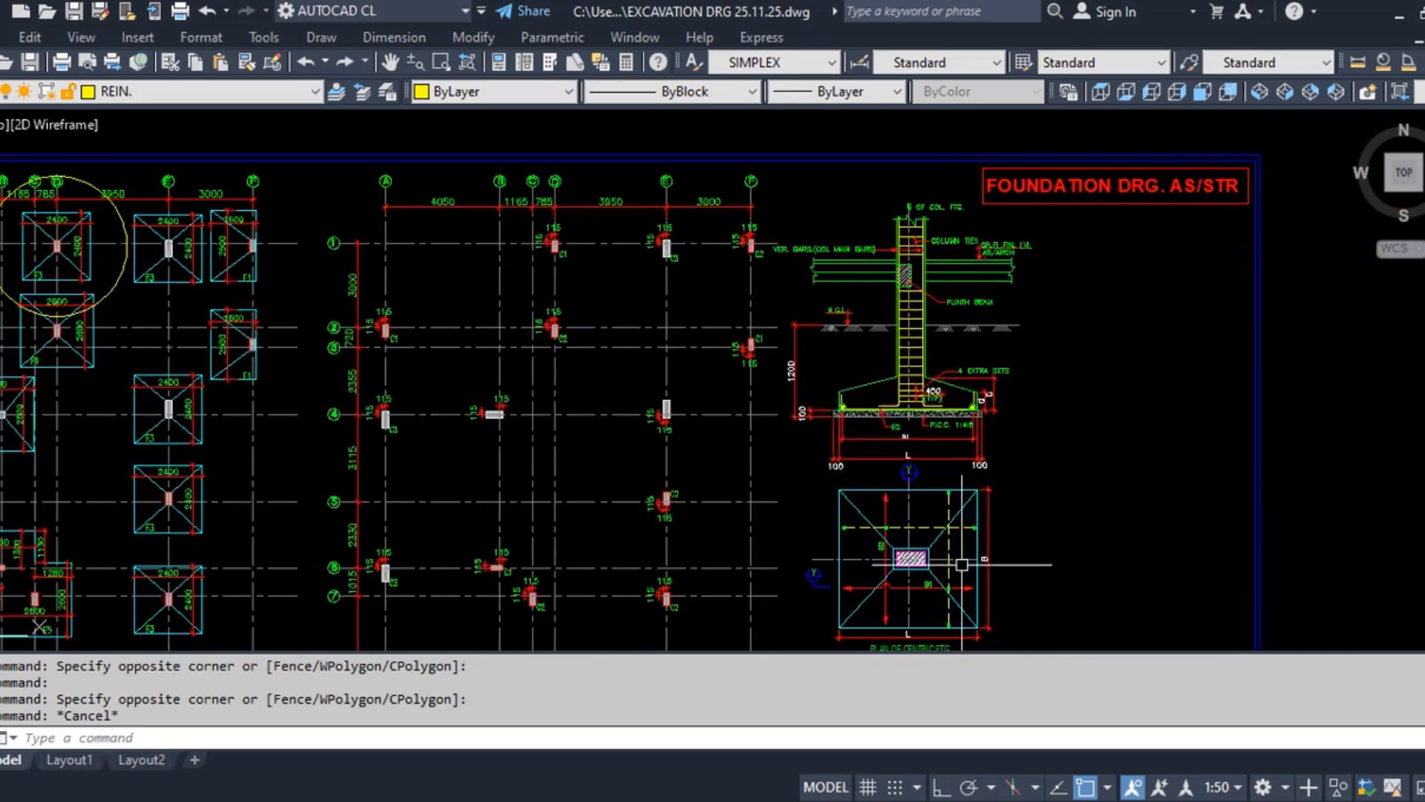
# Examine the PLAN OF CENTRIC FTG. detail, including its title, L and B dimensions and central column
pyautogui.scroll(4, 919, 590)
pyautogui.scroll(-4, 929, 541)
pyautogui.moveTo(986, 471); pyautogui.dragTo(922, 384, button='middle')
pyautogui.scroll(6, 935, 415)
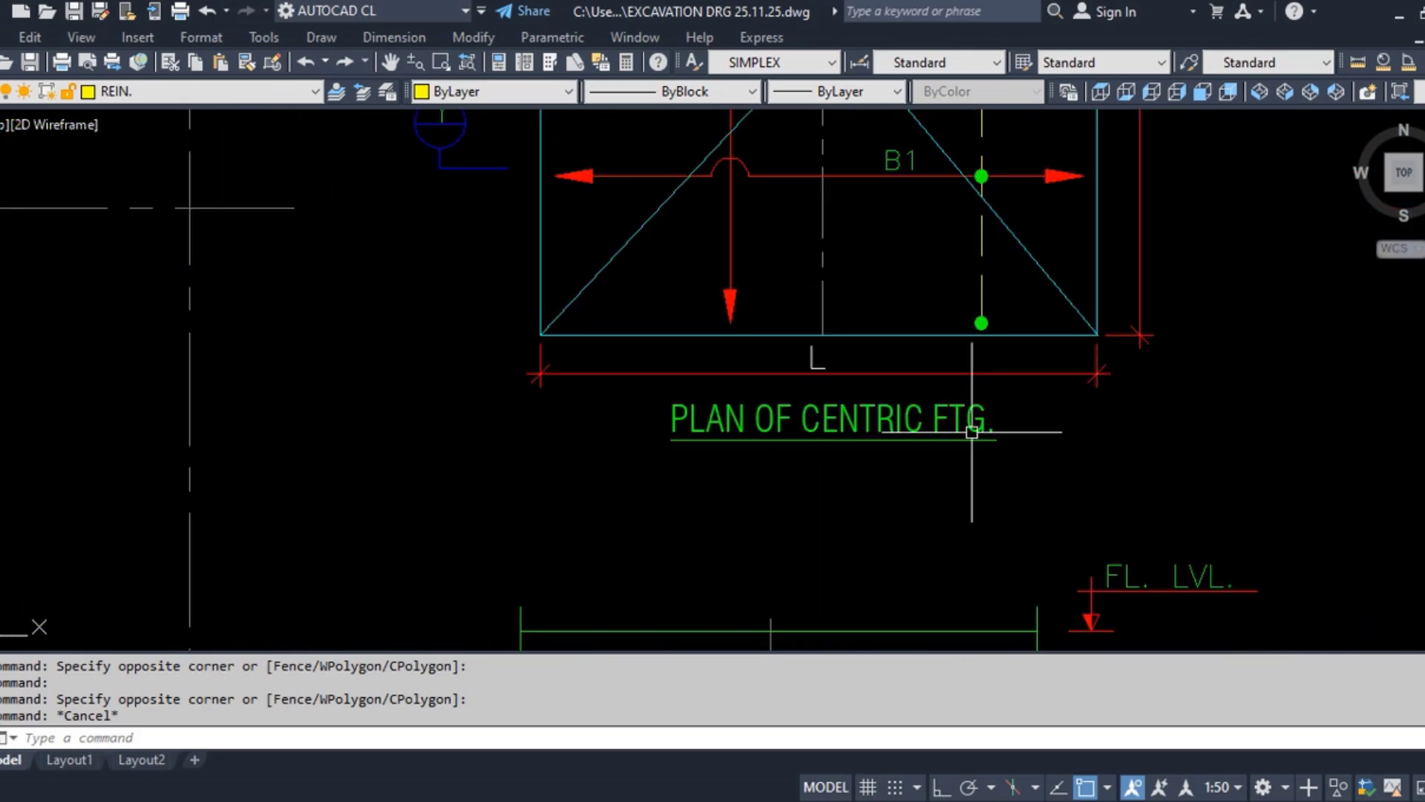
pyautogui.scroll(-6, 668, 557)
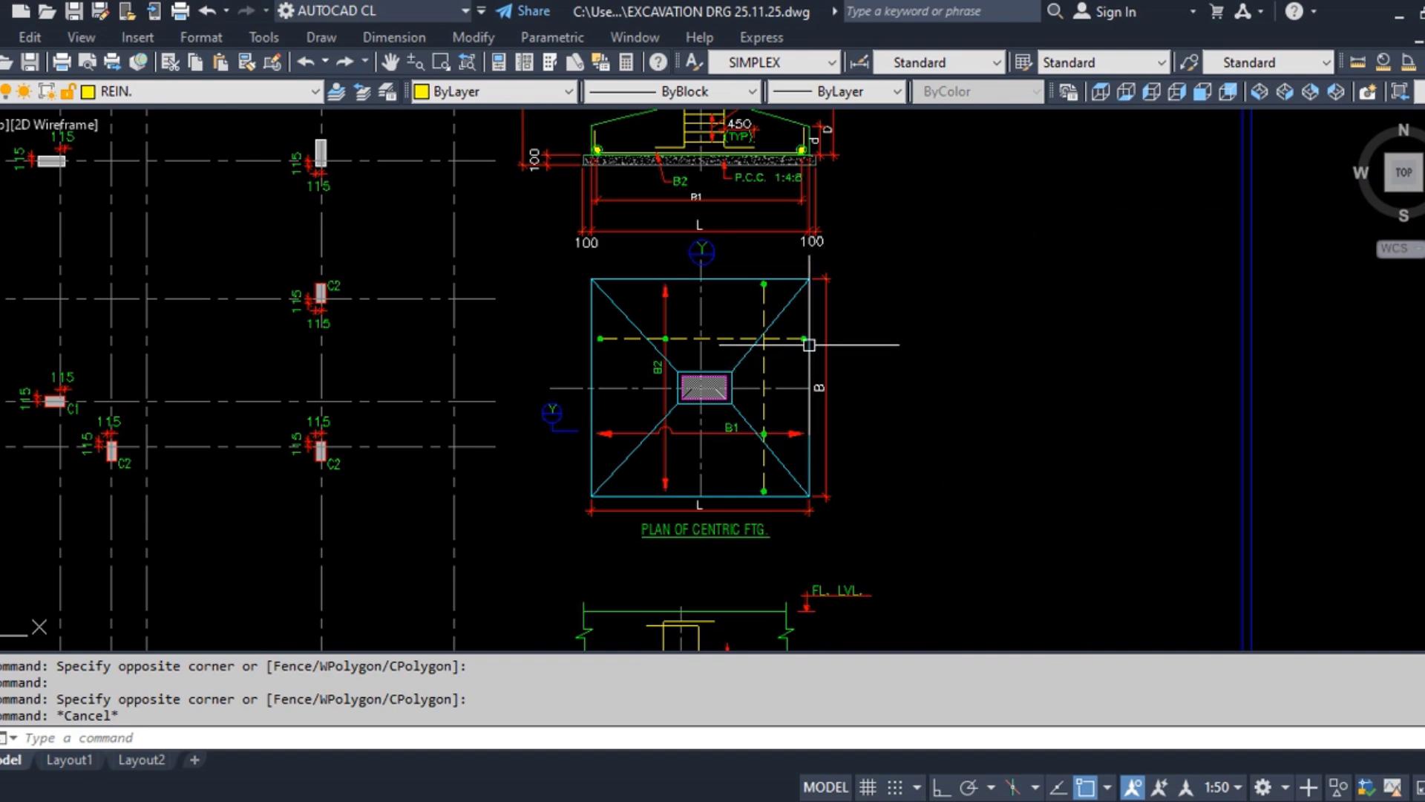
pyautogui.scroll(2, 716, 387)
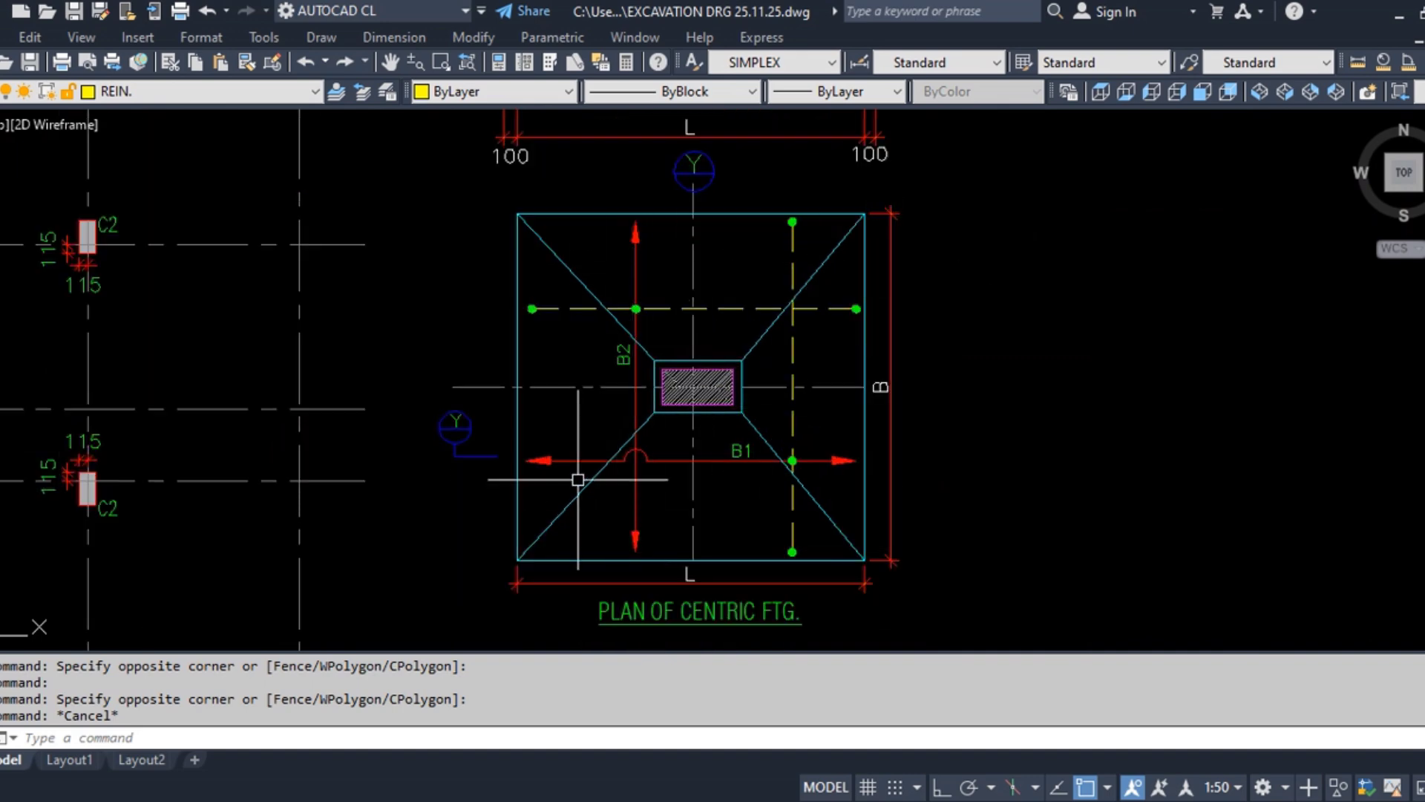
# Find the FOOTING SCHEDULE below the foundation plan and read the size, depth and reinforcement columns for F1 to F5
pyautogui.scroll(-2, 893, 449)
pyautogui.scroll(-2, 720, 402)
pyautogui.moveTo(417, 325)
pyautogui.mouseDown(button='middle')
pyautogui.moveTo(717, 449)
pyautogui.moveTo(785, 455)
pyautogui.mouseUp(button='middle')
pyautogui.scroll(-5, 461, 278)
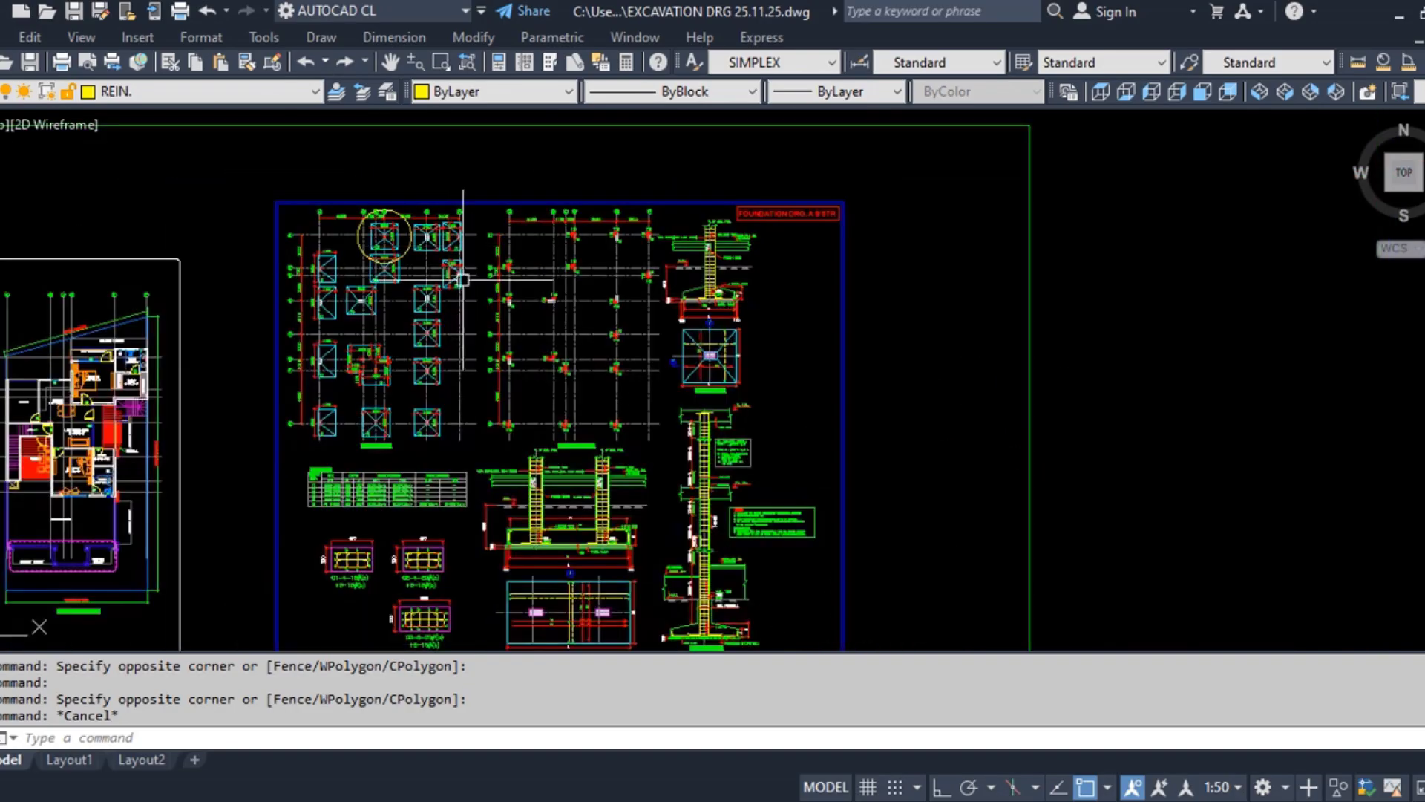
pyautogui.scroll(8, 357, 495)
pyautogui.scroll(2, 320, 492)
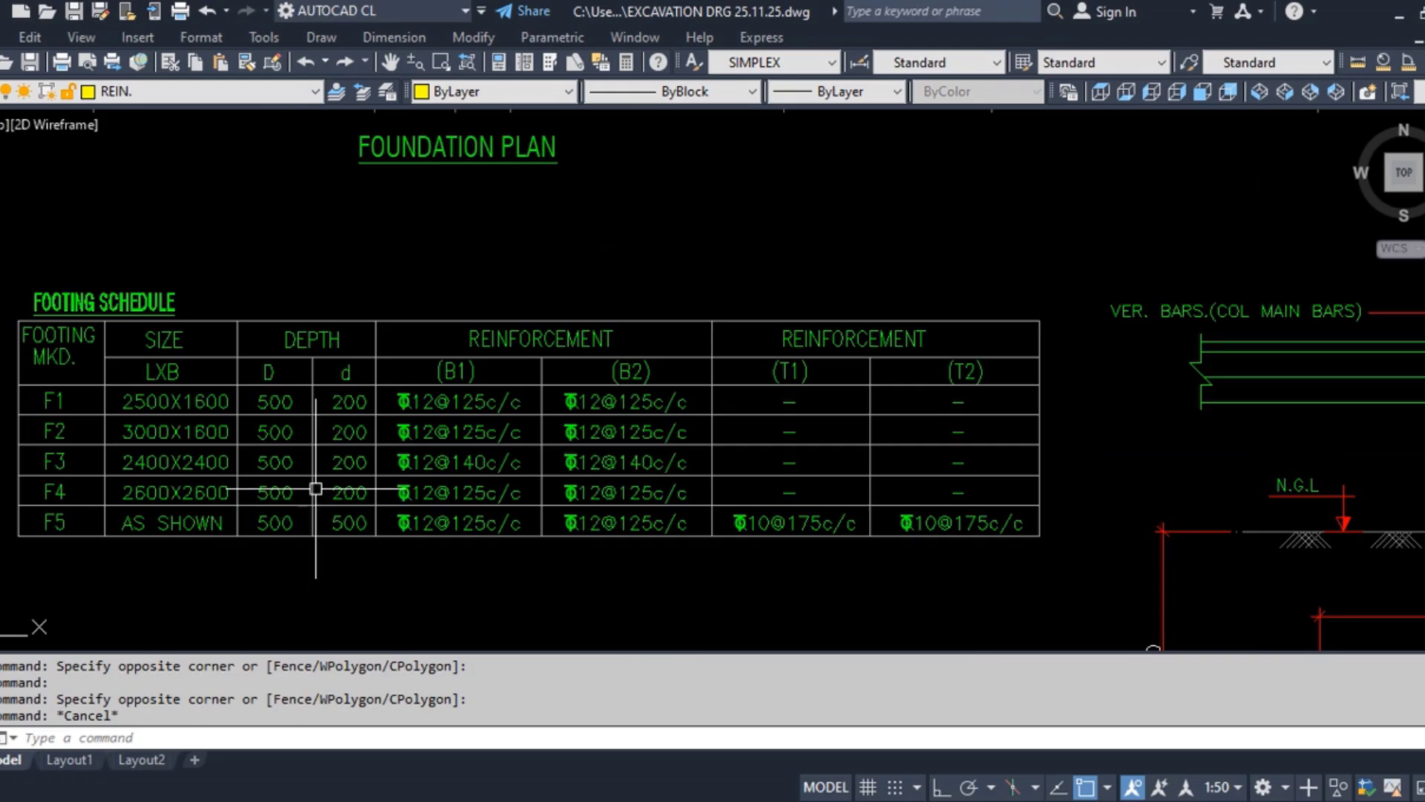
# Return to the centric footing plan and examine its B1 and B2 reinforcement directions
pyautogui.scroll(-5, 315, 489)
pyautogui.scroll(1, 526, 485)
pyautogui.scroll(2, 1091, 186)
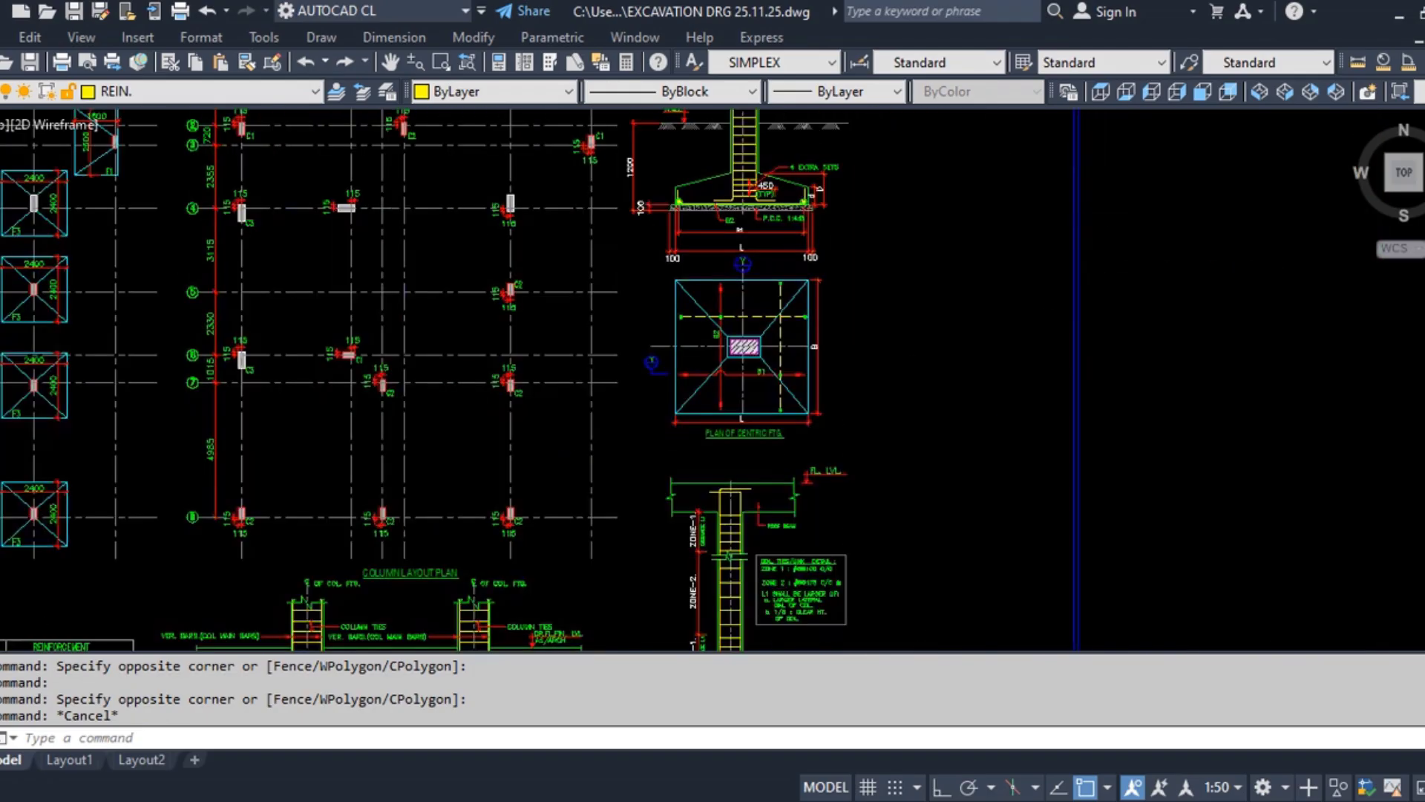
pyautogui.scroll(3, 809, 293)
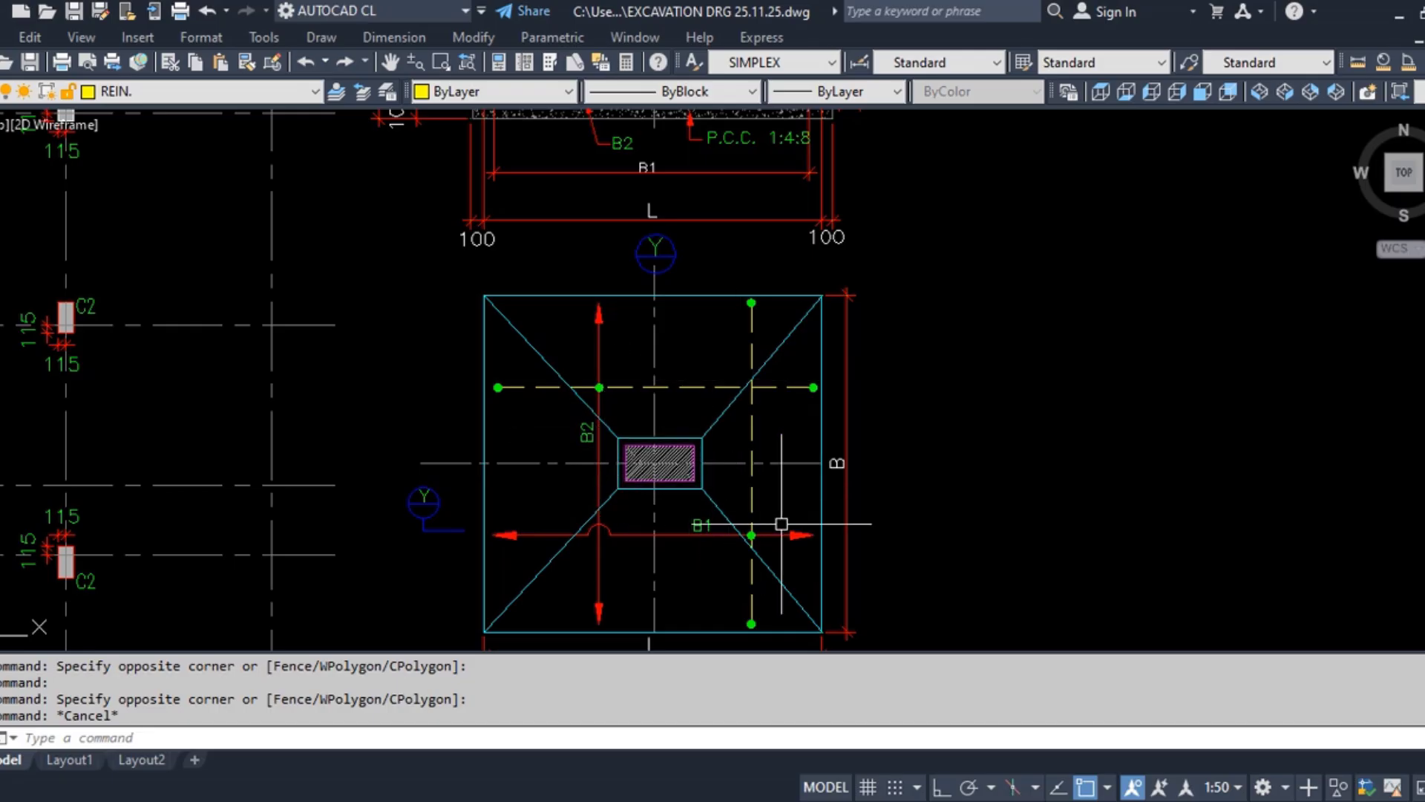
pyautogui.scroll(-2, 712, 411)
pyautogui.moveTo(733, 154)
pyautogui.mouseDown(button='middle')
pyautogui.moveTo(713, 412)
pyautogui.moveTo(722, 520)
pyautogui.moveTo(755, 280)
pyautogui.mouseUp(button='middle')
pyautogui.scroll(2, 733, 471)
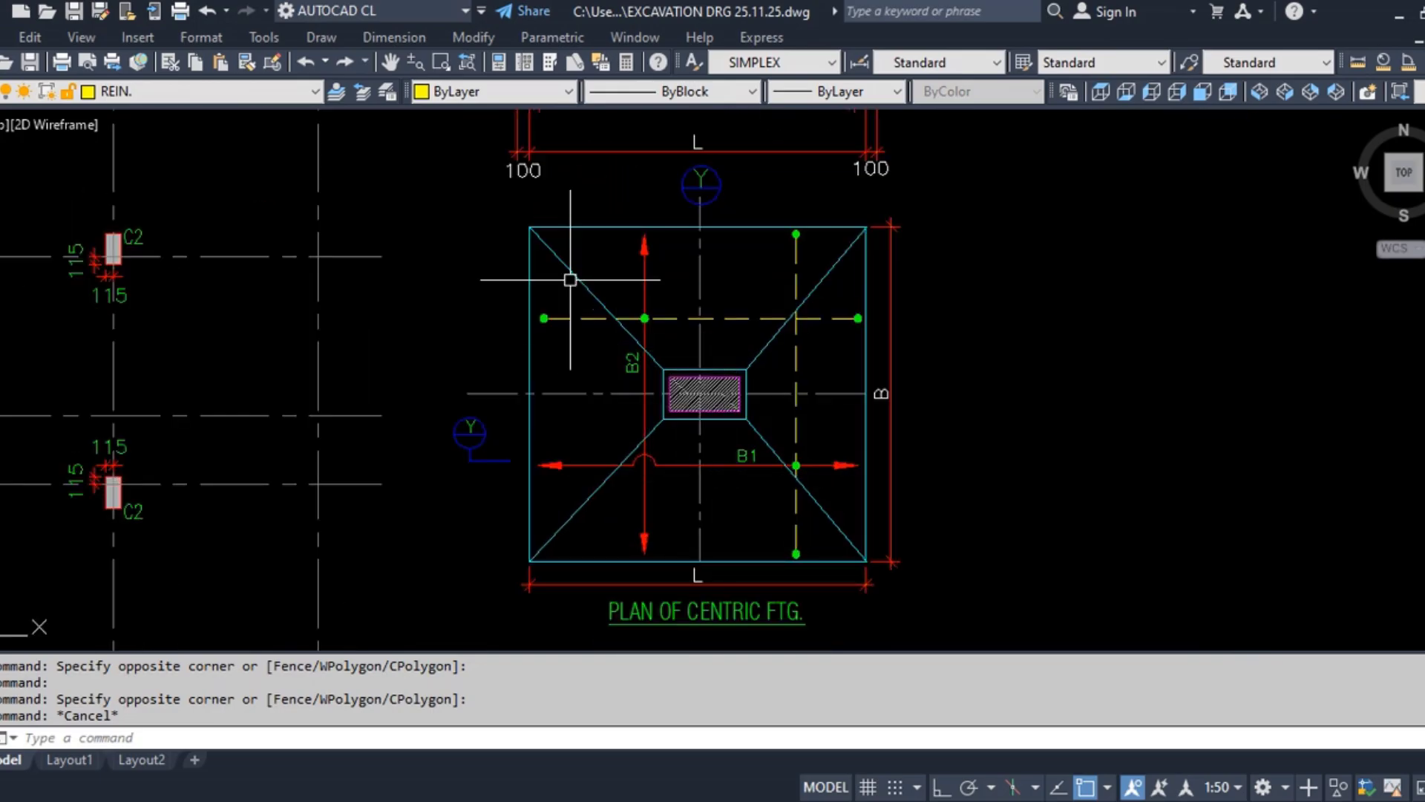
# Highlight the four outer edges of the footing in the centric footing plan, and clear the selection
pyautogui.click(602, 227)
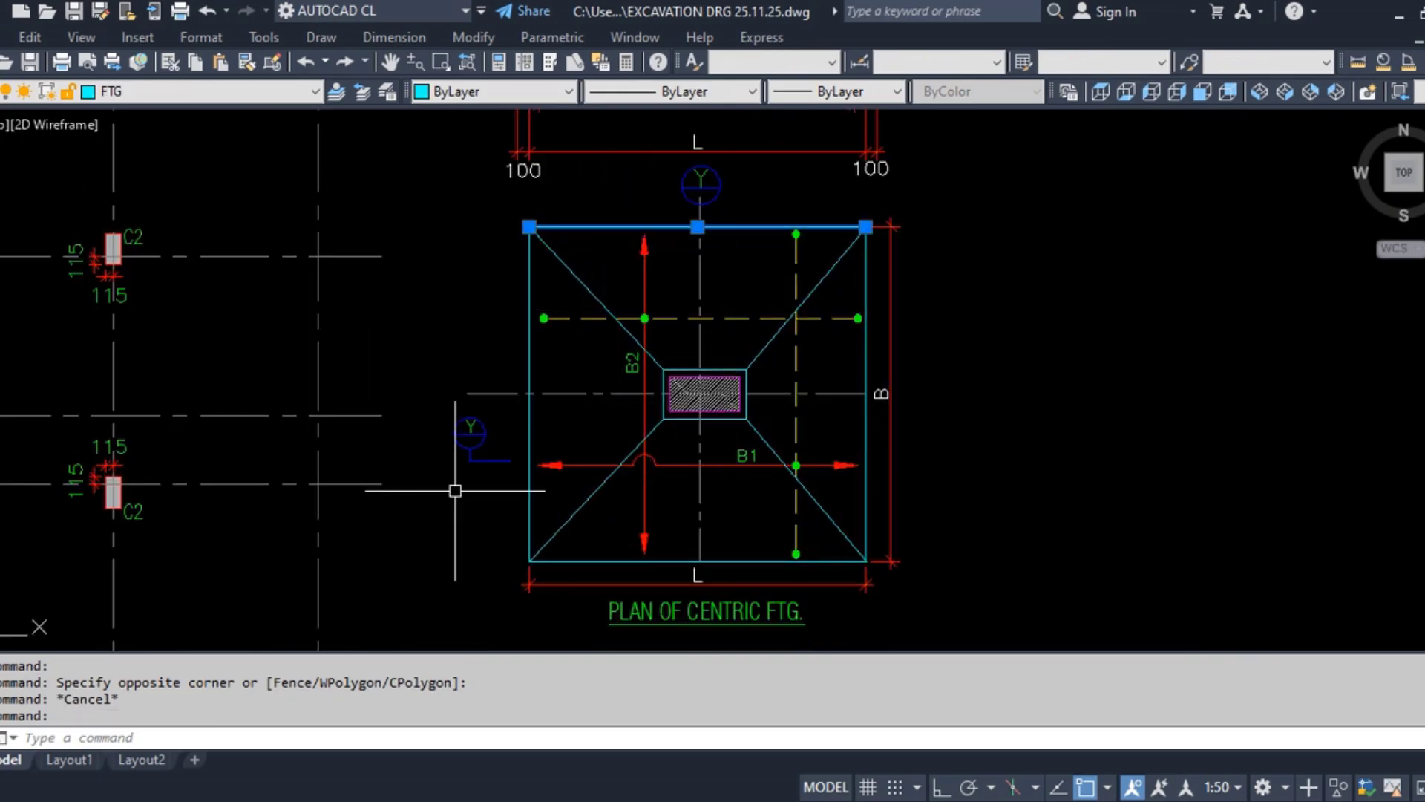
pyautogui.click(529, 350)
pyautogui.click(867, 365)
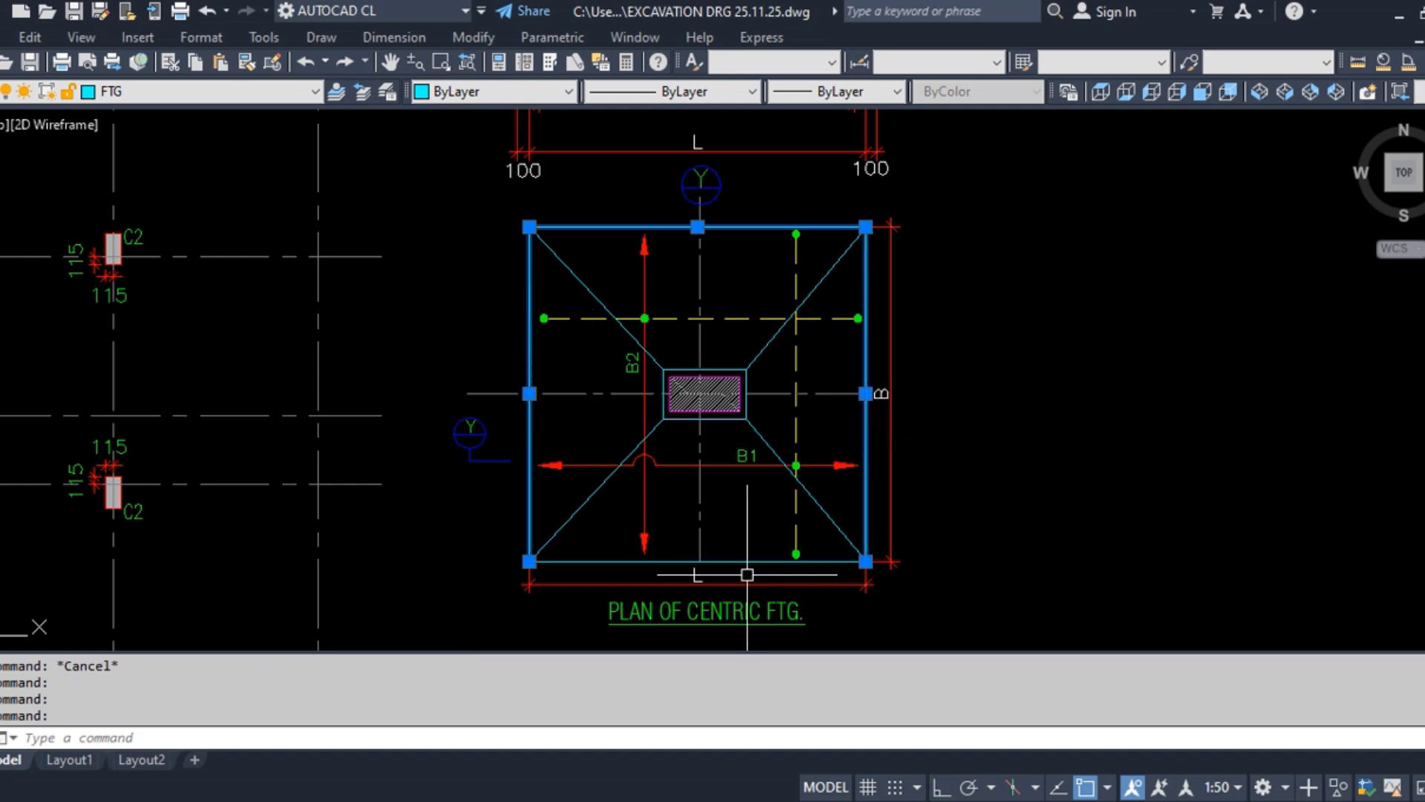
pyautogui.click(747, 563)
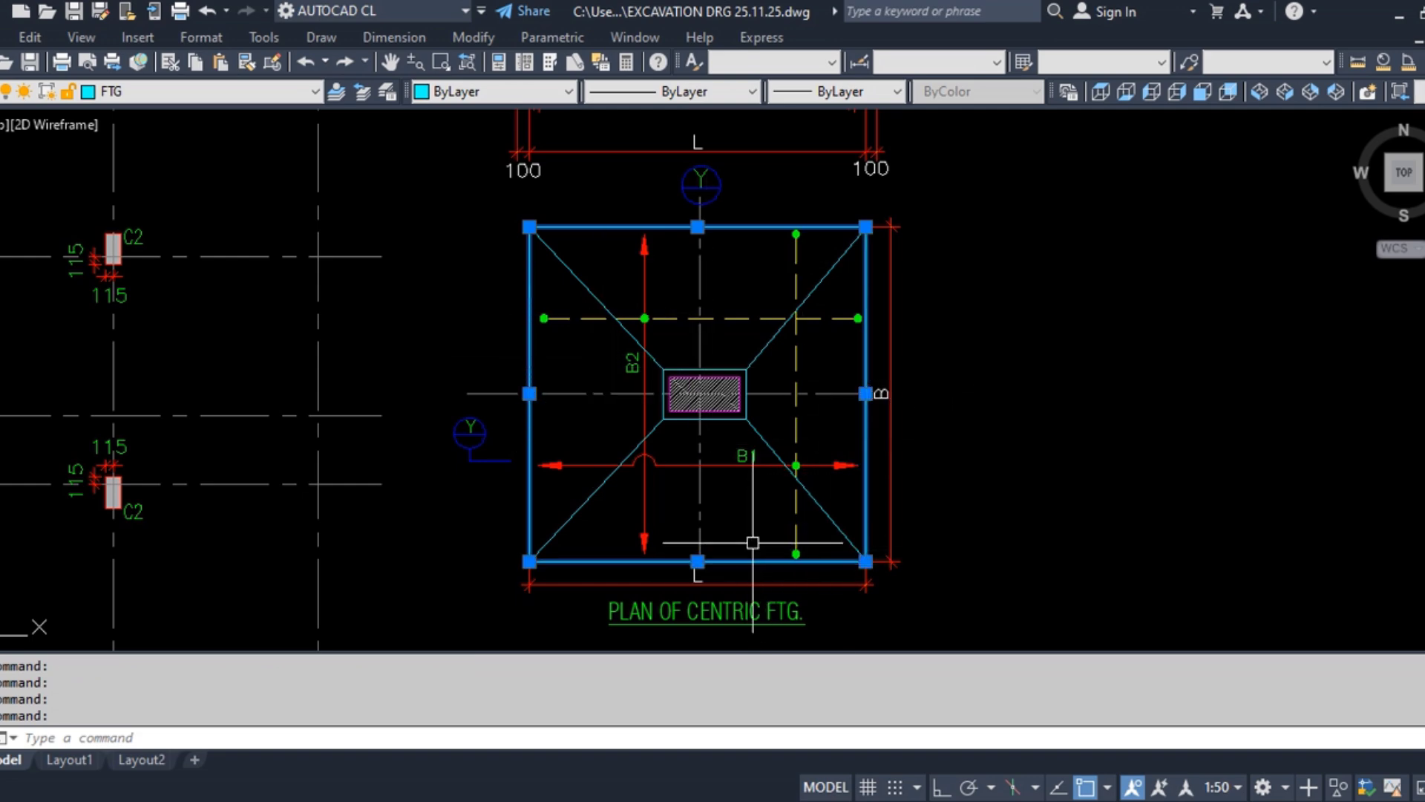
pyautogui.press('Escape')
# Highlight the diagonal slope lines running out from the column in the centric footing plan, and clear the selection
pyautogui.scroll(4, 685, 386)
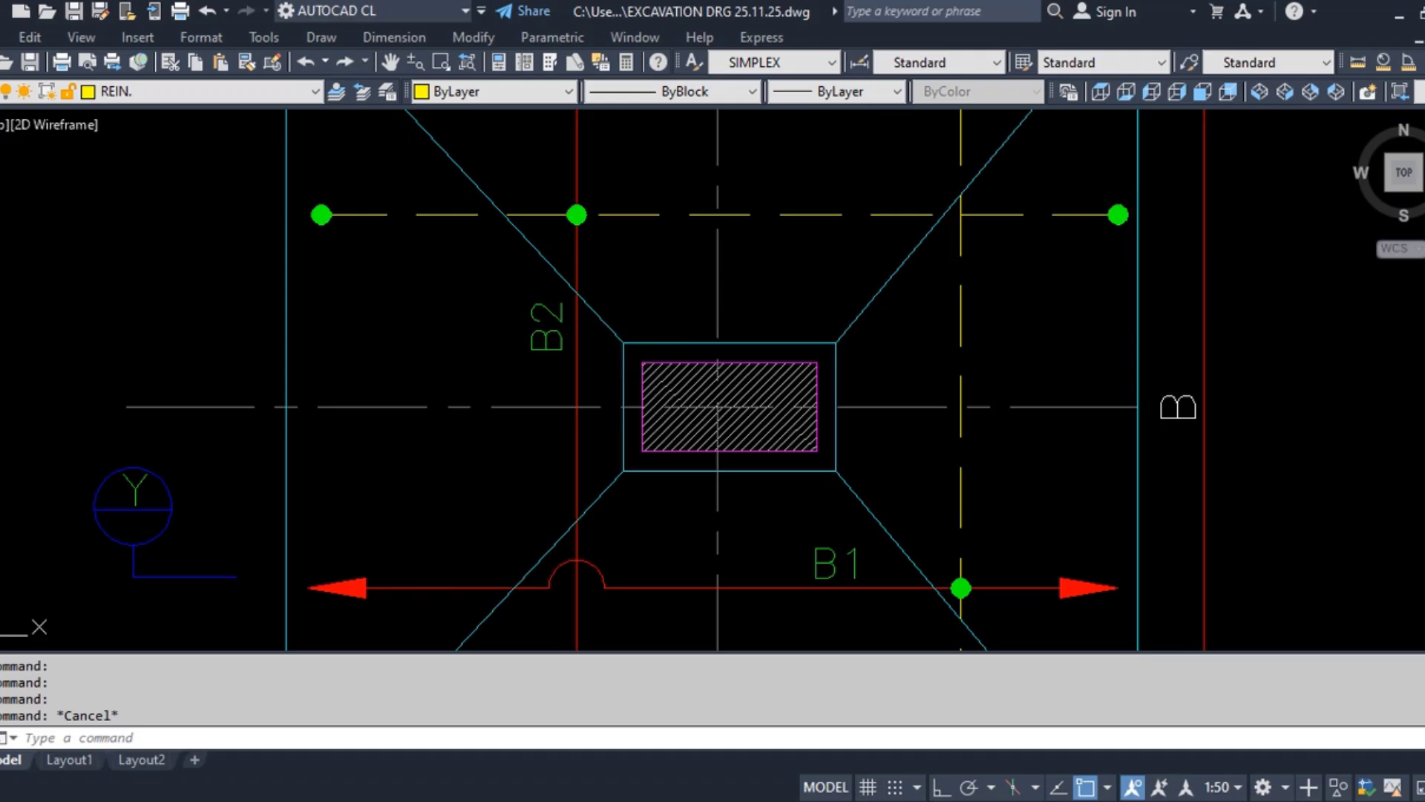
pyautogui.click(616, 331)
pyautogui.click(912, 296)
pyautogui.click(848, 271)
pyautogui.click(895, 520)
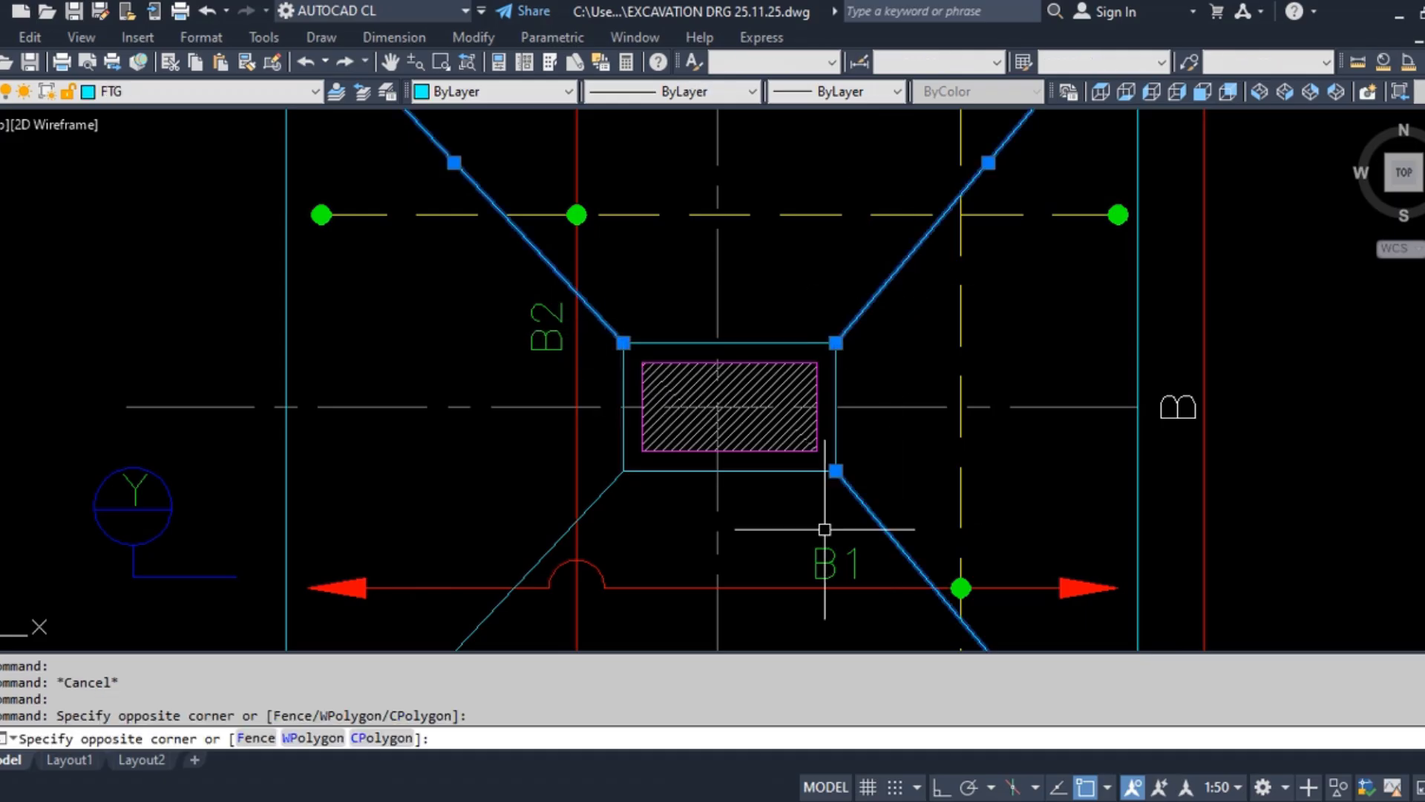
pyautogui.click(824, 529)
pyautogui.scroll(-8, 615, 487)
pyautogui.press('Escape')
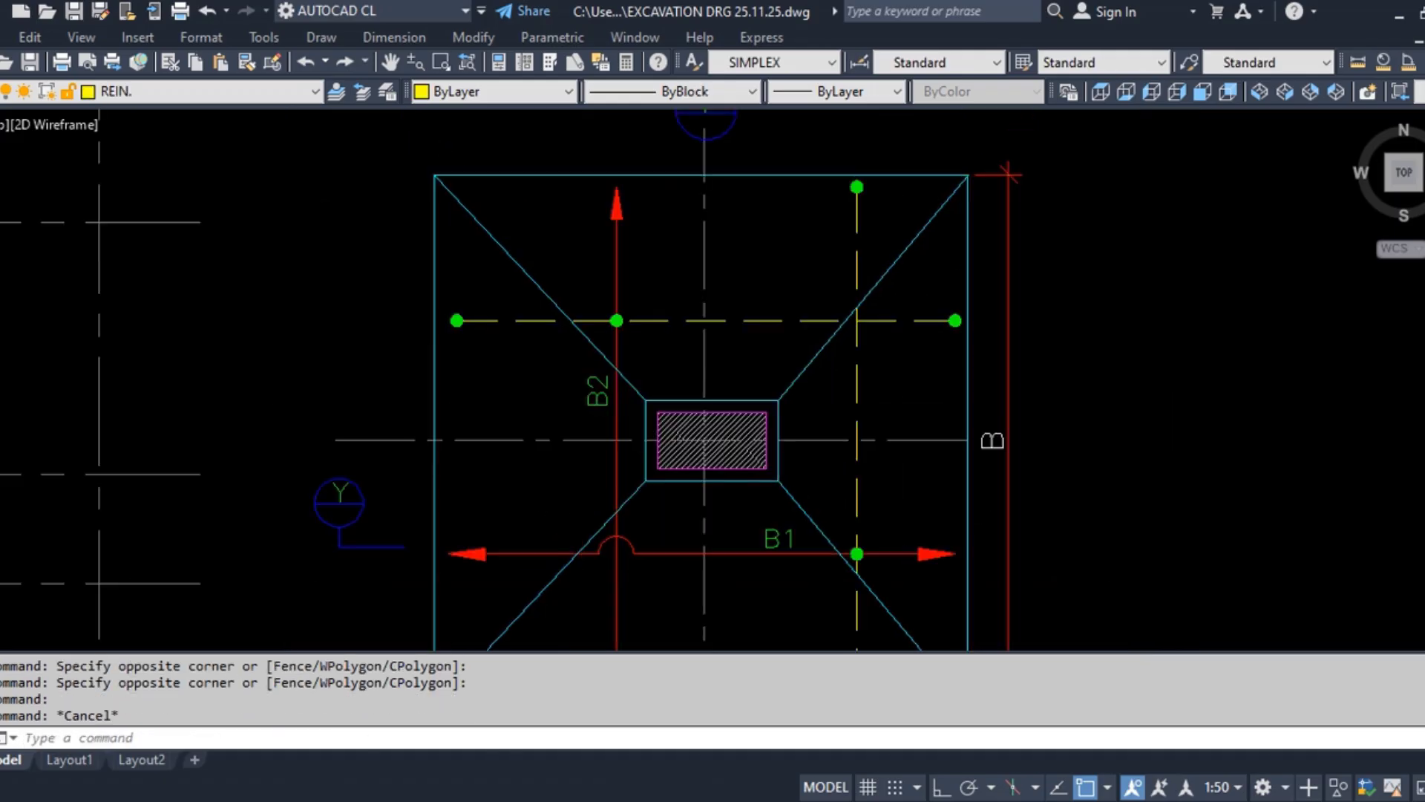
# Examine the section above the centric footing plan, comparing its sloped profile and reinforcement with the plan
pyautogui.scroll(4, 677, 520)
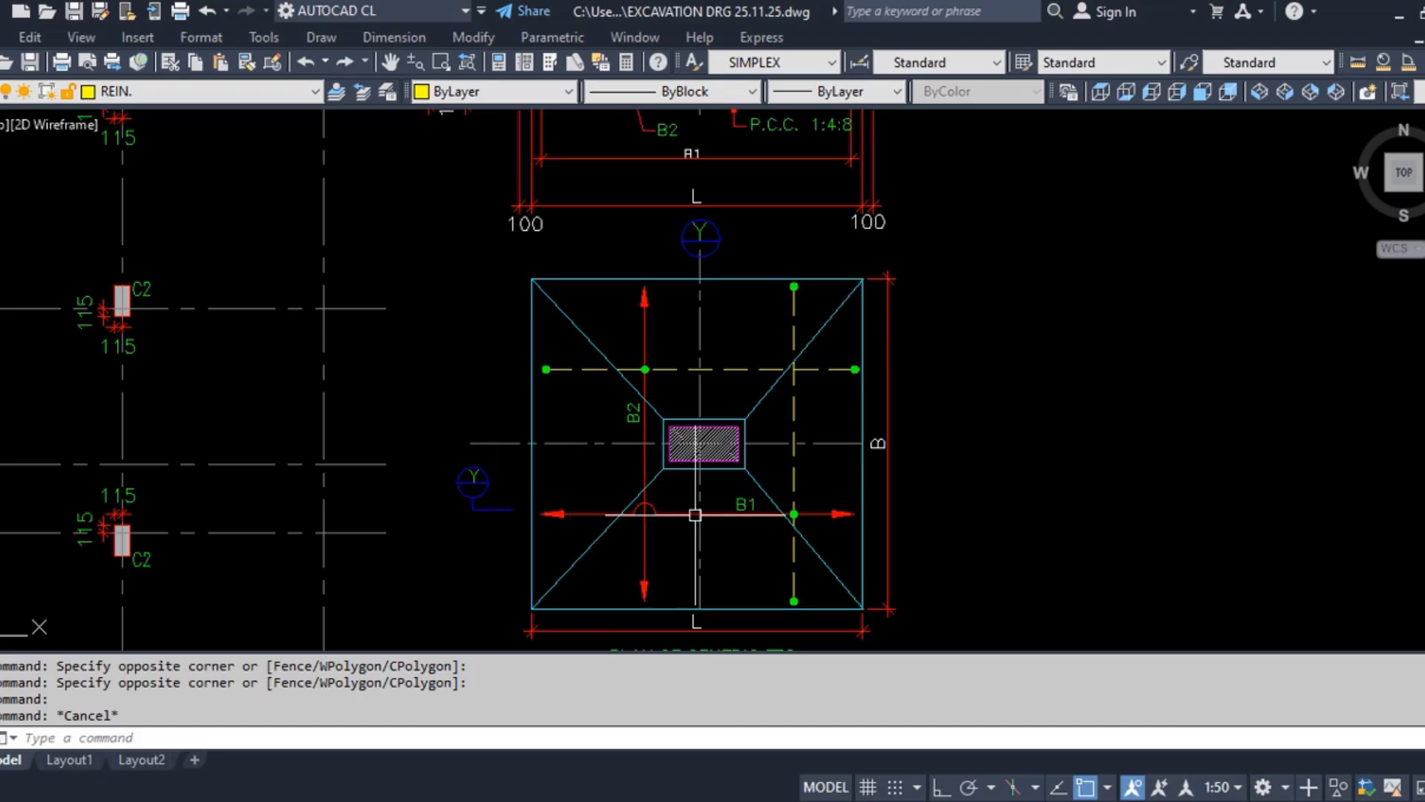
pyautogui.moveTo(671, 325); pyautogui.dragTo(691, 577, button='middle')
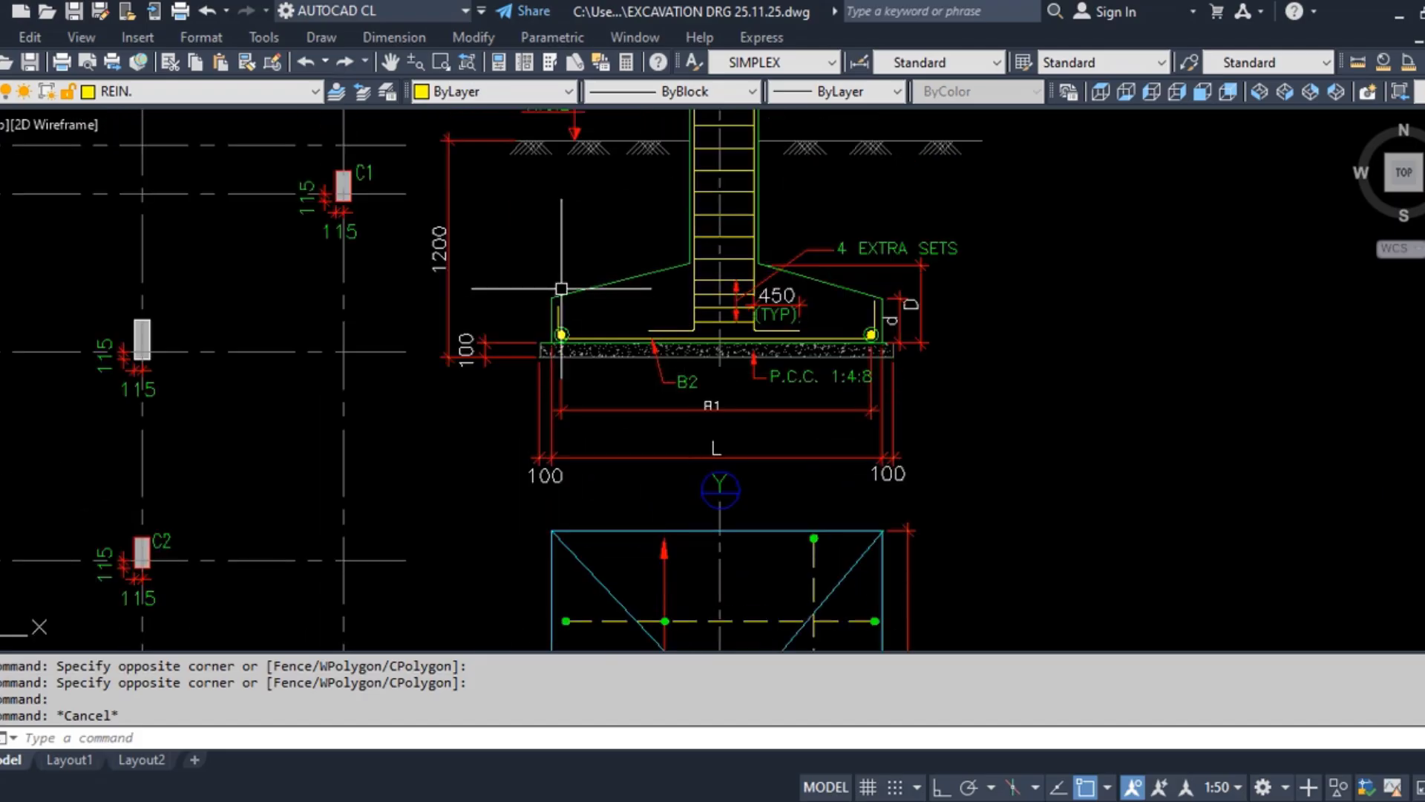
pyautogui.moveTo(911, 300)
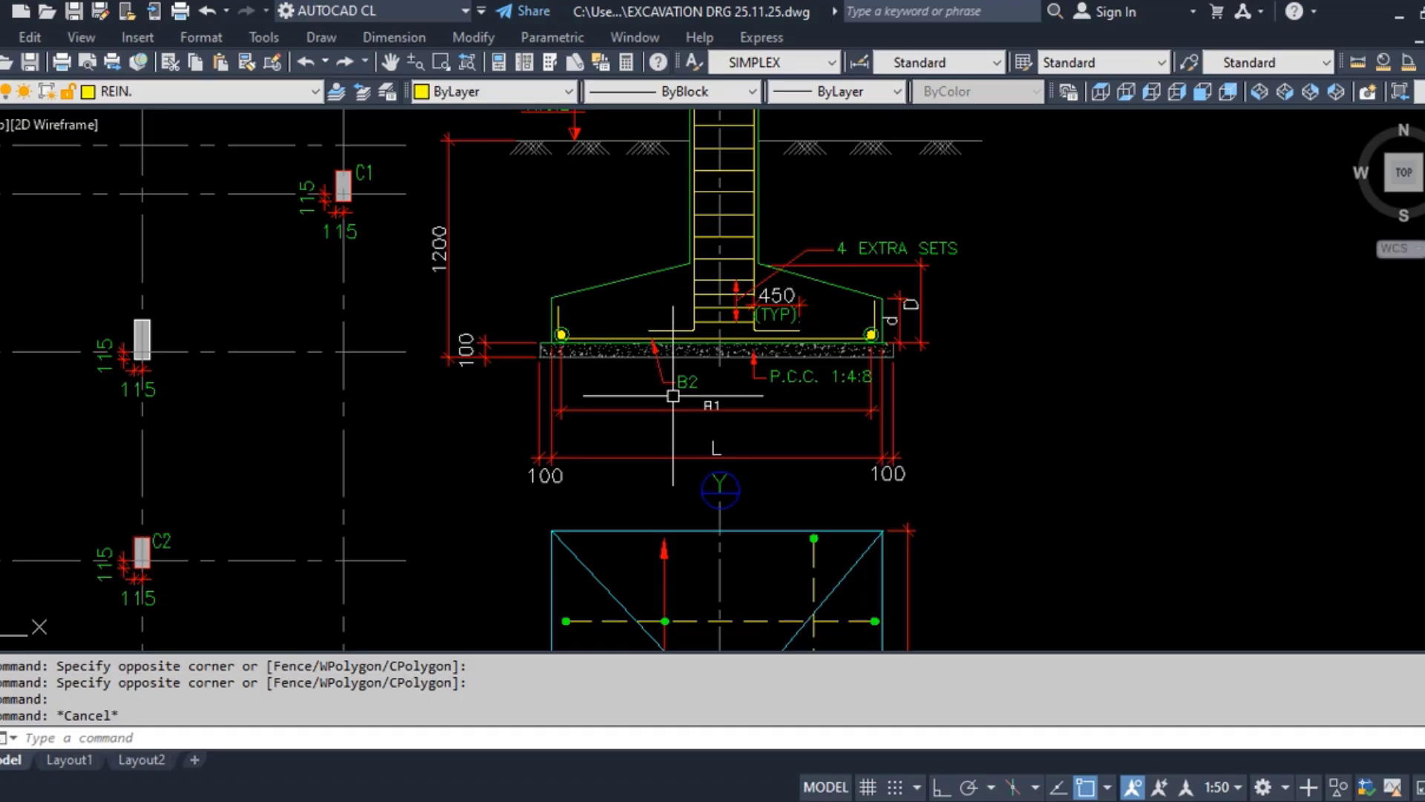
# Examine the two-column footing section with its T1, T2, B1 and B2 bars and the depth D
pyautogui.scroll(-8, 717, 233)
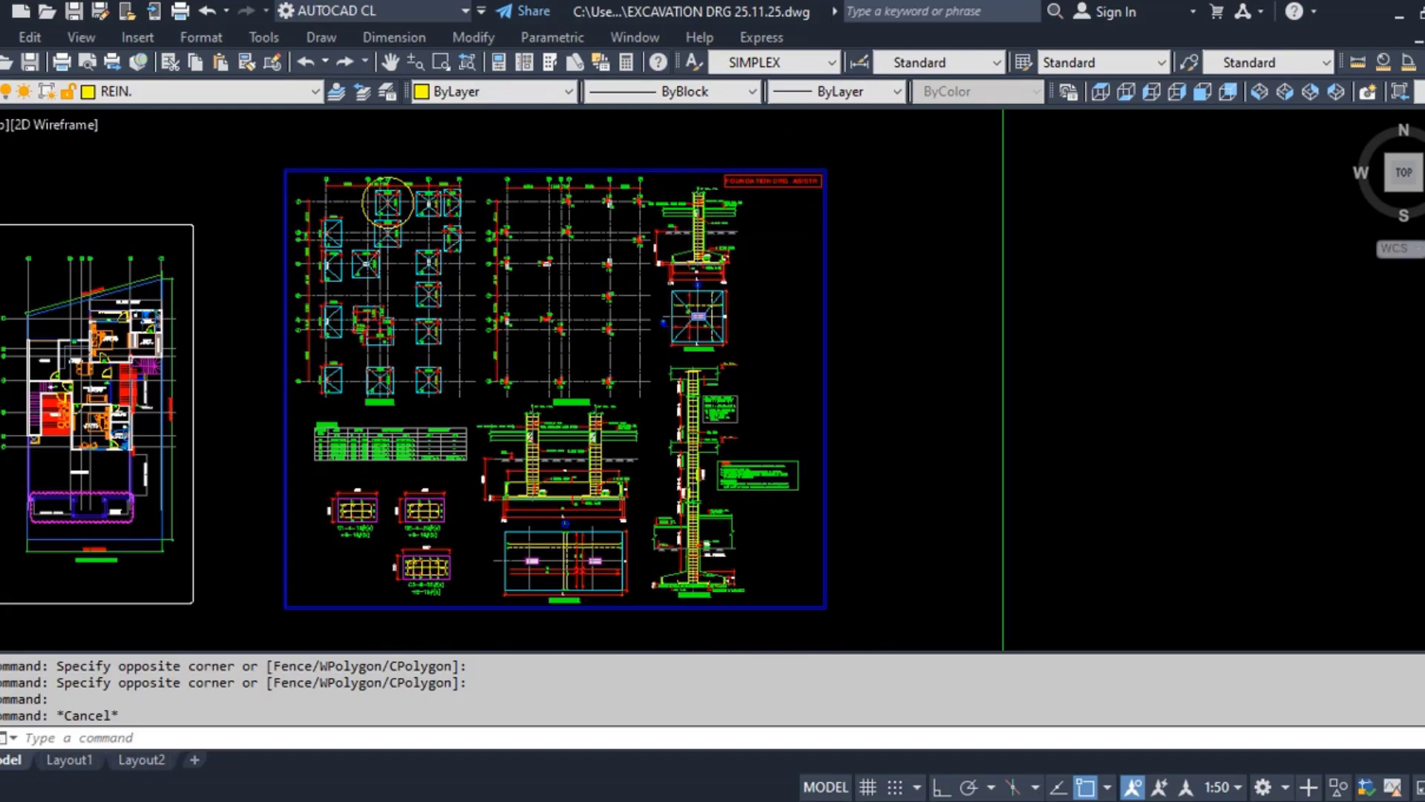
pyautogui.scroll(5, 617, 375)
pyautogui.scroll(5, 386, 628)
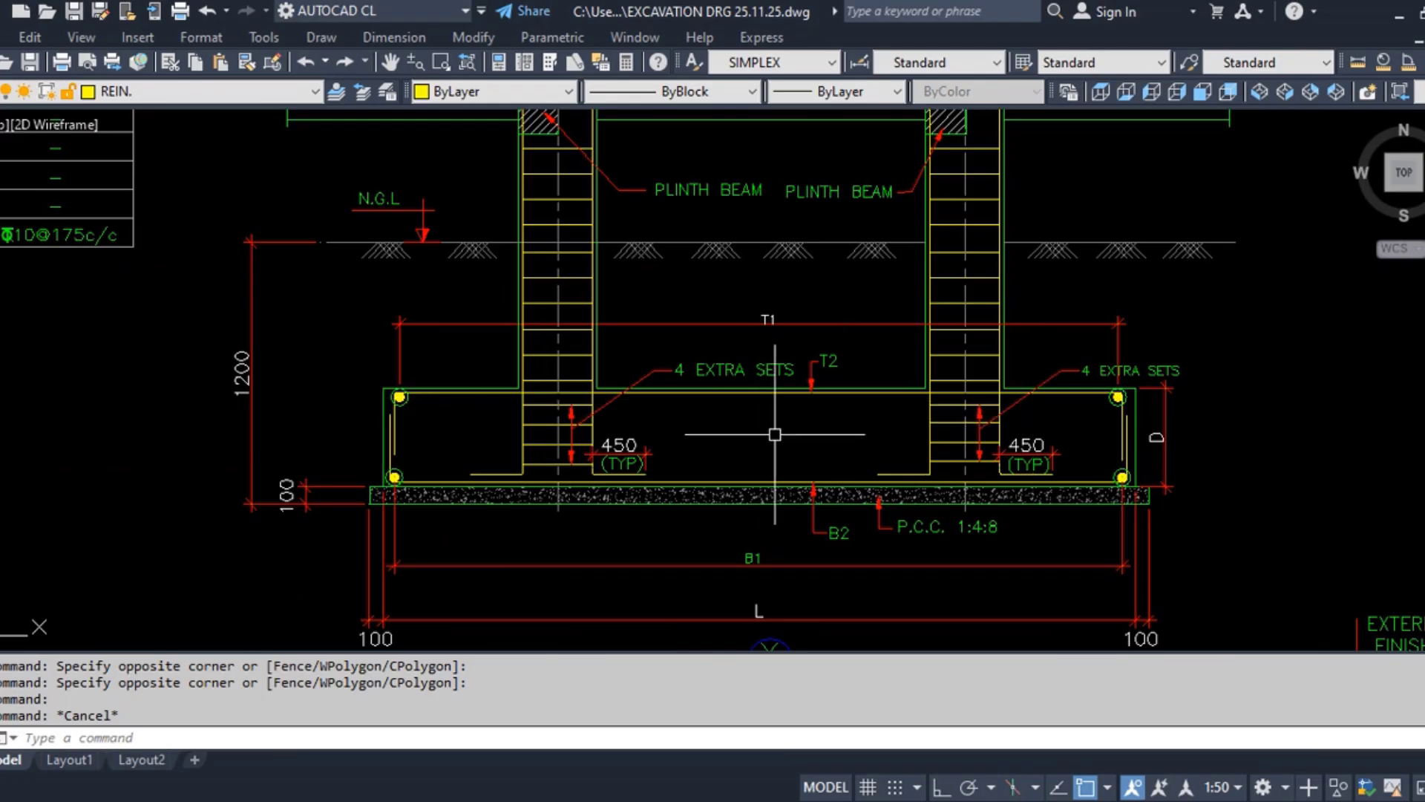
pyautogui.scroll(-6, 510, 437)
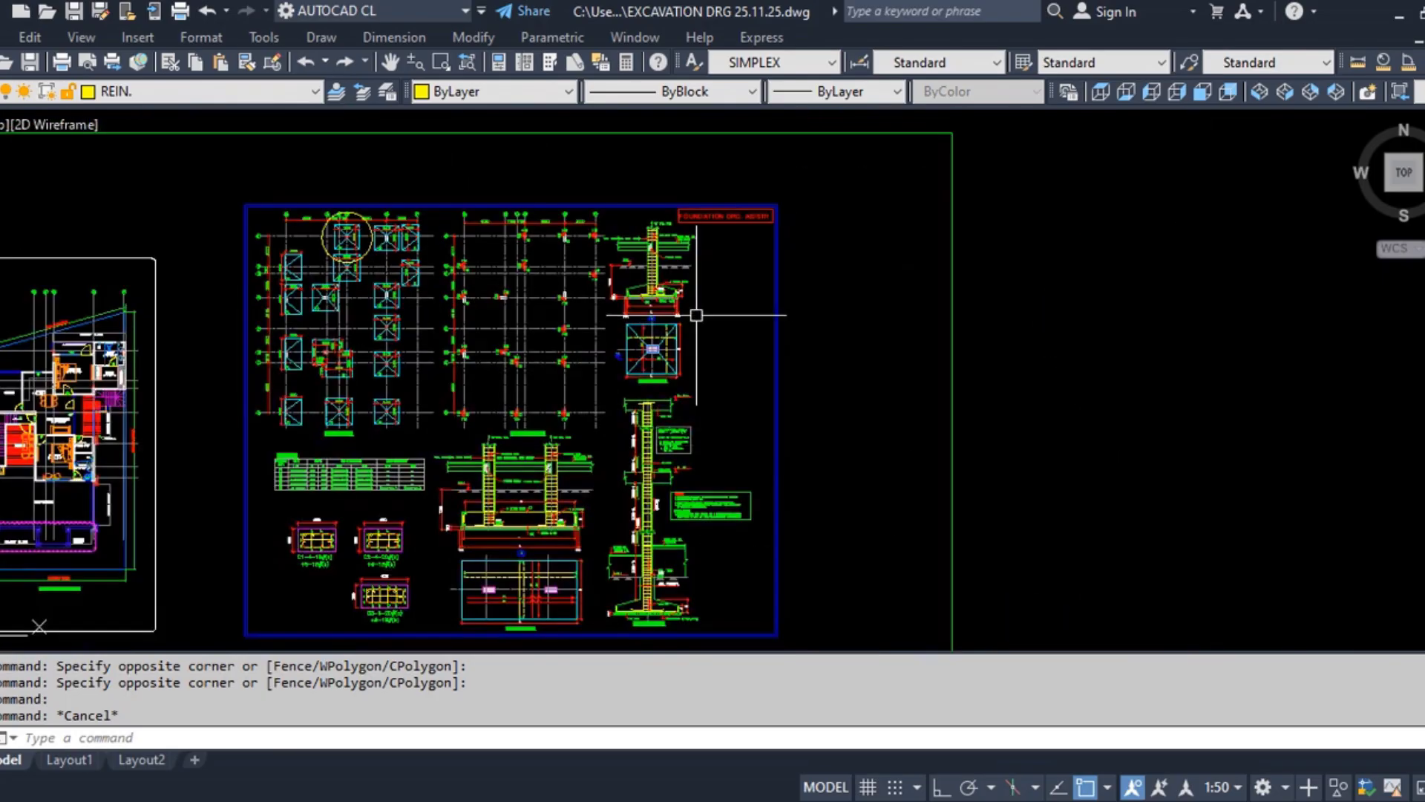
# Examine the centric footing's plan and section together, checking the depths D and d, the bottom bars and the P.C.C. bed
pyautogui.scroll(8, 696, 315)
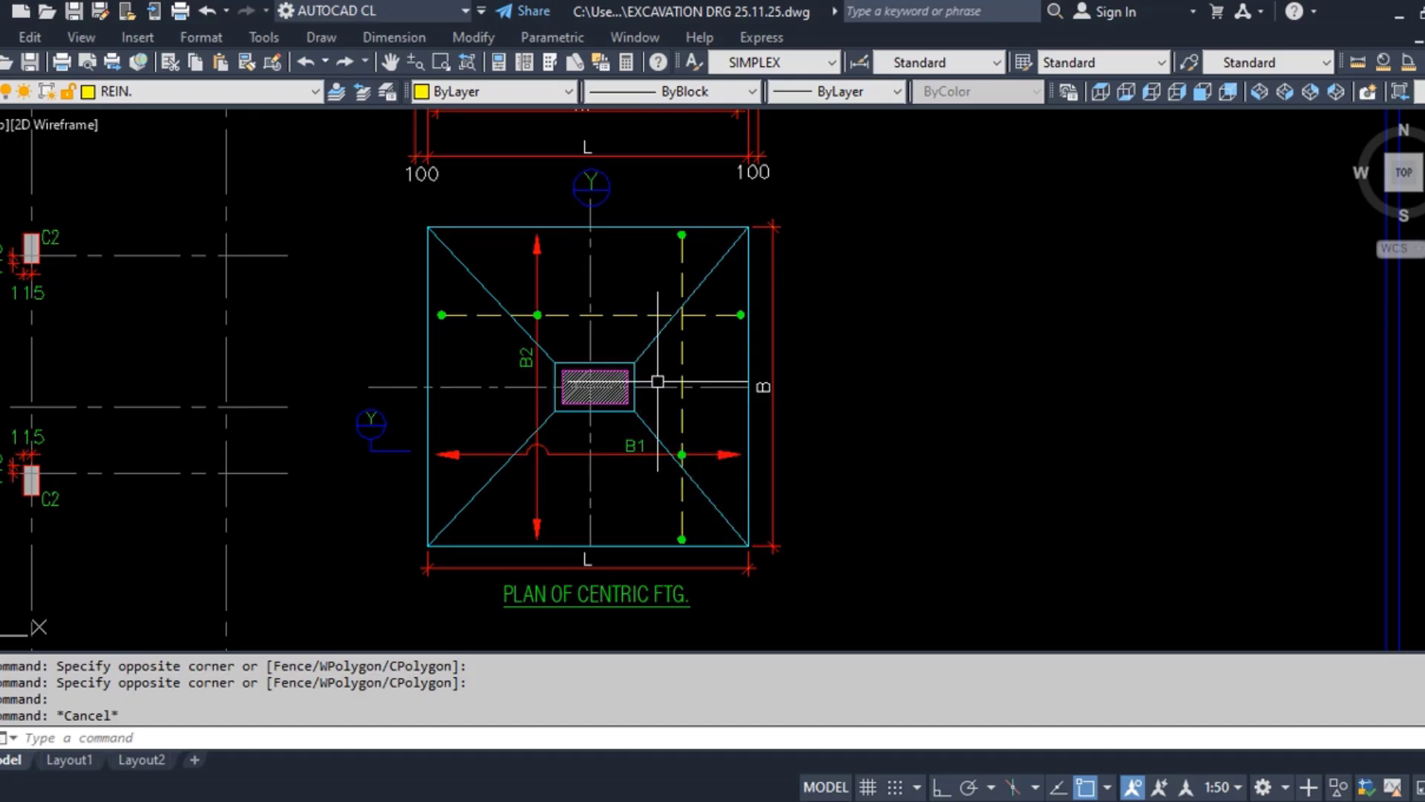
pyautogui.moveTo(596, 368); pyautogui.dragTo(652, 639, button='middle')
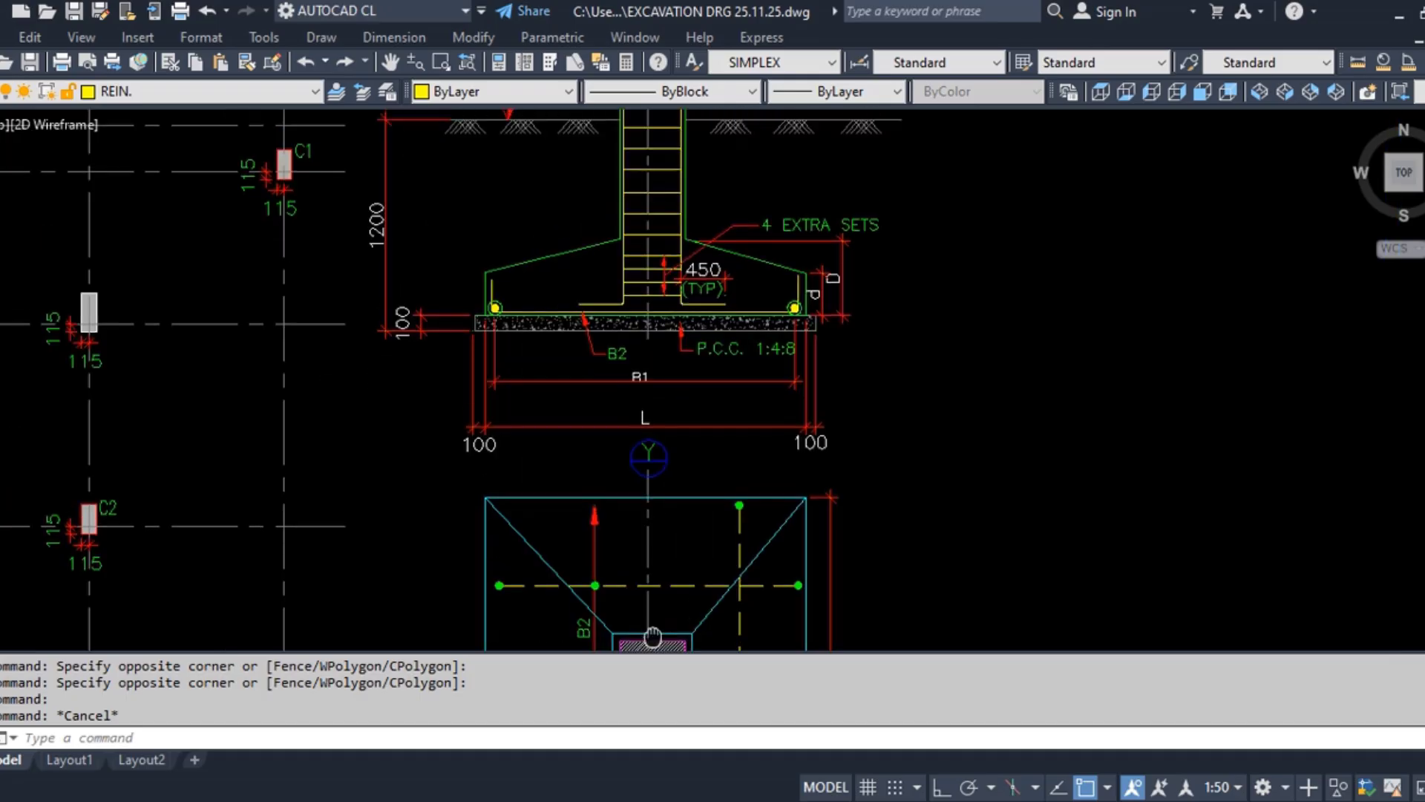
pyautogui.scroll(-2, 651, 543)
pyautogui.scroll(4, 638, 413)
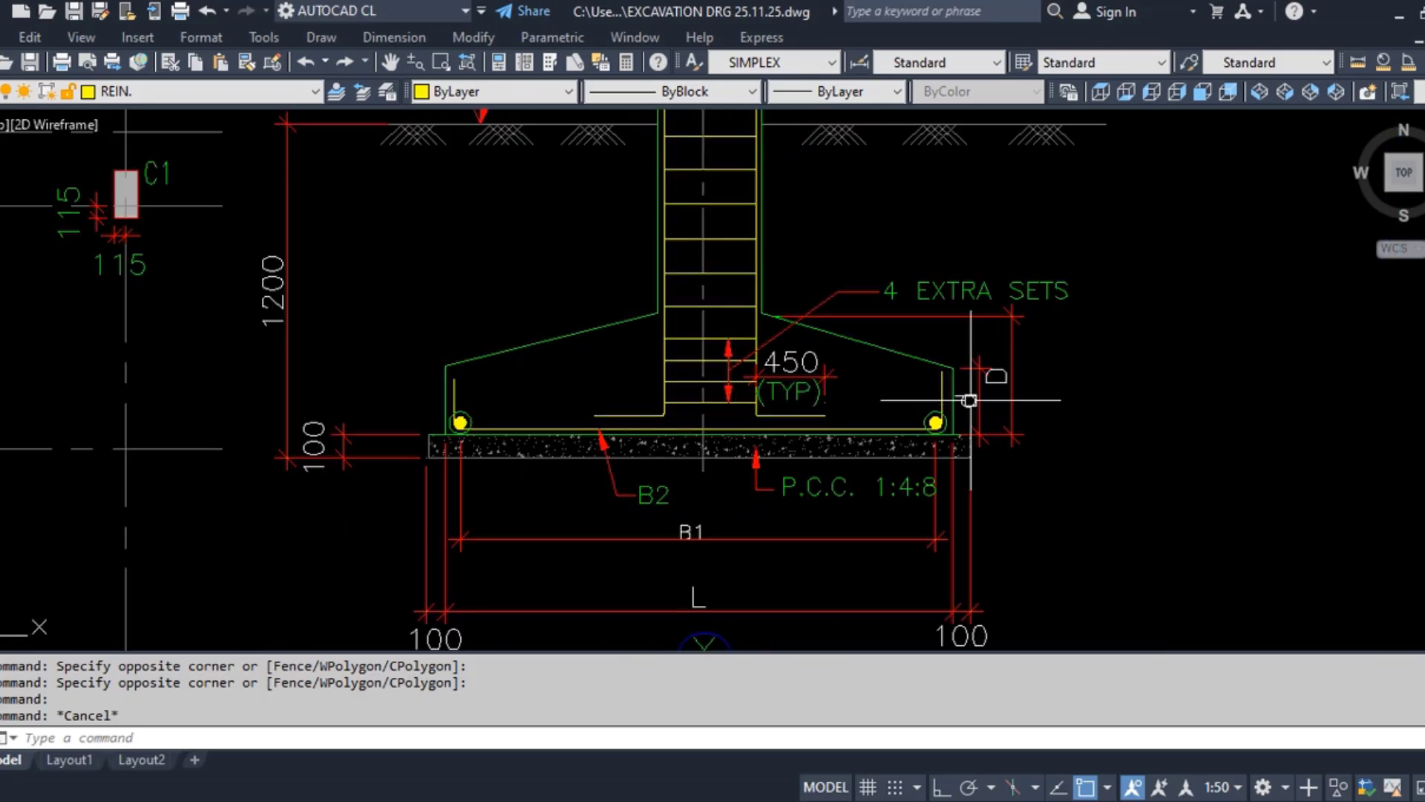
pyautogui.scroll(2, 970, 393)
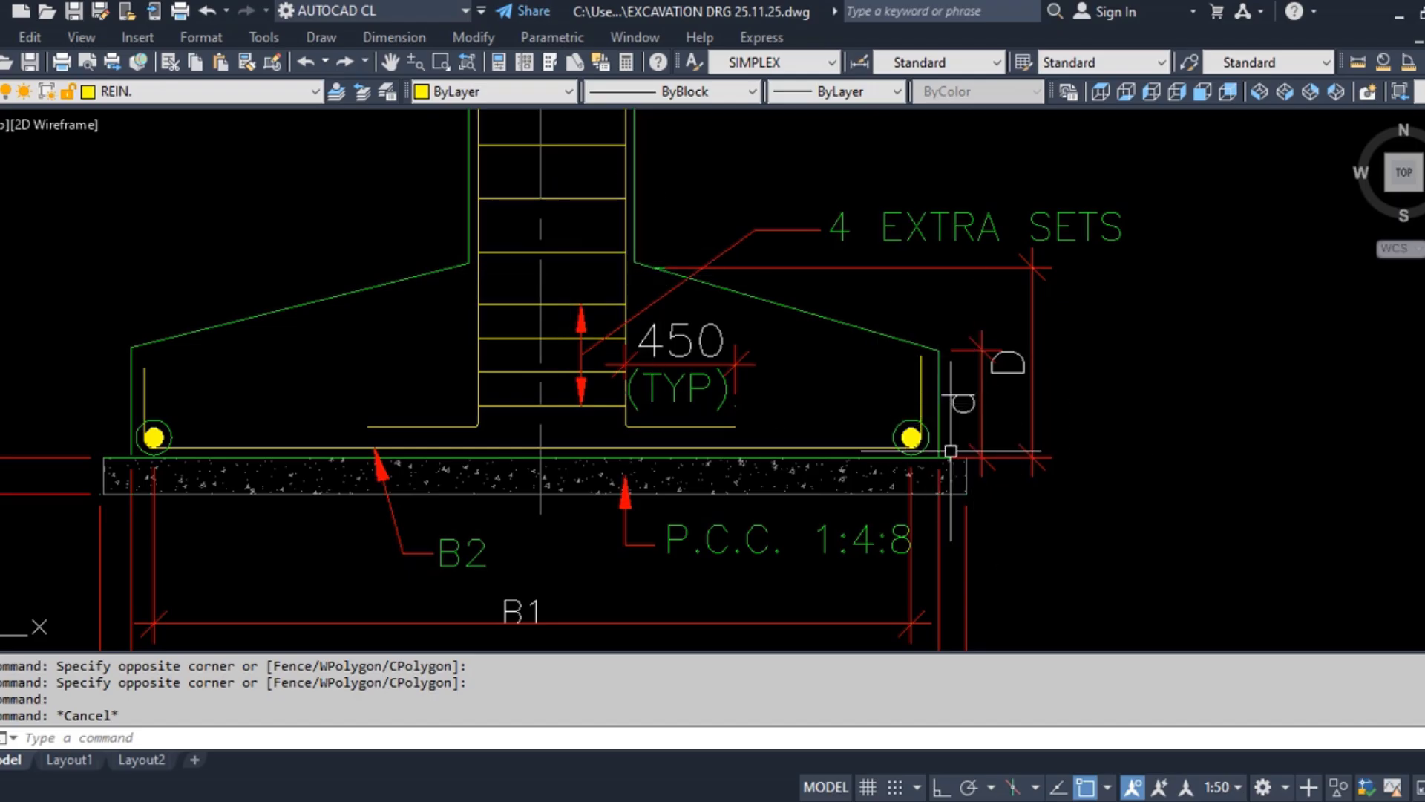
pyautogui.scroll(-6, 965, 419)
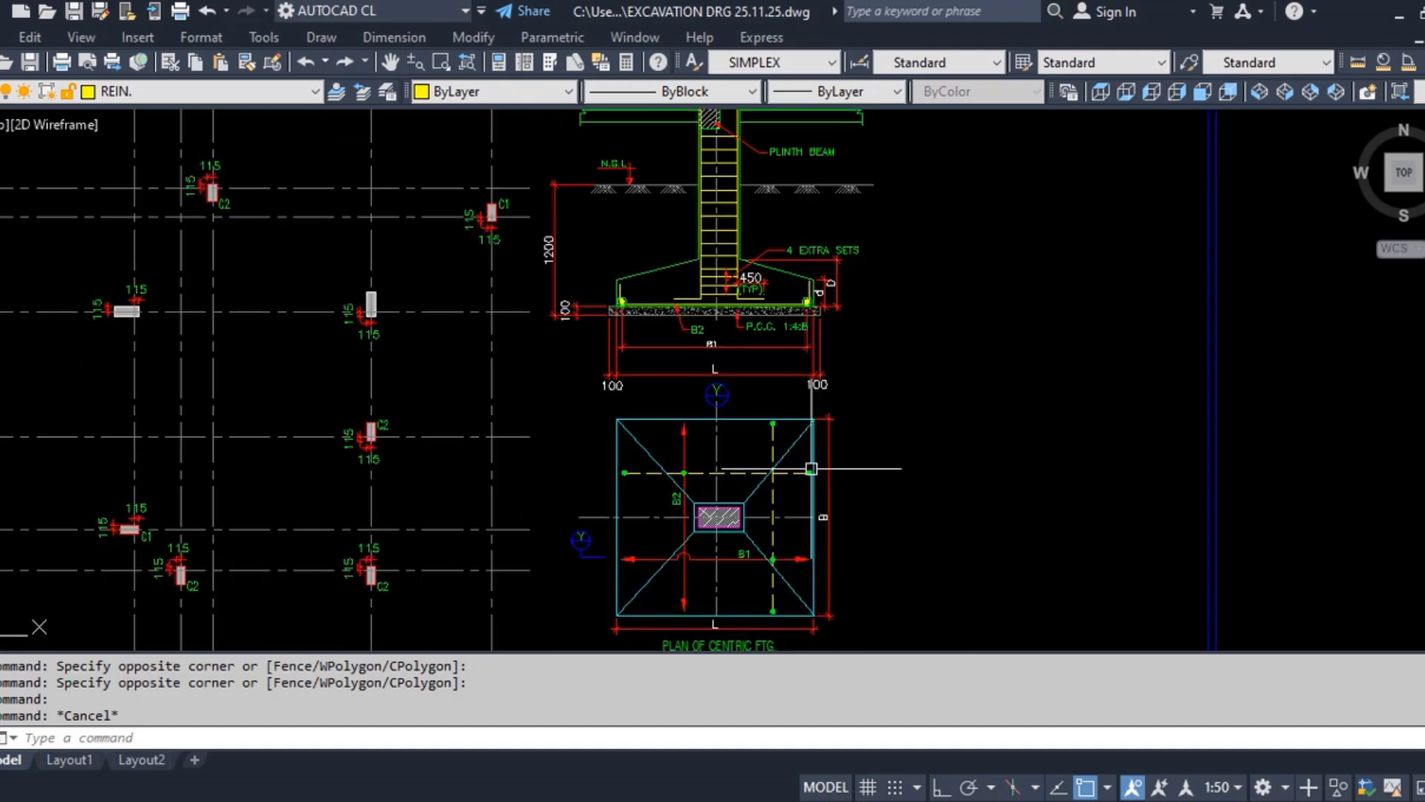
# Erase the two upper diagonal slope lines and the lower-right one from the centric footing plan
pyautogui.scroll(4, 742, 545)
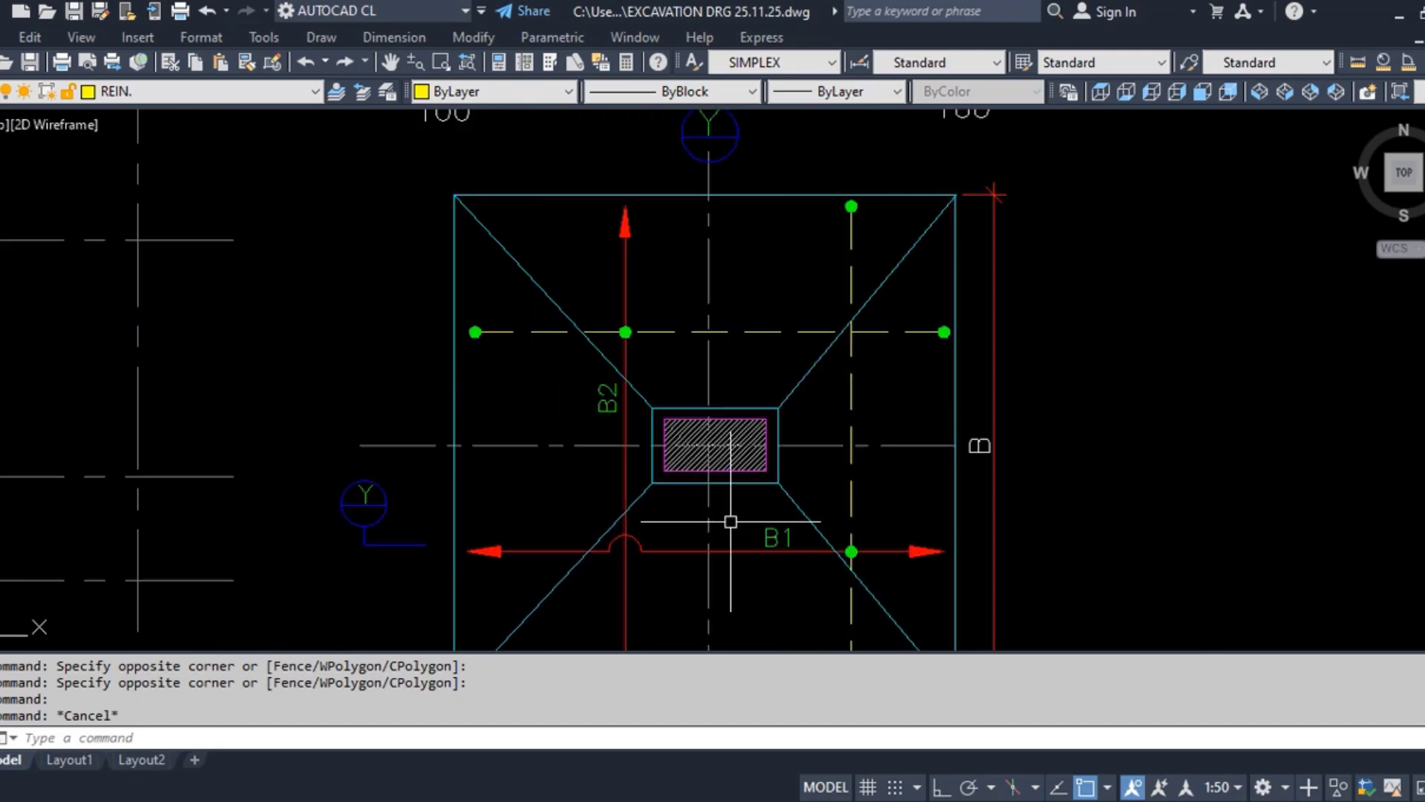
pyautogui.click(572, 301)
pyautogui.write('e')
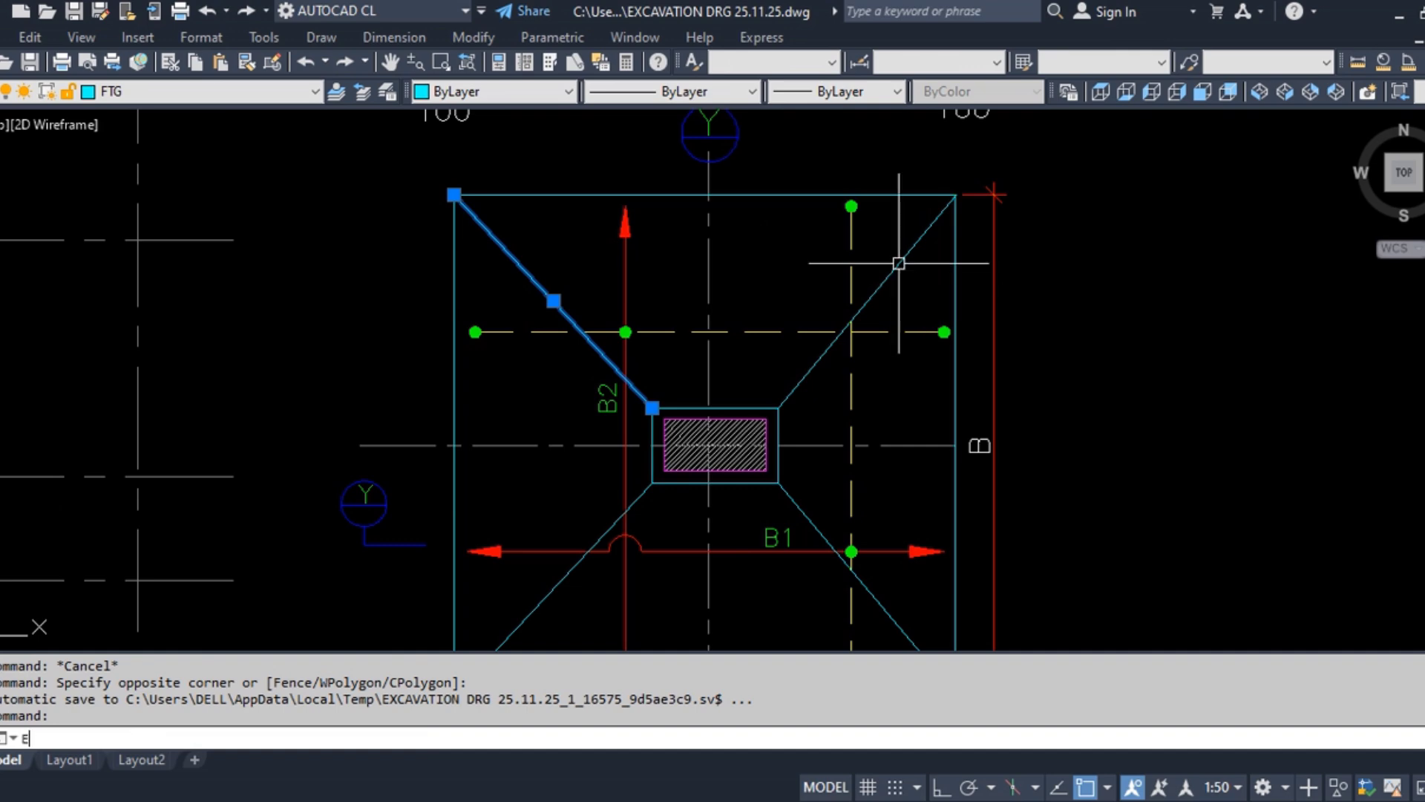
pyautogui.press('space')
pyautogui.click(898, 264)
pyautogui.press('space')
pyautogui.moveTo(865, 494); pyautogui.dragTo(904, 272, button='middle')
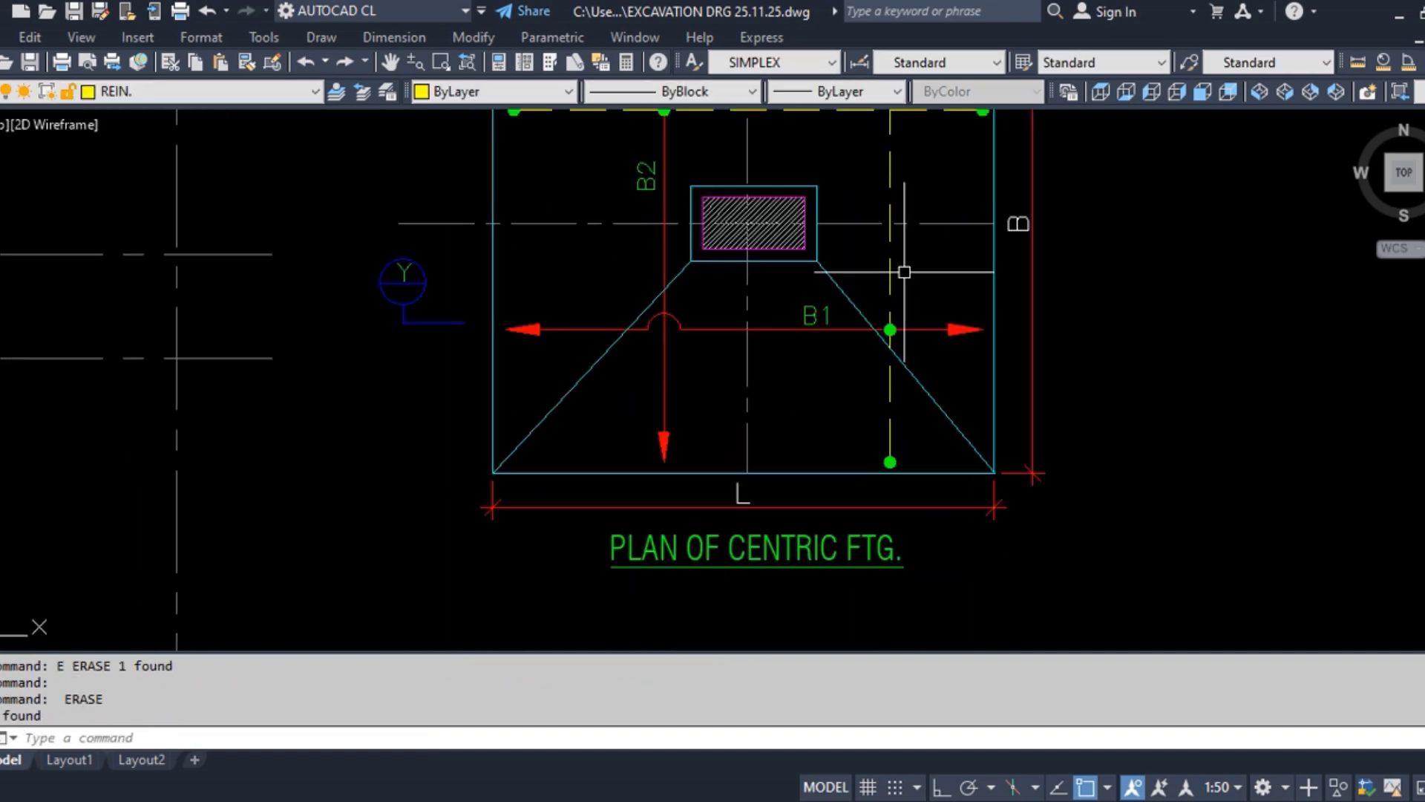
pyautogui.click(858, 291)
pyautogui.click(840, 296)
pyautogui.press('space')
# Erase the remaining diagonal slope line and the rectangle around the column in the centric footing plan
pyautogui.scroll(4, 686, 280)
pyautogui.click(726, 271)
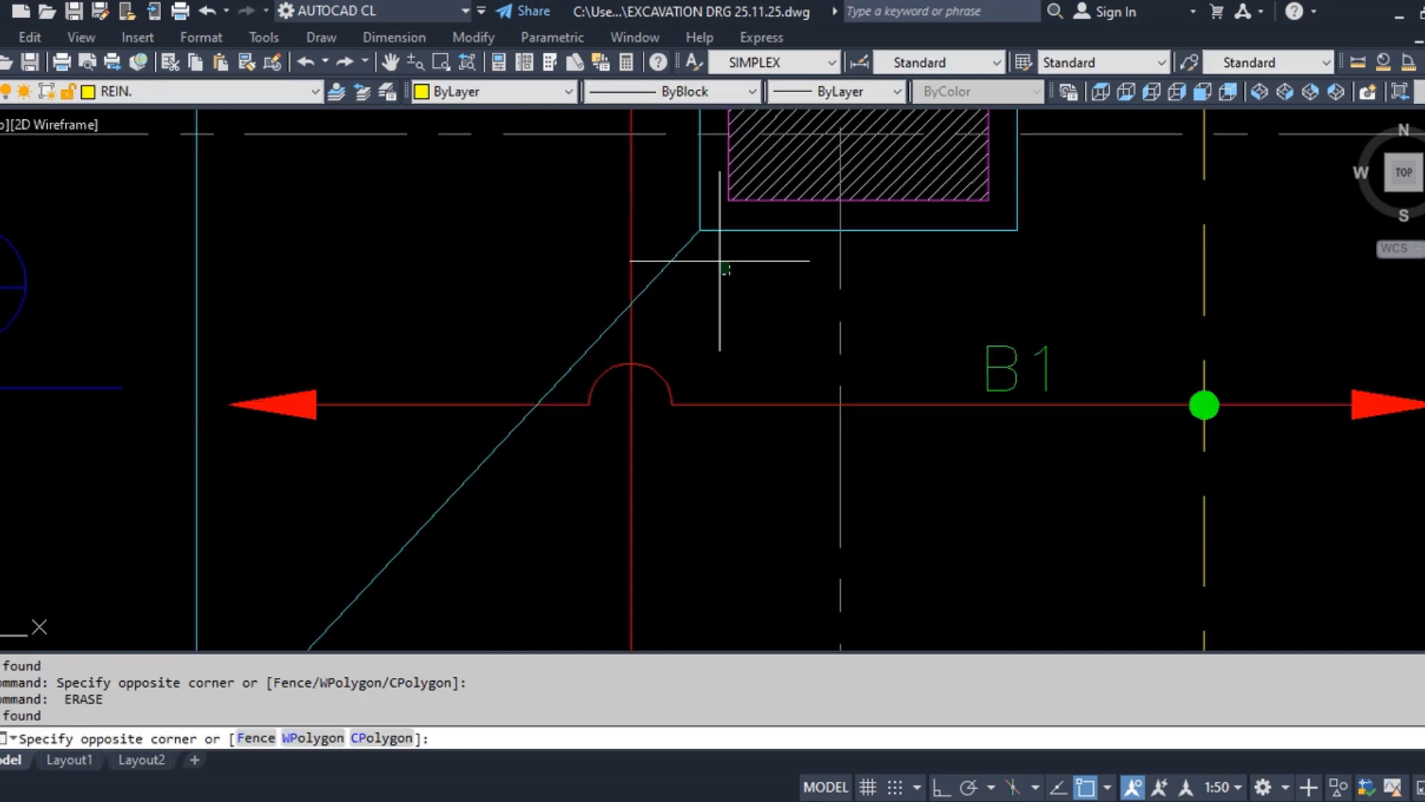
pyautogui.click(696, 222)
pyautogui.press('space')
# Draw a line across the centric footing section joining the top corners of its two vertical side edges
pyautogui.scroll(-5, 755, 349)
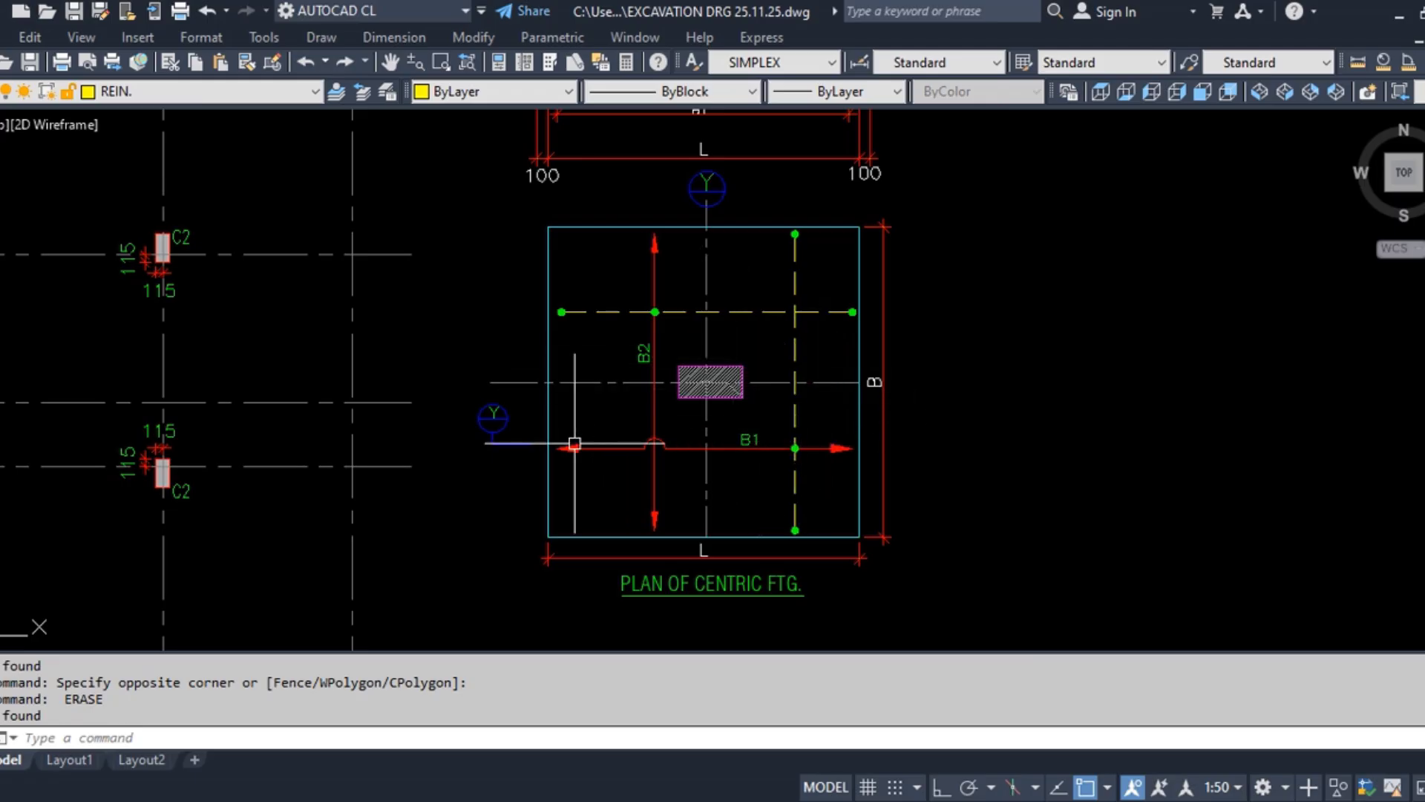
pyautogui.moveTo(677, 328); pyautogui.dragTo(655, 537, button='middle')
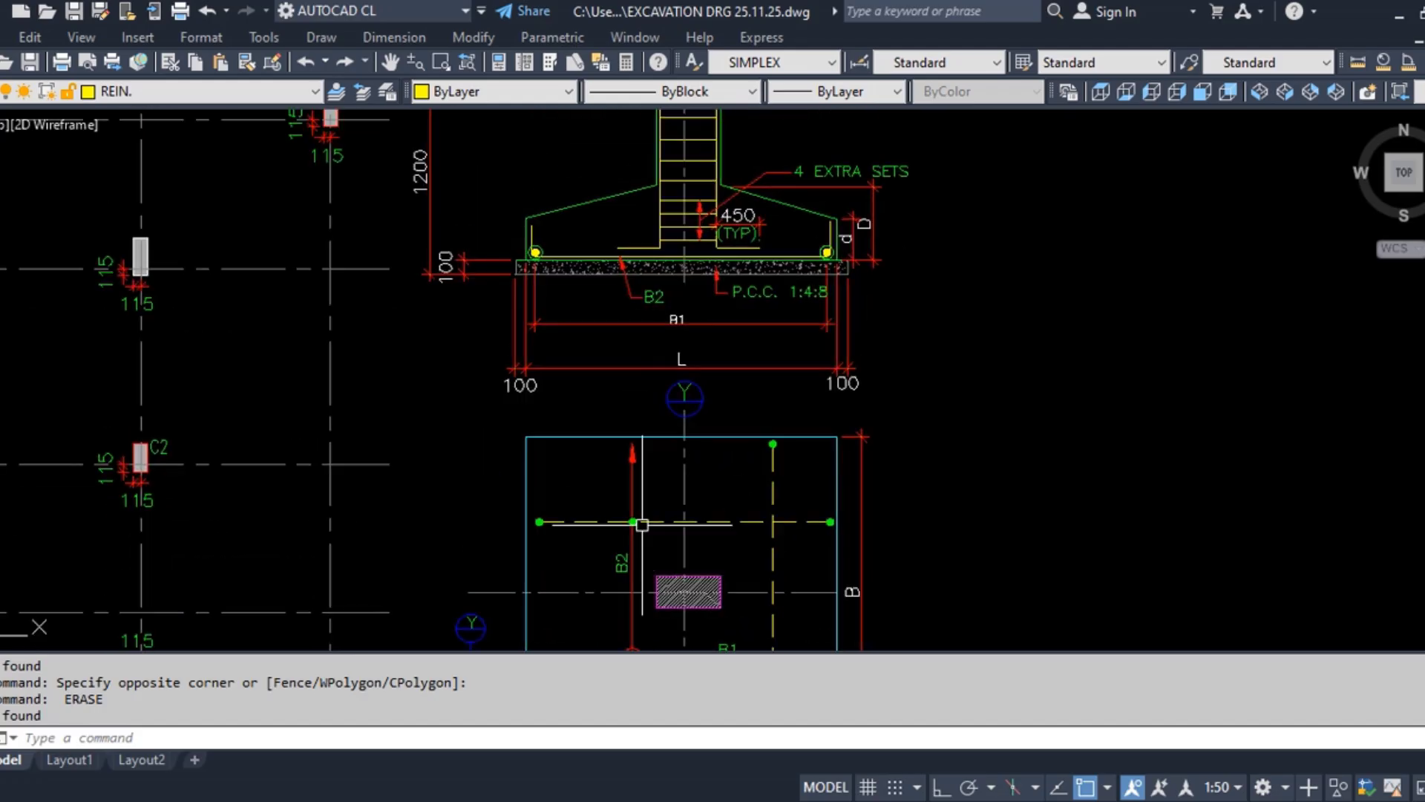
pyautogui.scroll(4, 591, 198)
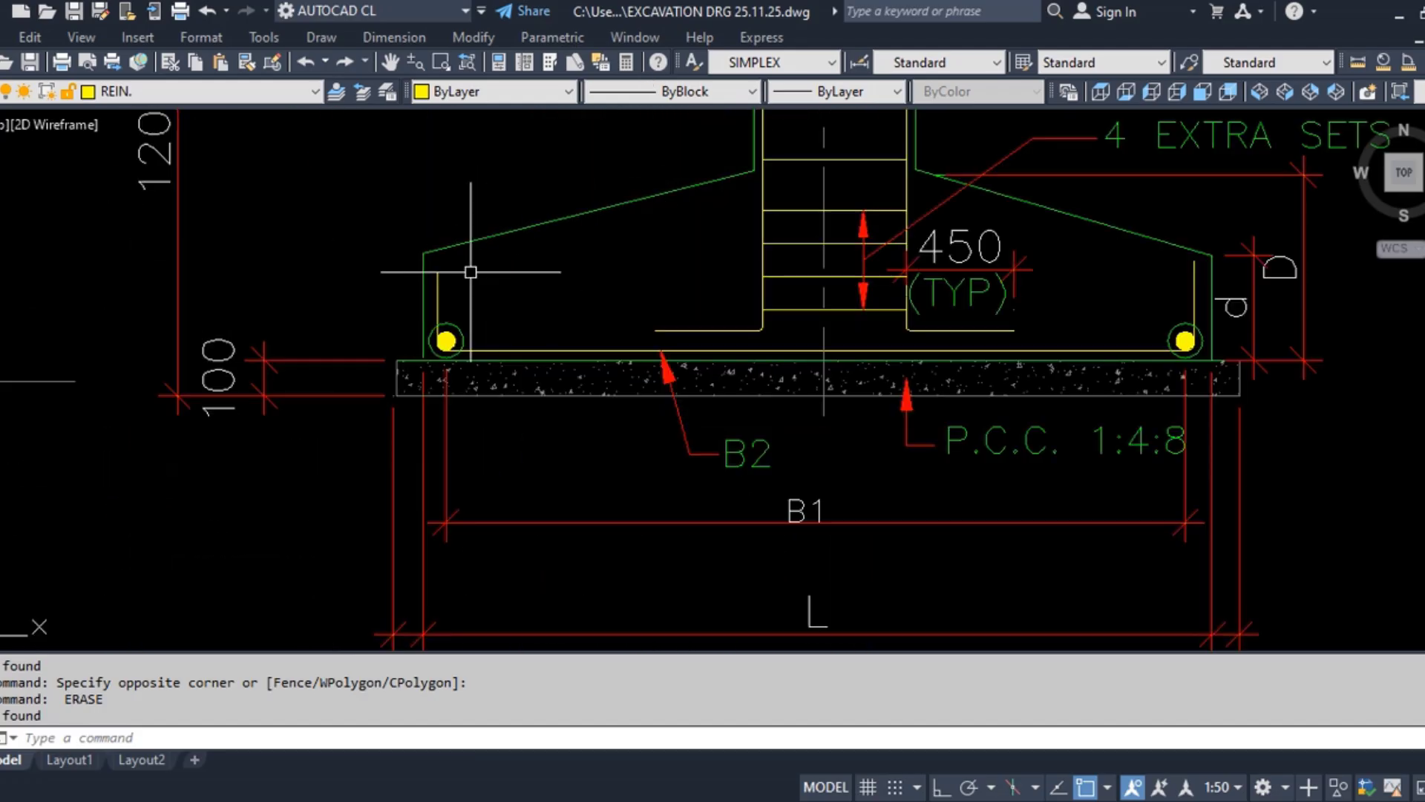
pyautogui.press('Return')
pyautogui.click(423, 254)
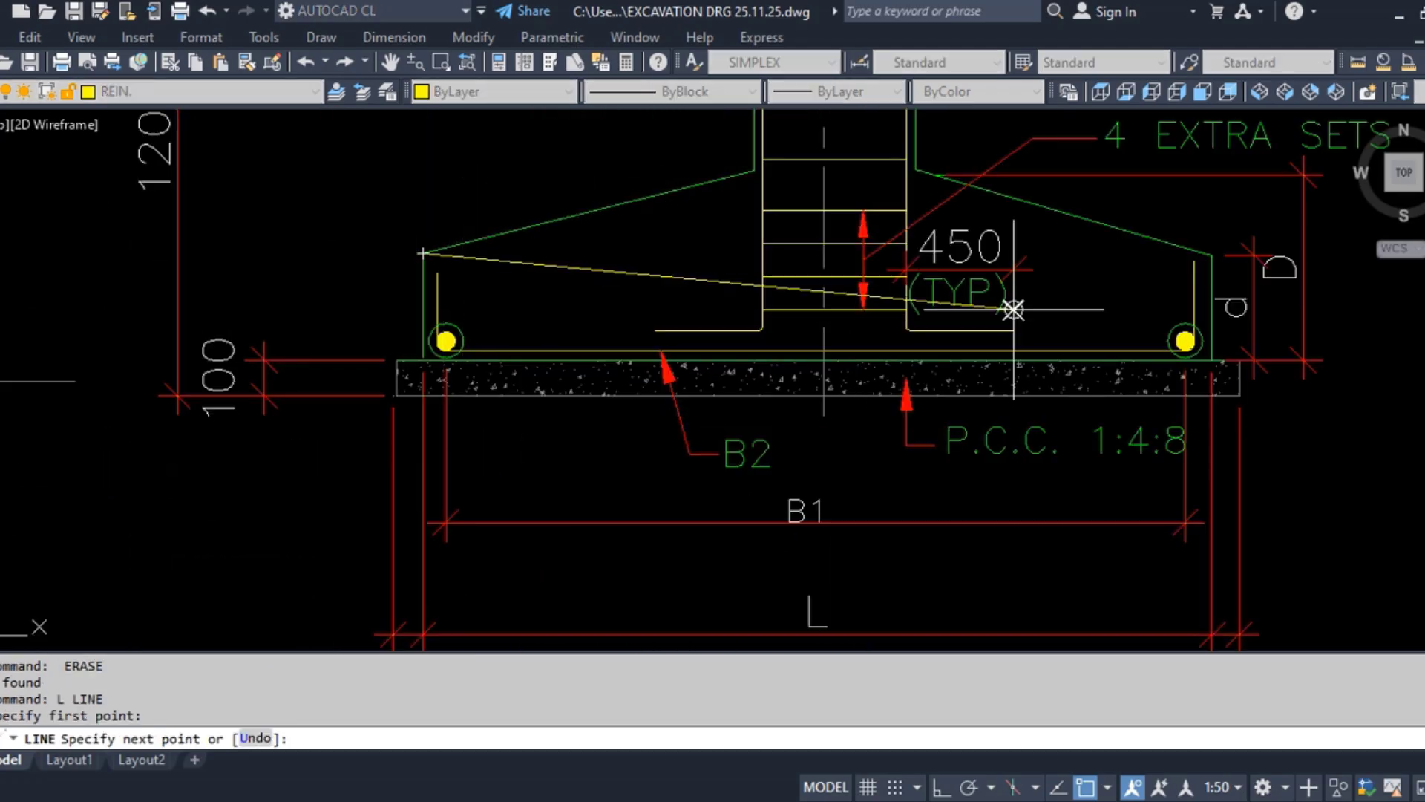
pyautogui.click(1212, 256)
pyautogui.press('Escape')
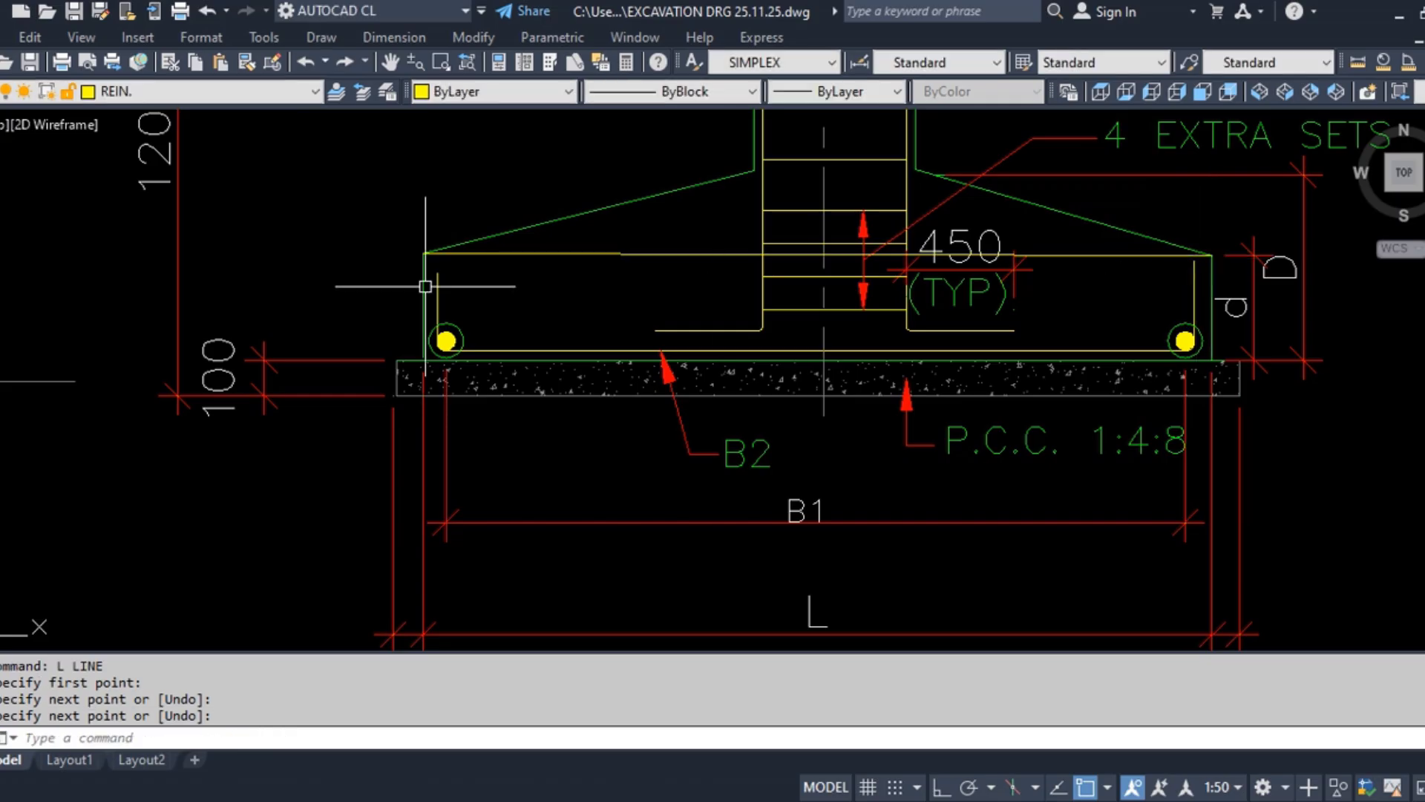
# Extend both outer column lines in the section down to the new line across the footing
pyautogui.scroll(2, 764, 212)
pyautogui.write('EX')
pyautogui.press('Return')
pyautogui.click(646, 275)
pyautogui.click(636, 307)
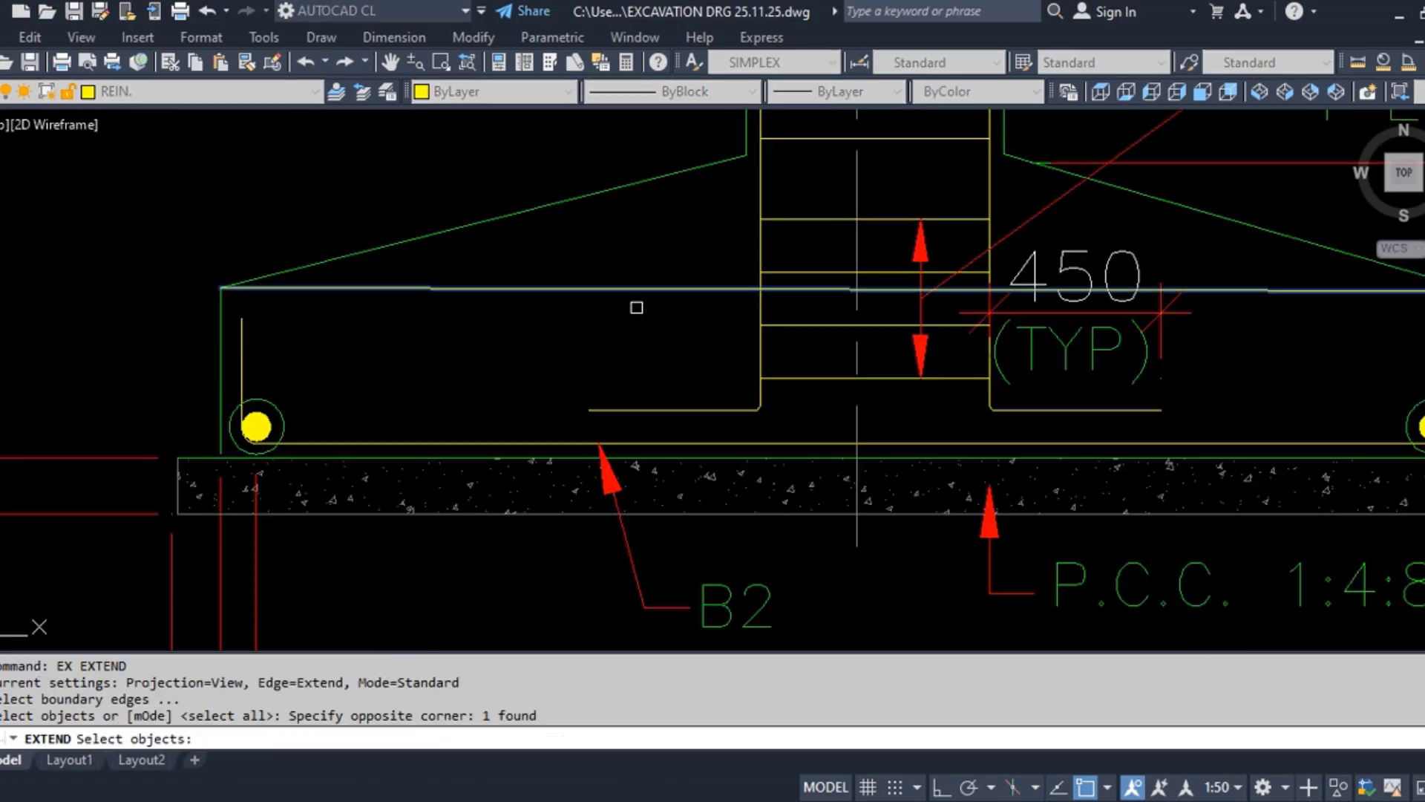
pyautogui.press('Return')
pyautogui.click(764, 121)
pyautogui.click(727, 129)
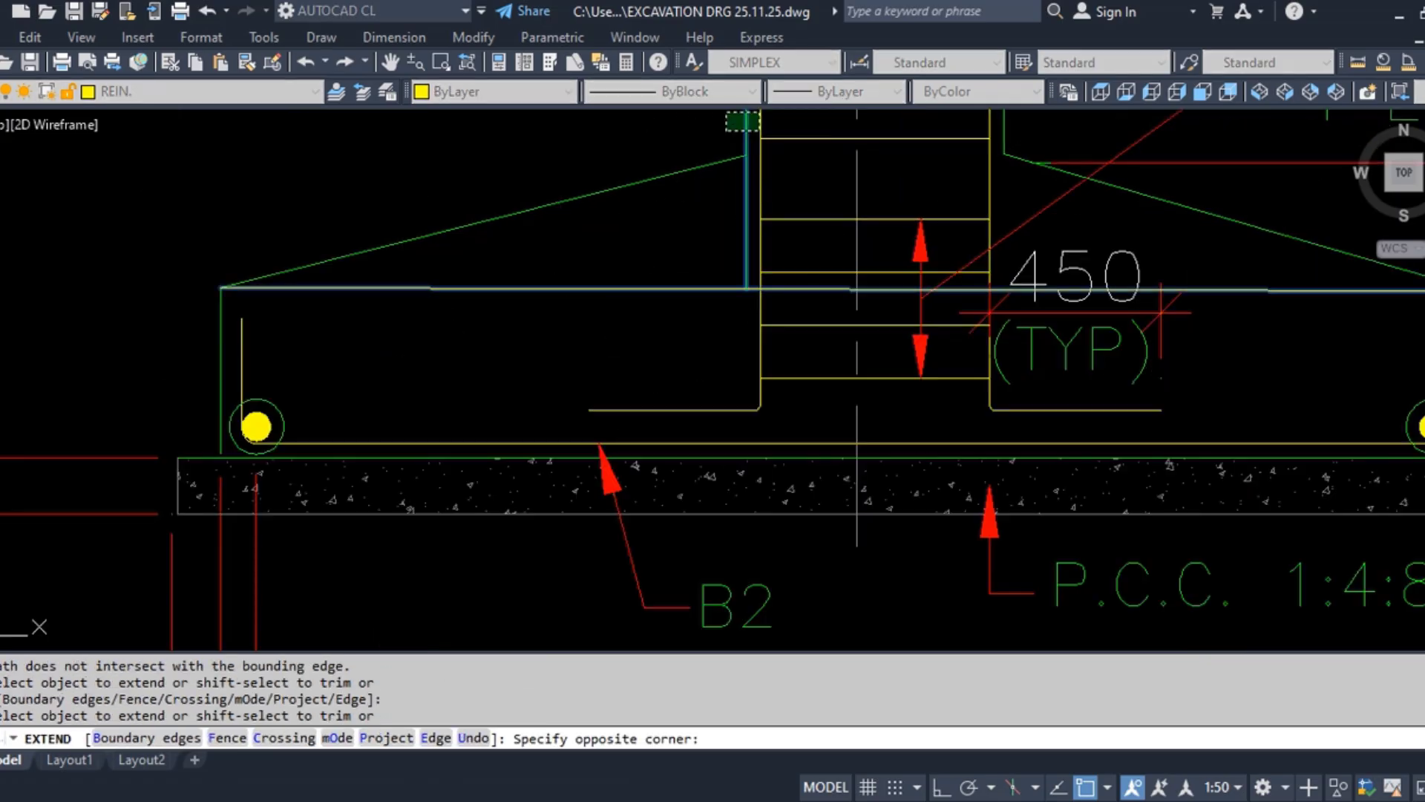
pyautogui.click(726, 113)
pyautogui.click(1011, 127)
pyautogui.click(1002, 129)
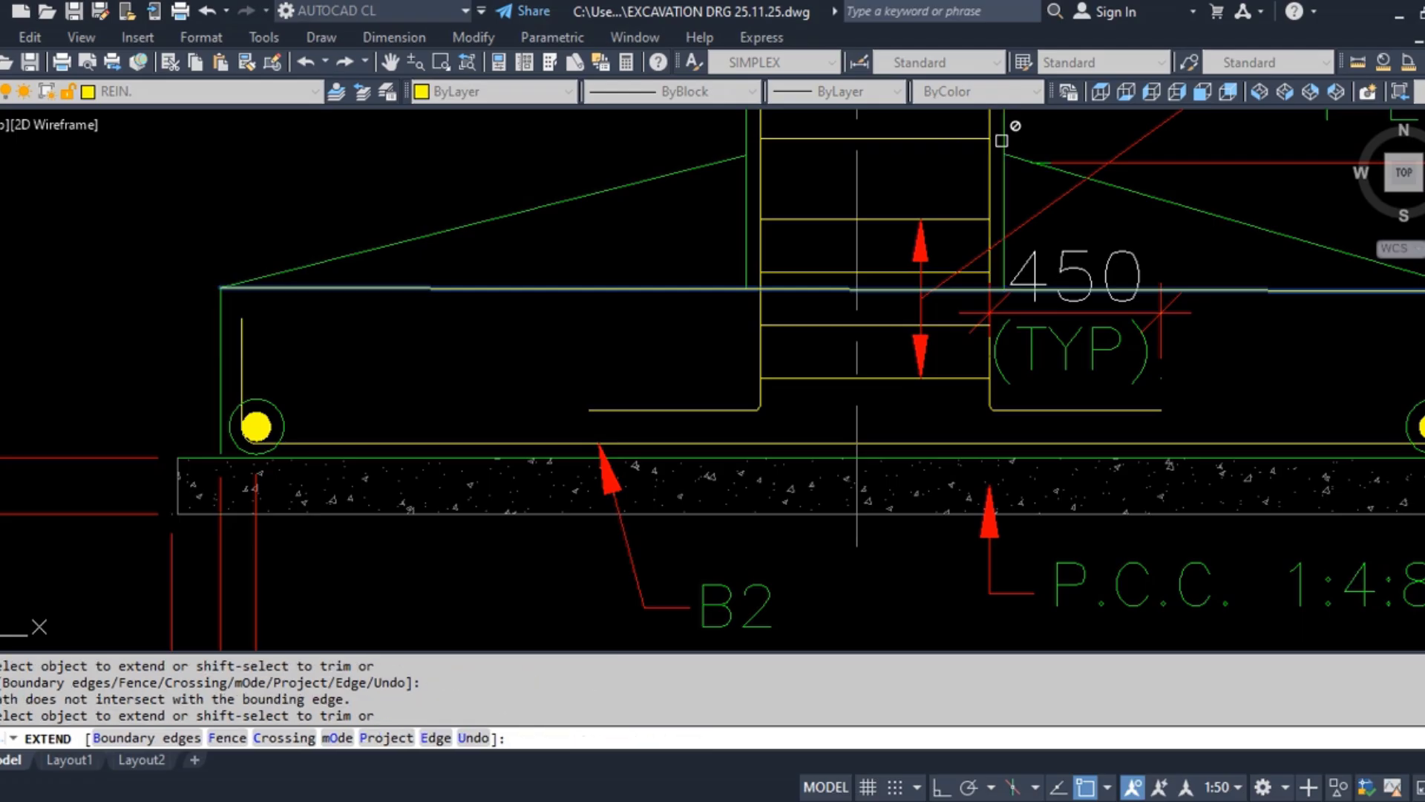
pyautogui.press('Escape')
# Erase the sloped lines on both sides of the column in the footing section
pyautogui.click(670, 231)
pyautogui.click(621, 169)
pyautogui.write('e')
pyautogui.press('Return')
pyautogui.click(1138, 195)
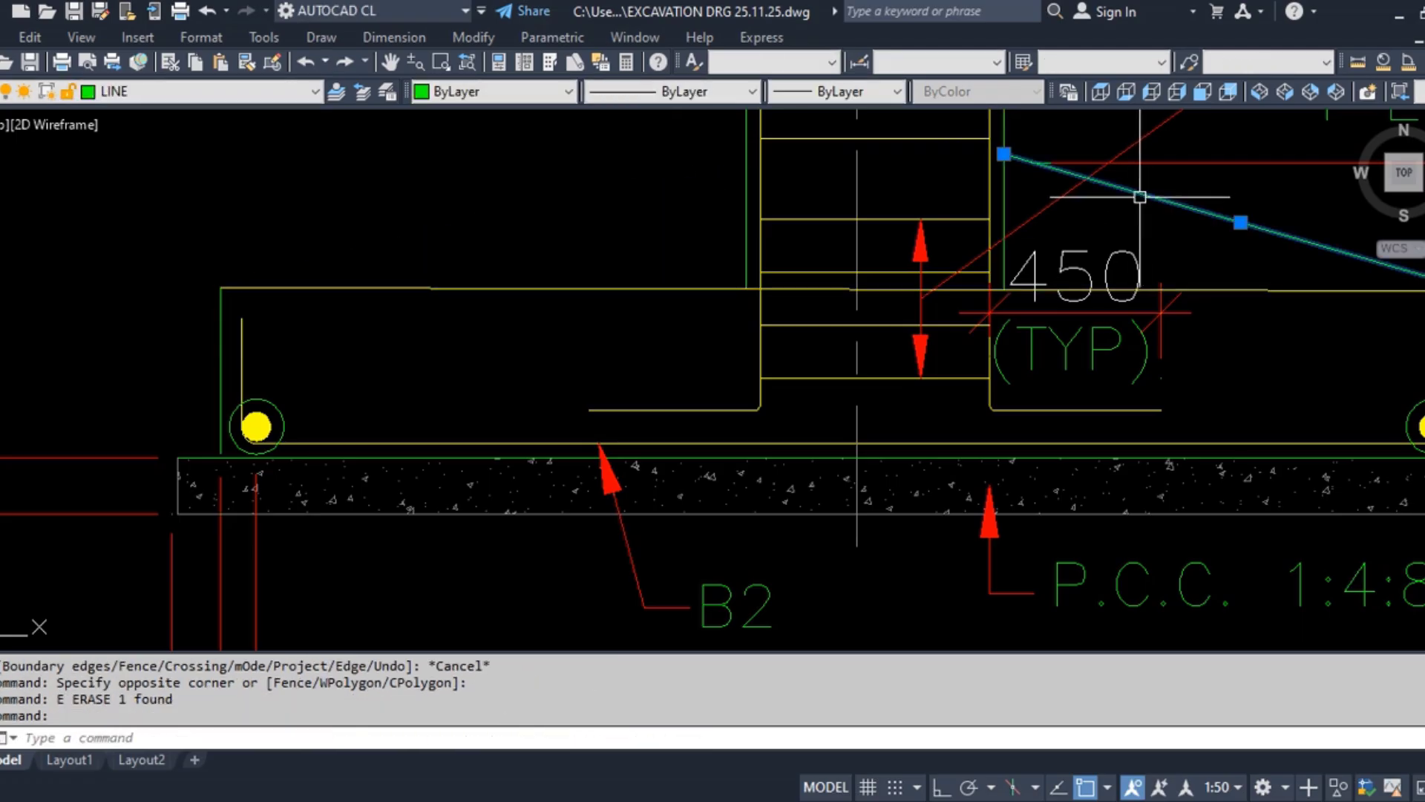
pyautogui.press('Return')
# Match the properties of the footing's green side edge onto the flat top line of the section
pyautogui.write('M')
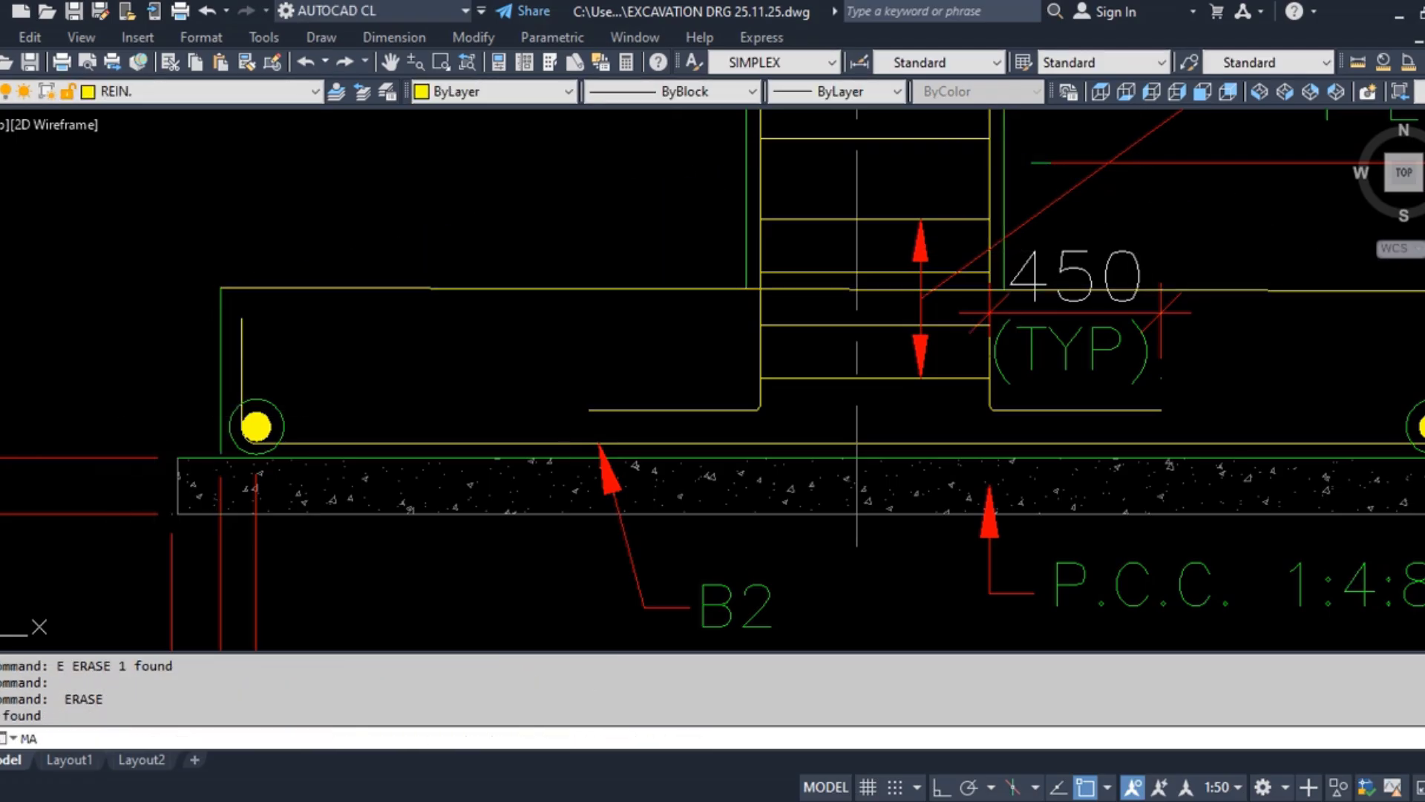
pyautogui.write('A')
pyautogui.press('Return')
pyautogui.click(222, 351)
pyautogui.click(532, 344)
pyautogui.click(483, 267)
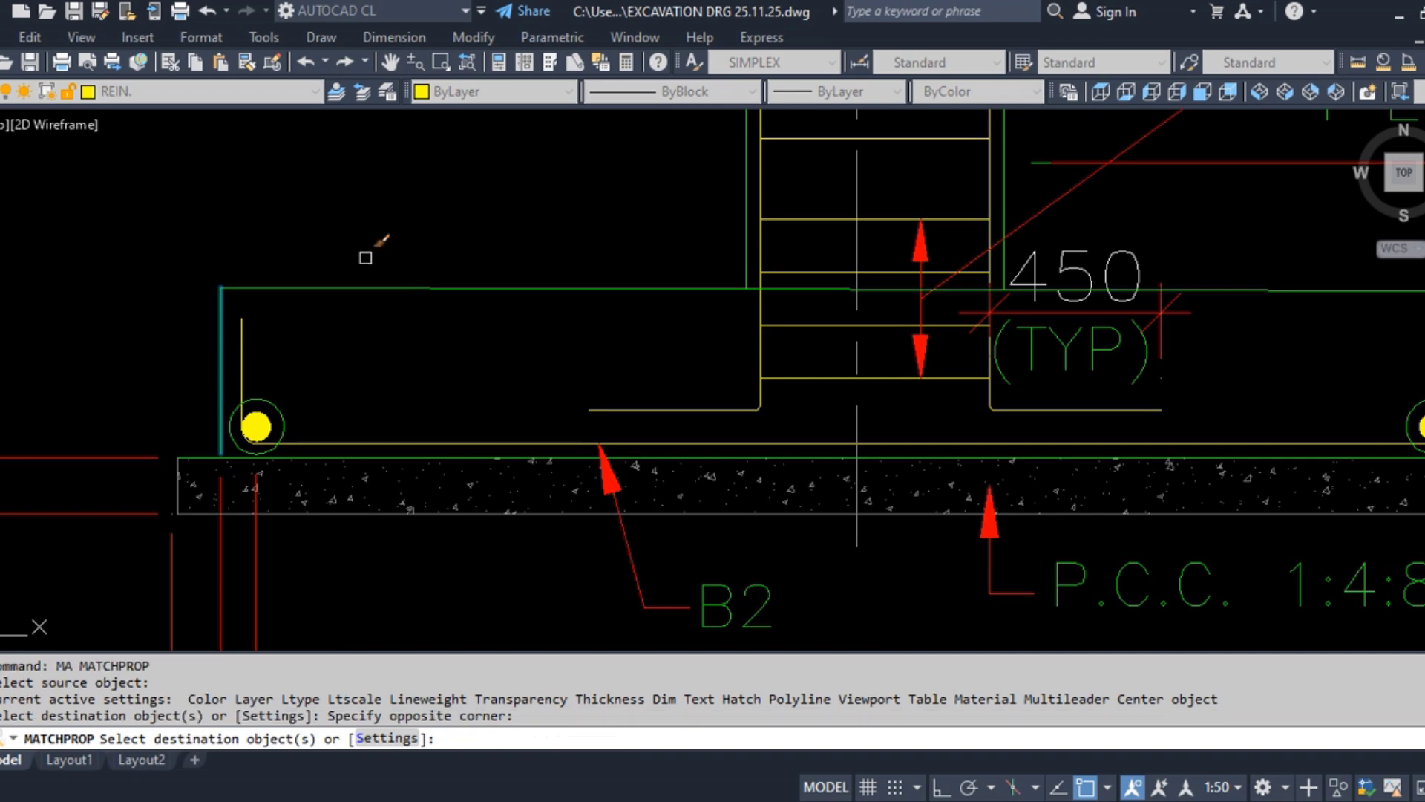
pyautogui.scroll(-2, 313, 296)
pyautogui.press('Escape')
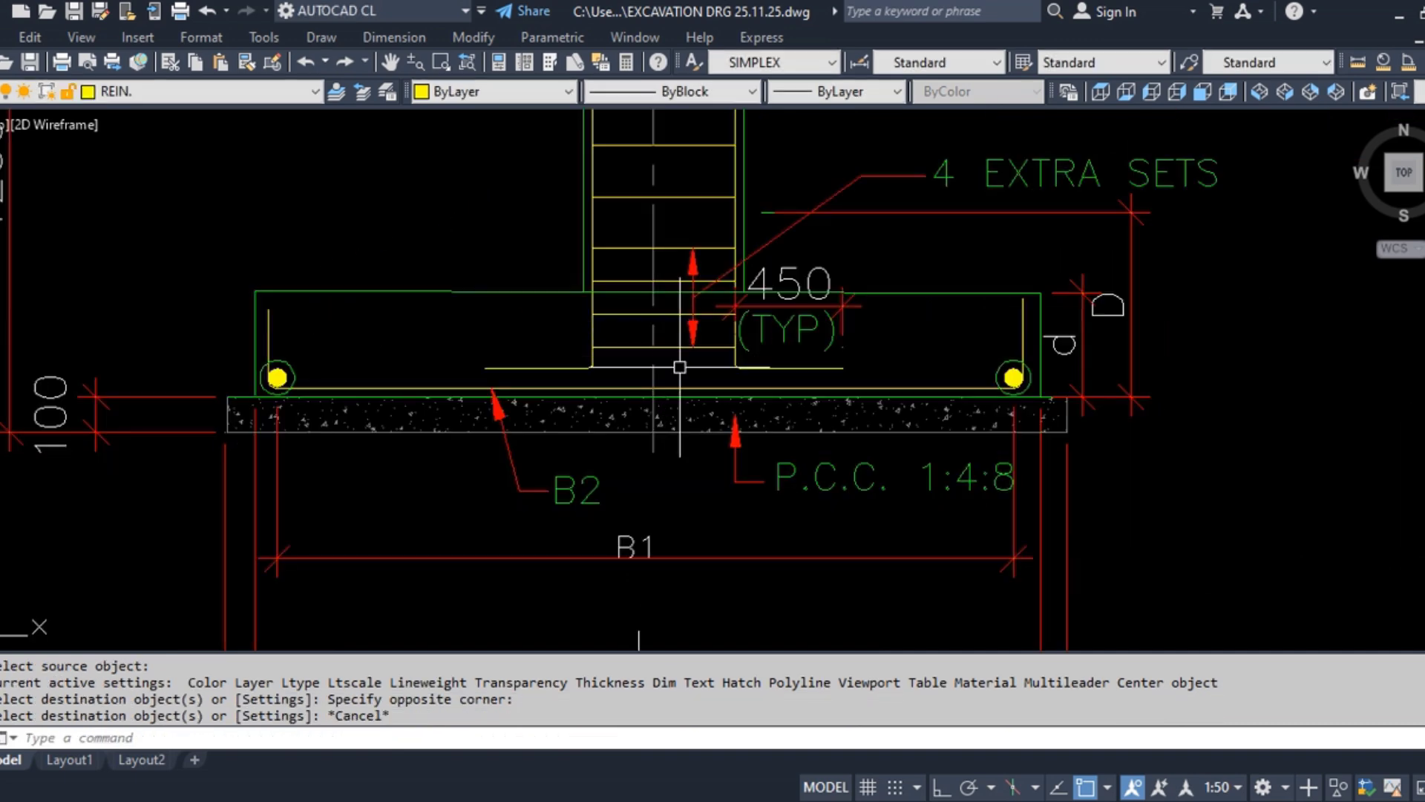
# Erase the edge depth dimension d from the footing section
pyautogui.scroll(-2, 674, 378)
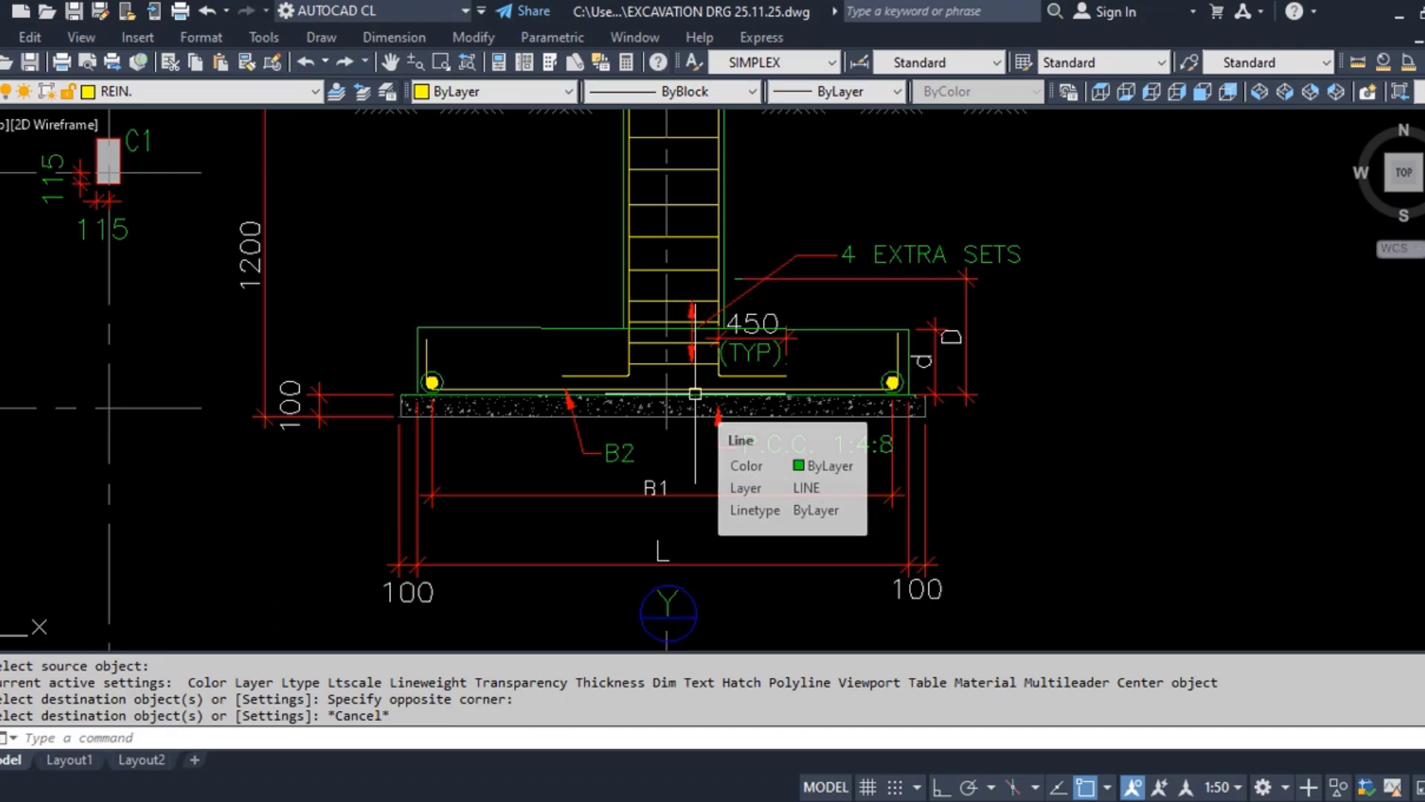
pyautogui.scroll(2, 452, 399)
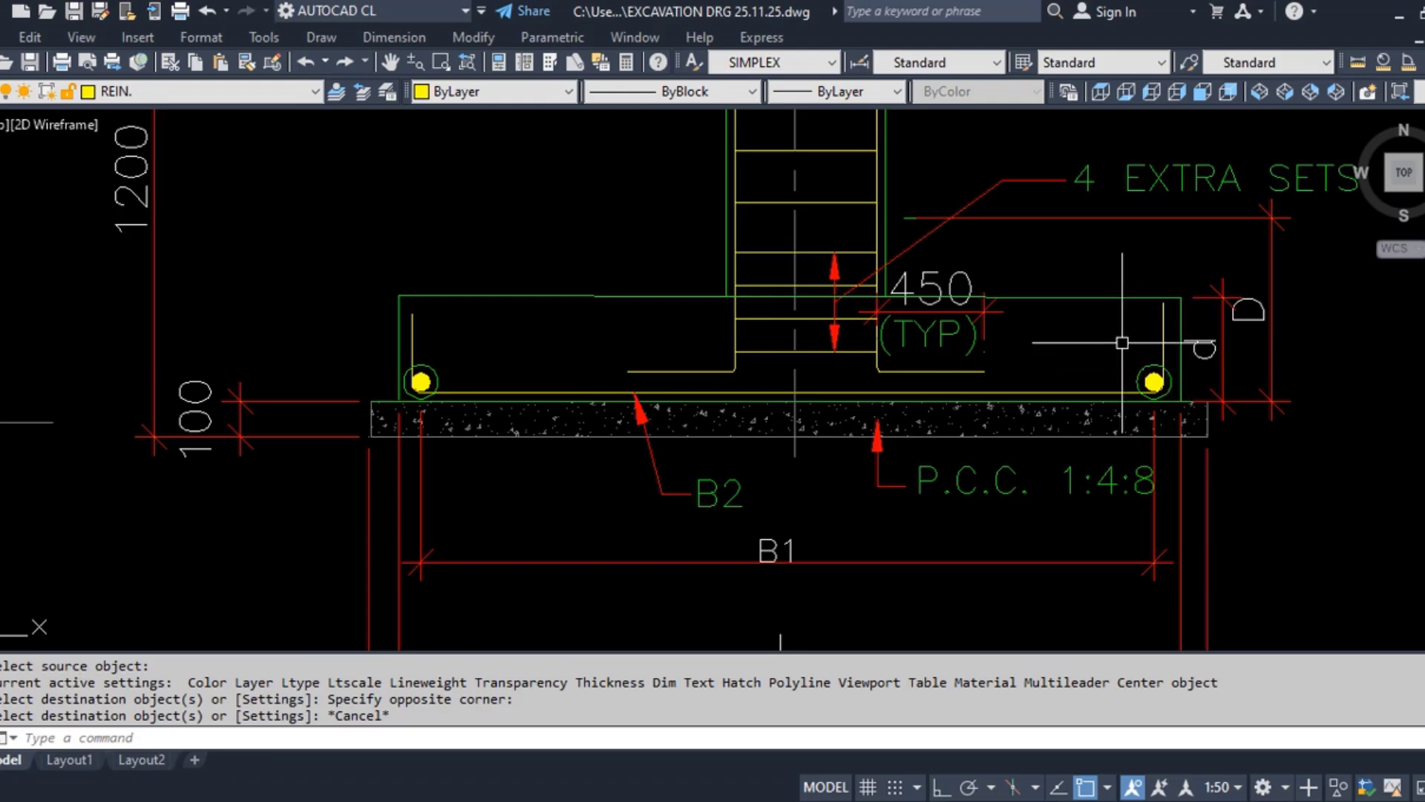
pyautogui.click(1235, 341)
pyautogui.click(1206, 372)
pyautogui.write('E')
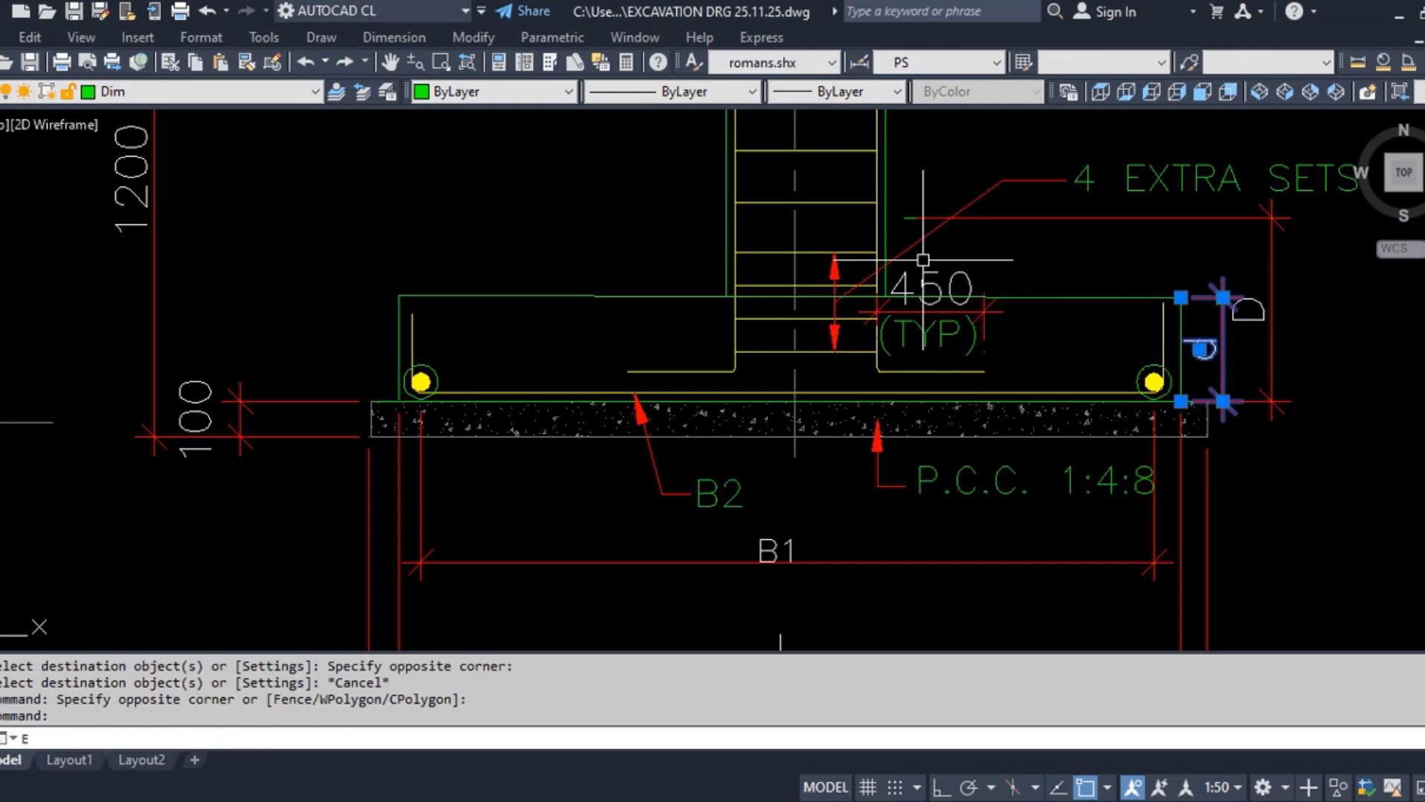
pyautogui.press('Return')
# Stretch the depth dimension D so its upper end measures from the footing's flat top corner
pyautogui.click(1018, 218)
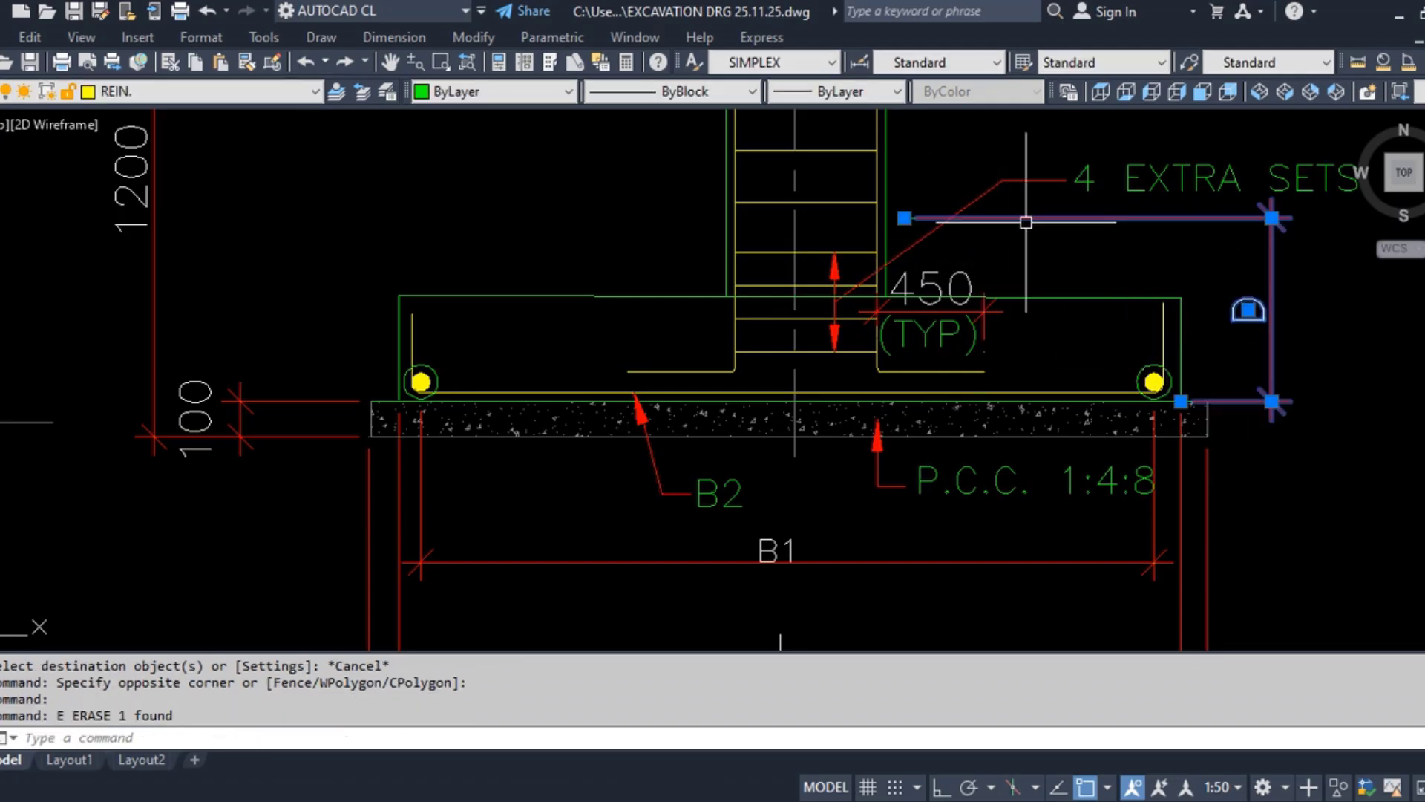
pyautogui.click(904, 217)
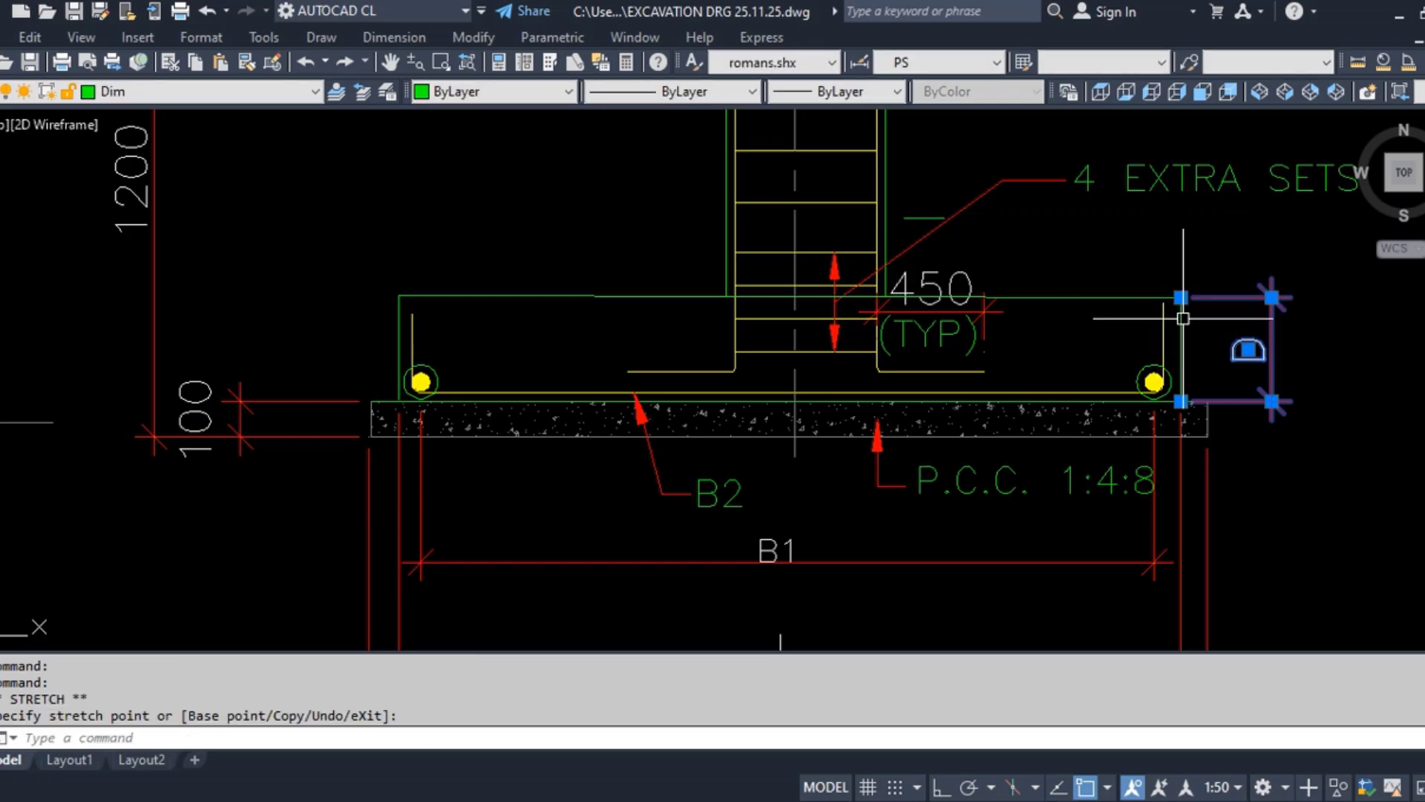
pyautogui.press('Escape')
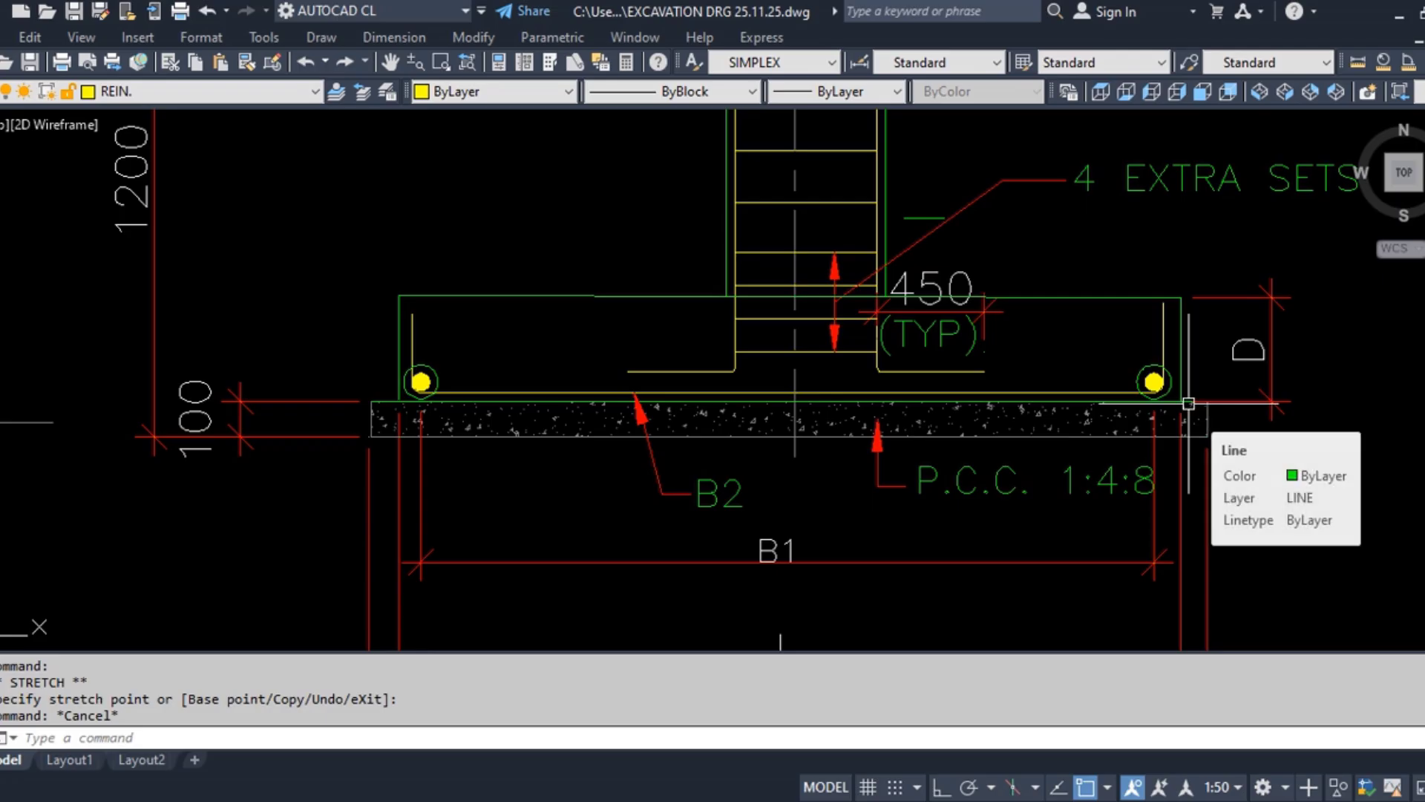
# Undo the flat-top edits in the footing section, back to before the line across the footing was drawn
pyautogui.hotkey('ctrl', 'z')
pyautogui.hotkey('ctrl', 'z')
pyautogui.hotkey('ctrl', 'z')
pyautogui.hotkey('ctrl', 'z')
pyautogui.hotkey('ctrl', 'z')
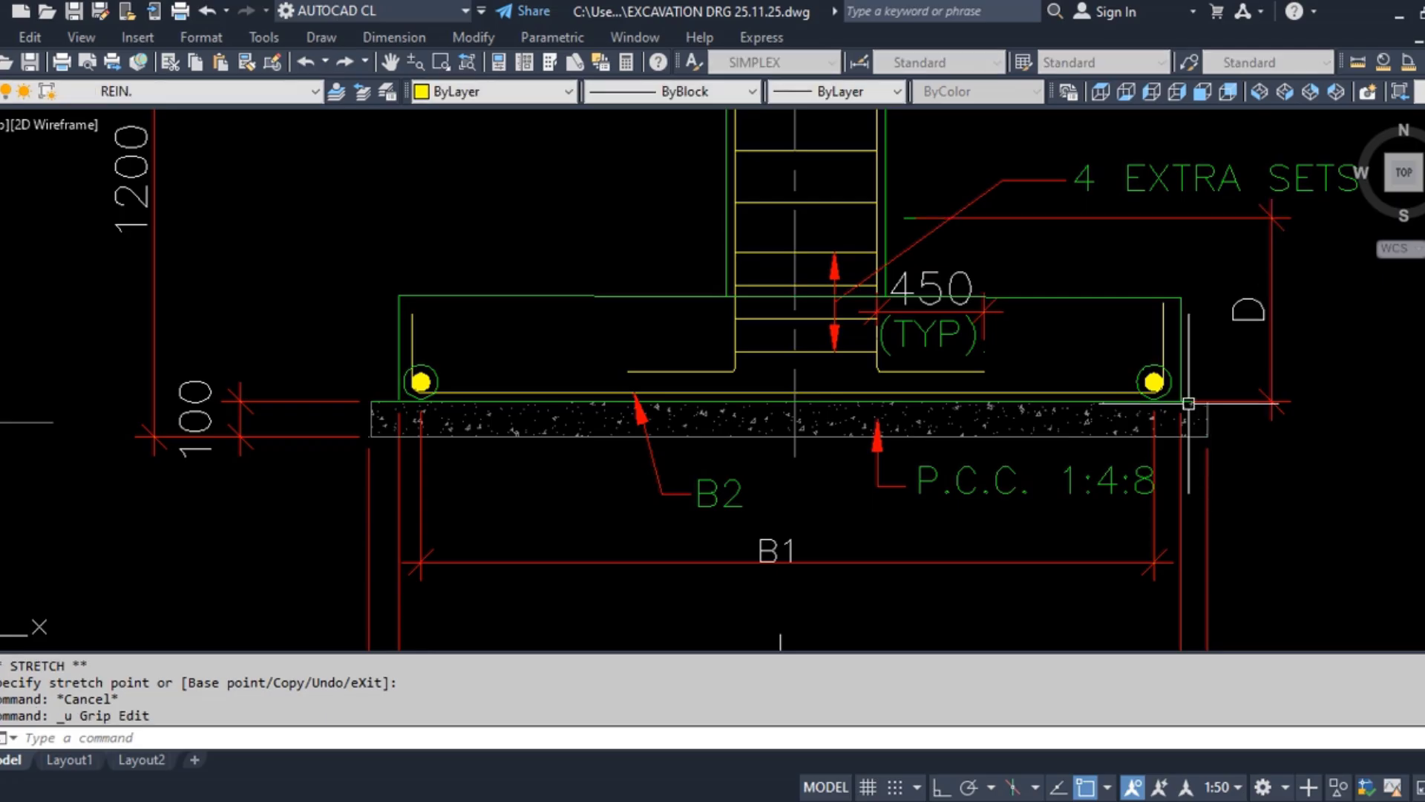
pyautogui.hotkey('ctrl', 'z')
pyautogui.hotkey('ctrl', 'z')
pyautogui.hotkey('ctrl', 'z')
pyautogui.hotkey('ctrl', 'z')
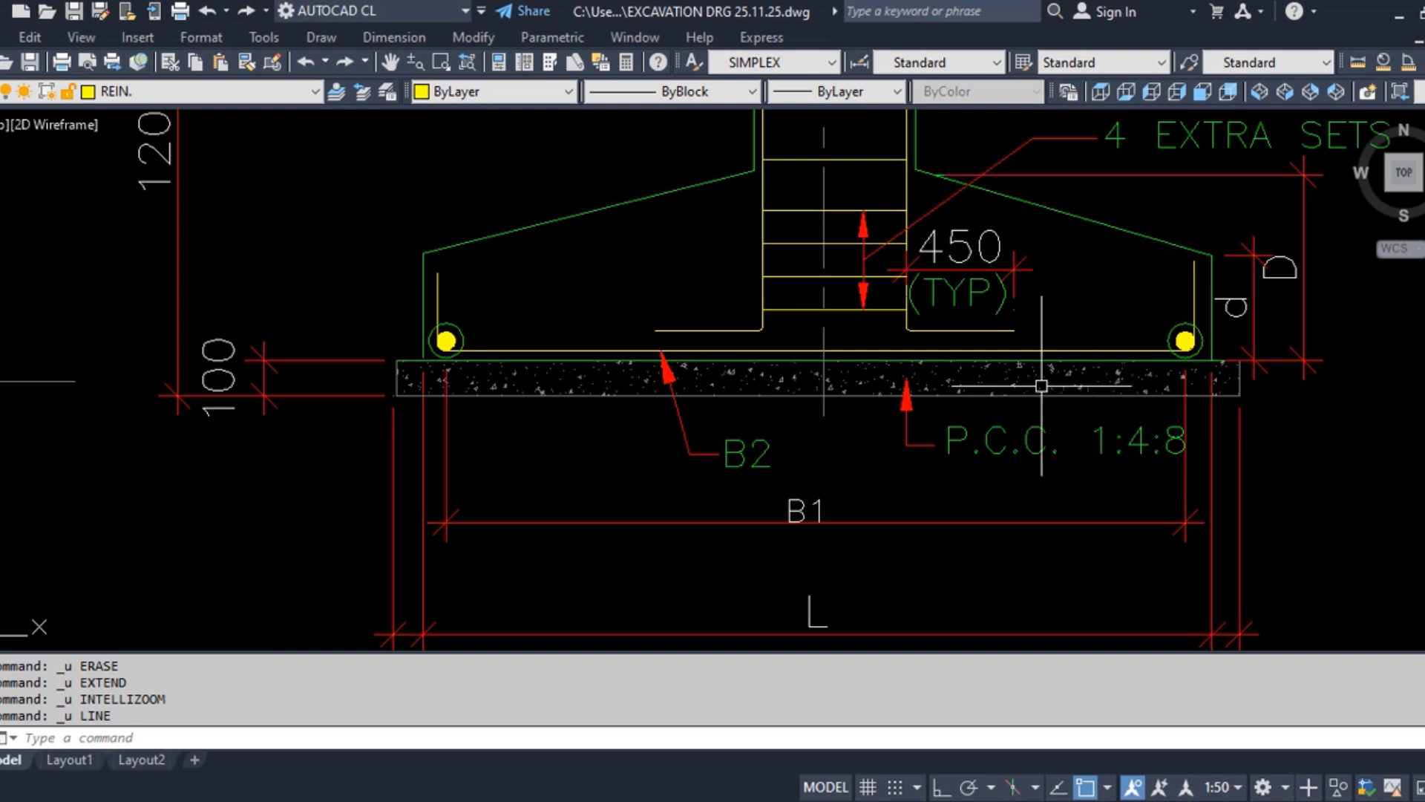
# Undo the erasures of the diagonal slope lines and the rectangle around the column in the footing plan
pyautogui.scroll(-4, 594, 371)
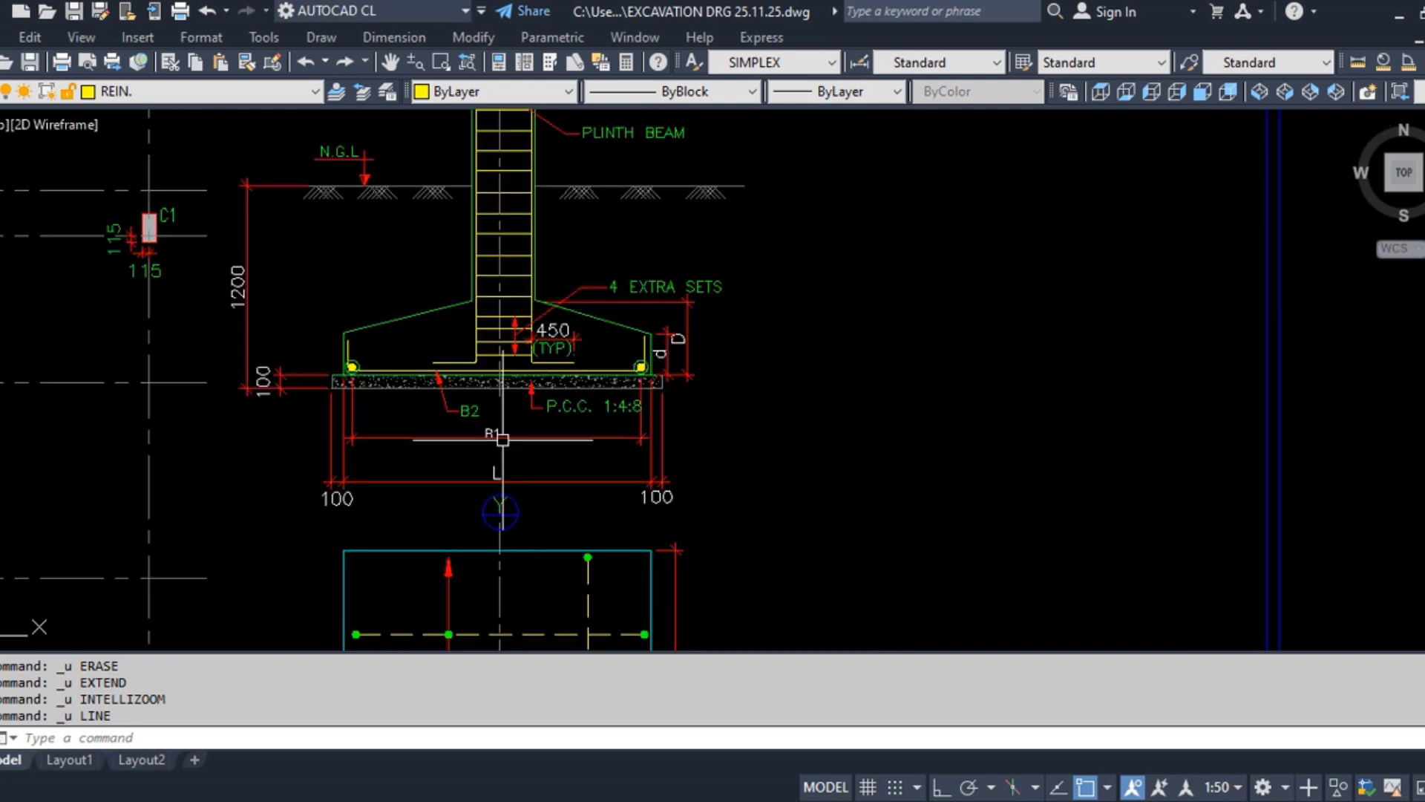
pyautogui.moveTo(516, 542); pyautogui.dragTo(591, 336, button='middle')
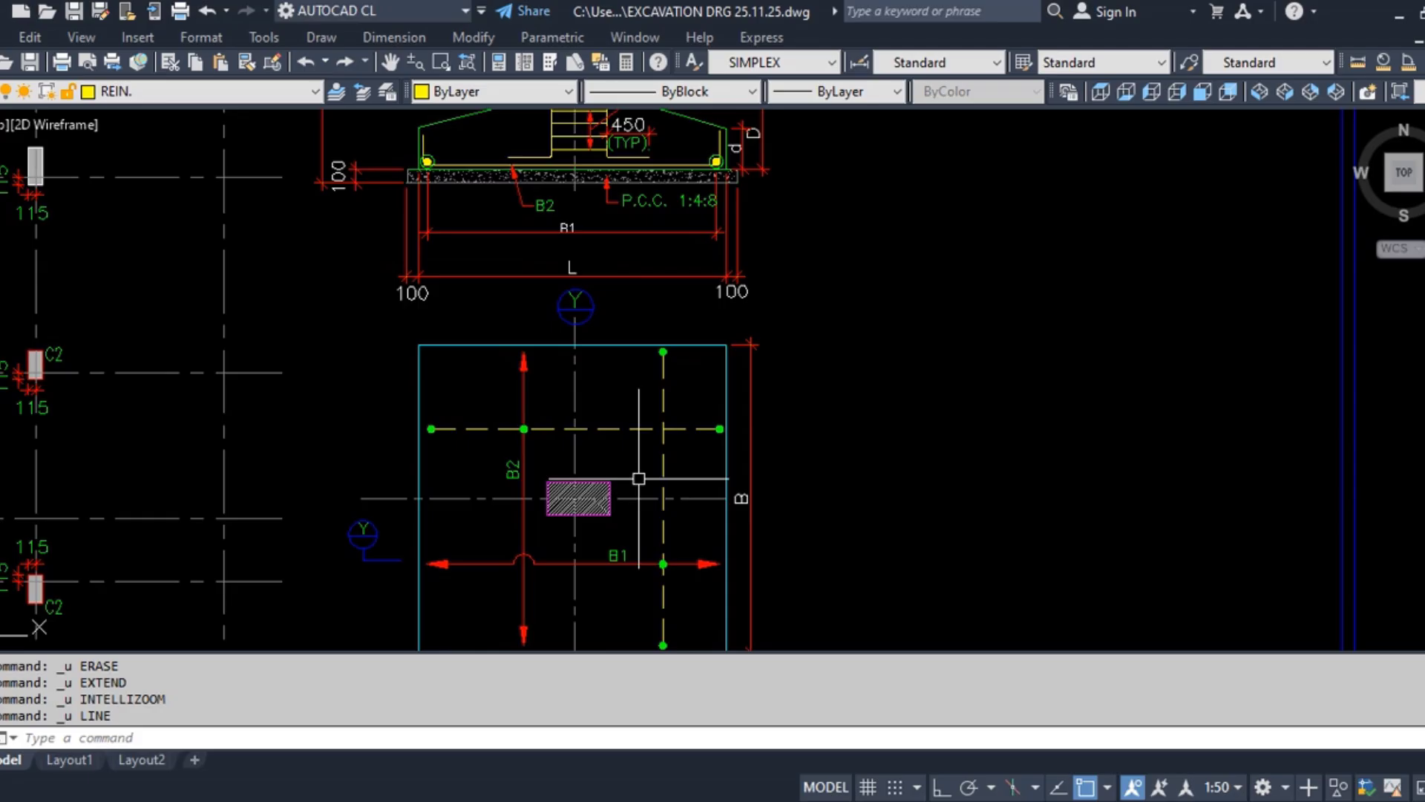
pyautogui.hotkey('ctrl', 'z')
pyautogui.hotkey('ctrl', 'z')
pyautogui.hotkey('ctrl', 'z')
pyautogui.hotkey('ctrl', 'z')
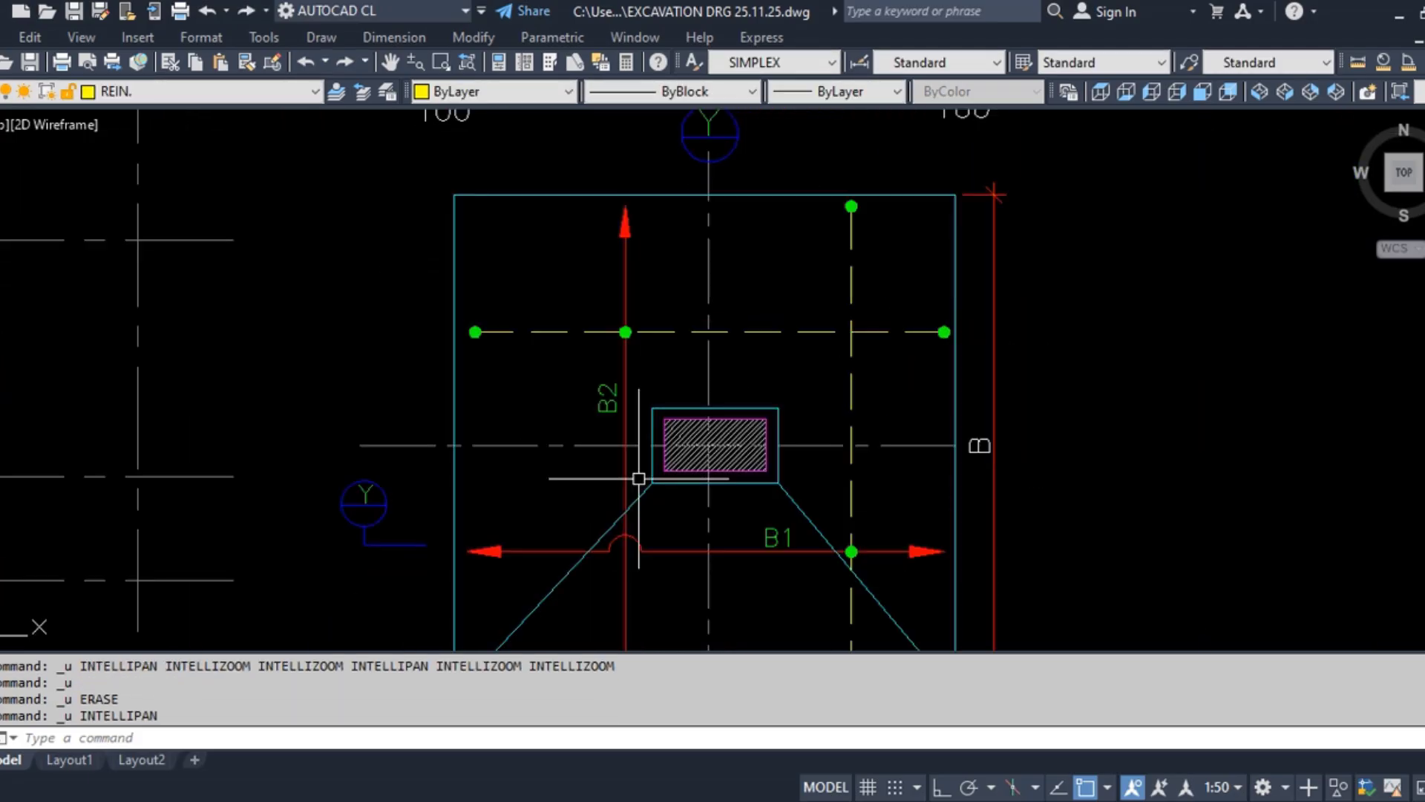
pyautogui.hotkey('ctrl', 'z')
pyautogui.hotkey('ctrl', 'z')
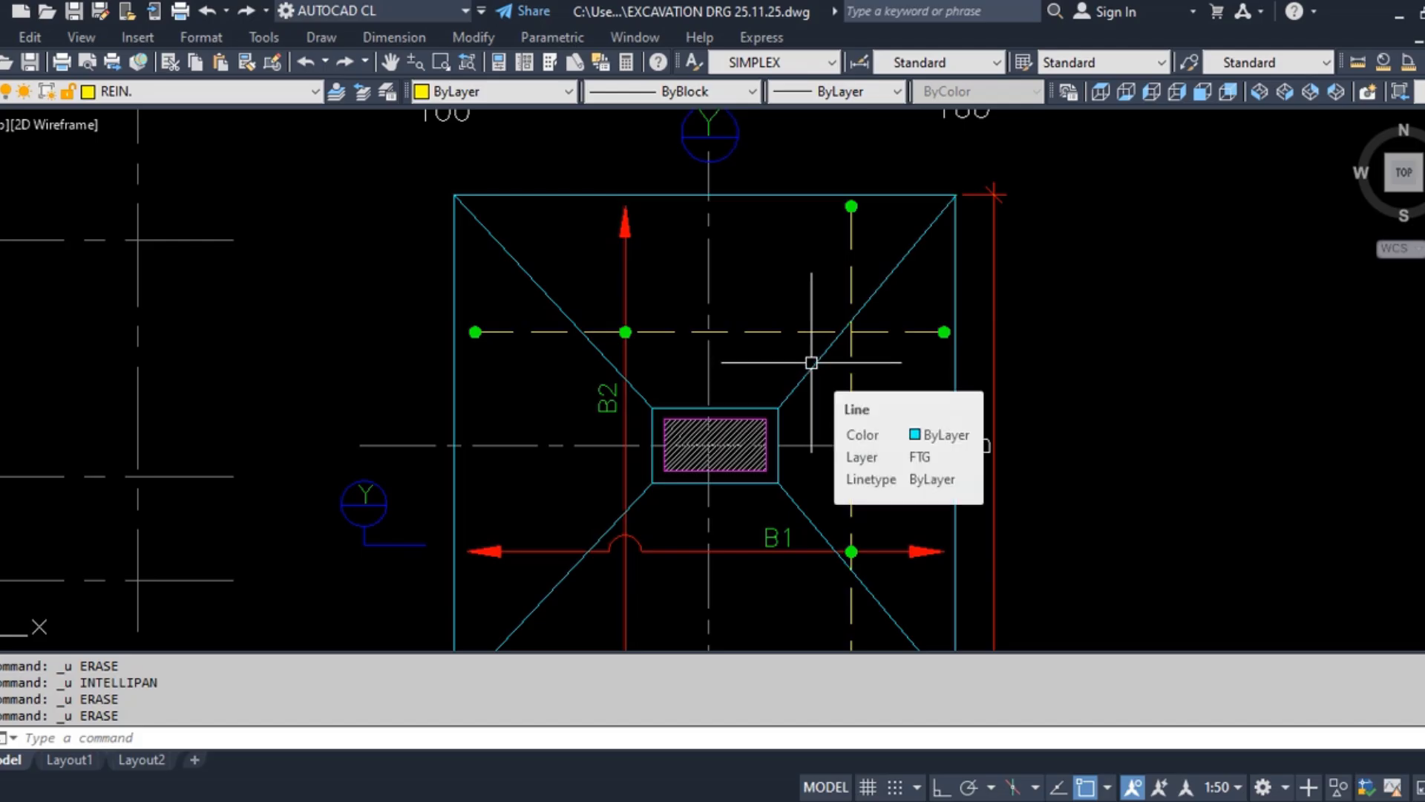
# Compare the footing plan with its section, highlight the horizontal bottom bar in the section and examine its position above the P.C.C. bed
pyautogui.scroll(-4, 653, 483)
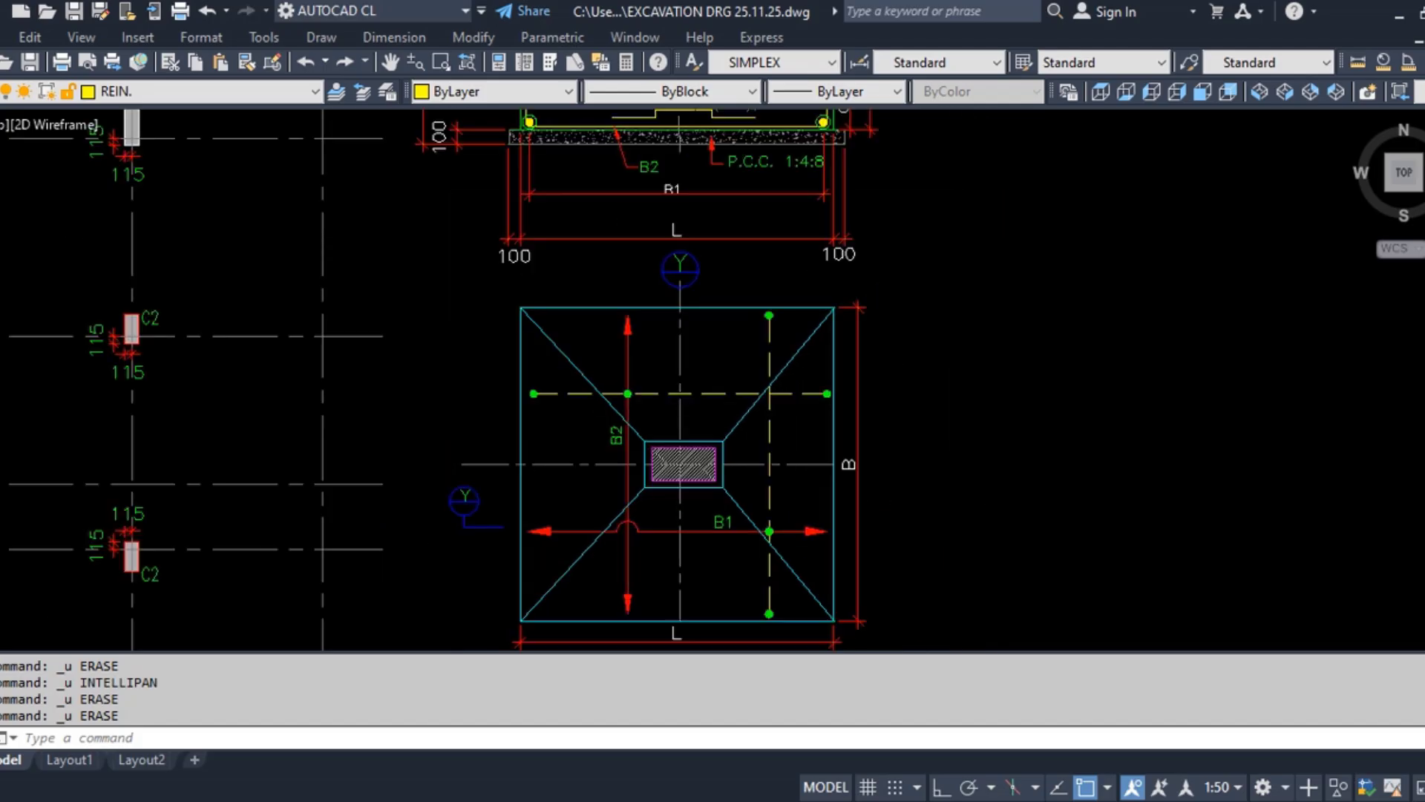
pyautogui.scroll(4, 587, 254)
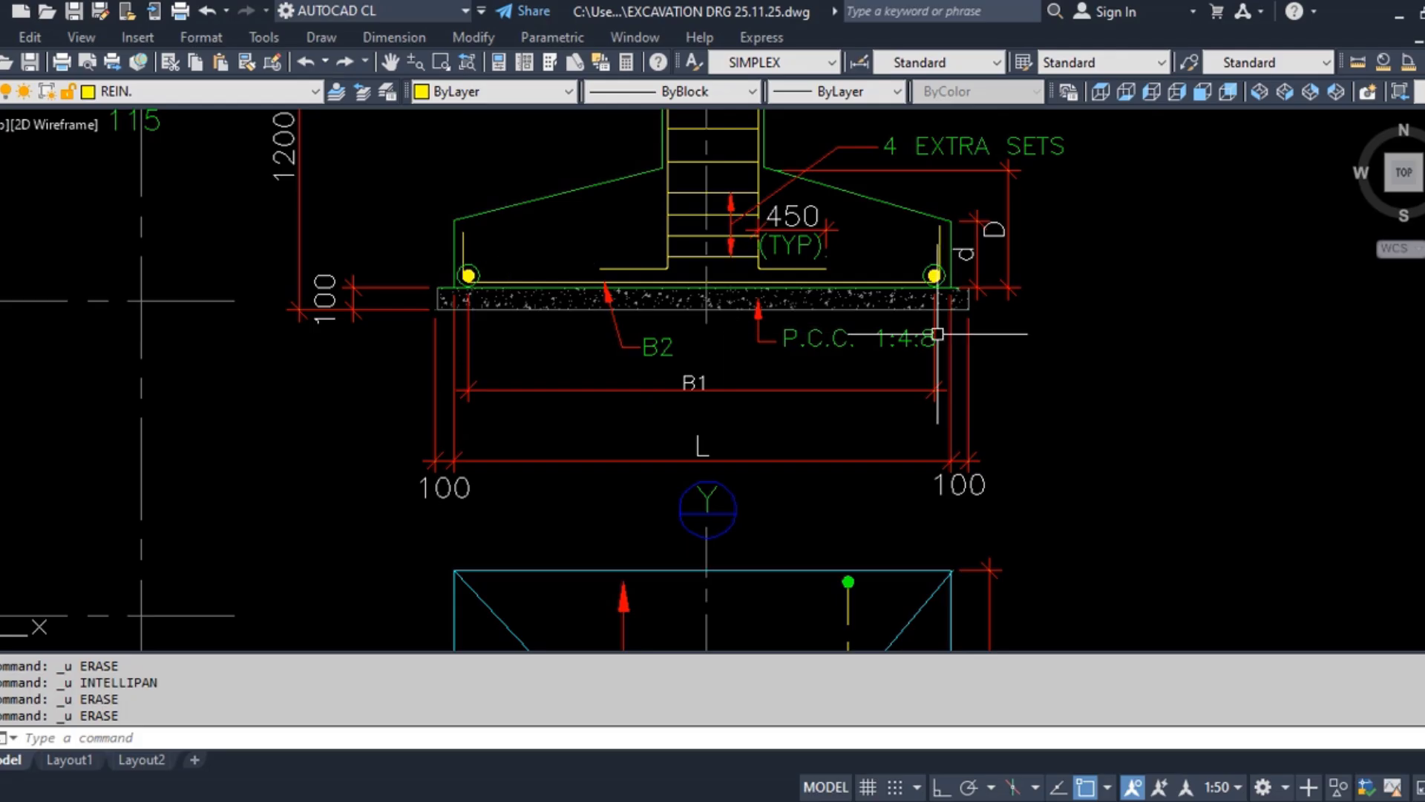
pyautogui.scroll(-4, 965, 337)
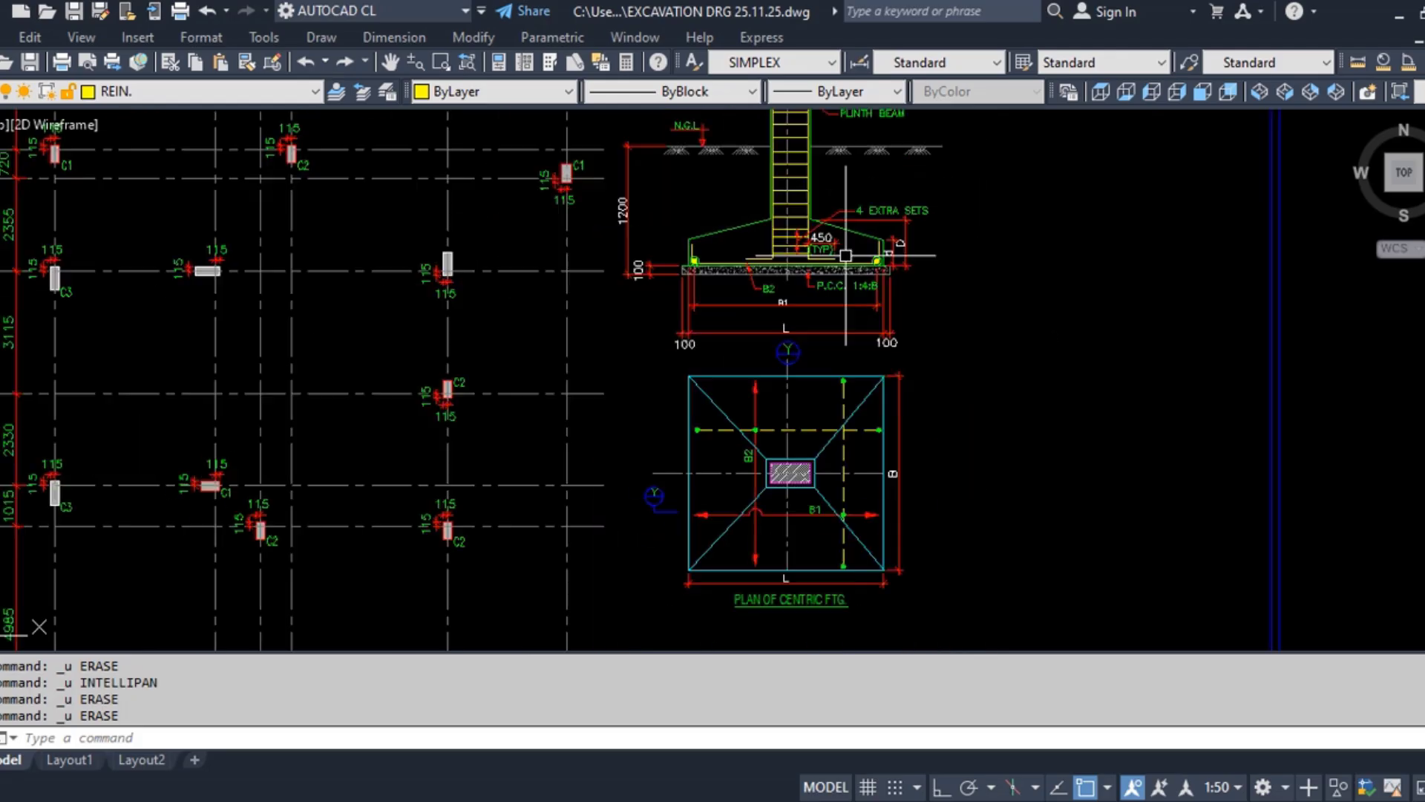
pyautogui.scroll(4, 965, 337)
pyautogui.scroll(3, 662, 276)
pyautogui.scroll(-2, 662, 276)
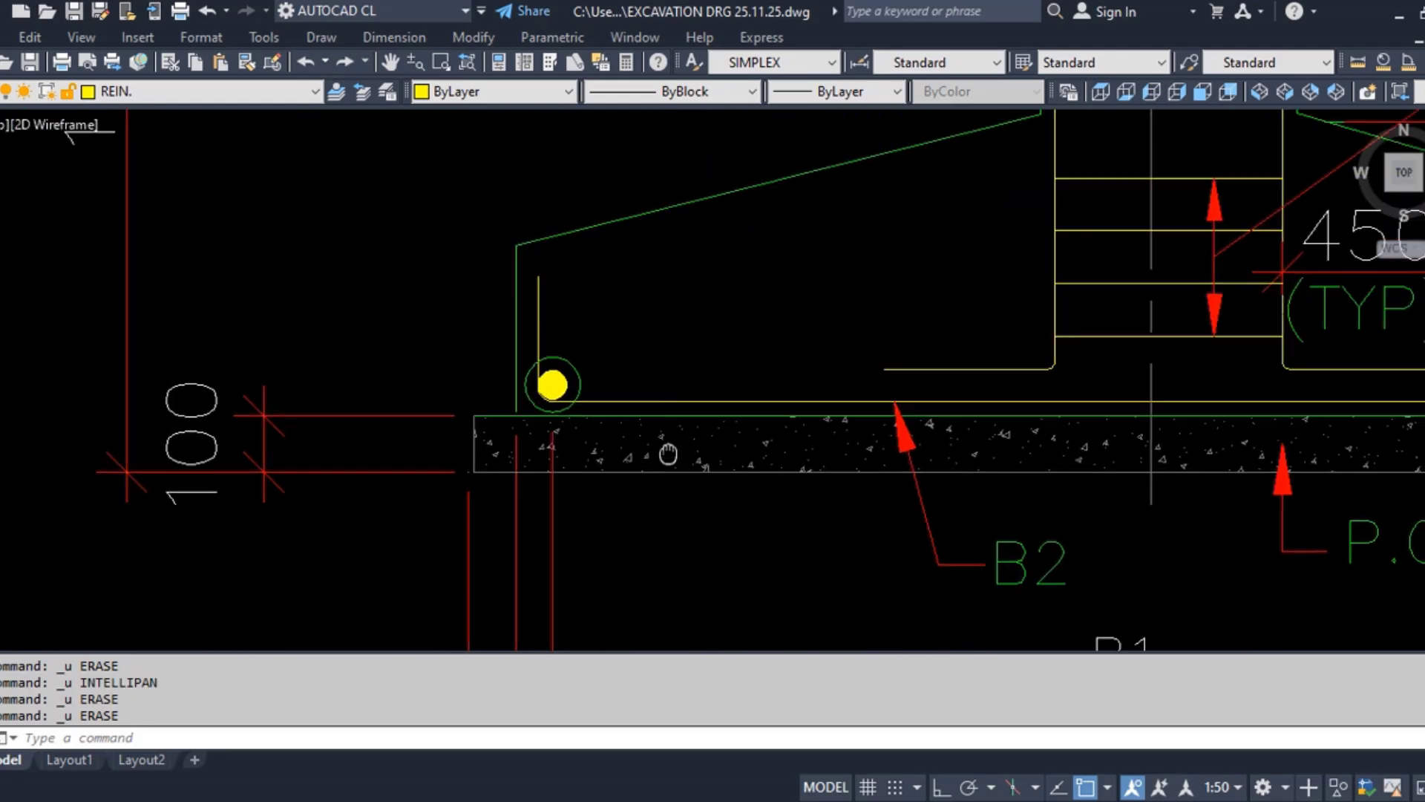
pyautogui.scroll(3, 634, 401)
pyautogui.click(633, 385)
pyautogui.scroll(-2, 420, 382)
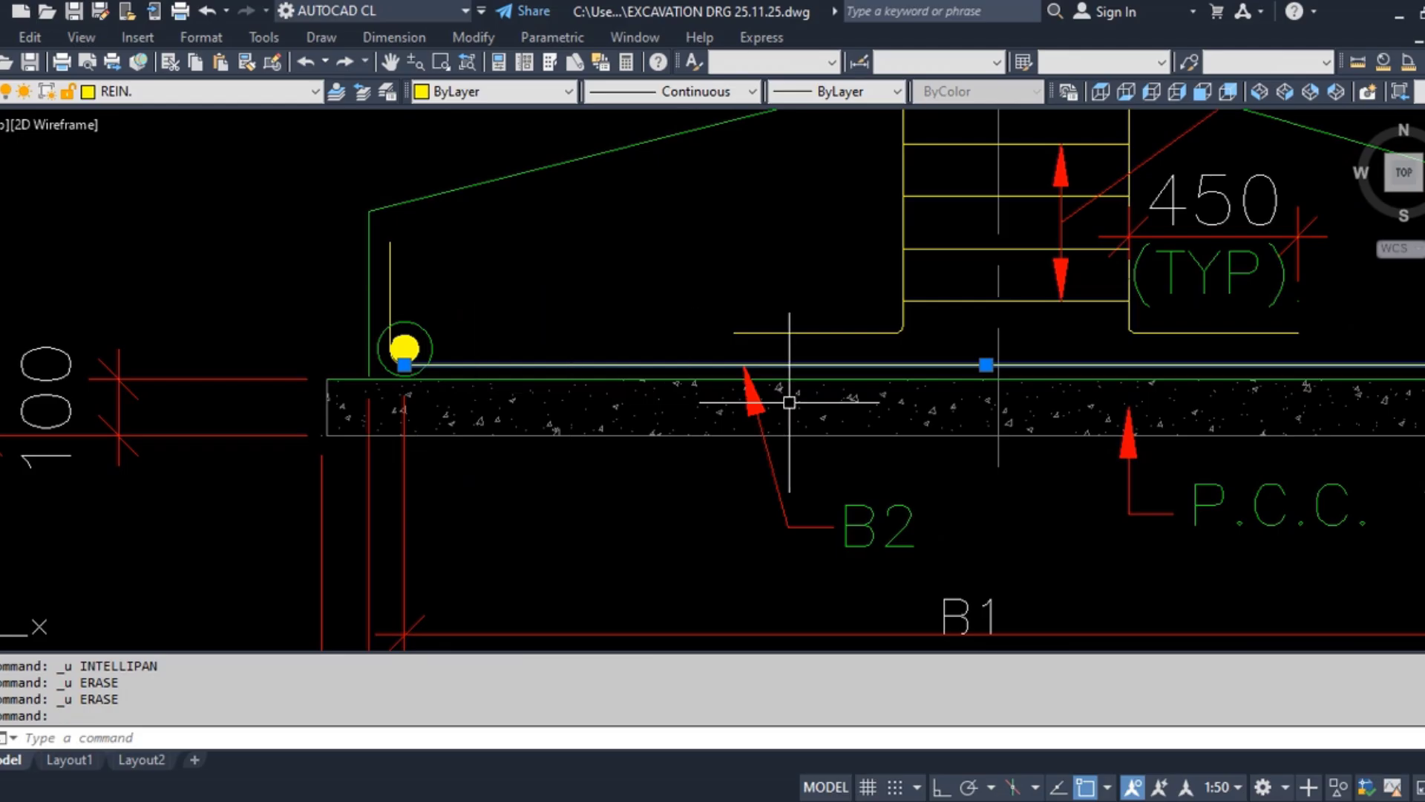
pyautogui.scroll(-2, 460, 379)
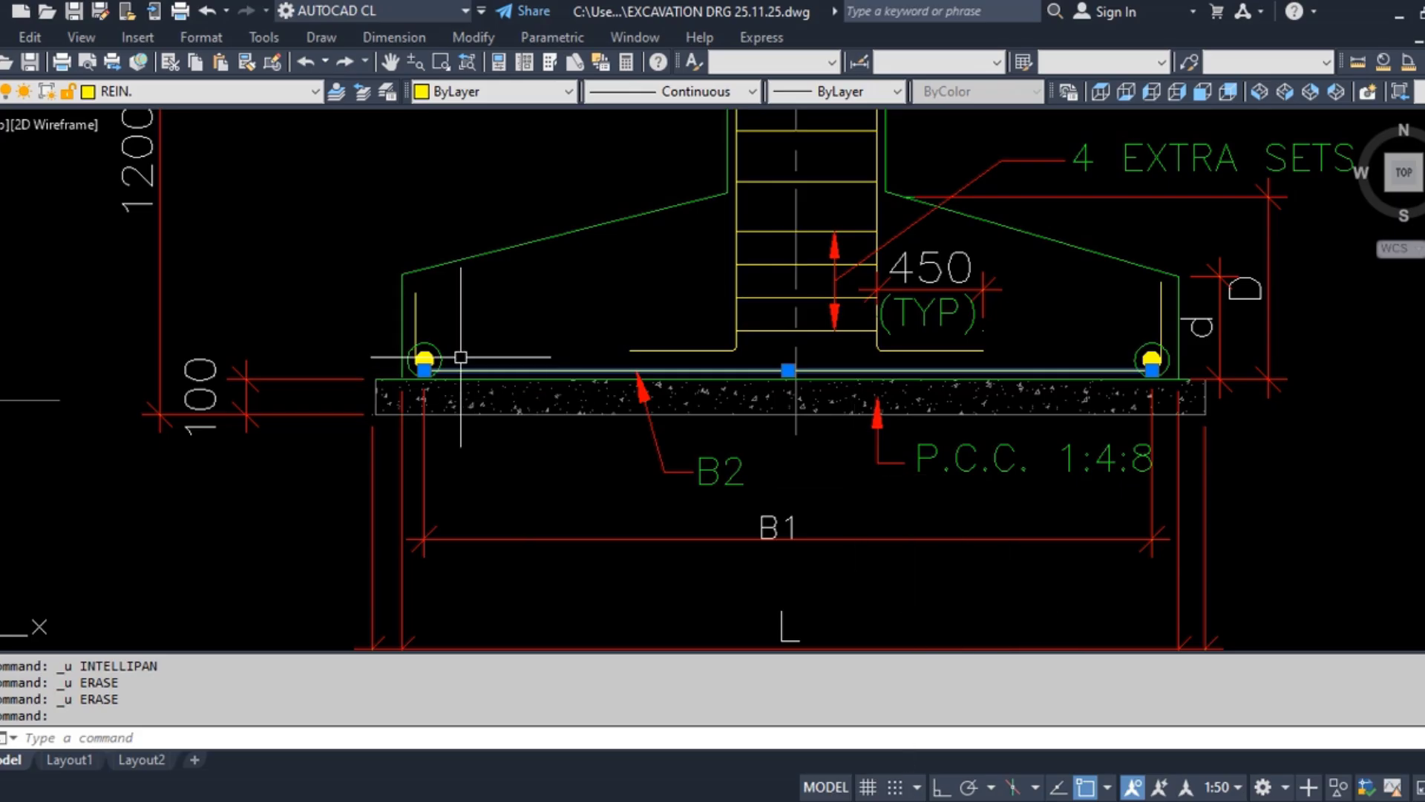
pyautogui.moveTo(457, 354); pyautogui.dragTo(495, 450, button='middle')
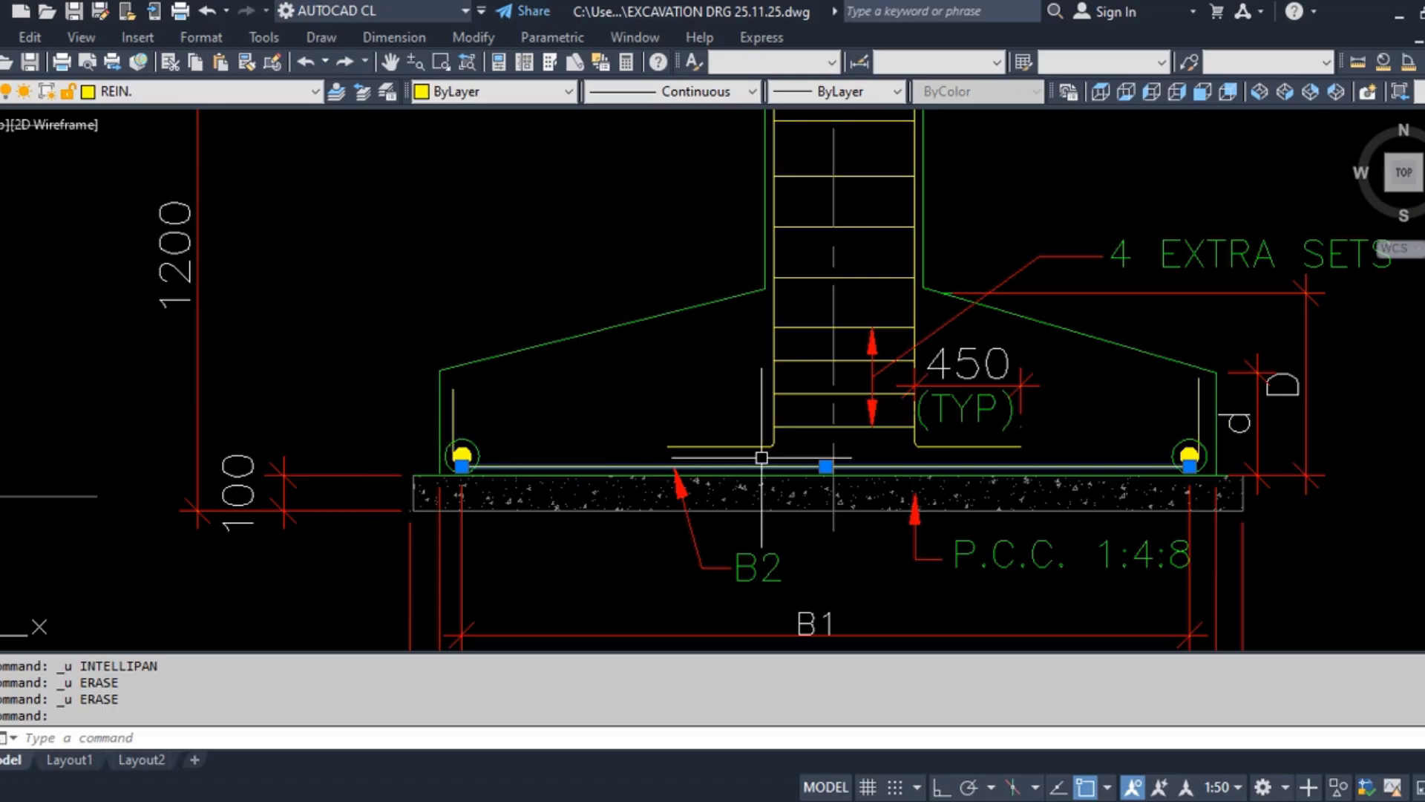
# Examine the F3 and F4 footings in the footing layout and bars B1 and B2 in the plan of the centric footing
pyautogui.scroll(-10, 780, 297)
pyautogui.scroll(10, 497, 250)
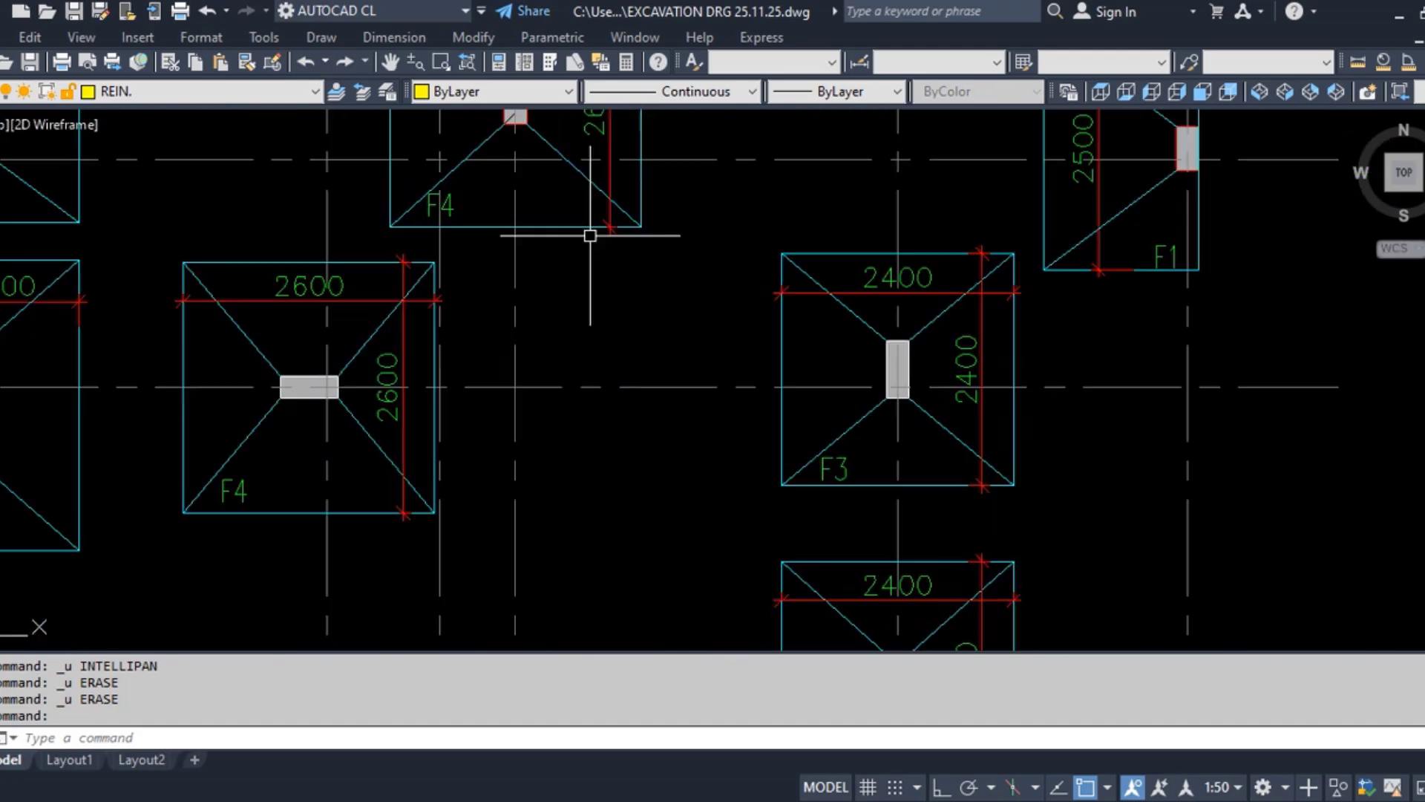
pyautogui.moveTo(540, 358); pyautogui.dragTo(566, 480, button='middle')
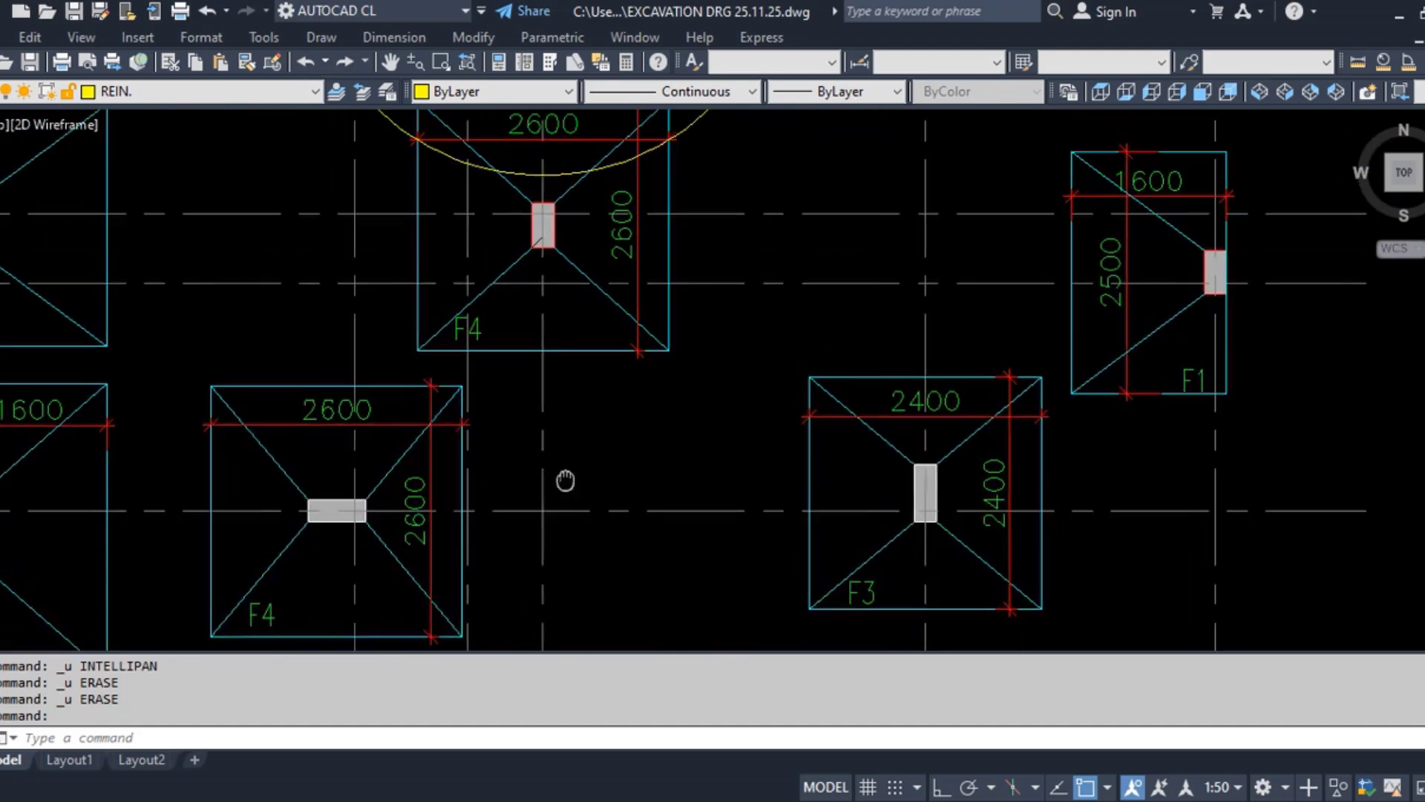
pyautogui.moveTo(586, 319); pyautogui.dragTo(613, 439, button='middle')
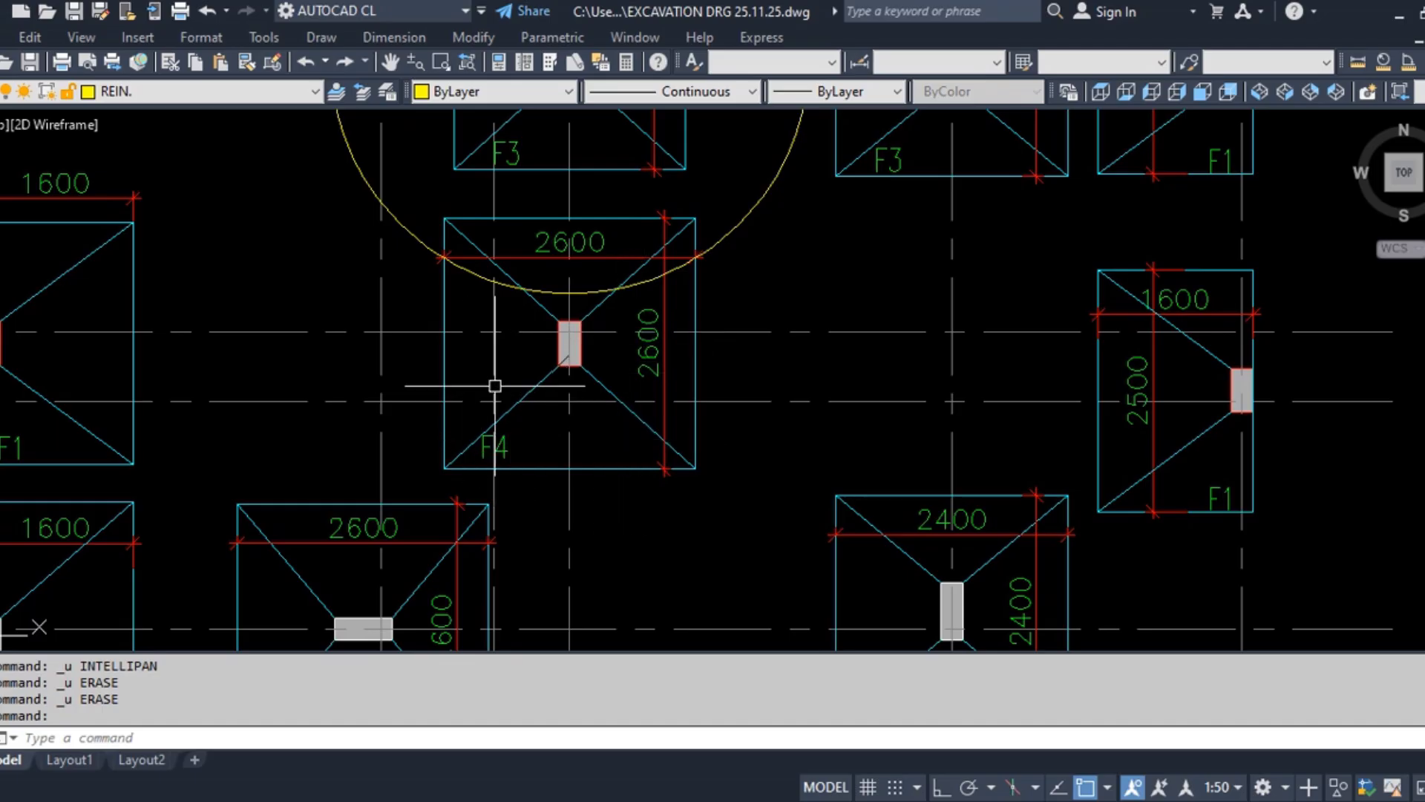
pyautogui.scroll(-10, 461, 349)
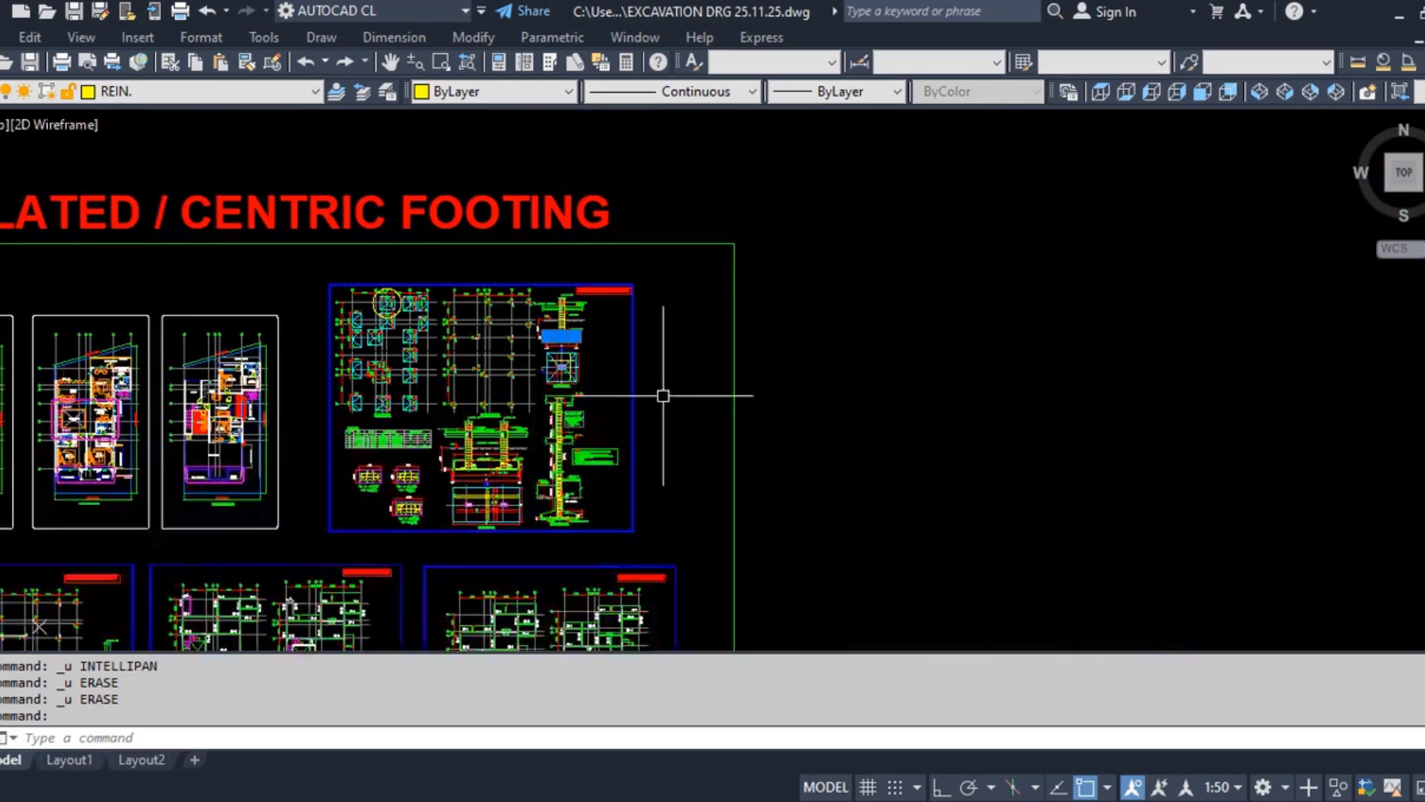
pyautogui.scroll(8, 528, 331)
pyautogui.scroll(4, 509, 289)
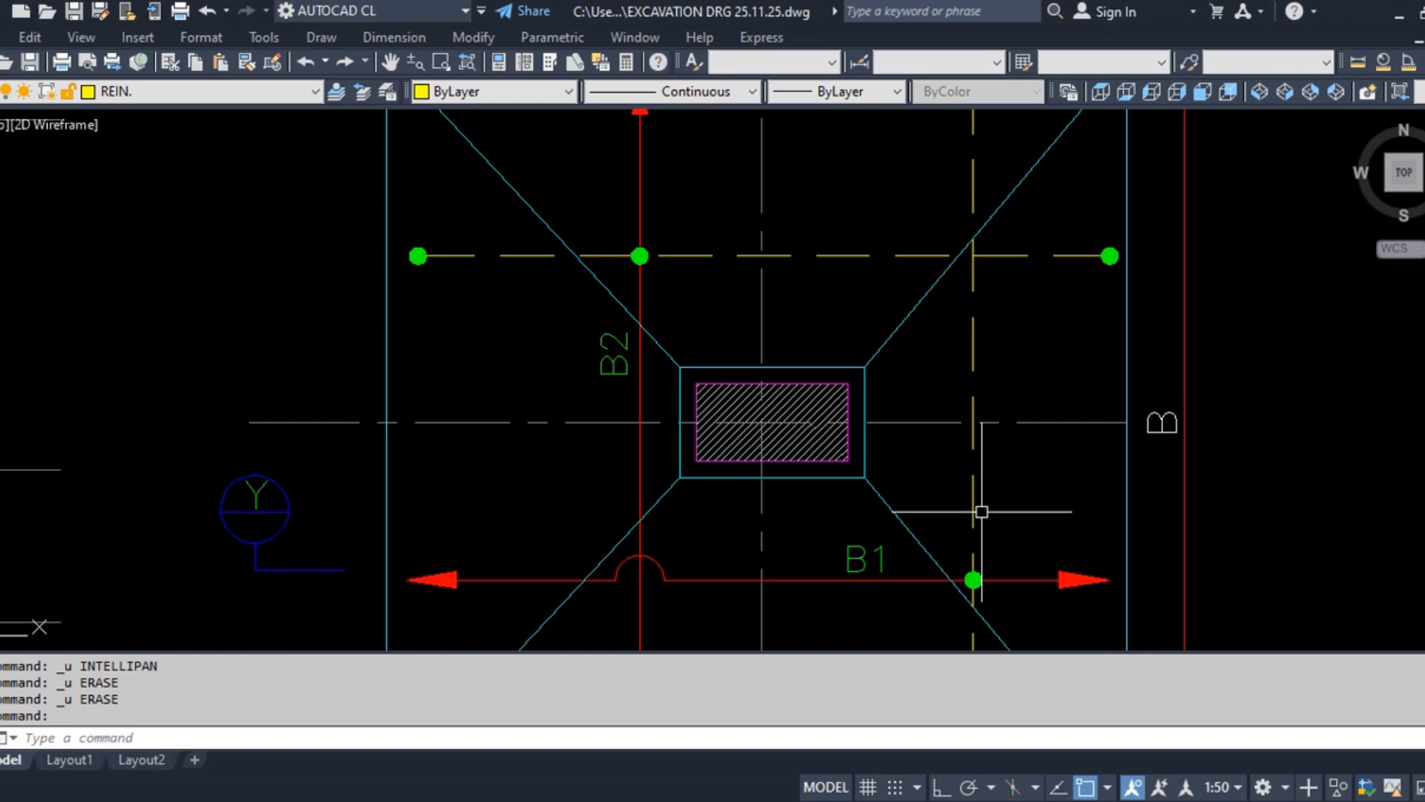
pyautogui.scroll(-4, 791, 340)
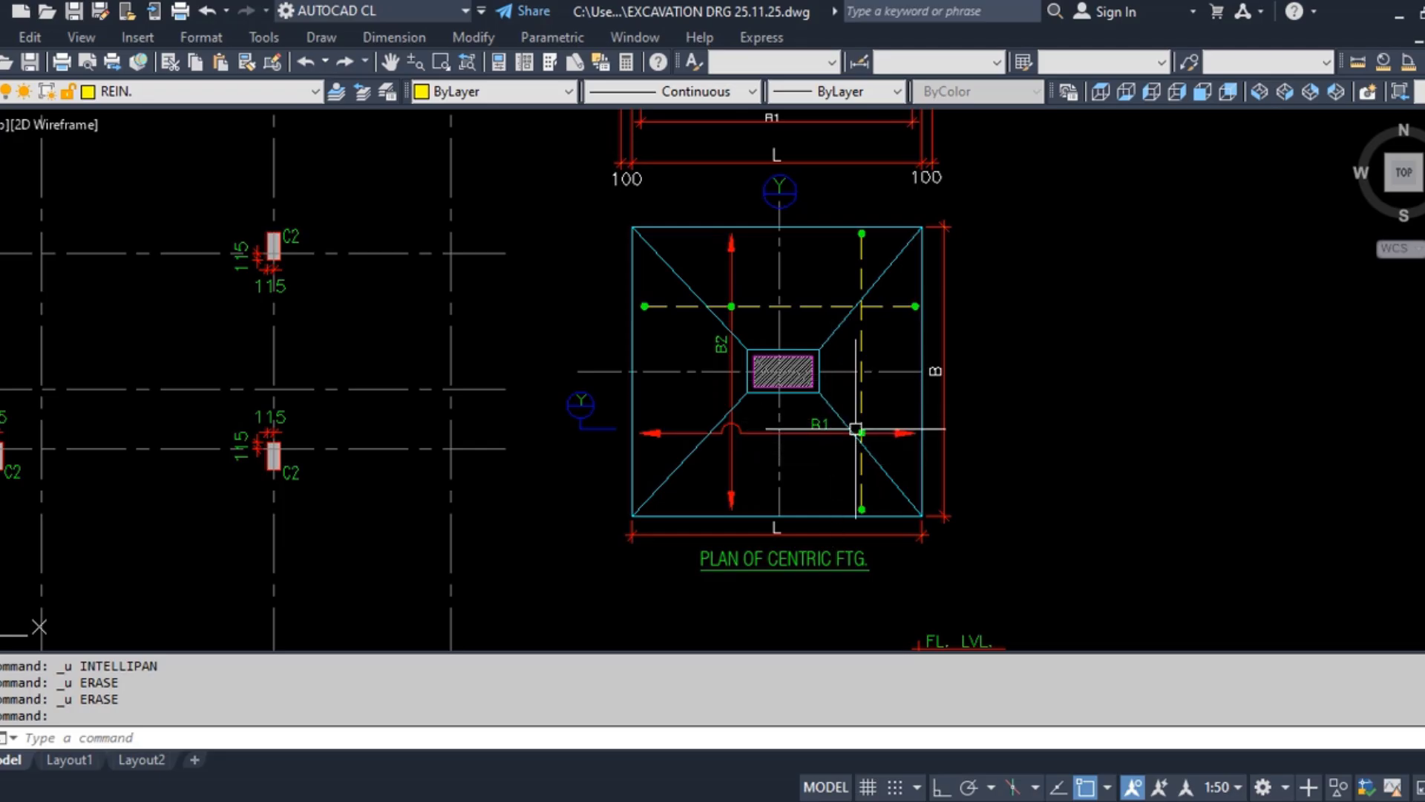
pyautogui.moveTo(795, 379)
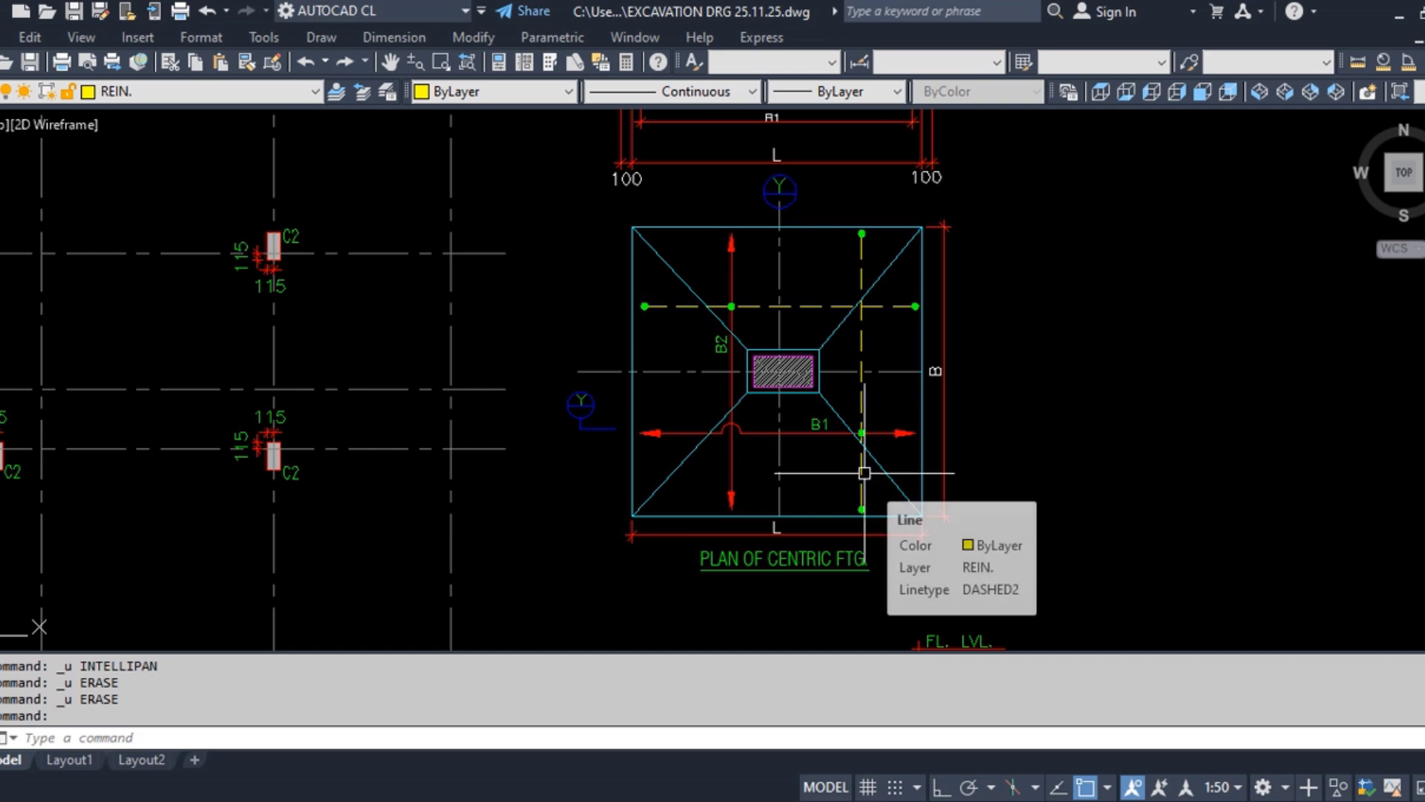
# Compare the centric footing plan with its section, highlighting the rectangle around the column in the plan and examining the column-to-slope junction in the section
pyautogui.scroll(-4, 611, 457)
pyautogui.scroll(4, 670, 280)
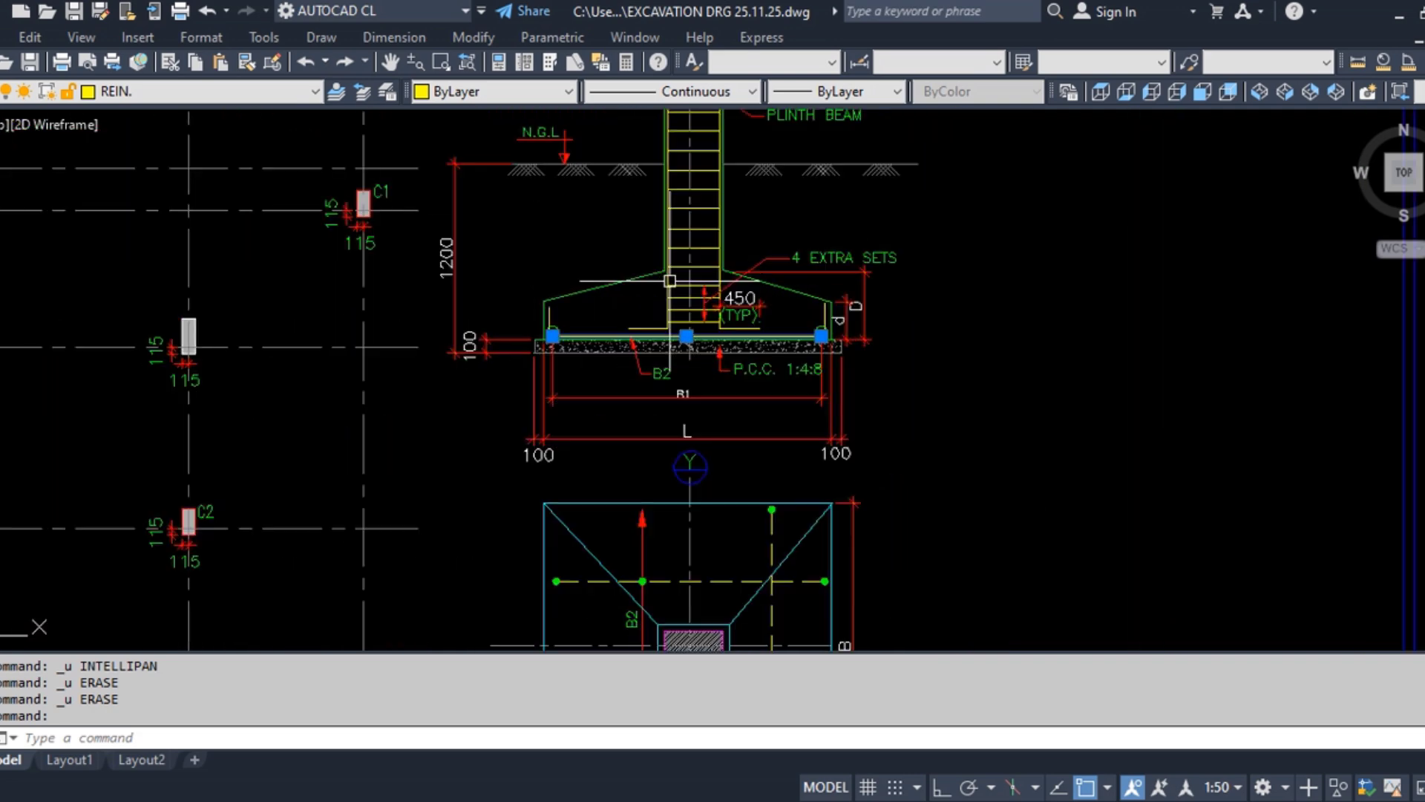
pyautogui.moveTo(766, 541); pyautogui.dragTo(783, 425, button='middle')
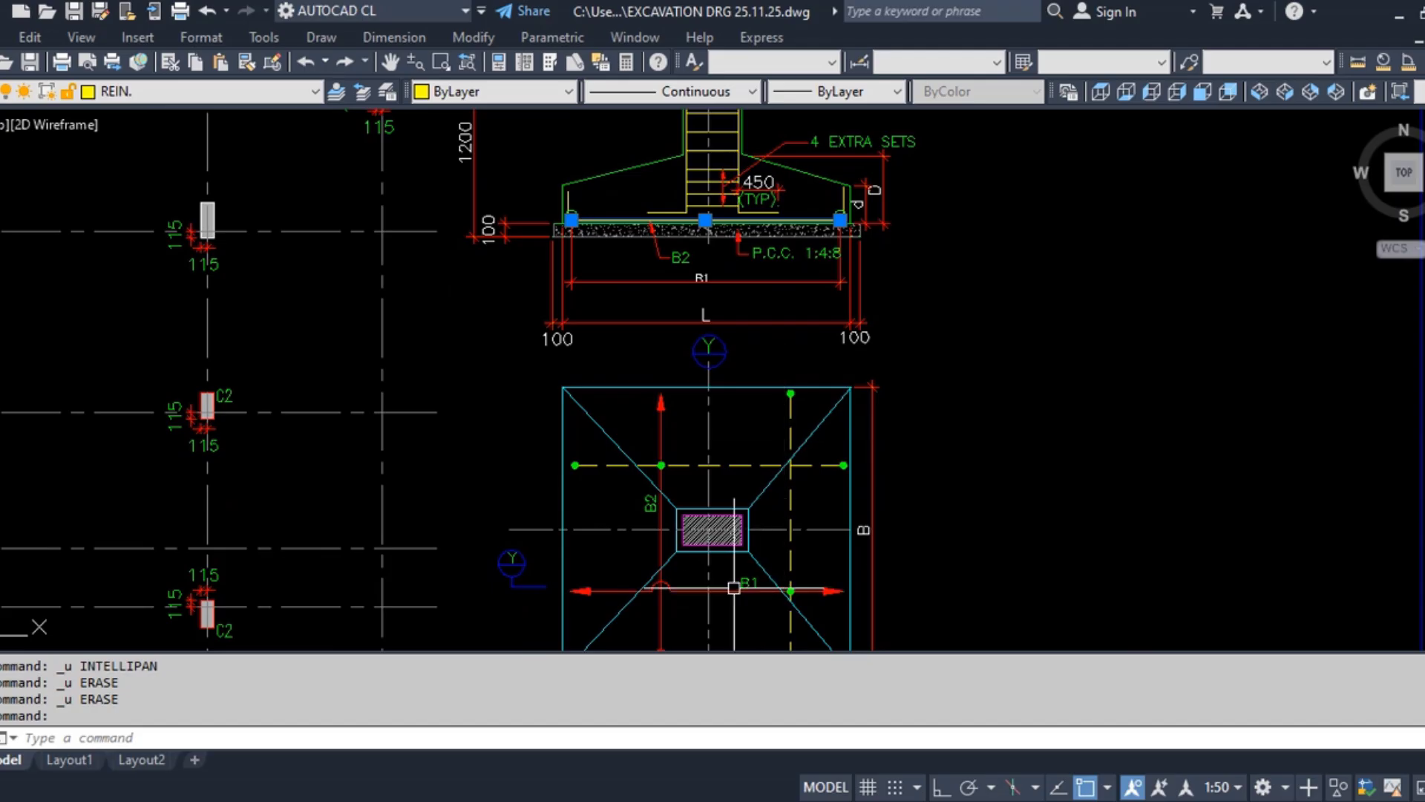
pyautogui.moveTo(701, 583); pyautogui.dragTo(735, 460, button='middle')
pyautogui.scroll(4, 734, 460)
pyautogui.press('Escape')
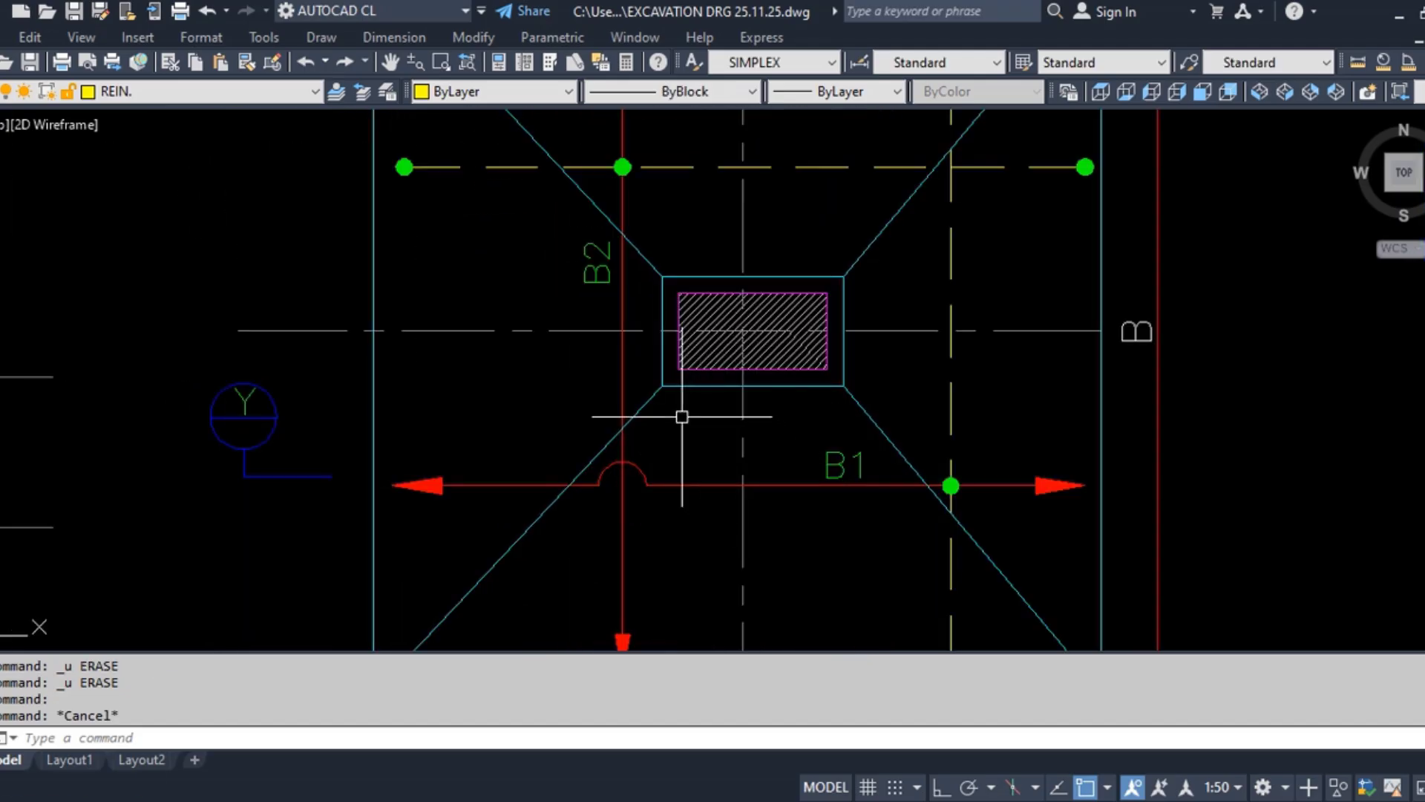
pyautogui.click(663, 350)
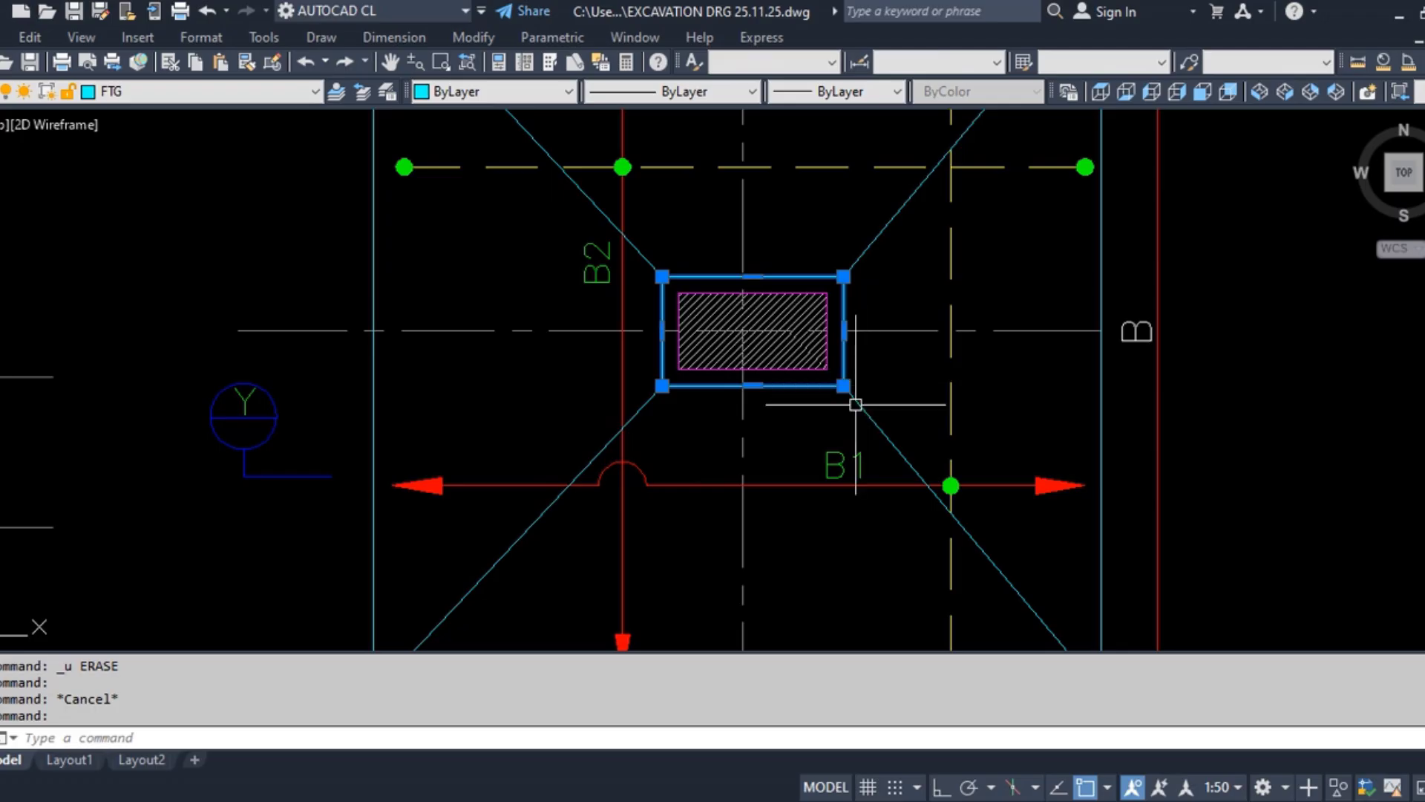
pyautogui.scroll(-4, 679, 487)
pyautogui.moveTo(747, 245); pyautogui.dragTo(760, 534, button='middle')
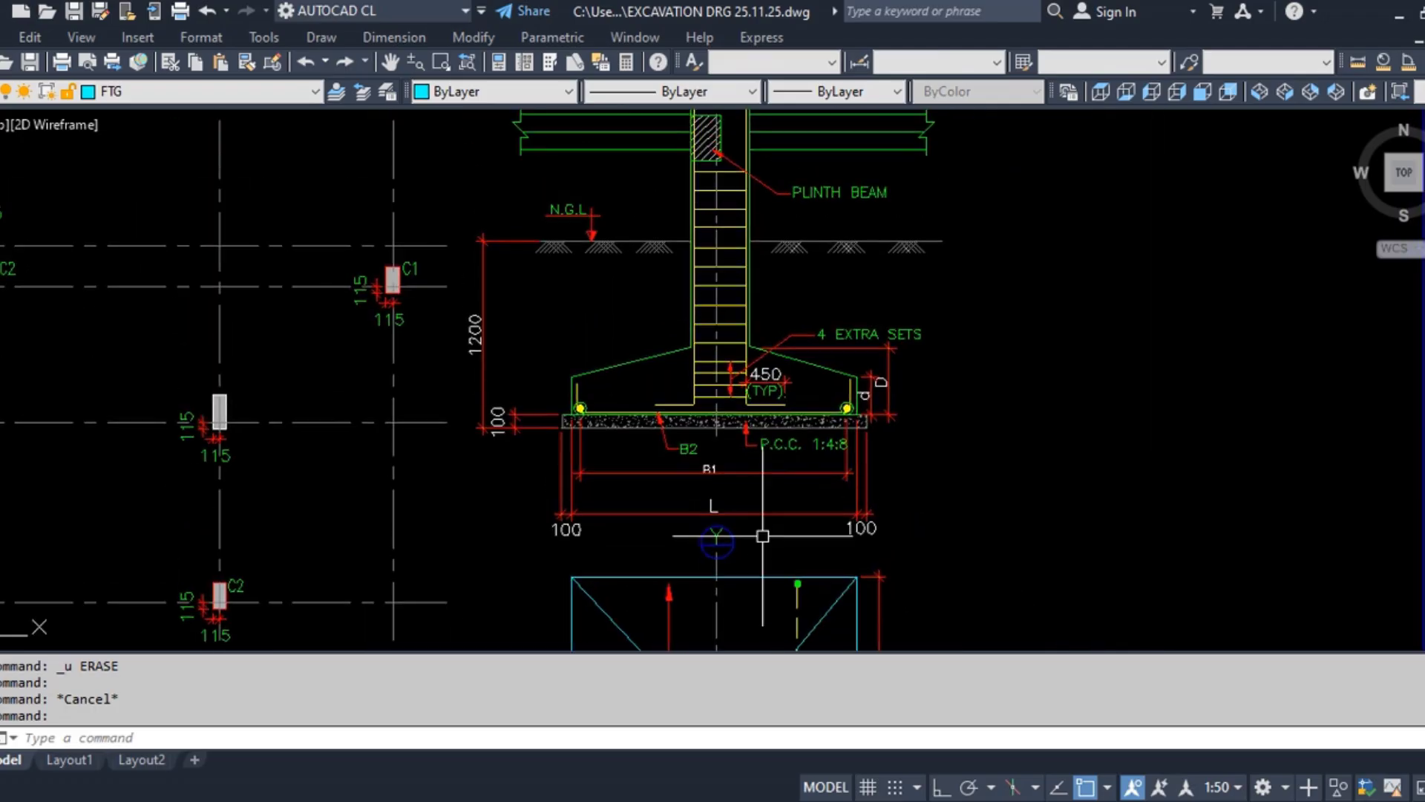
pyautogui.scroll(2, 702, 340)
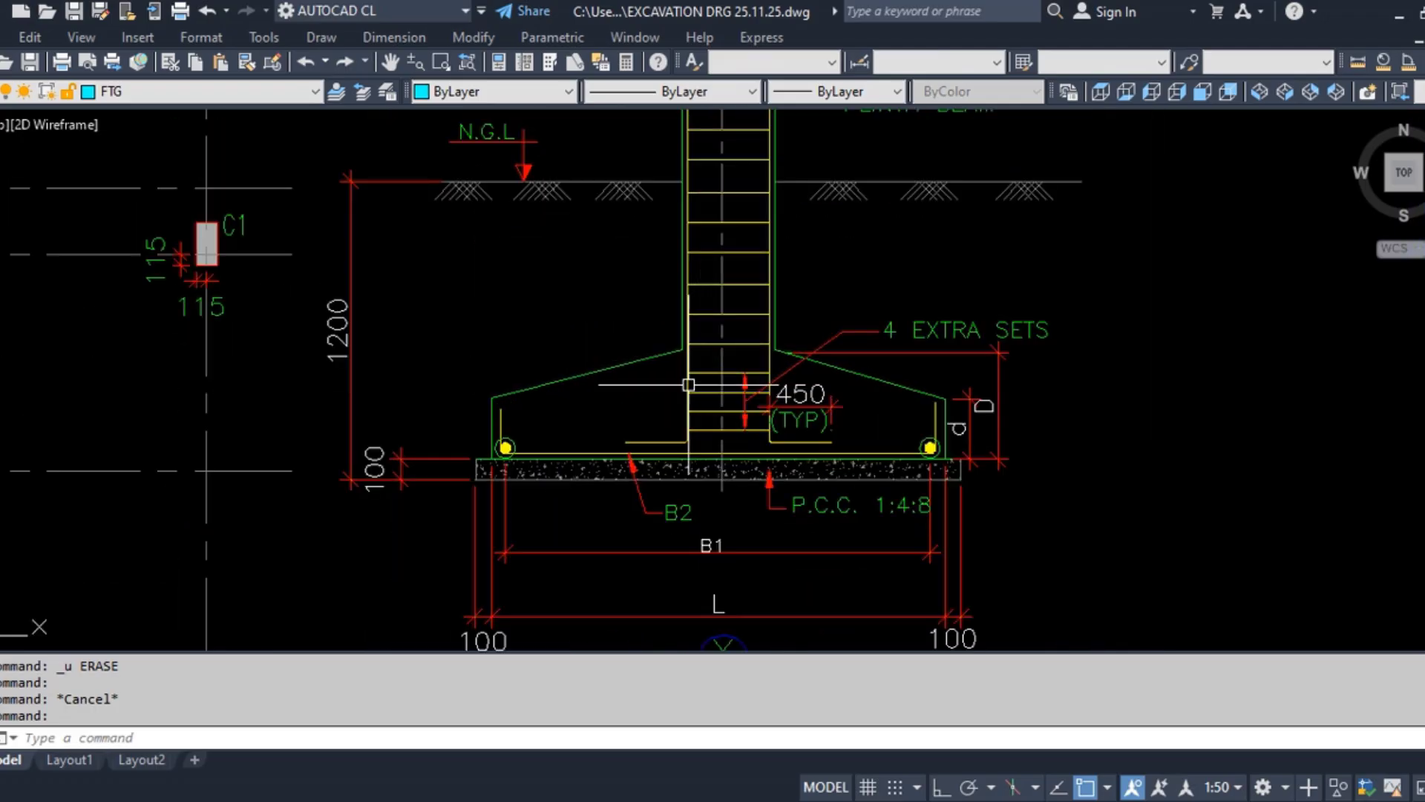
pyautogui.moveTo(722, 484)
pyautogui.mouseDown(button='middle')
pyautogui.moveTo(783, 235)
pyautogui.moveTo(802, 467)
pyautogui.mouseUp(button='middle')
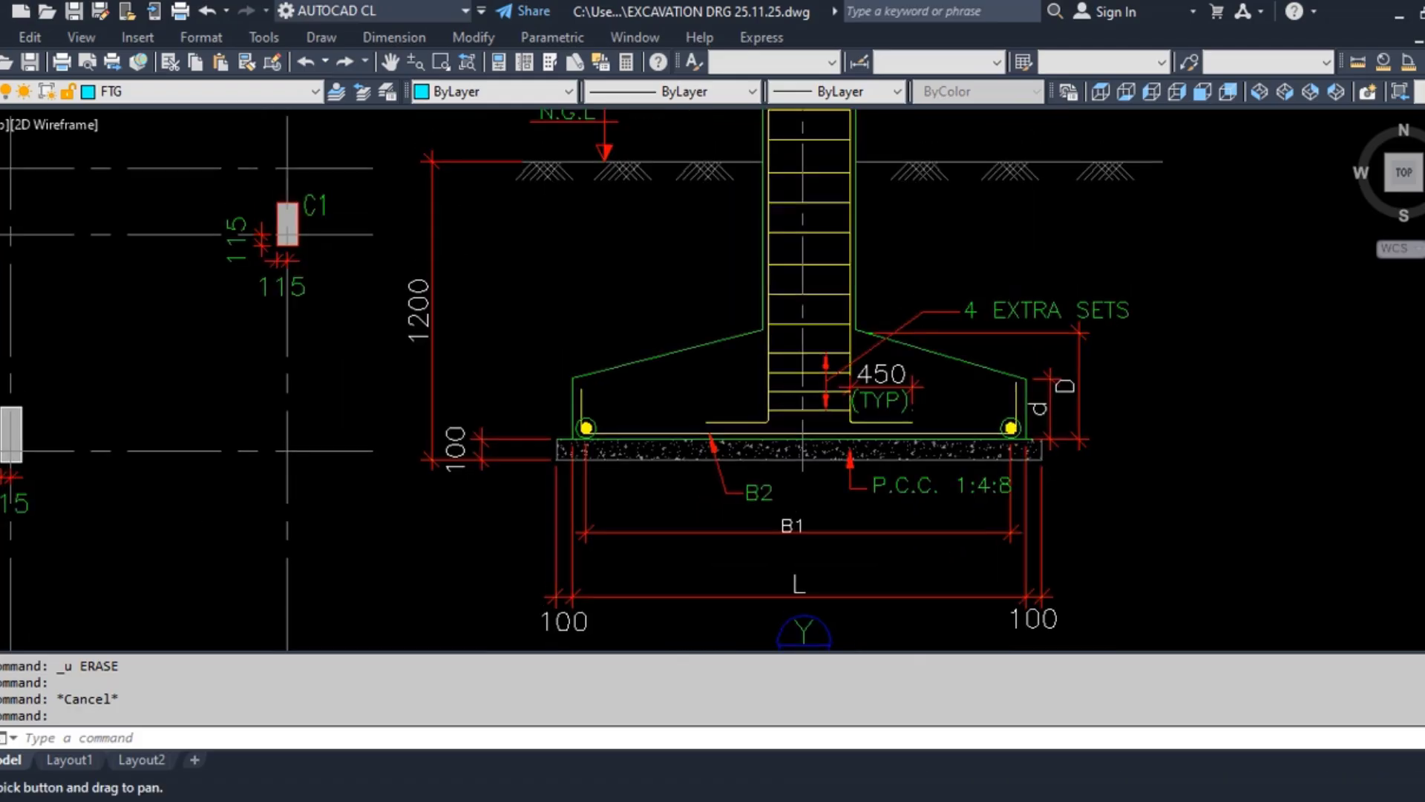
pyautogui.scroll(6, 792, 347)
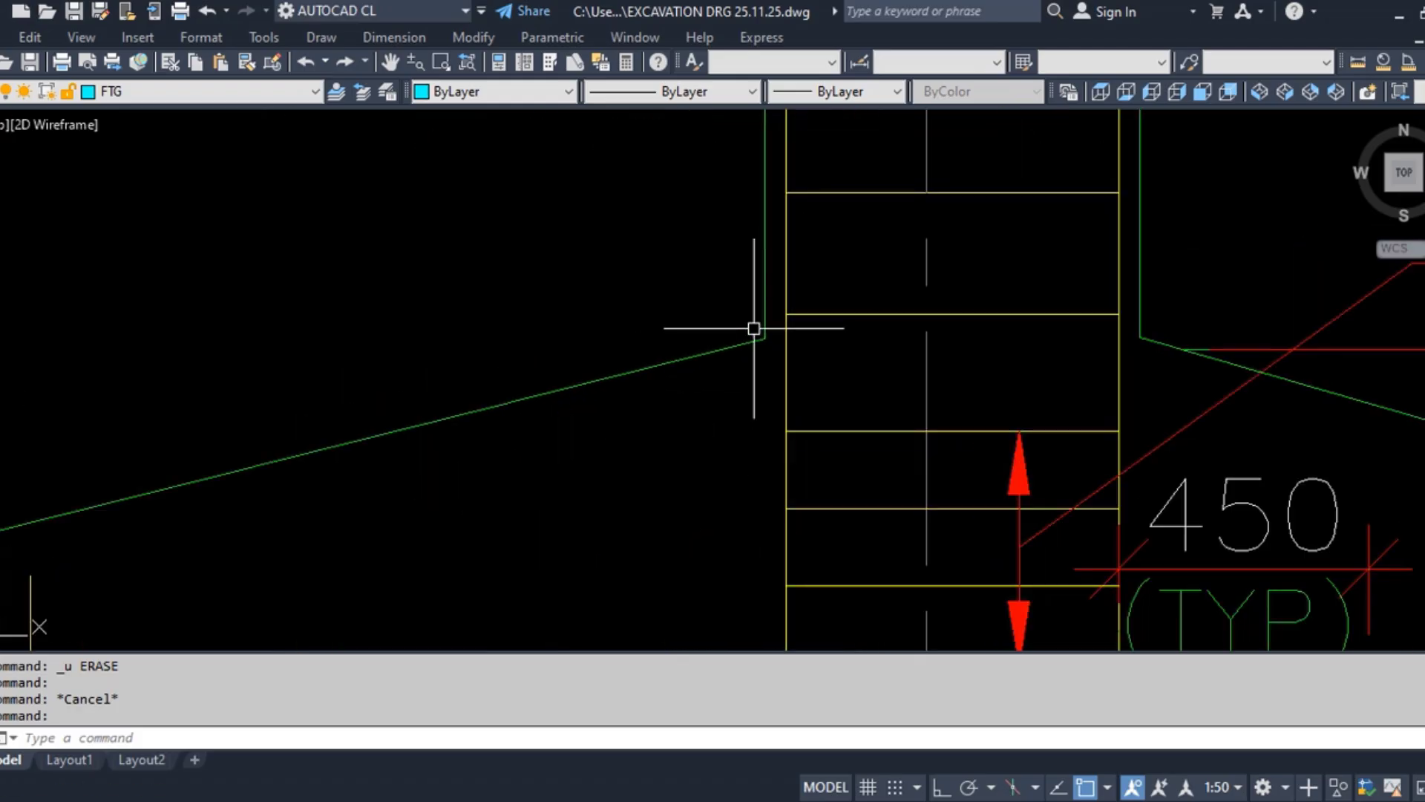
pyautogui.write('l')
pyautogui.press('Return')
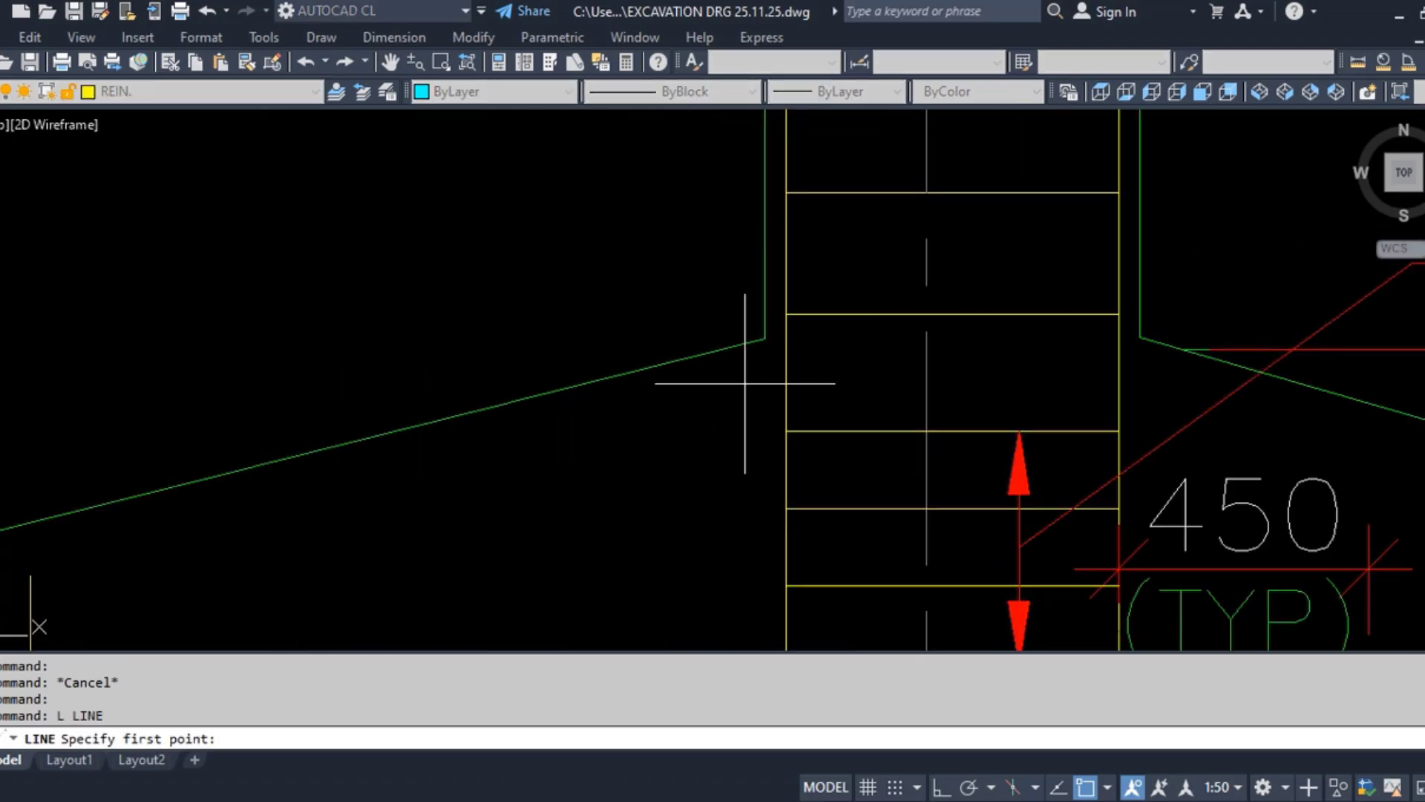
pyautogui.scroll(-8, 768, 372)
pyautogui.scroll(2, 808, 412)
pyautogui.moveTo(809, 415); pyautogui.dragTo(839, 111, button='middle')
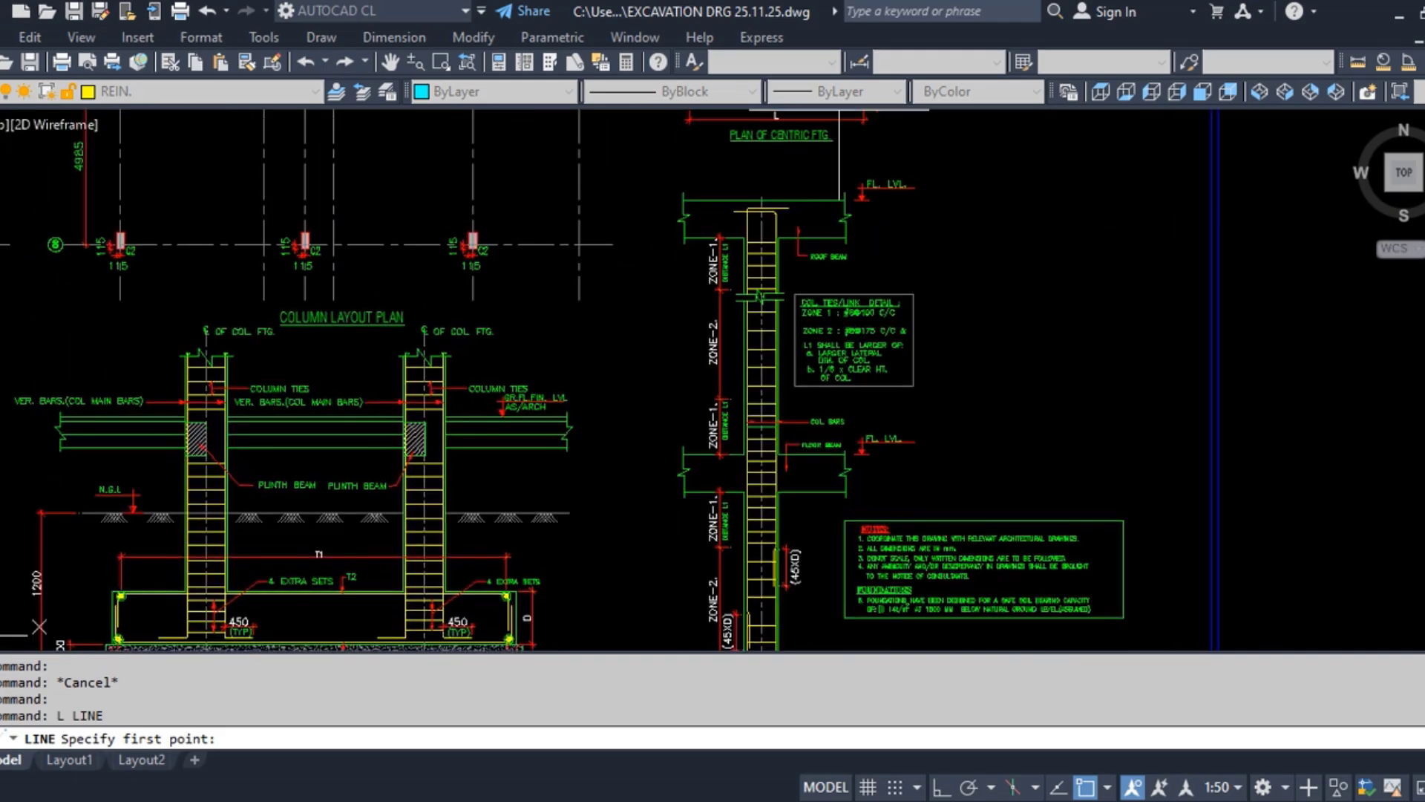
pyautogui.moveTo(800, 239); pyautogui.dragTo(810, 531, button='middle')
pyautogui.scroll(4, 789, 268)
pyautogui.moveTo(802, 279); pyautogui.dragTo(834, 604, button='middle')
pyautogui.moveTo(807, 171); pyautogui.dragTo(795, 338, button='middle')
pyautogui.scroll(6, 786, 330)
pyautogui.moveTo(751, 285); pyautogui.dragTo(779, 416, button='middle')
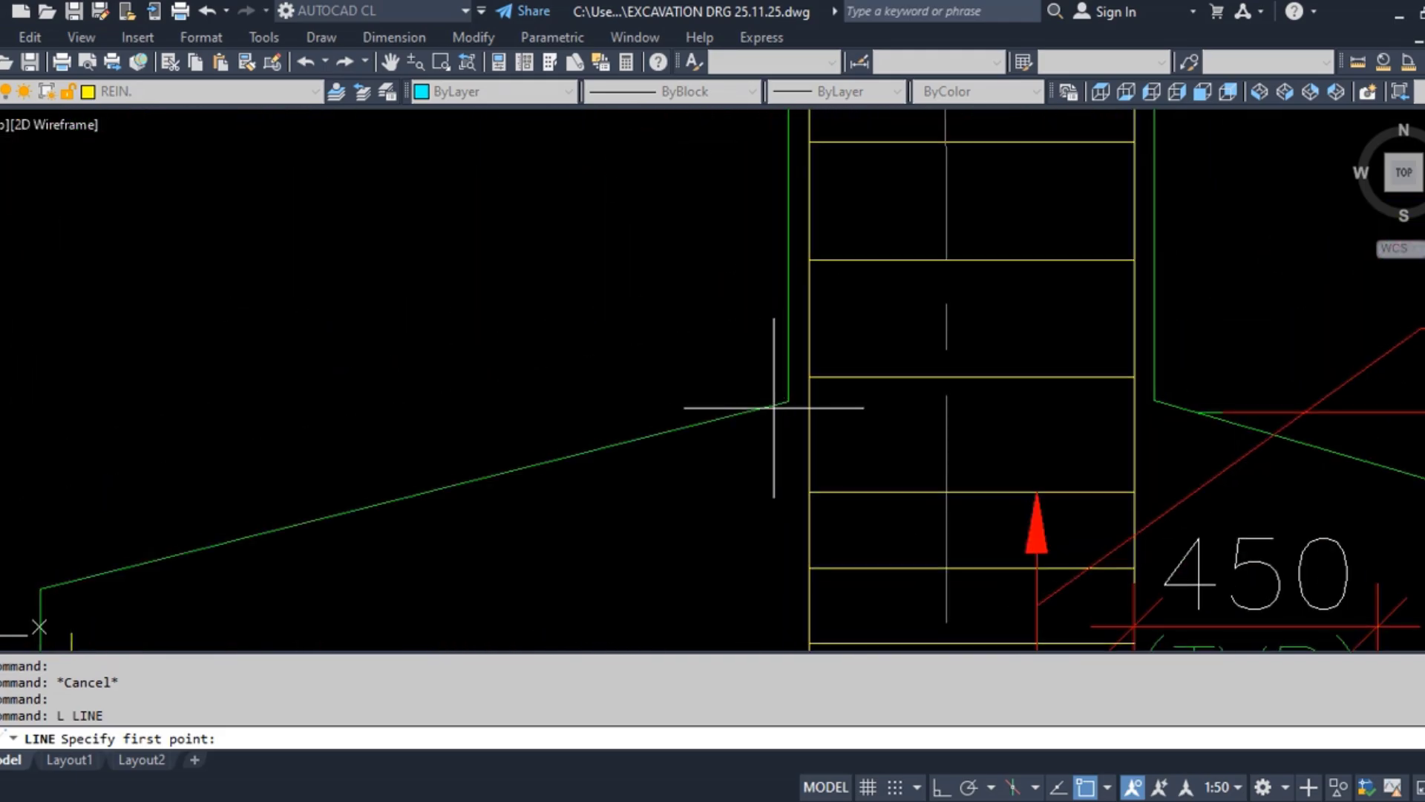
pyautogui.scroll(4, 774, 358)
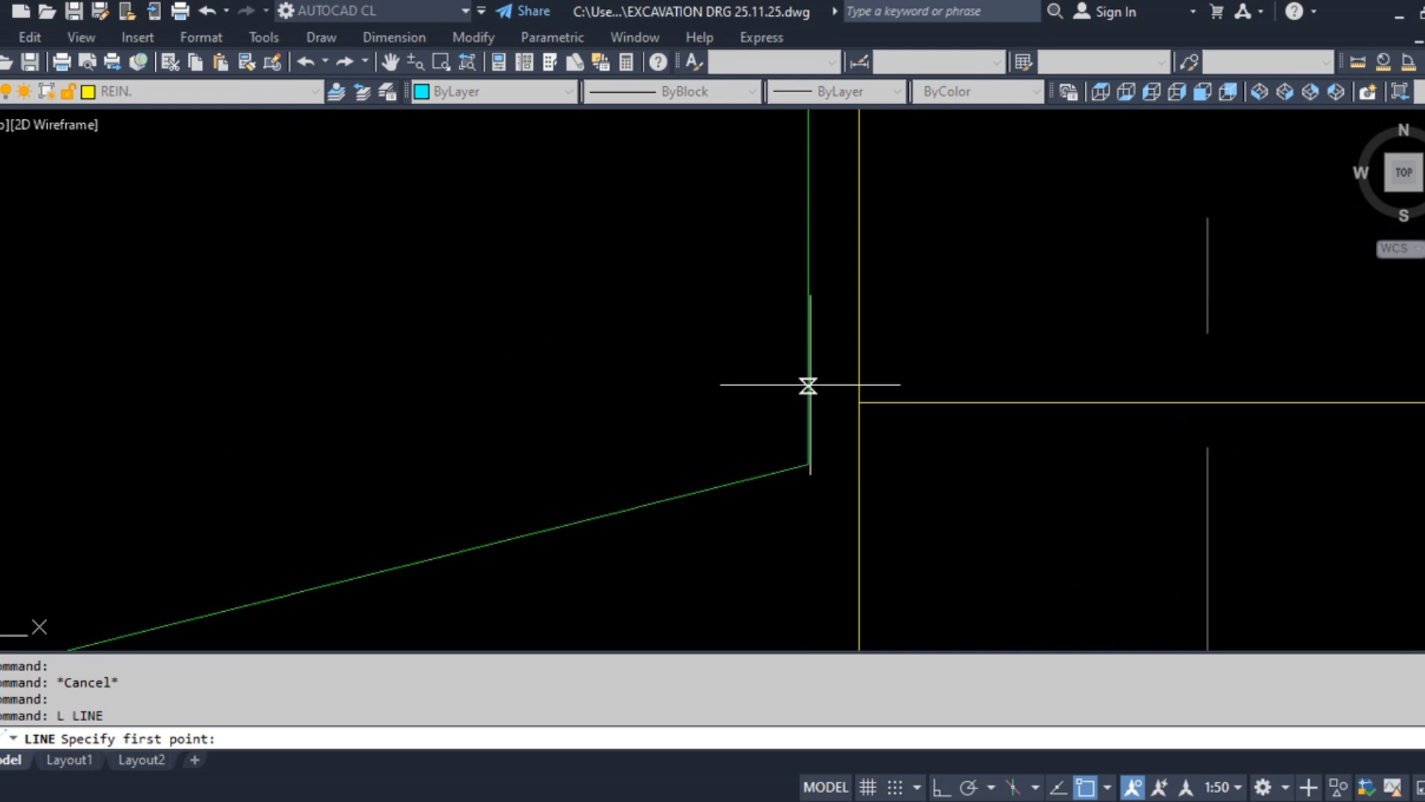
pyautogui.press('Escape')
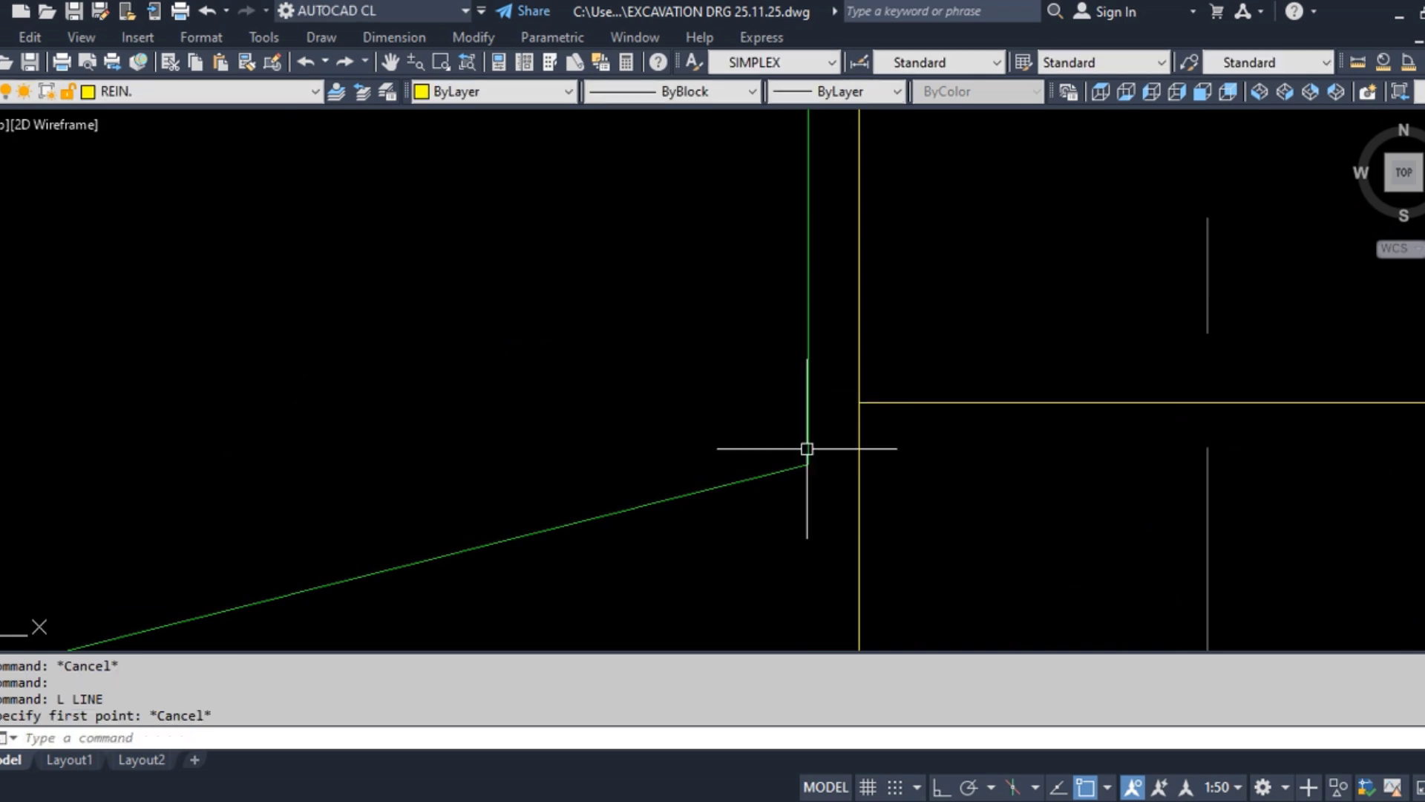
# Offset the left and right column face lines in the footing section outward by 50
pyautogui.write('o')
pyautogui.press('Return')
pyautogui.write('5')
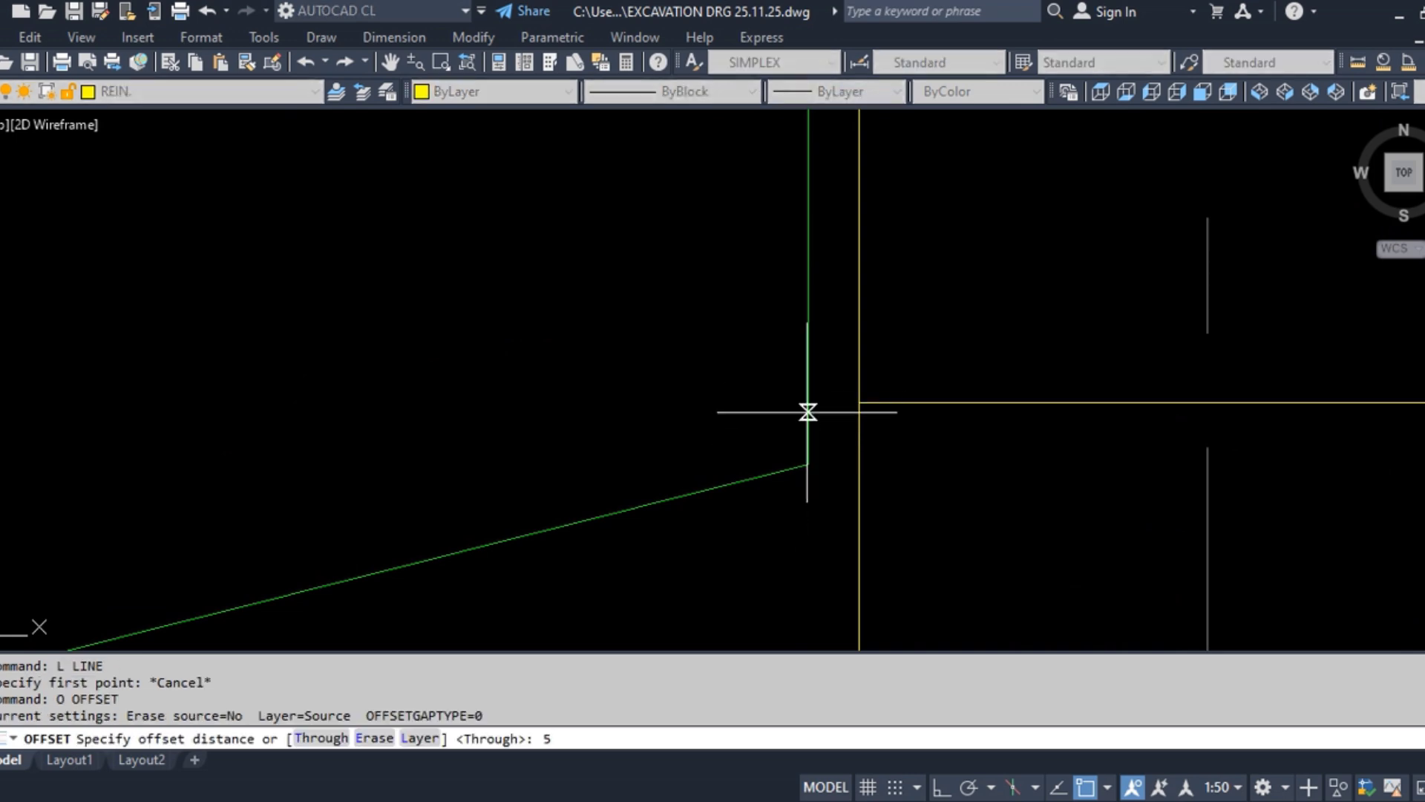
pyautogui.write('0')
pyautogui.press('Return')
pyautogui.click(808, 395)
pyautogui.click(705, 402)
pyautogui.scroll(-5, 594, 371)
pyautogui.click(763, 356)
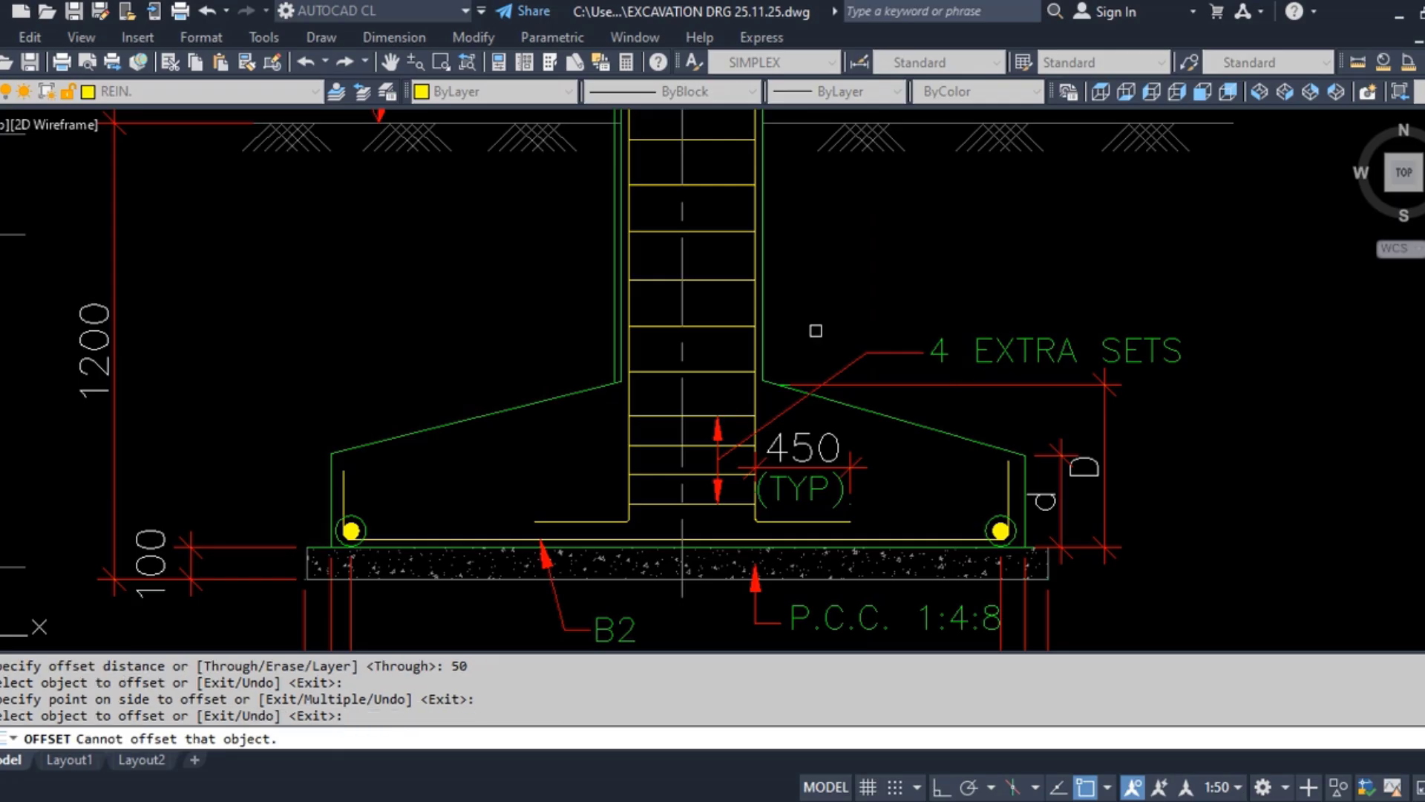
pyautogui.click(760, 314)
pyautogui.click(865, 315)
pyautogui.press('Escape')
# Draw a horizontal line with Ortho on between the two offset lines, just above where the column meets the footing slope
pyautogui.scroll(4, 600, 378)
pyautogui.scroll(4, 642, 380)
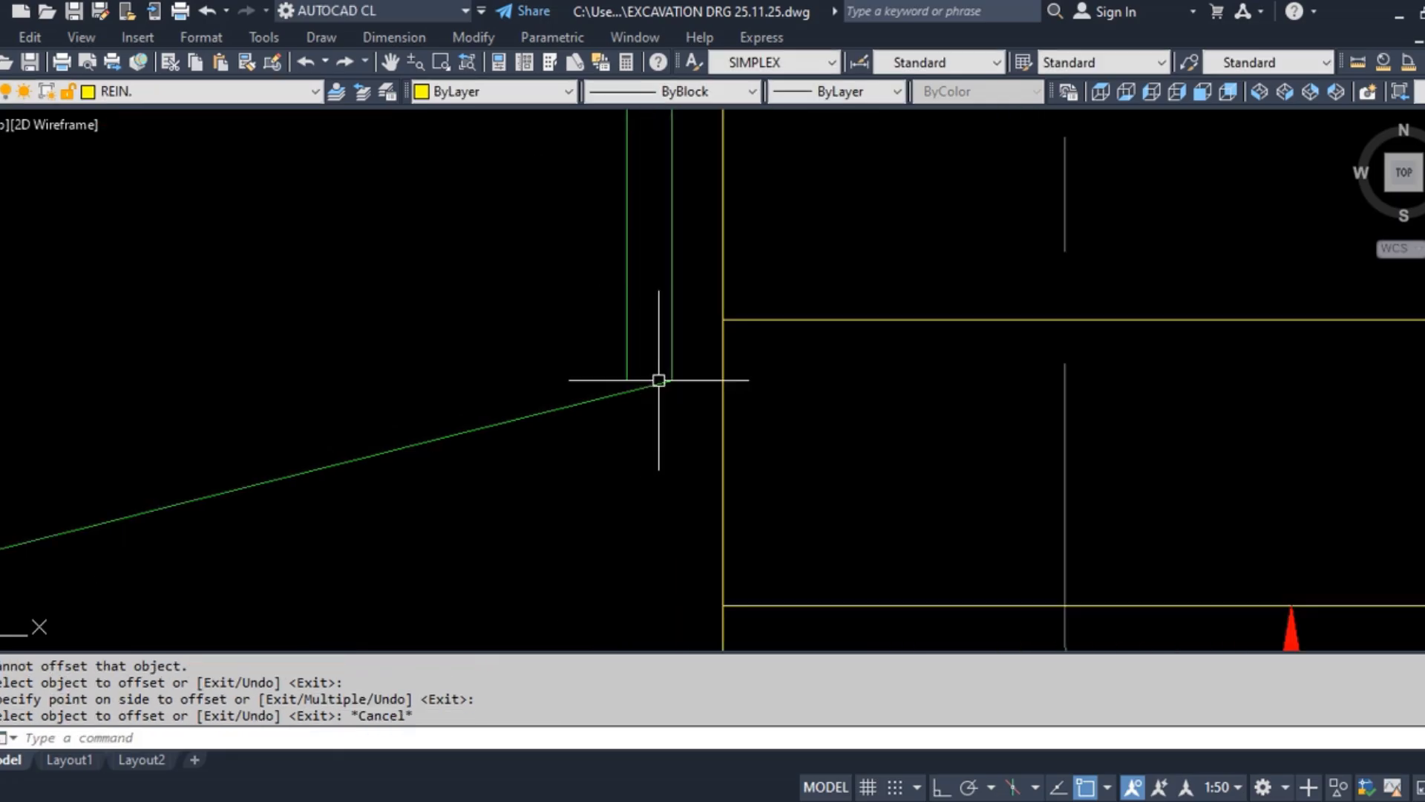
pyautogui.write('l')
pyautogui.press('Return')
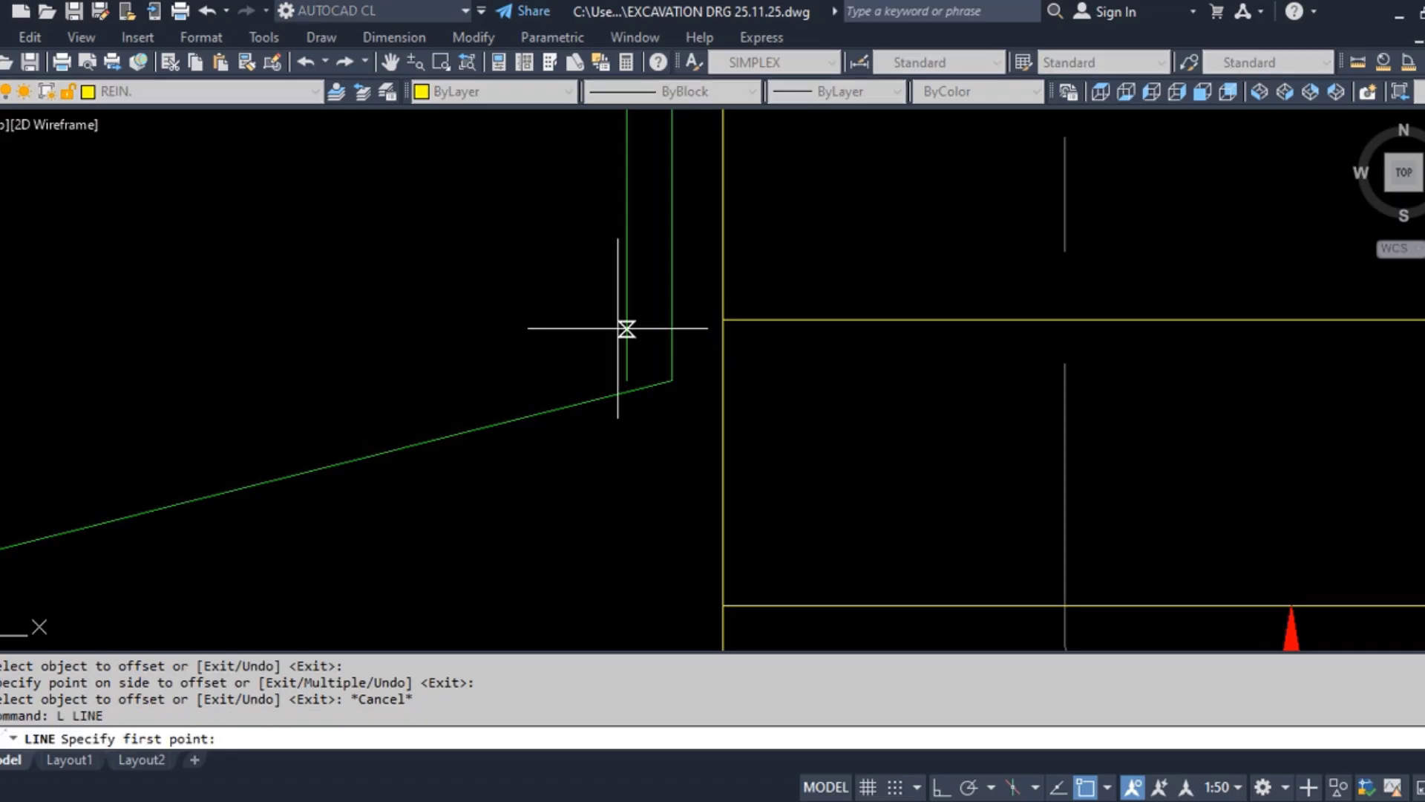
pyautogui.click(627, 328)
pyautogui.scroll(-3, 816, 350)
pyautogui.press('F8')
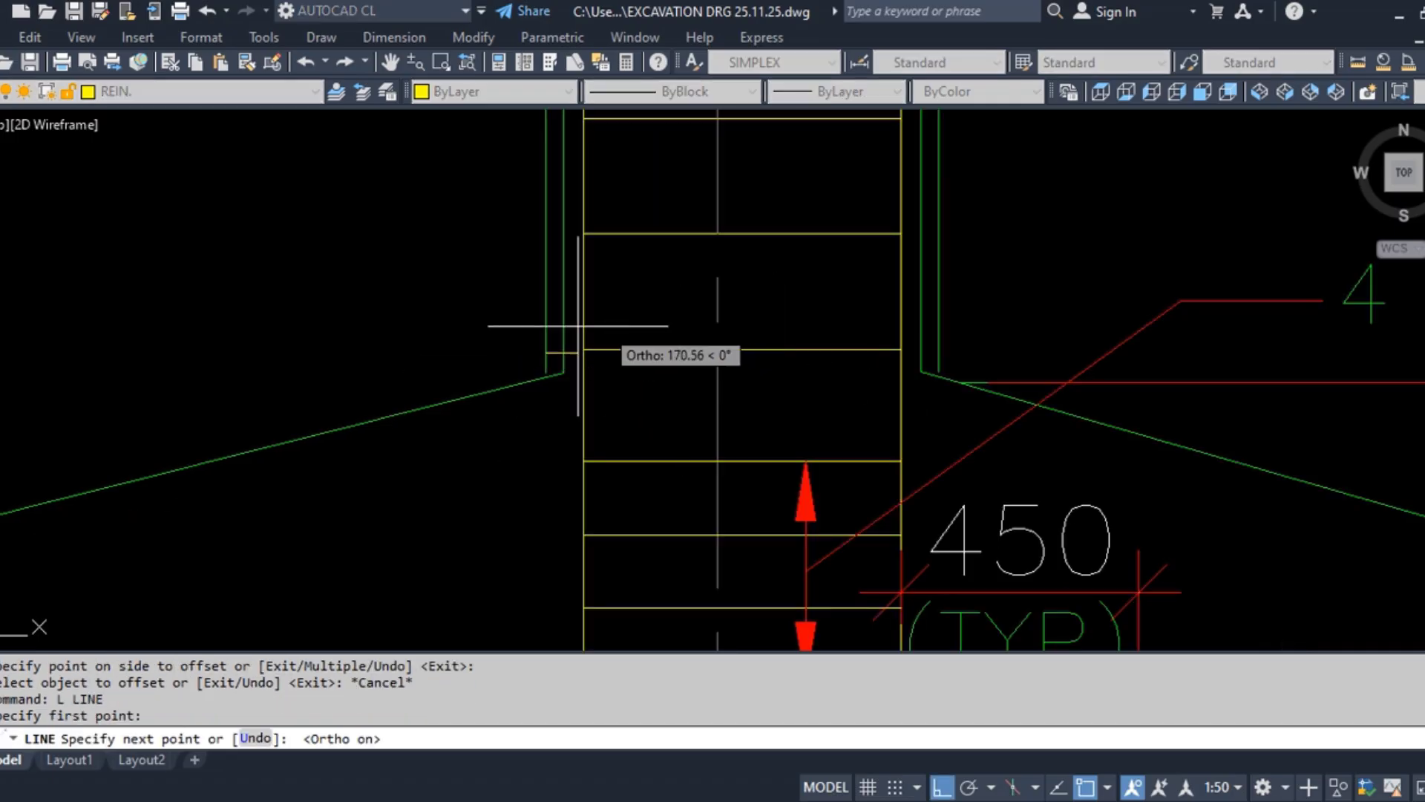
pyautogui.press('Escape')
pyautogui.press('Return')
pyautogui.click(546, 325)
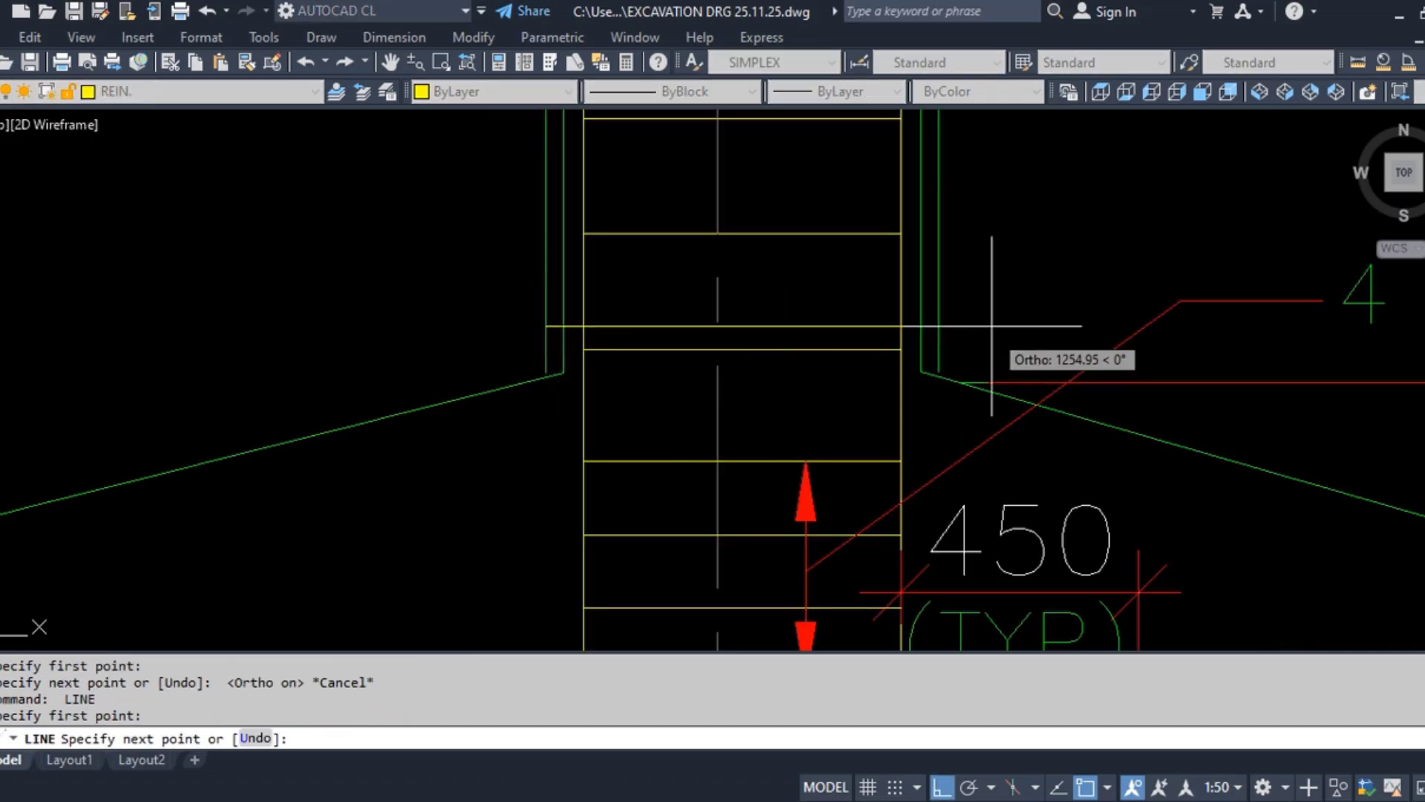
pyautogui.click(937, 325)
pyautogui.press('Return')
pyautogui.press('Escape')
# Fillet the horizontal line with the right offset line at radius 0, keeping the lower part of the offset line
pyautogui.scroll(4, 908, 330)
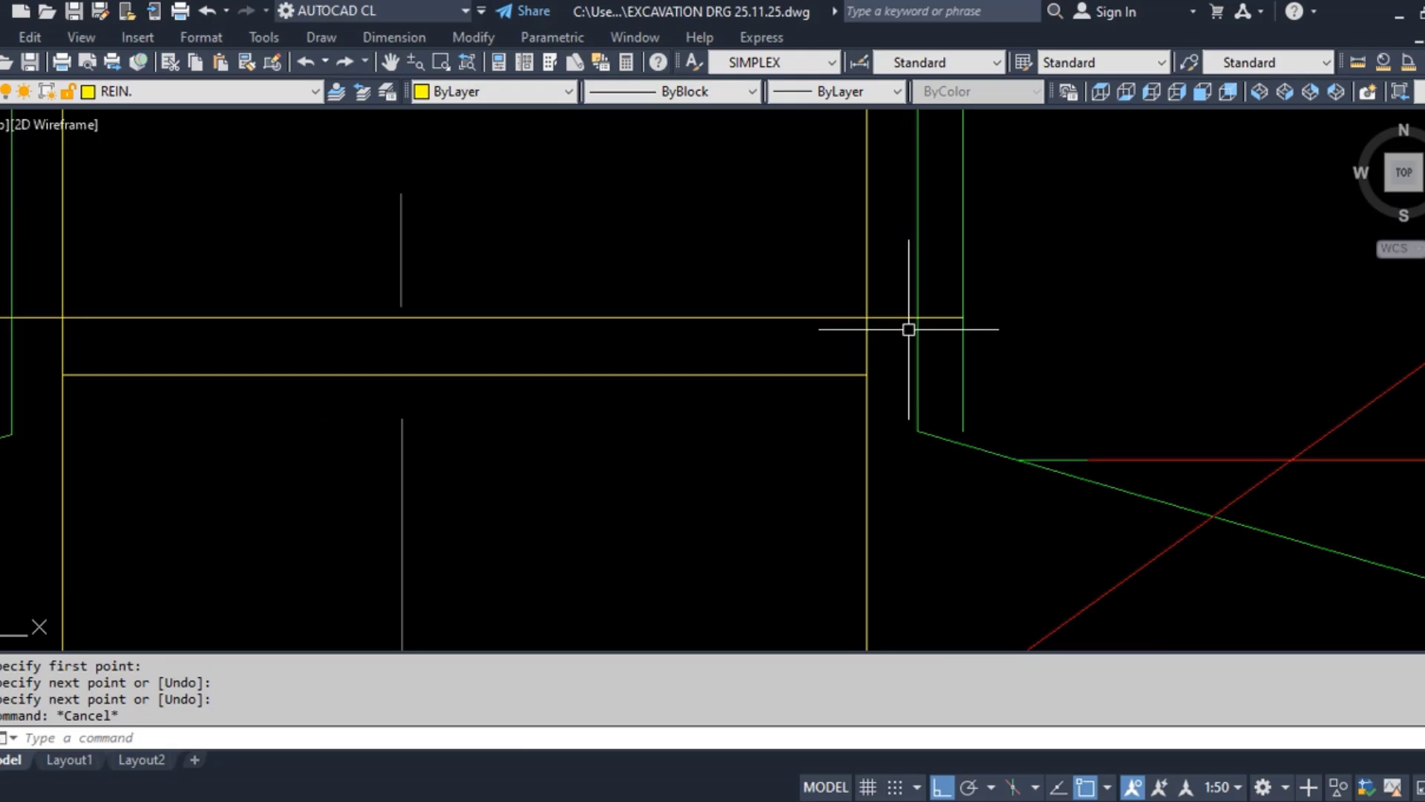
pyautogui.write('f')
pyautogui.press('Return')
pyautogui.click(916, 314)
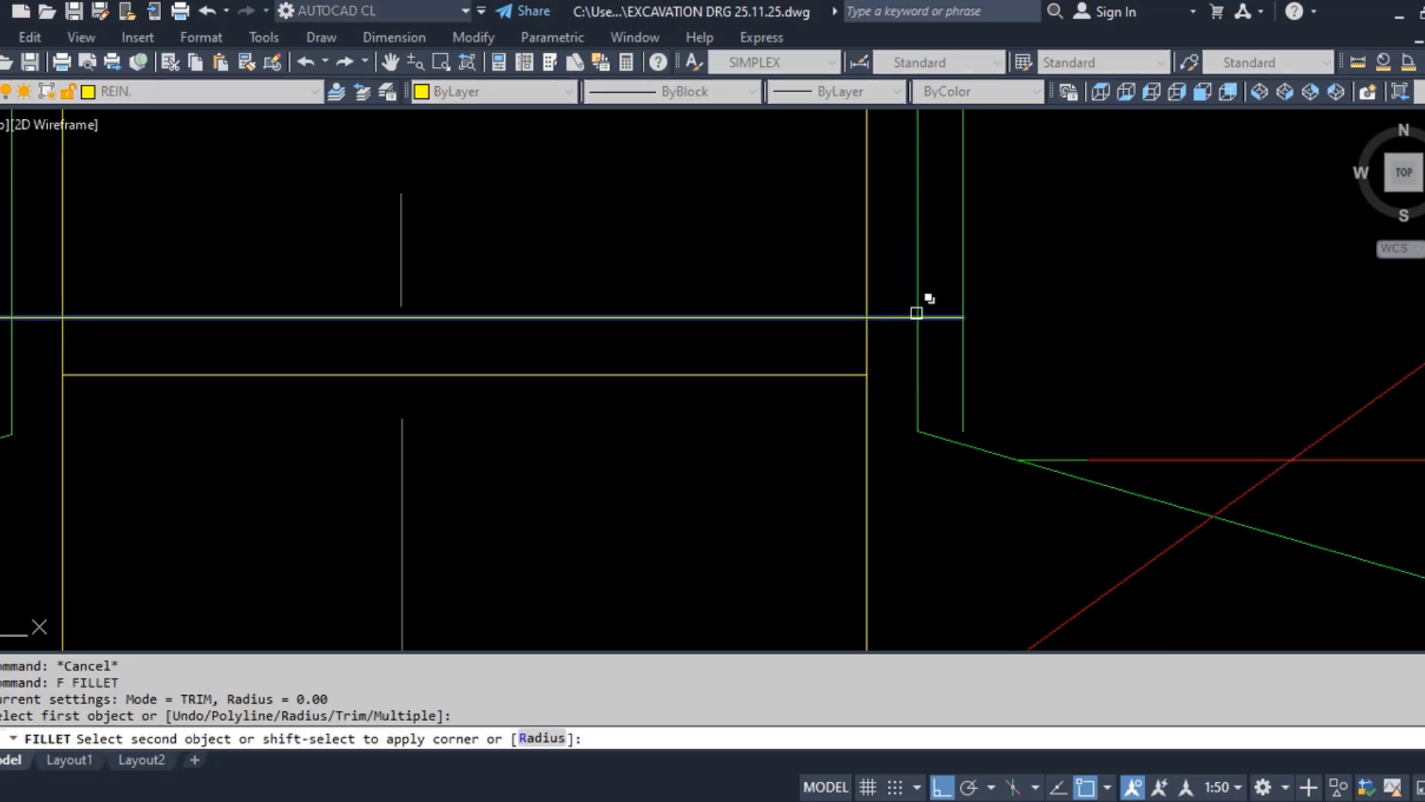
pyautogui.click(955, 334)
pyautogui.click(964, 340)
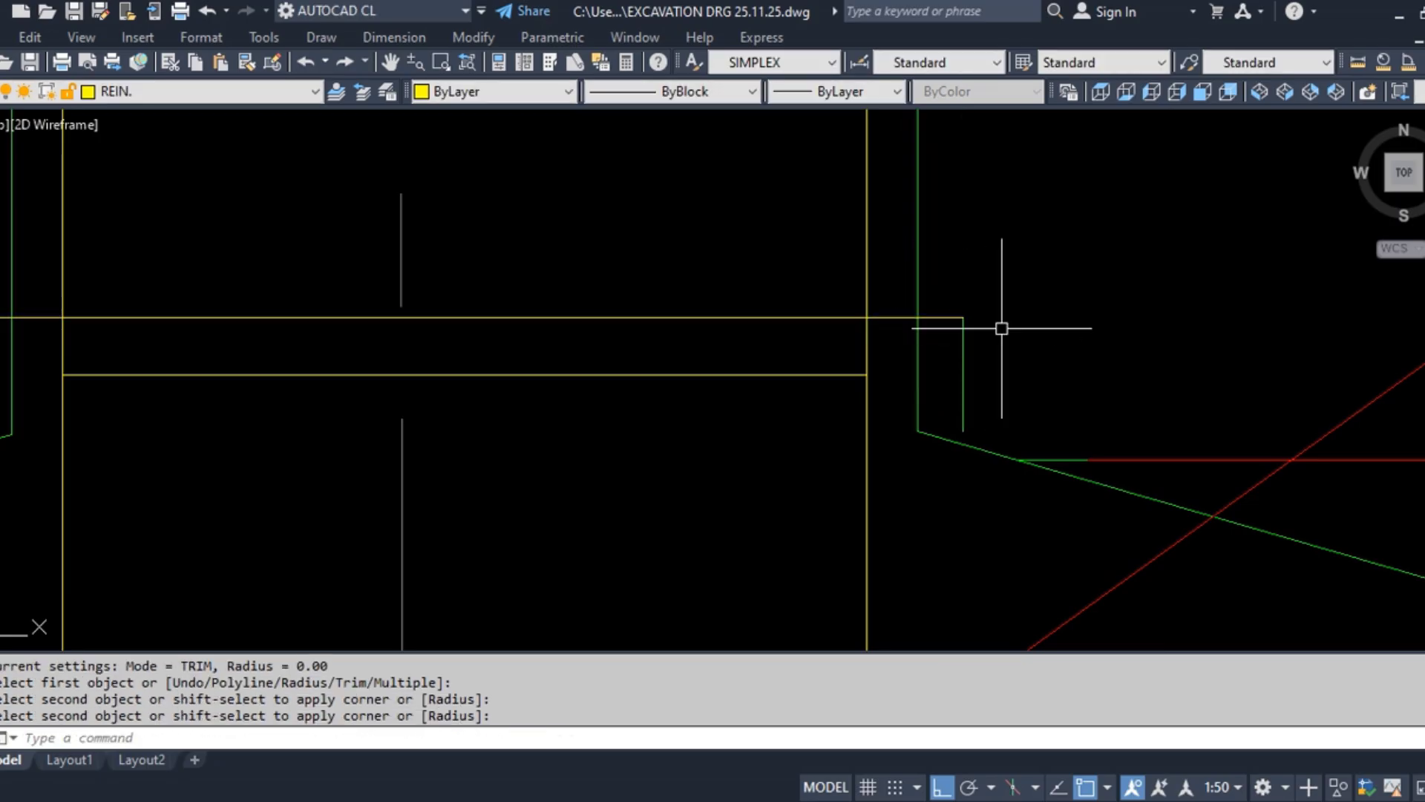
# Fillet the original left column face line with the horizontal line at radius 0
pyautogui.scroll(-4, 1004, 329)
pyautogui.press('Return')
pyautogui.scroll(4, 609, 333)
pyautogui.click(638, 334)
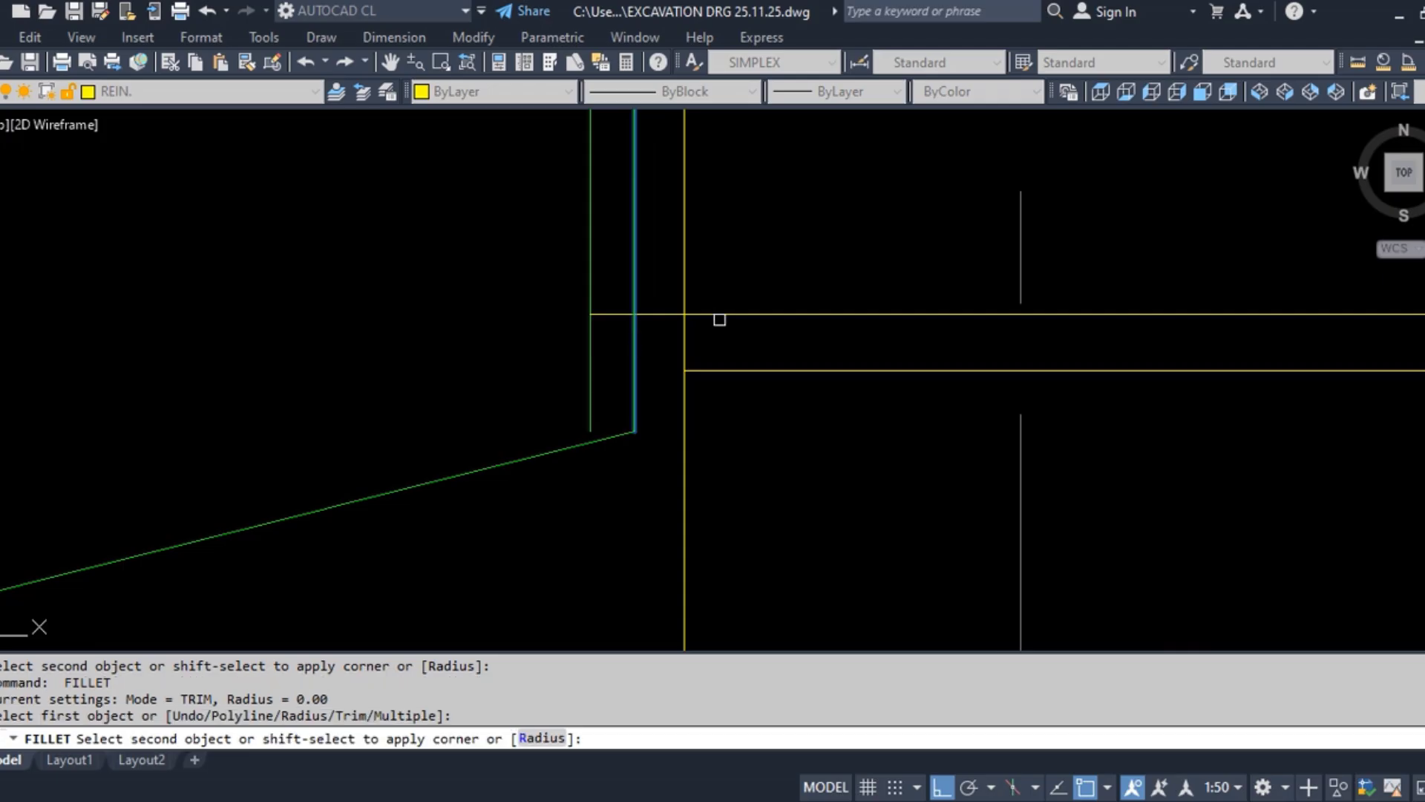
pyautogui.click(752, 313)
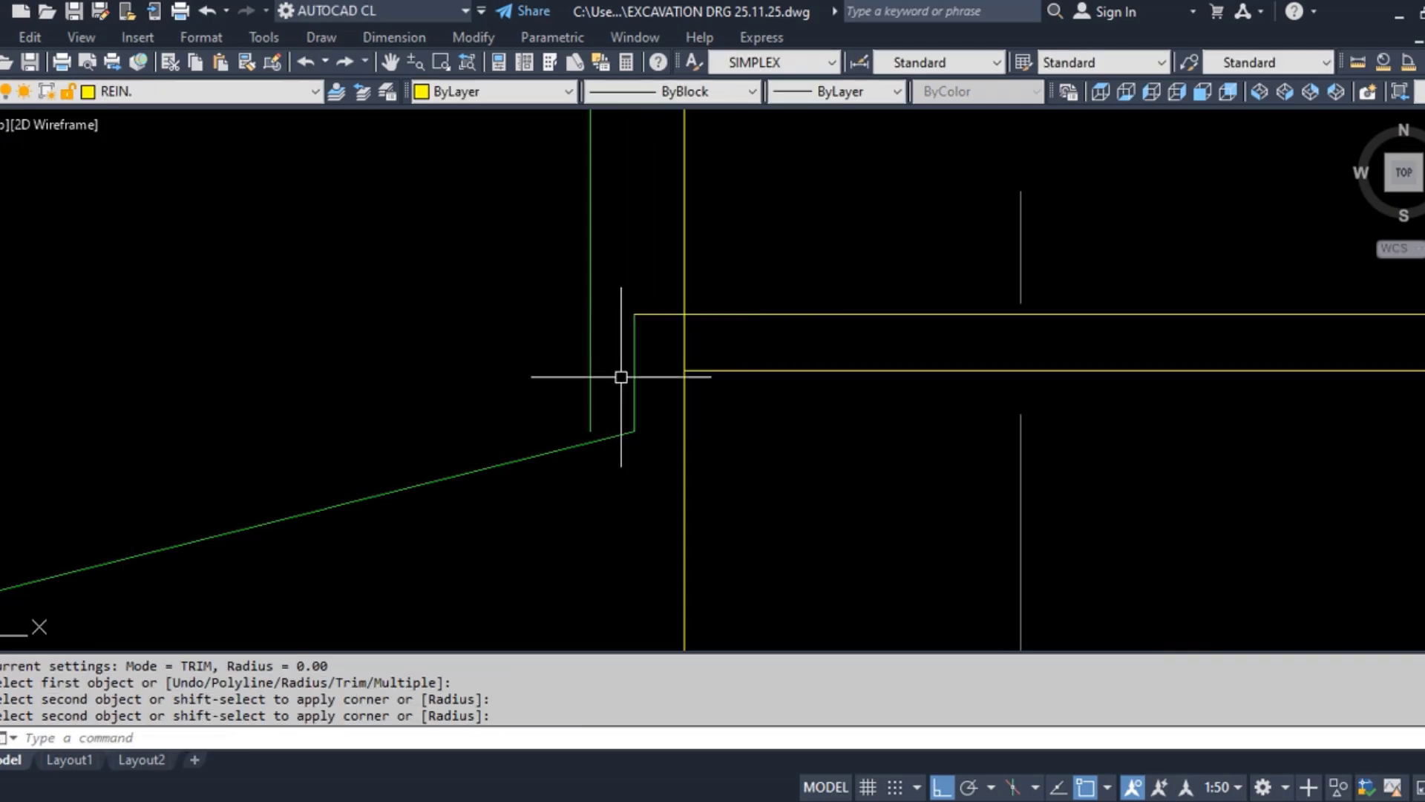
# Fillet the left offset line with the horizontal line at radius 0 to close the outer left corner
pyautogui.press('Return')
pyautogui.click(590, 375)
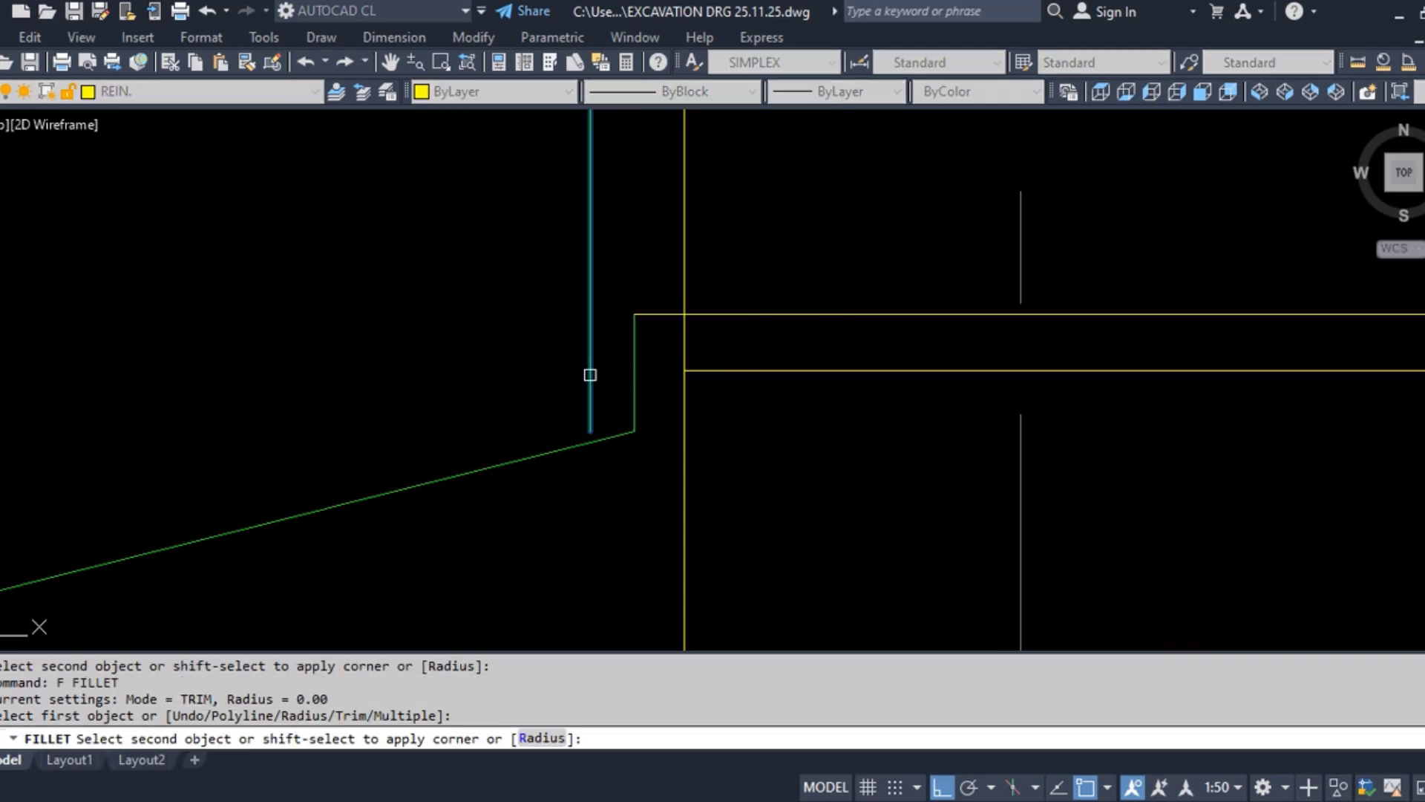
pyautogui.click(656, 319)
pyautogui.click(665, 315)
pyautogui.scroll(-4, 617, 412)
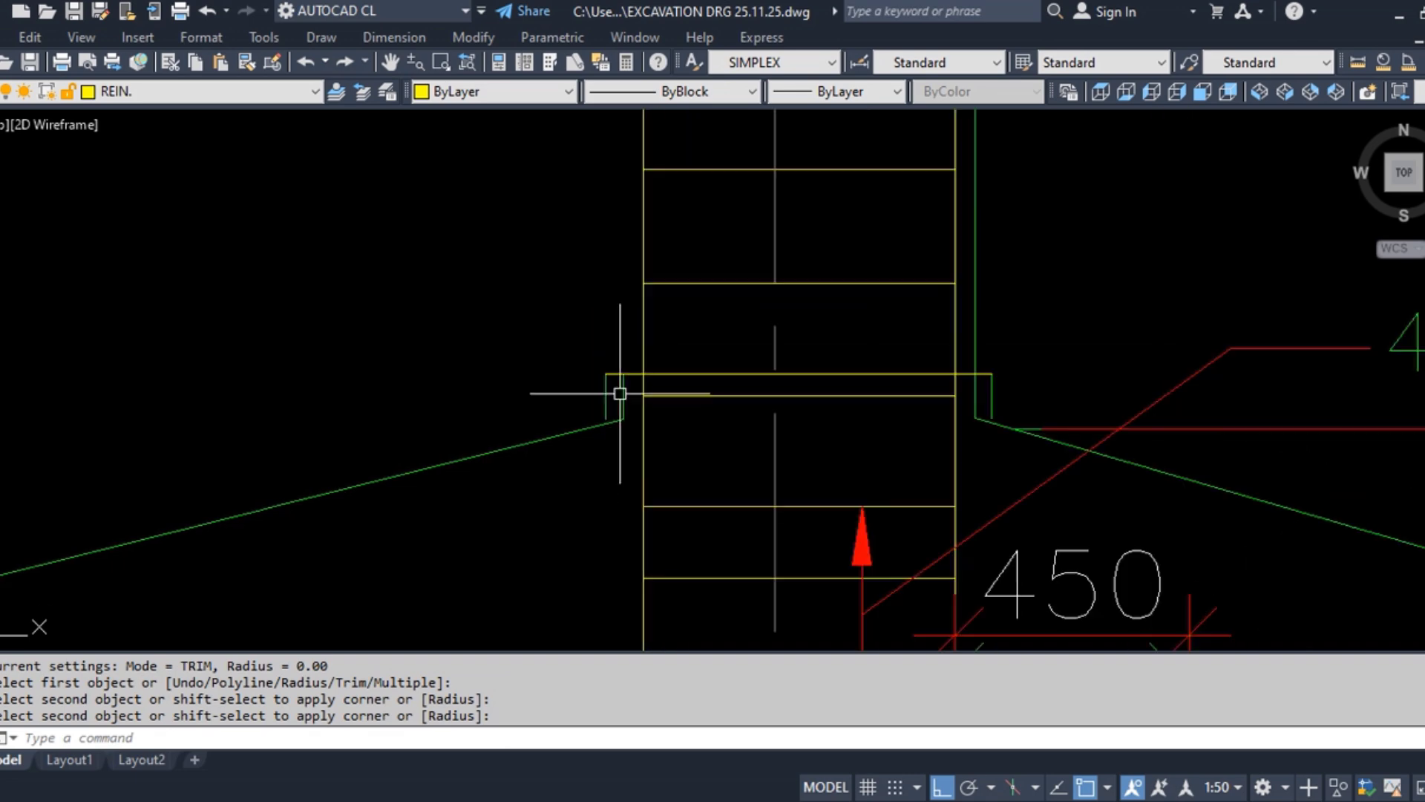
# Stretch the upper end of the left column face line up to the break line at the column top
pyautogui.click(627, 387)
pyautogui.click(624, 374)
pyautogui.moveTo(644, 263); pyautogui.dragTo(643, 536, button='middle')
pyautogui.scroll(-5, 647, 542)
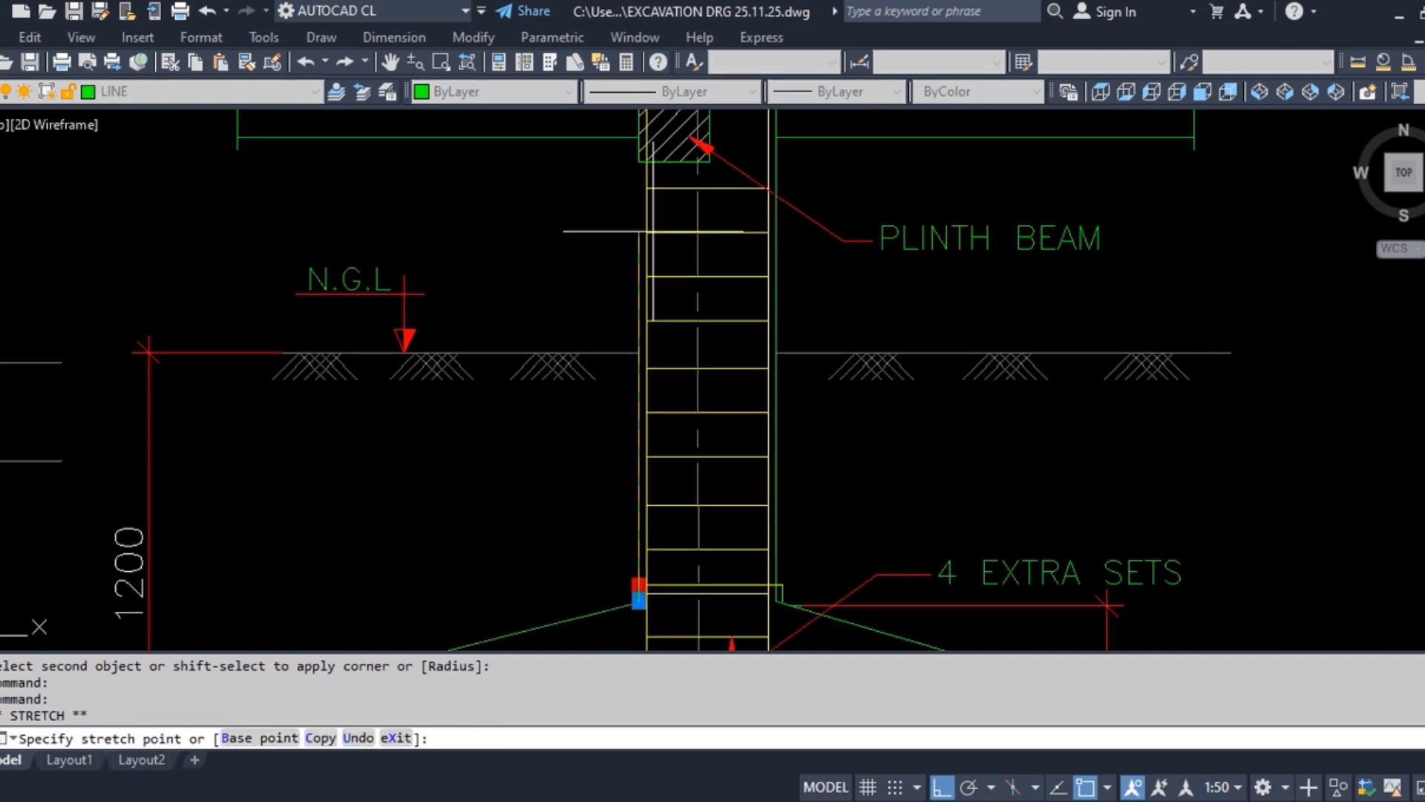
pyautogui.moveTo(650, 197); pyautogui.dragTo(674, 376, button='middle')
pyautogui.moveTo(649, 250); pyautogui.dragTo(686, 628, button='middle')
pyautogui.scroll(5, 700, 292)
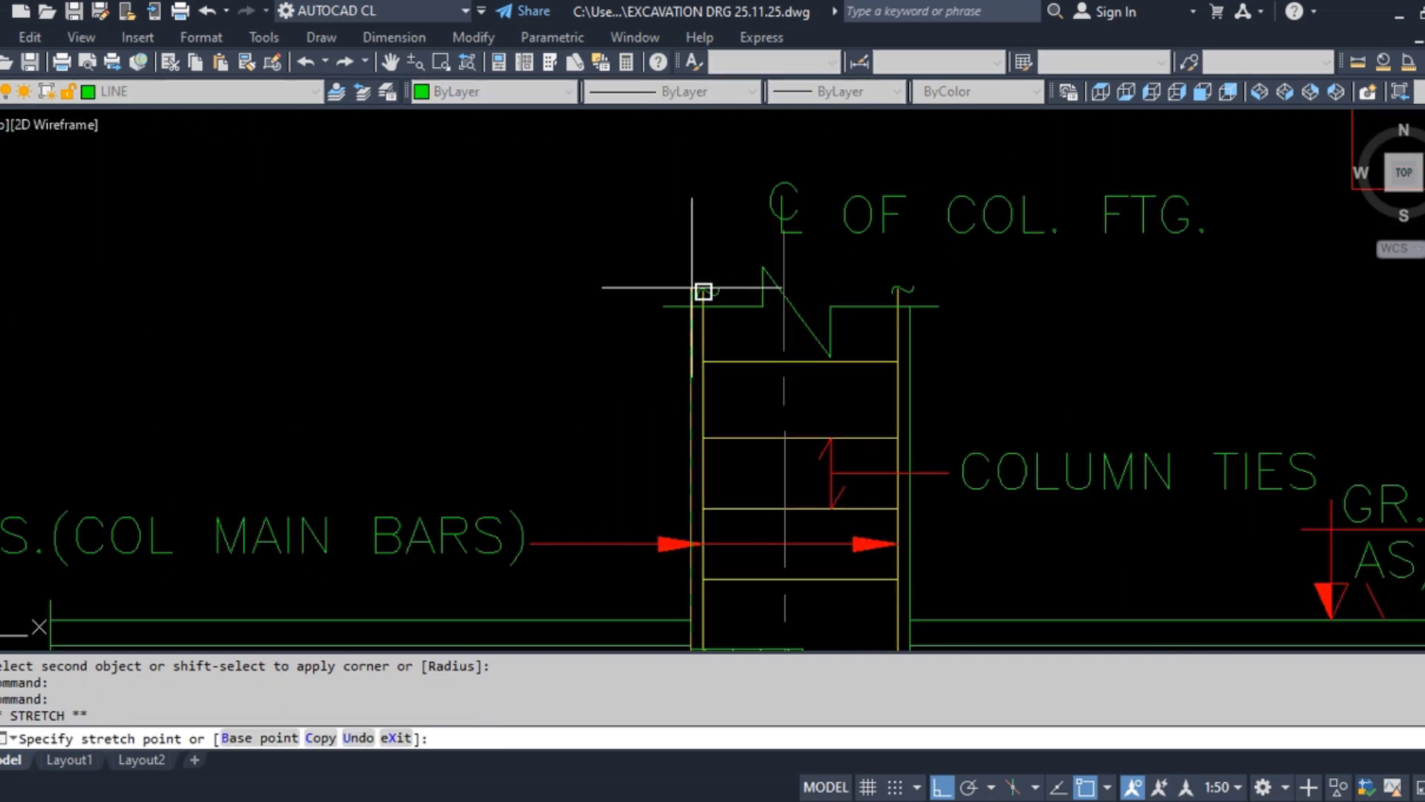
pyautogui.press('Escape')
pyautogui.scroll(-5, 672, 236)
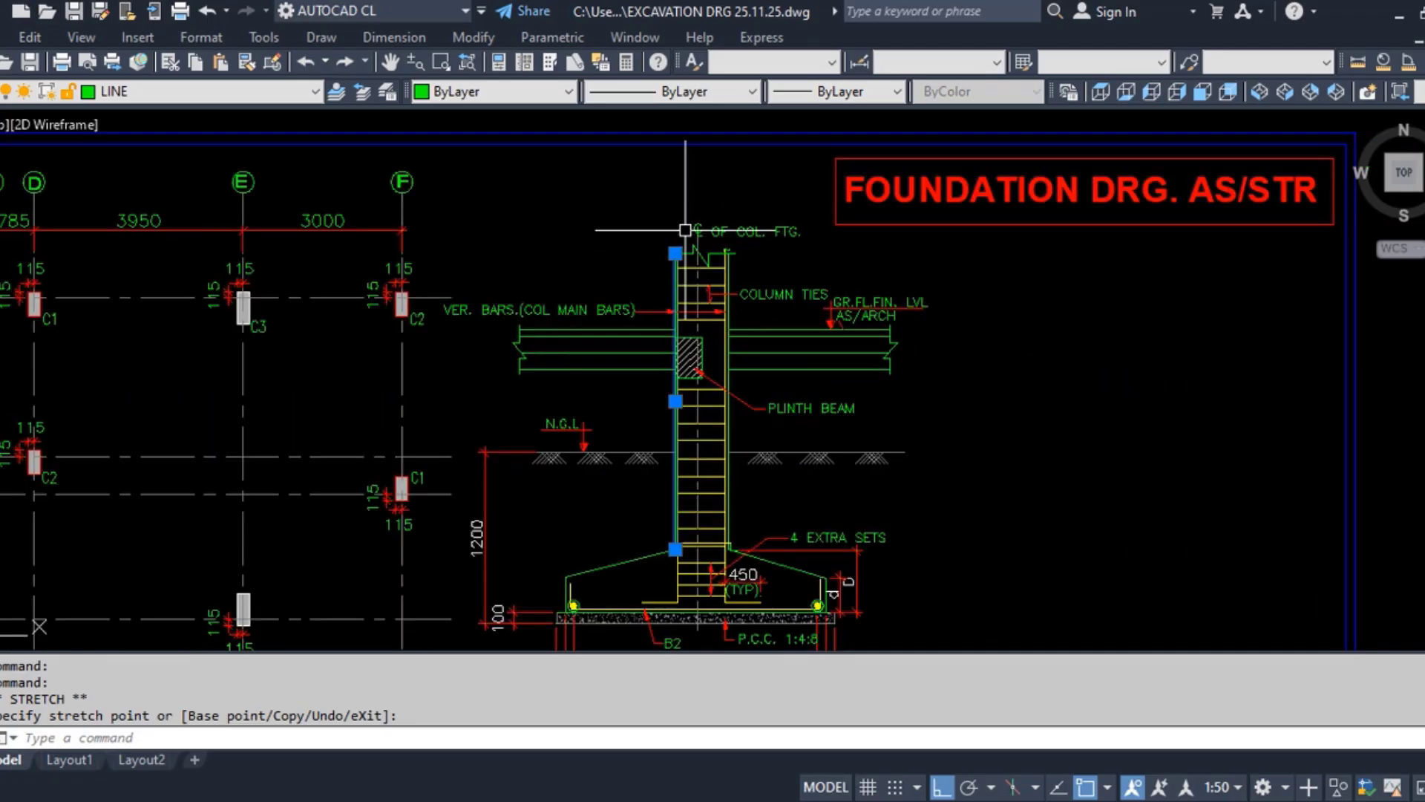
pyautogui.scroll(2, 680, 438)
pyautogui.scroll(8, 682, 464)
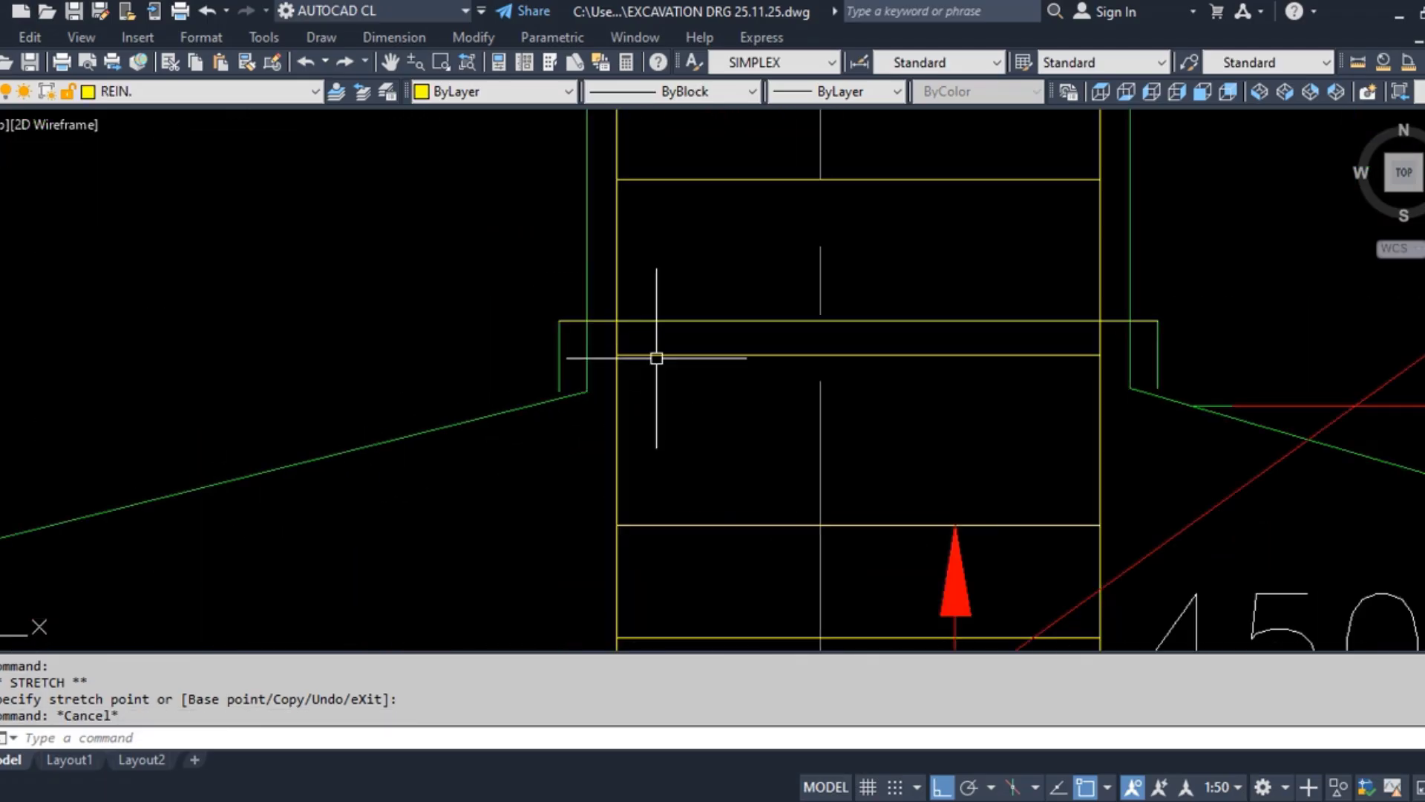
# Extend the left offset line down to the sloping top edge of the footing
pyautogui.scroll(4, 573, 392)
pyautogui.write('EX')
pyautogui.press('Return')
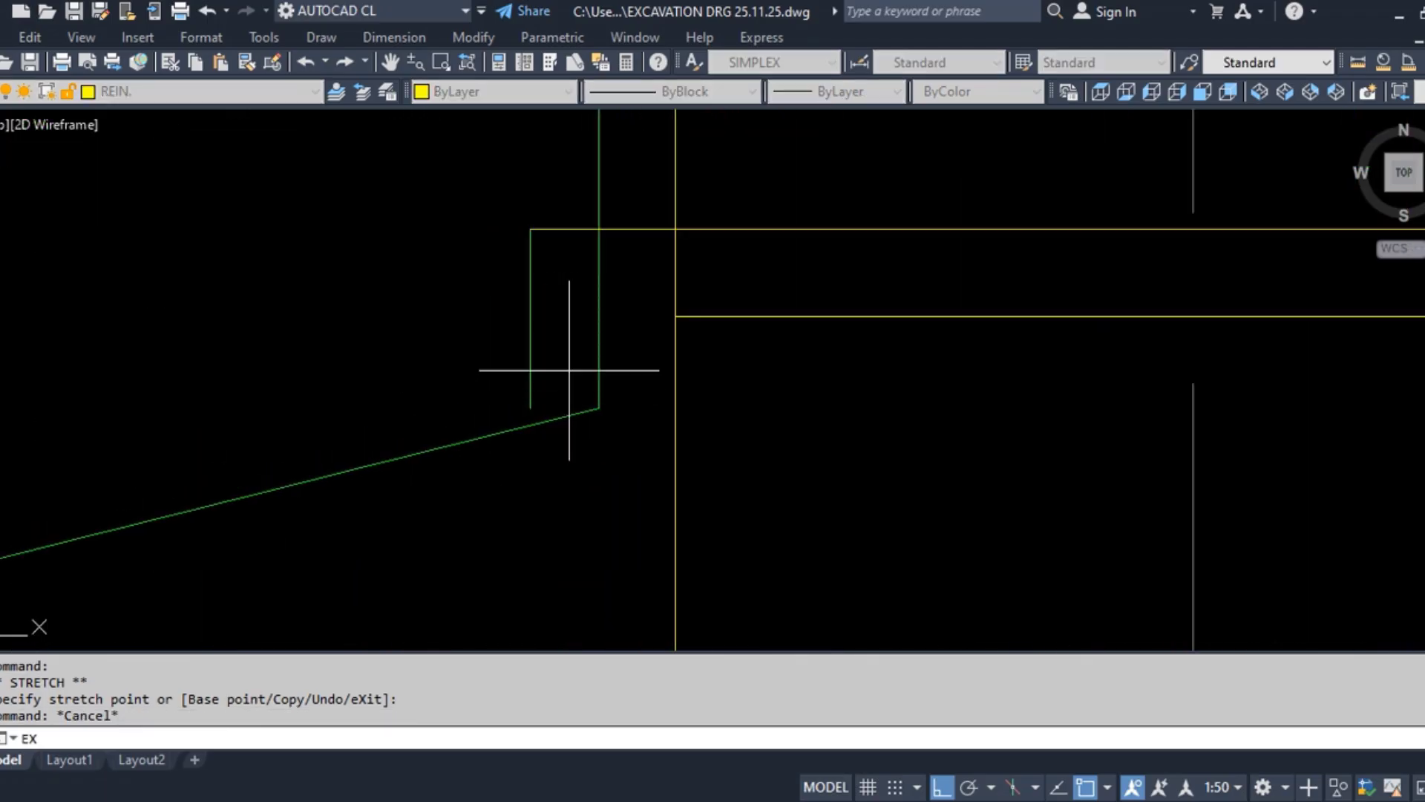
pyautogui.click(570, 370)
pyautogui.click(557, 488)
pyautogui.press('Return')
pyautogui.click(572, 377)
pyautogui.click(471, 400)
pyautogui.press('Return')
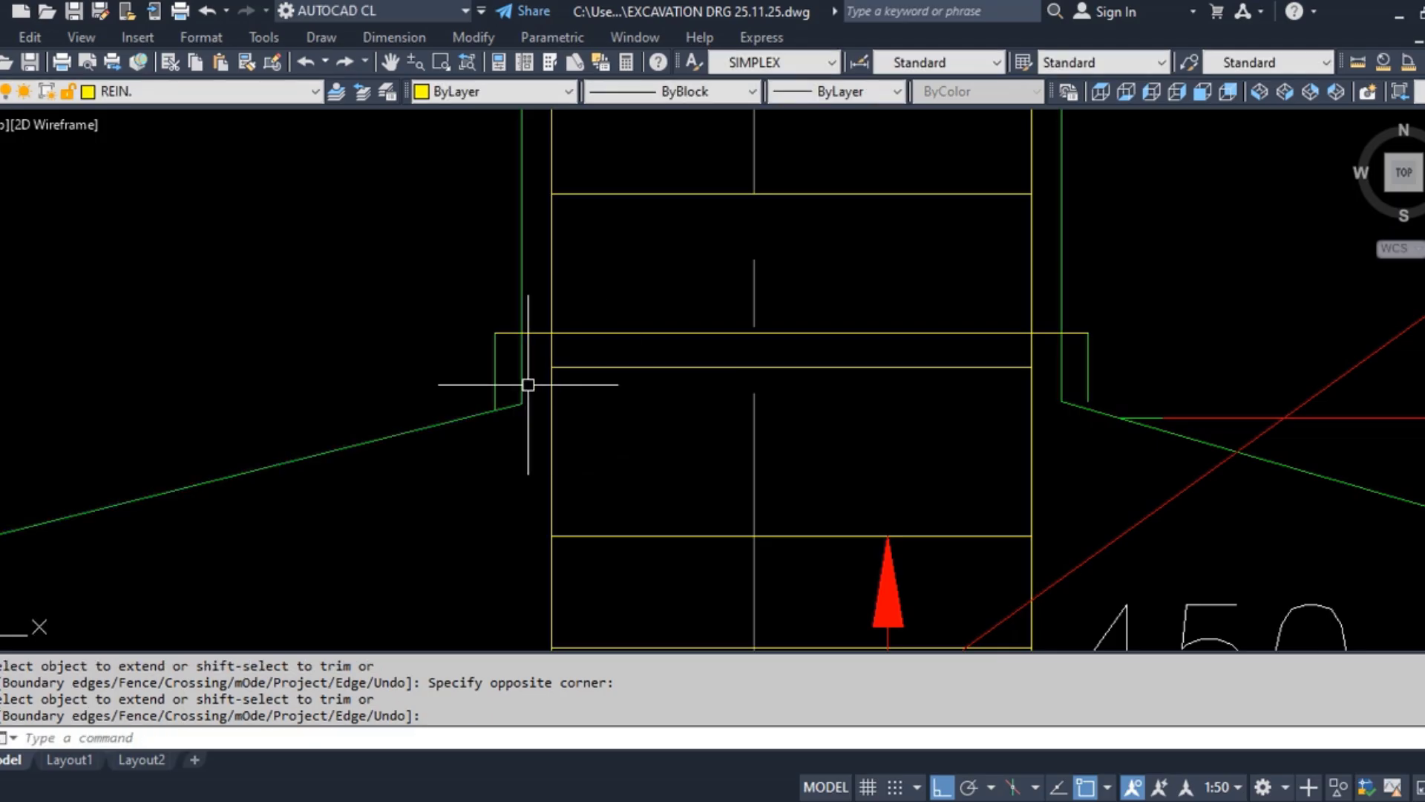
# Match the horizontal ledge line's properties to those of the green left offset line
pyautogui.write('MA')
pyautogui.press('Return')
pyautogui.click(504, 376)
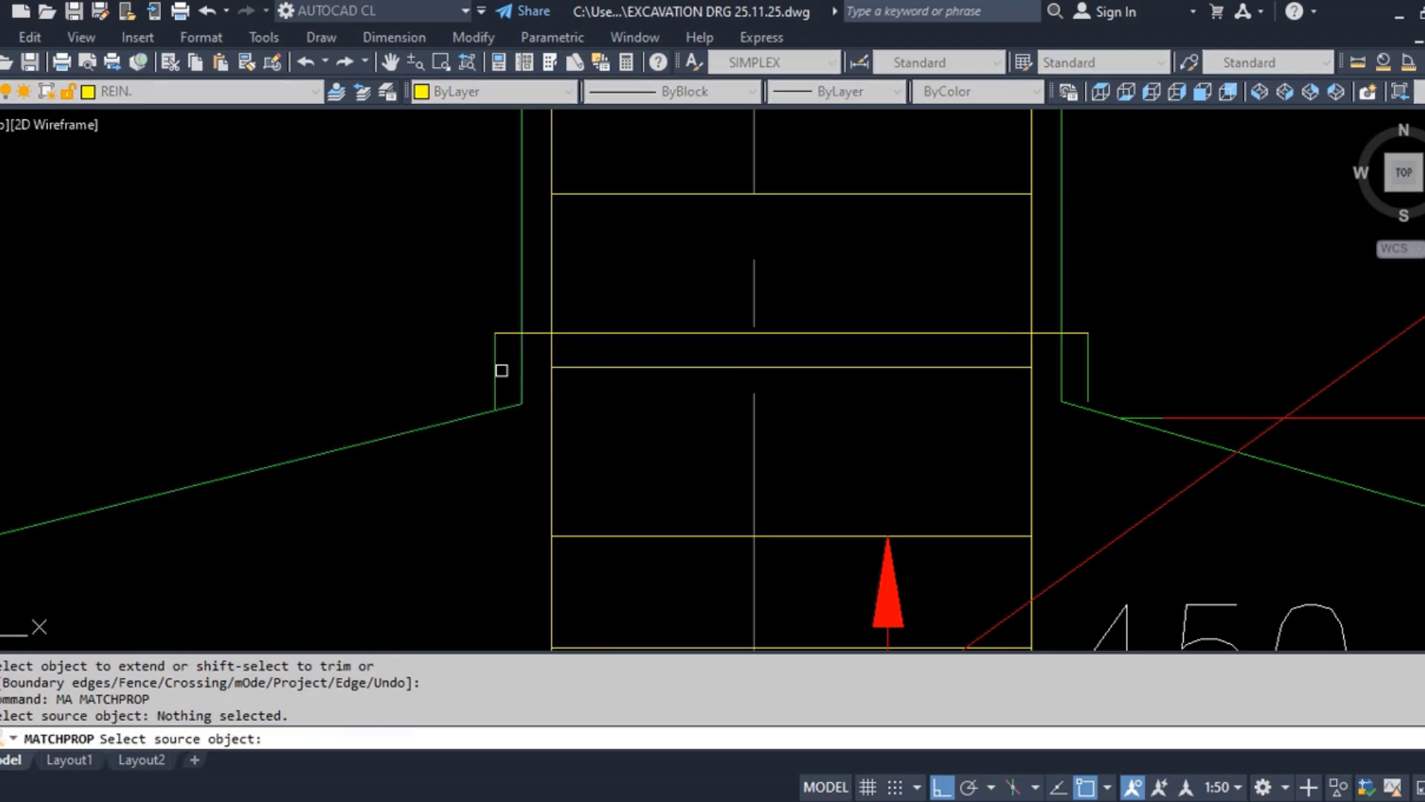
pyautogui.click(499, 369)
pyautogui.click(623, 332)
pyautogui.press('Return')
# Trim both green column face lines below the horizontal ledge line, using that line as the cutting edge
pyautogui.scroll(4, 516, 358)
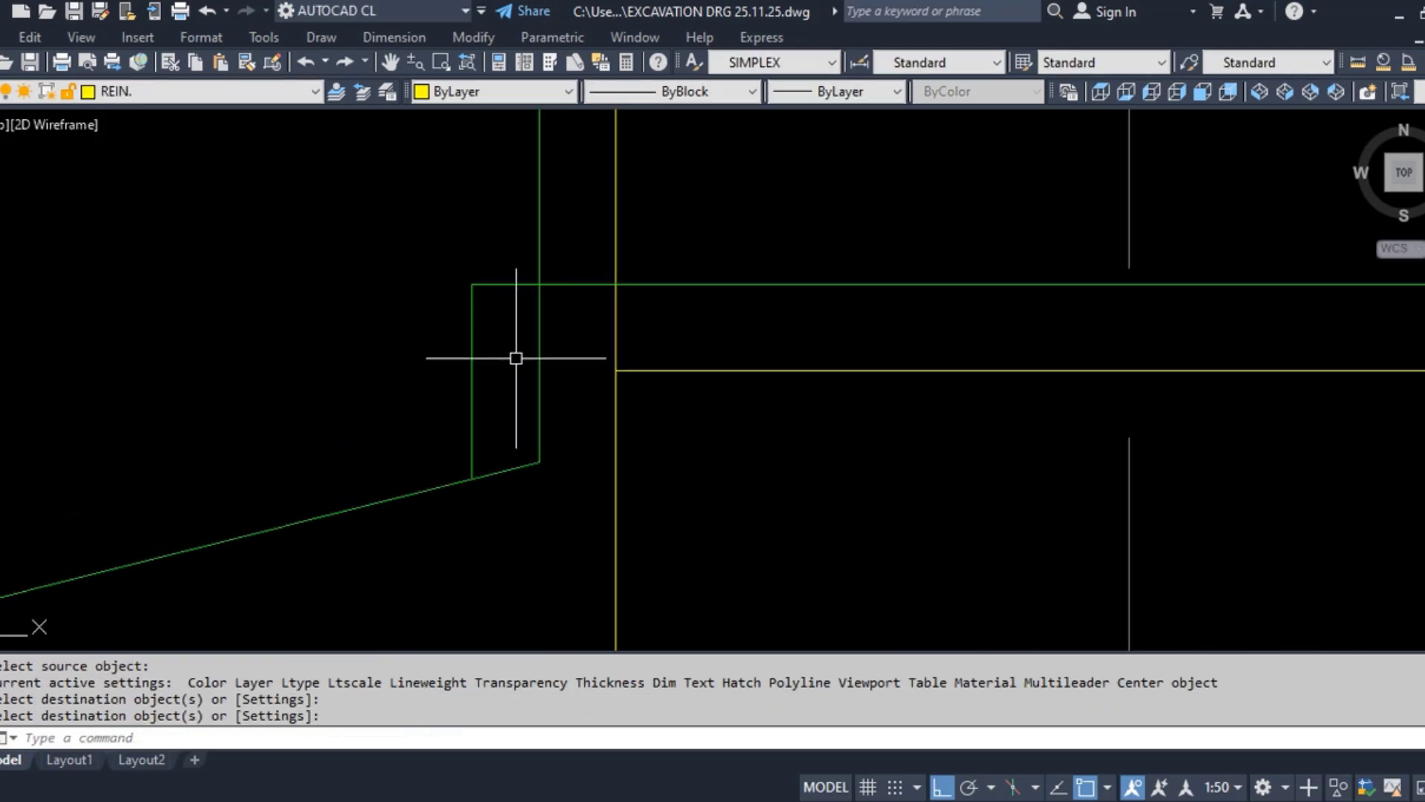
pyautogui.write('TR')
pyautogui.press('Return')
pyautogui.click(518, 358)
pyautogui.click(454, 266)
pyautogui.press('Return')
pyautogui.click(540, 343)
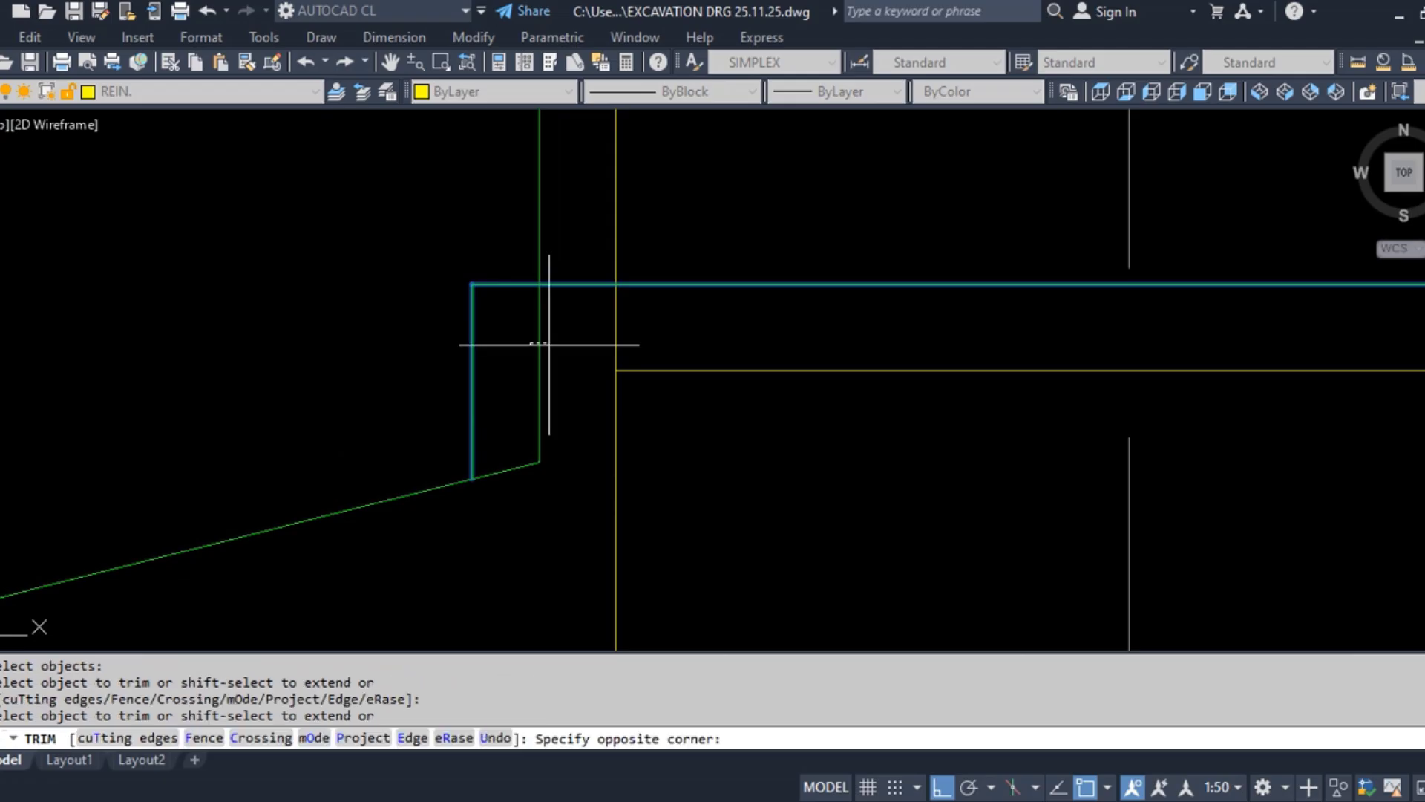
pyautogui.scroll(-4, 416, 339)
pyautogui.click(981, 342)
pyautogui.scroll(2, 1032, 326)
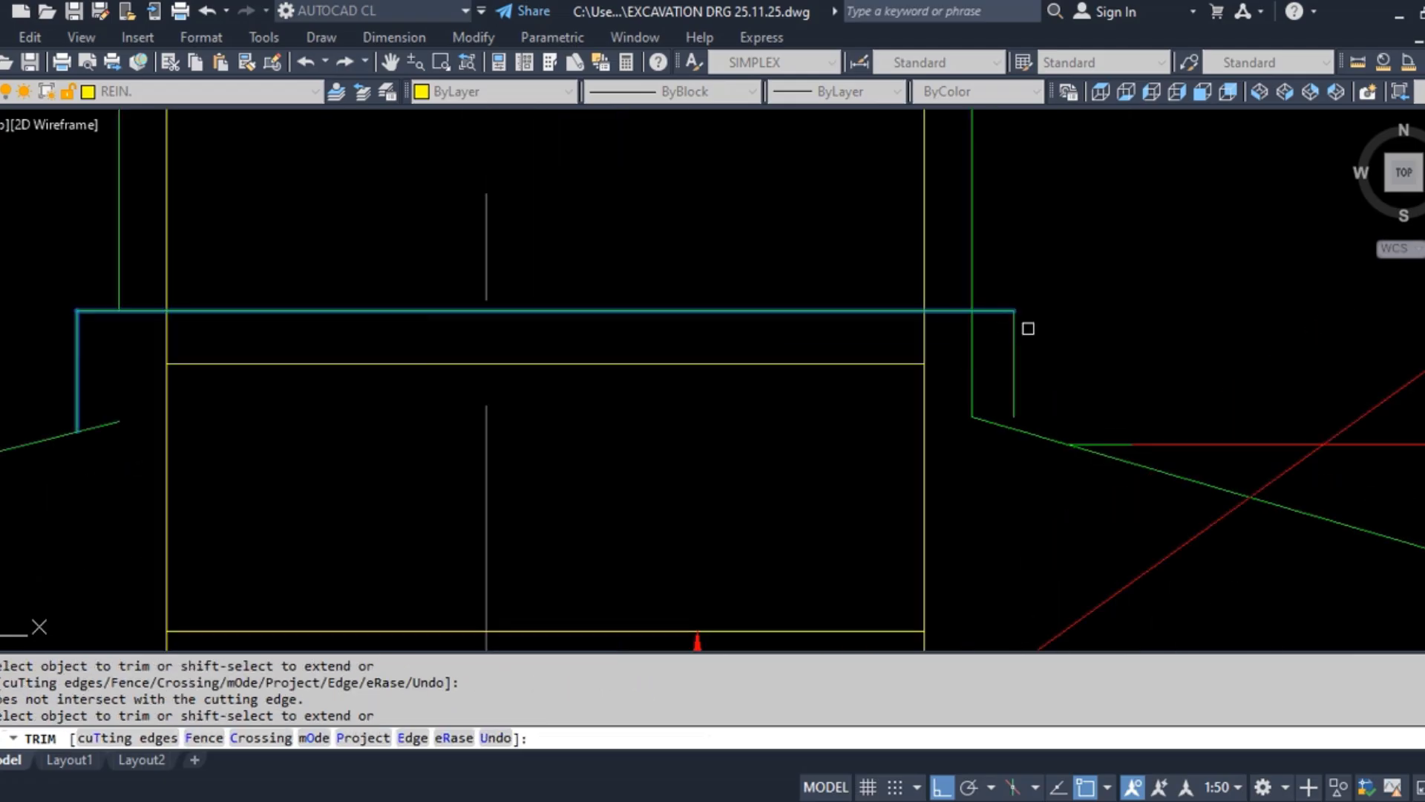
pyautogui.click(978, 343)
pyautogui.press('Escape')
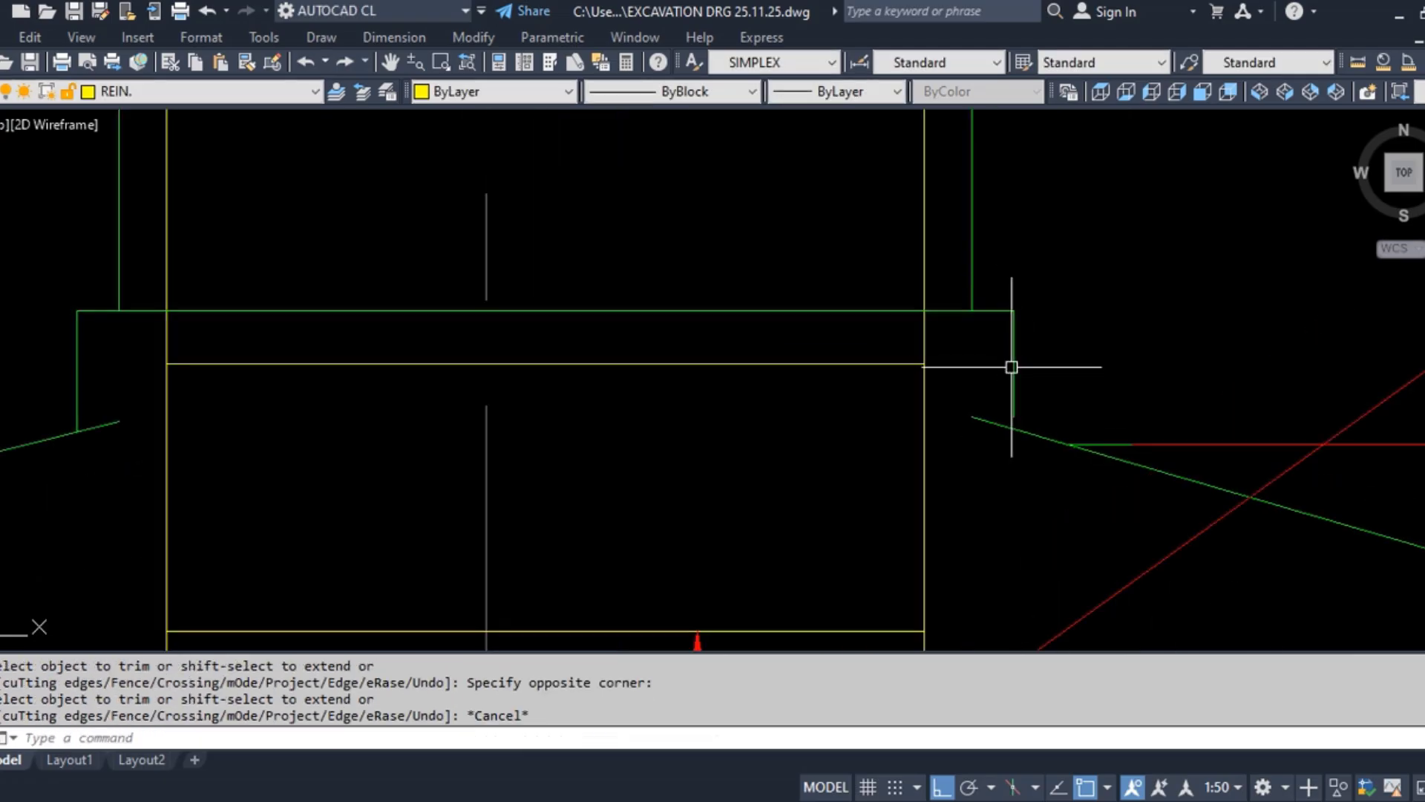
# Fillet the outer vertical ledge lines with the footing slopes on both sides at radius 0
pyautogui.write('F')
pyautogui.press('Return')
pyautogui.click(1018, 357)
pyautogui.click(1032, 436)
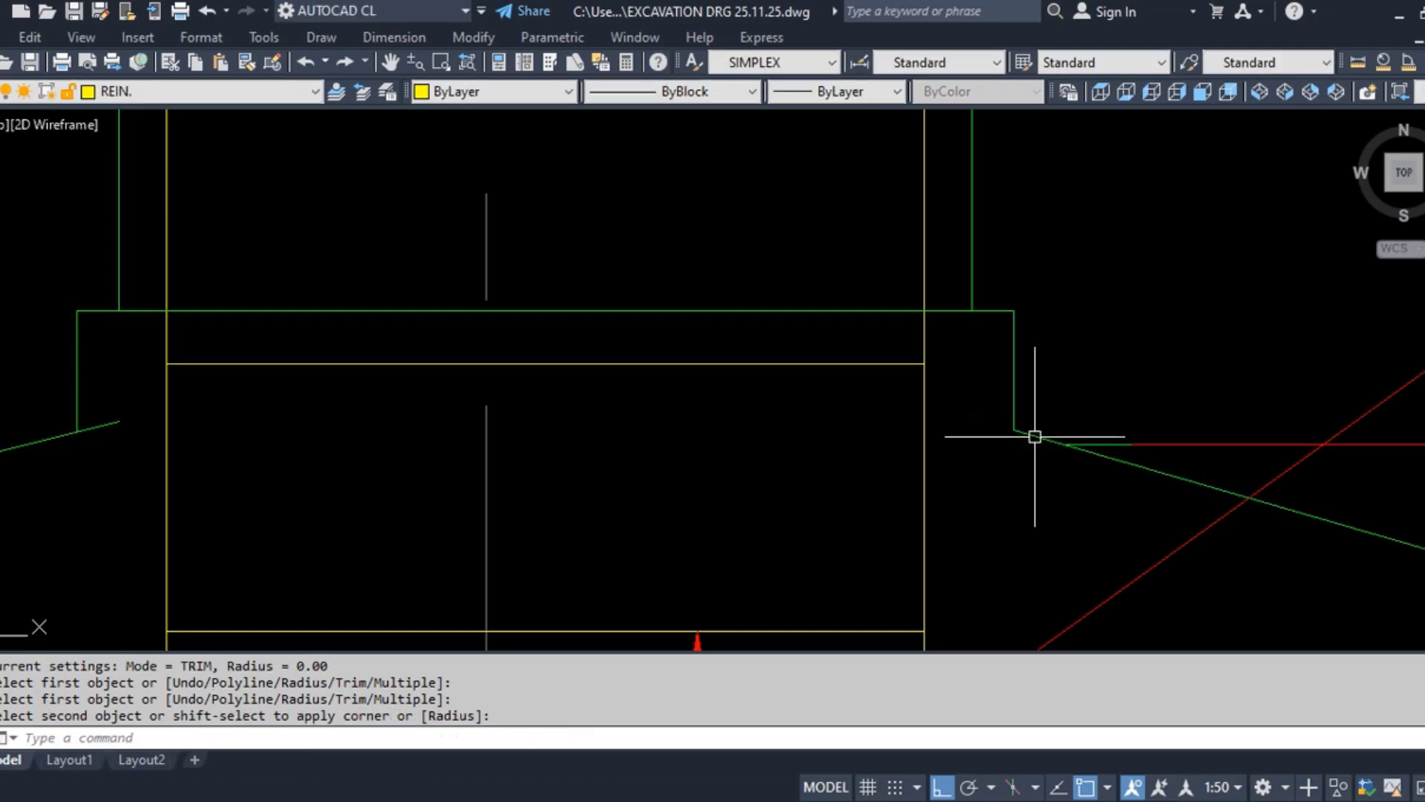
pyautogui.scroll(-4, 1047, 371)
pyautogui.press('Return')
pyautogui.click(654, 378)
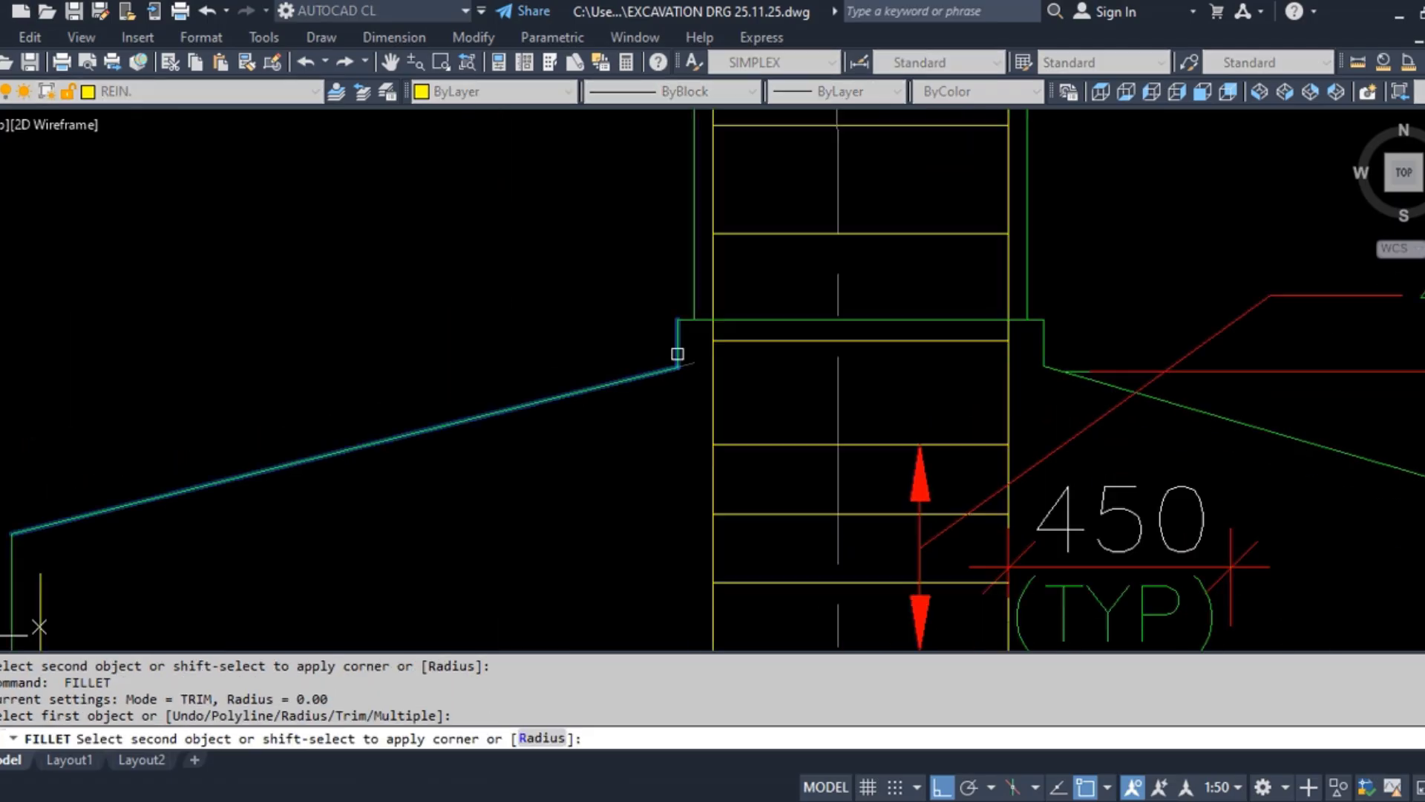
pyautogui.click(678, 350)
# Fillet the outer left part of the horizontal ledge line with the left column face at radius 0
pyautogui.press('Return')
pyautogui.scroll(4, 678, 321)
pyautogui.click(690, 300)
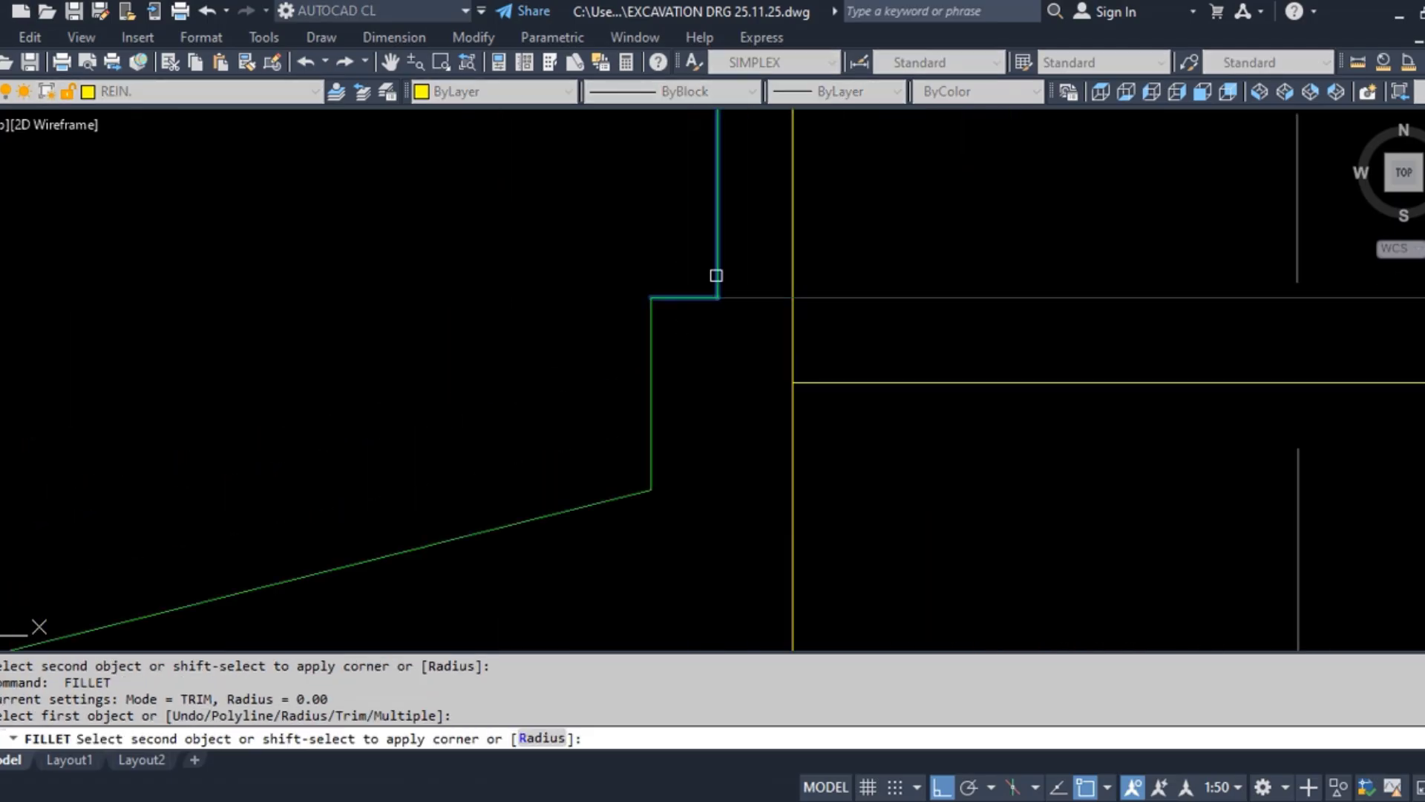
pyautogui.click(715, 277)
# Draw a short horizontal line from the lower end of the right column face to the top of the right ledge line
pyautogui.scroll(-5, 700, 277)
pyautogui.scroll(3, 1151, 330)
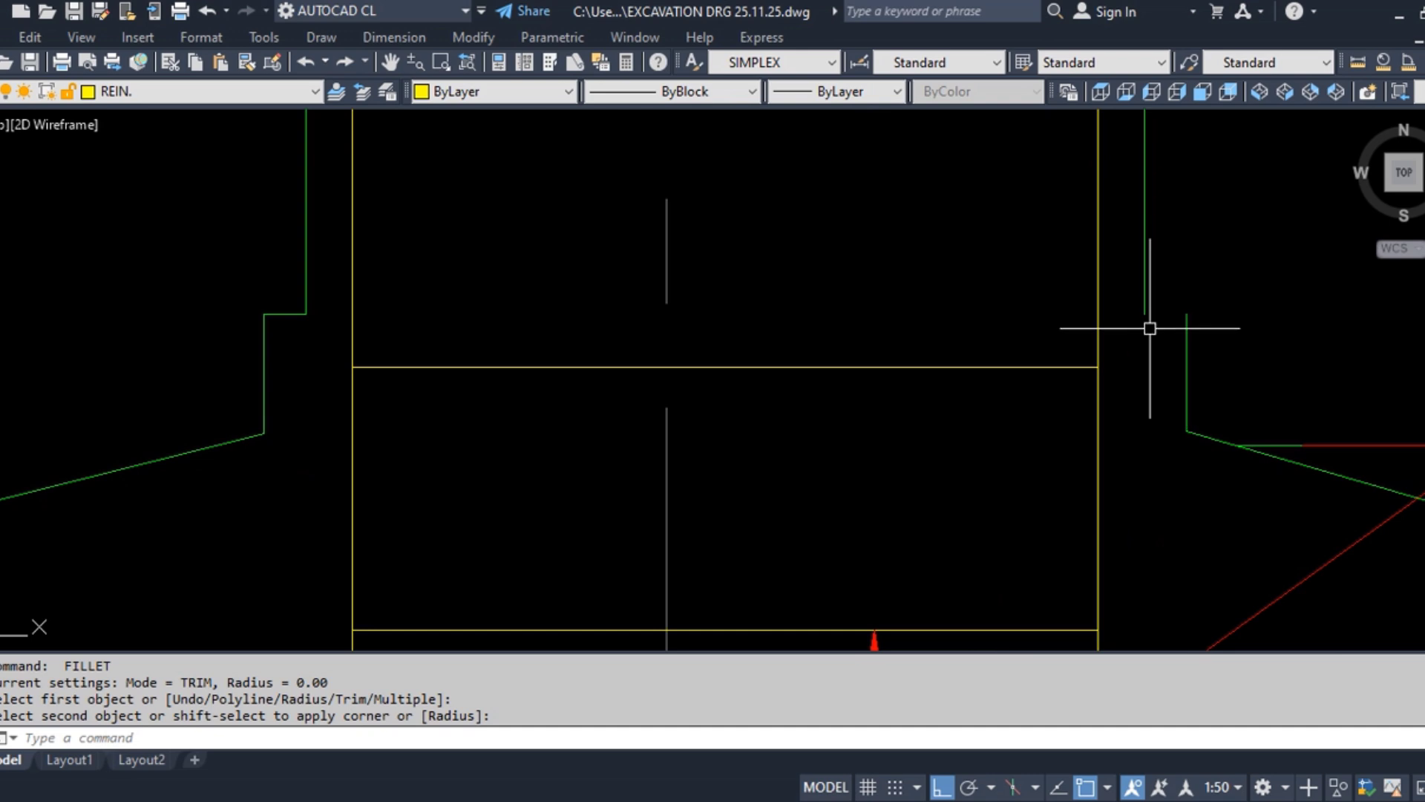
pyautogui.press('Return')
pyautogui.click(1144, 313)
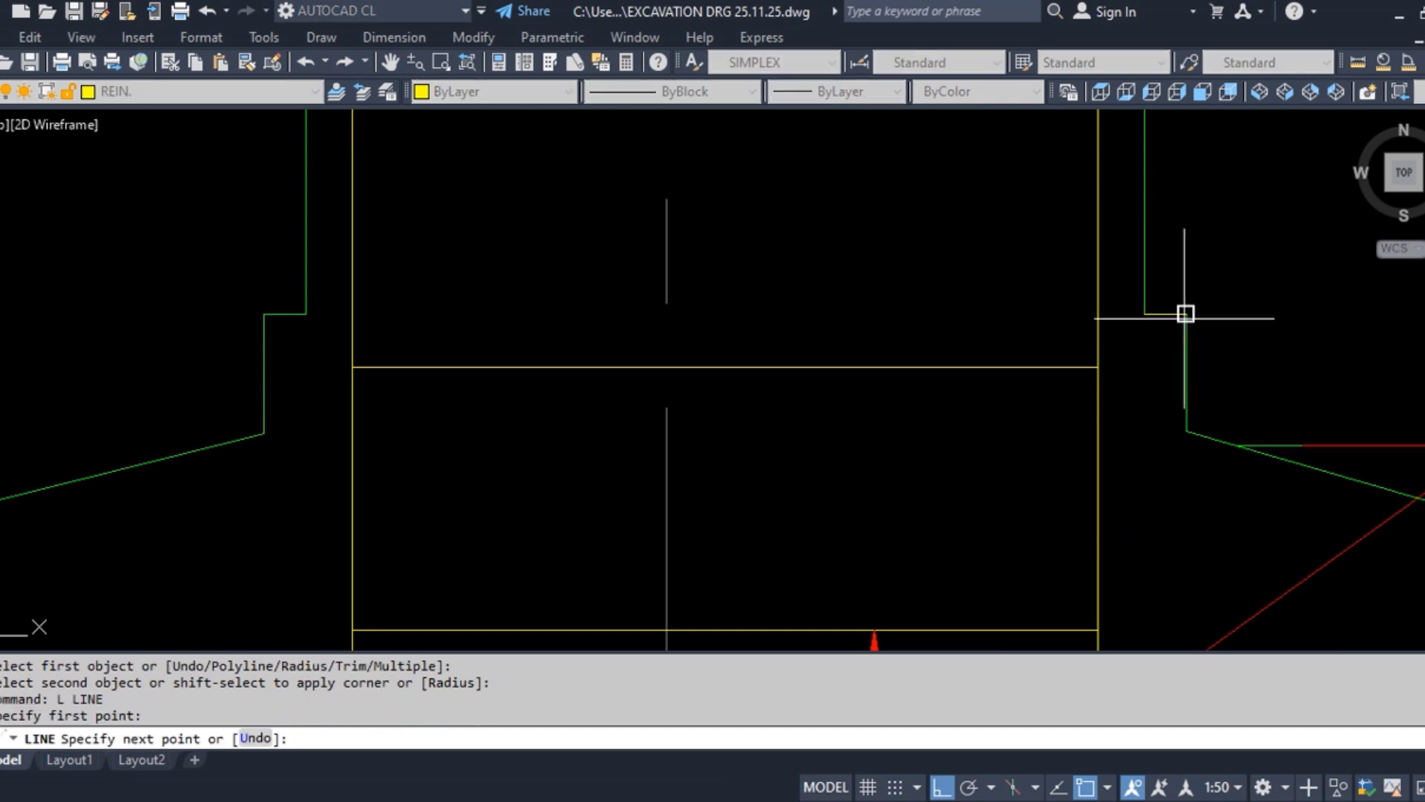
pyautogui.click(1186, 314)
pyautogui.press('Return')
# Match the short right ledge line's properties to those of the green vertical line beside it
pyautogui.write('ma')
pyautogui.press('Return')
pyautogui.click(1186, 330)
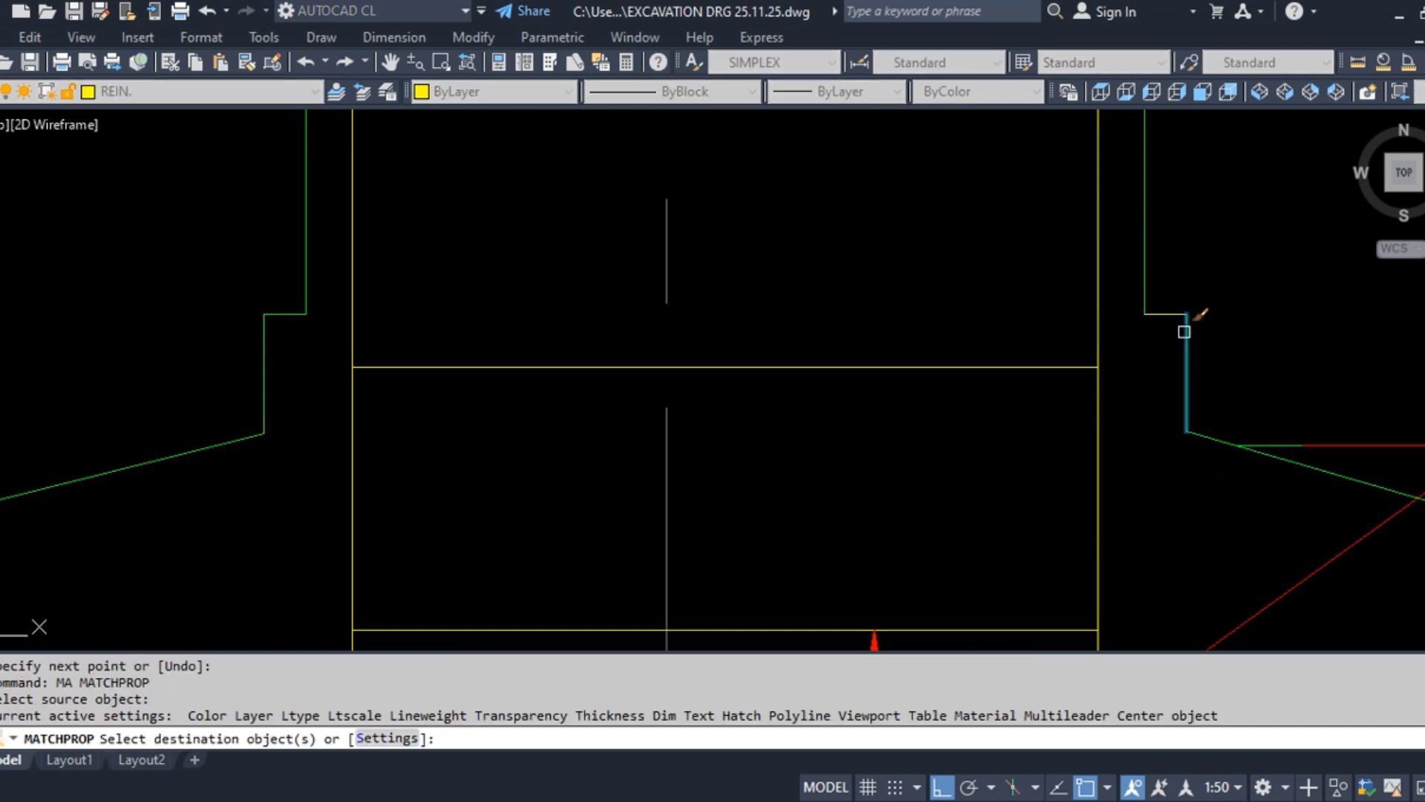
pyautogui.scroll(4, 1195, 312)
pyautogui.click(1200, 292)
pyautogui.click(1060, 416)
pyautogui.press('Return')
pyautogui.scroll(-8, 844, 366)
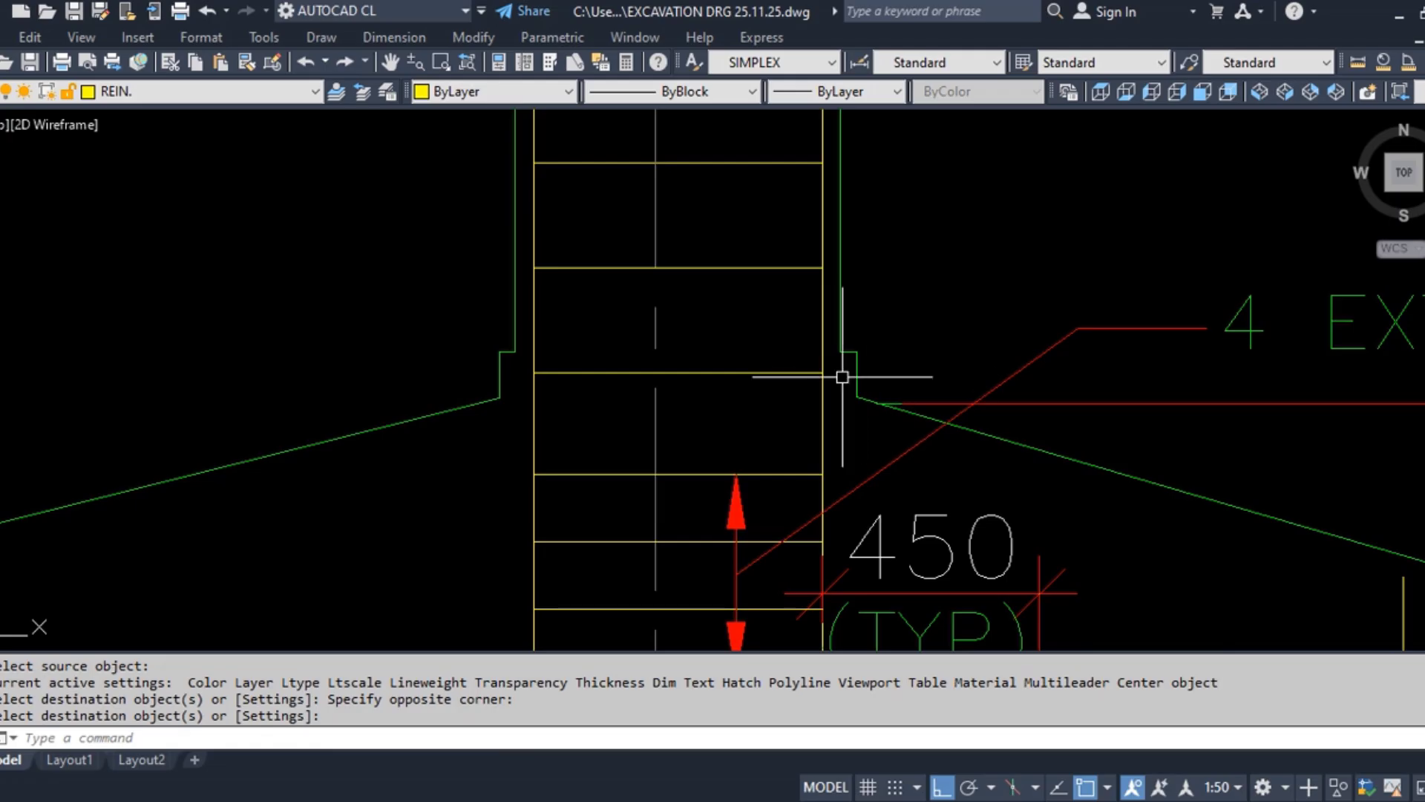
pyautogui.scroll(-5, 678, 500)
pyautogui.scroll(4, 672, 497)
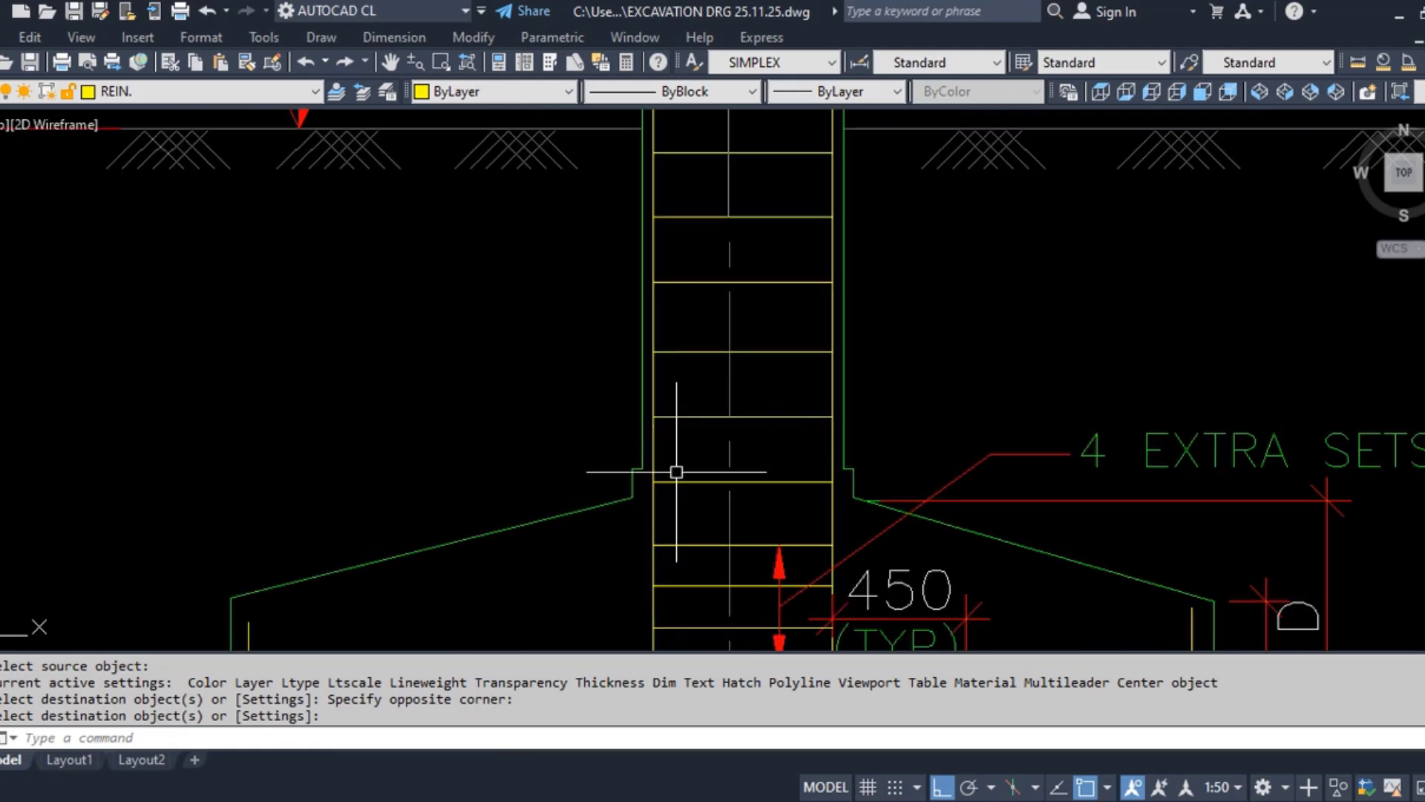
pyautogui.moveTo(619, 412); pyautogui.dragTo(649, 499, button='middle')
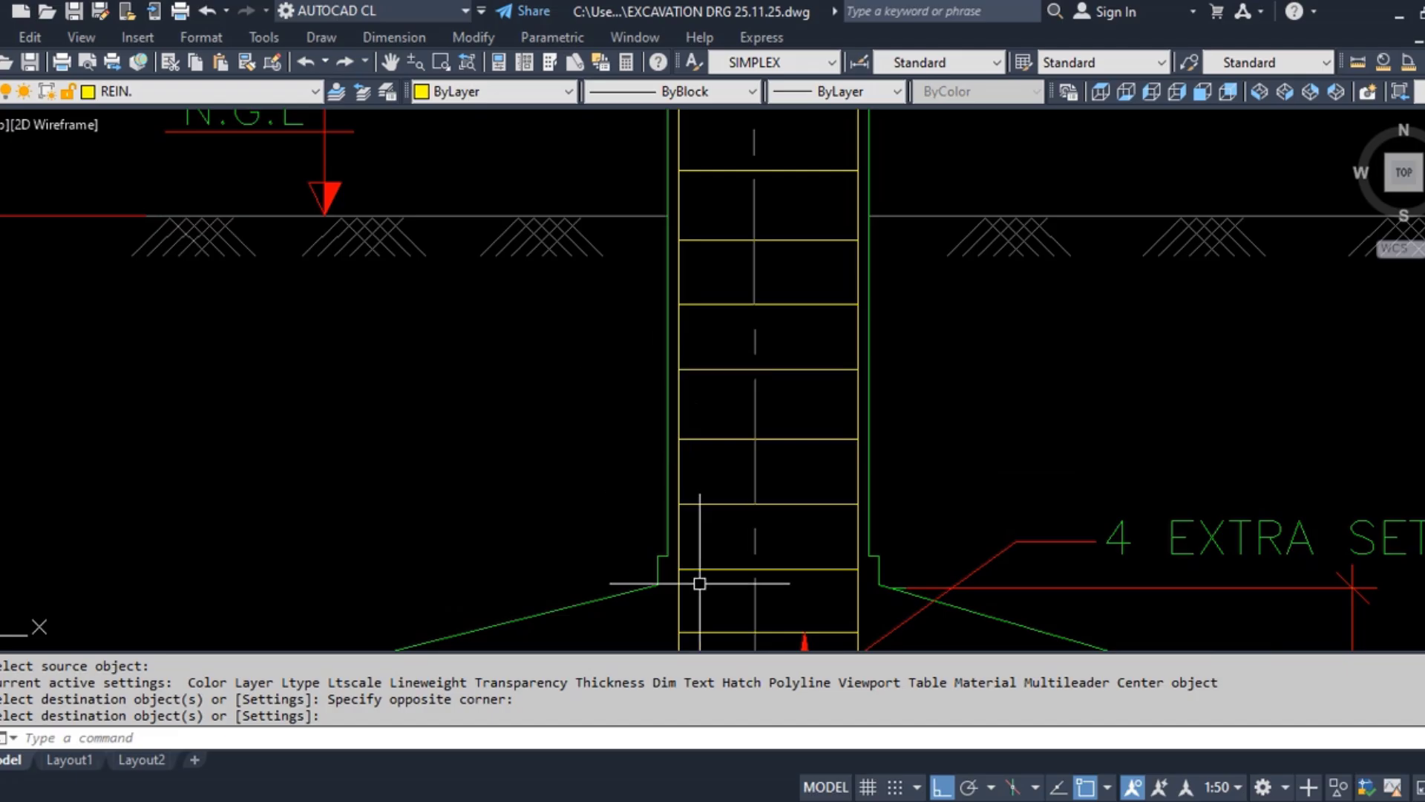
pyautogui.scroll(4, 635, 598)
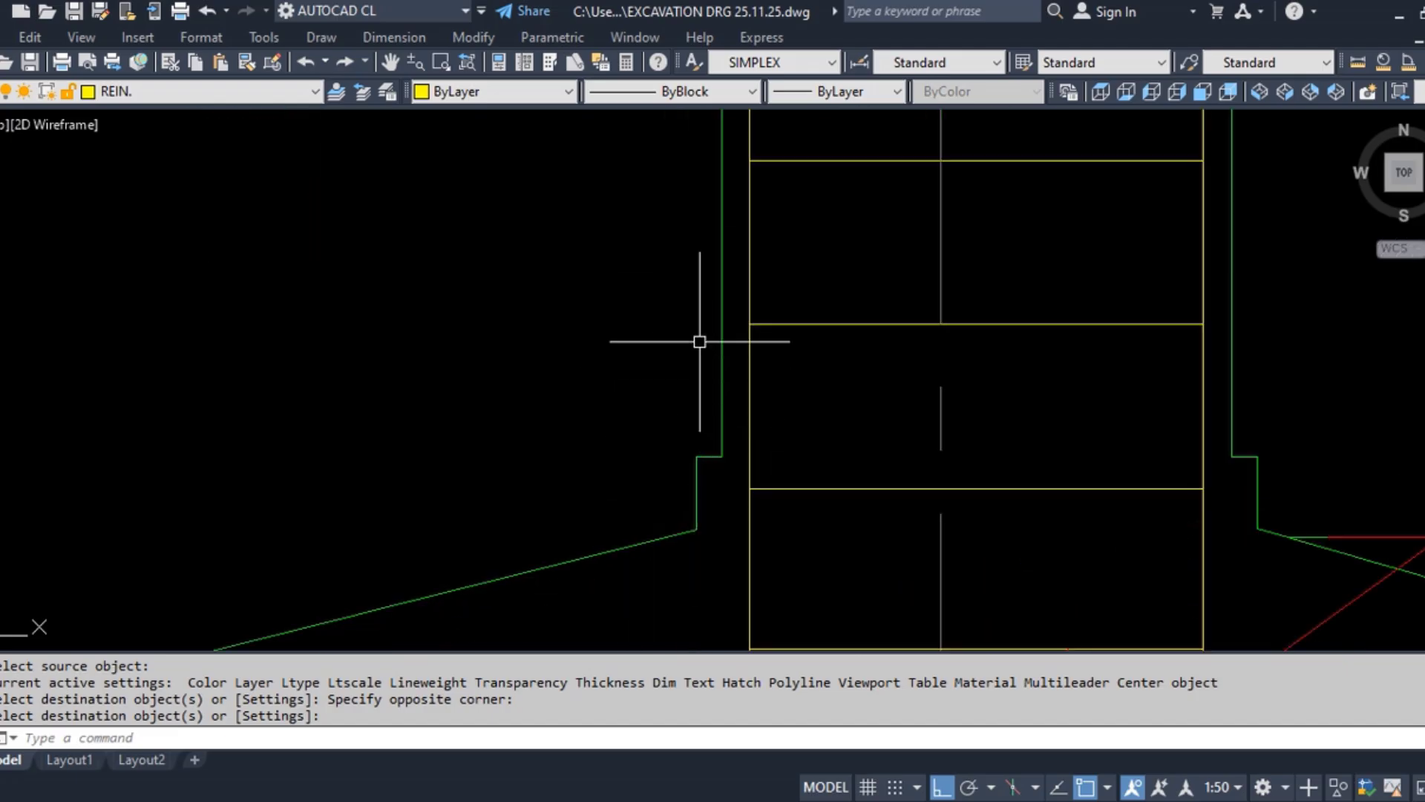
pyautogui.scroll(4, 701, 454)
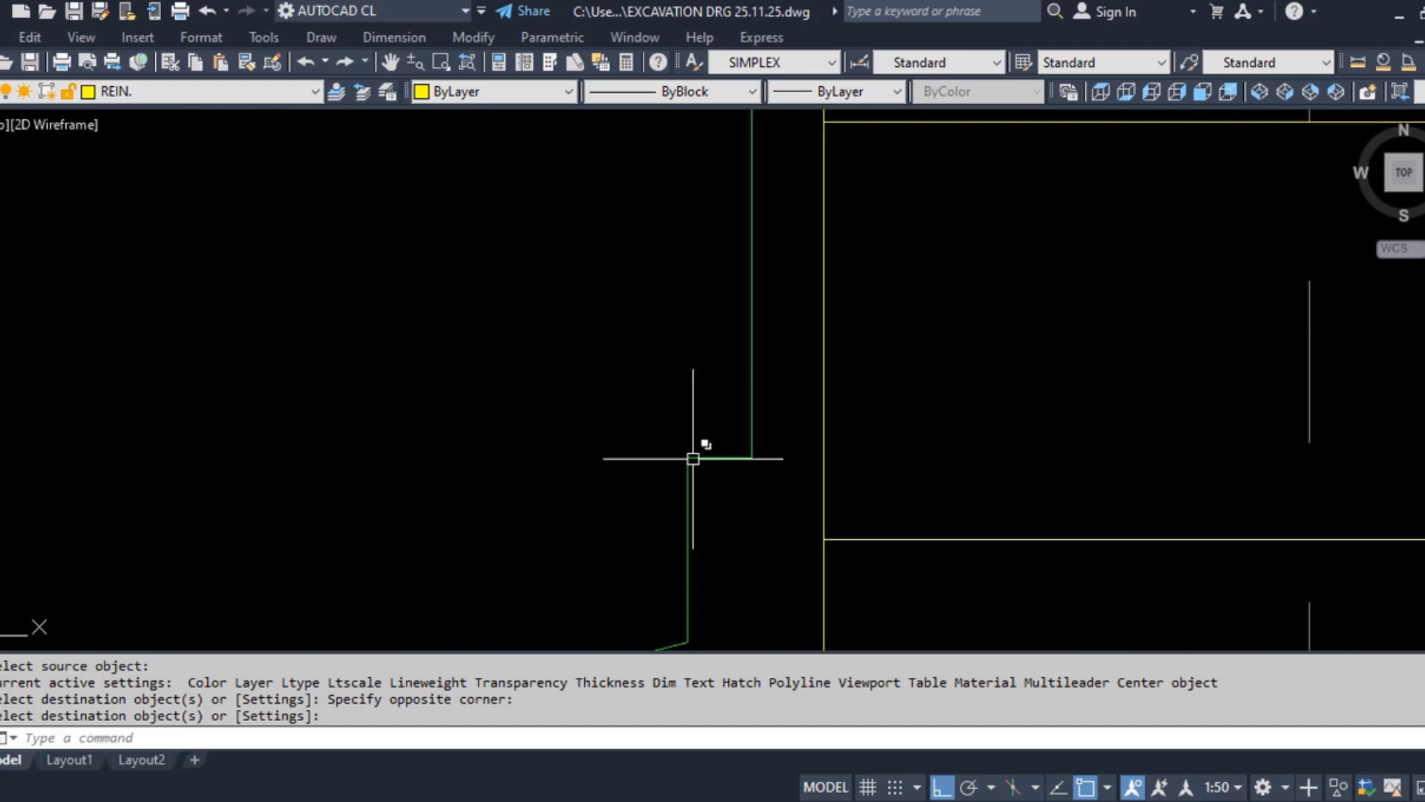
pyautogui.press('Return')
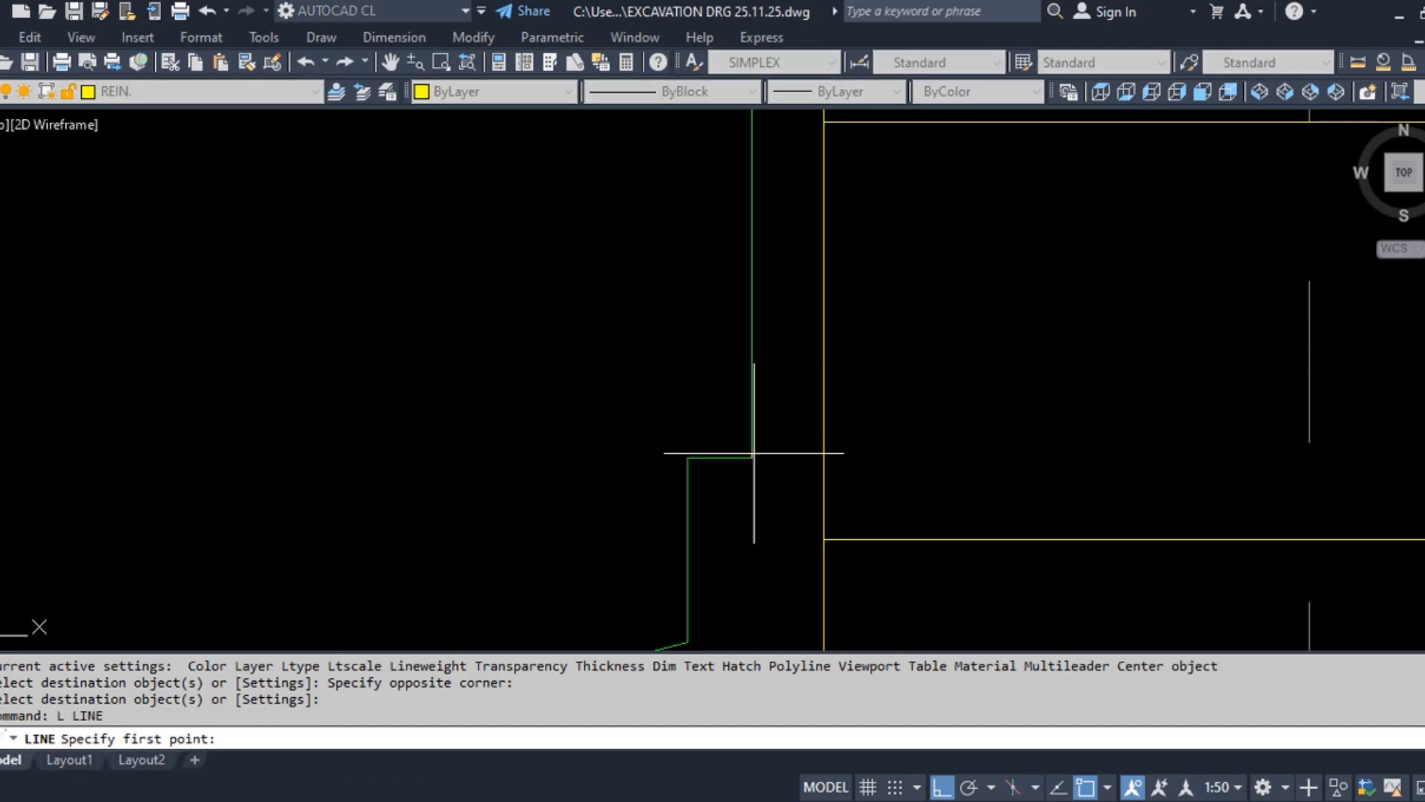
pyautogui.click(753, 453)
pyautogui.scroll(-4, 754, 454)
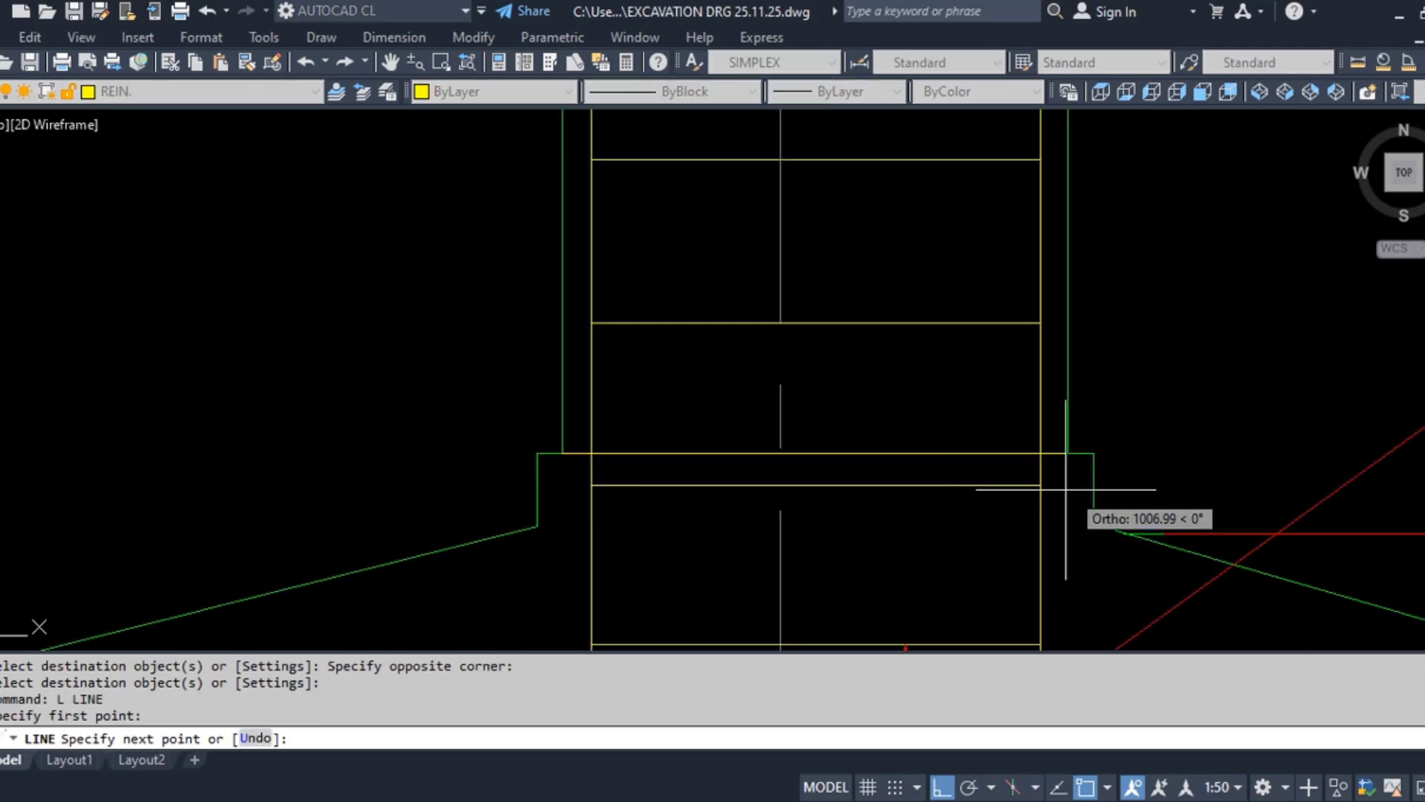
pyautogui.press('Return')
# Add a horizontal linear dimension between the outer vertical ledge lines, placed just above the ledge
pyautogui.moveTo(604, 420)
pyautogui.mouseDown(button='middle')
pyautogui.moveTo(636, 478)
pyautogui.moveTo(631, 561)
pyautogui.mouseUp(button='middle')
pyautogui.scroll(-1, 613, 535)
pyautogui.scroll(3, 582, 534)
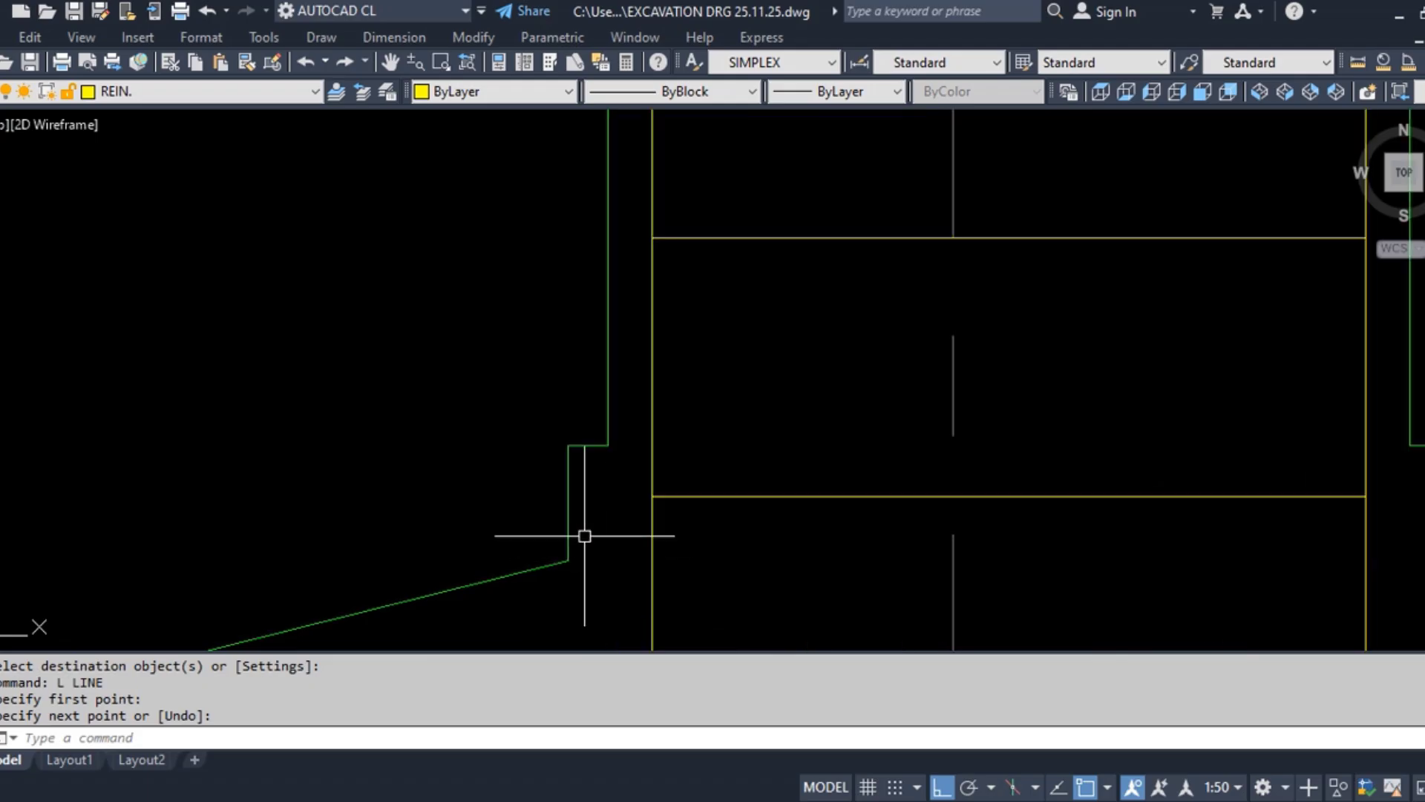
pyautogui.press('Return')
pyautogui.click(564, 479)
pyautogui.scroll(-2, 505, 496)
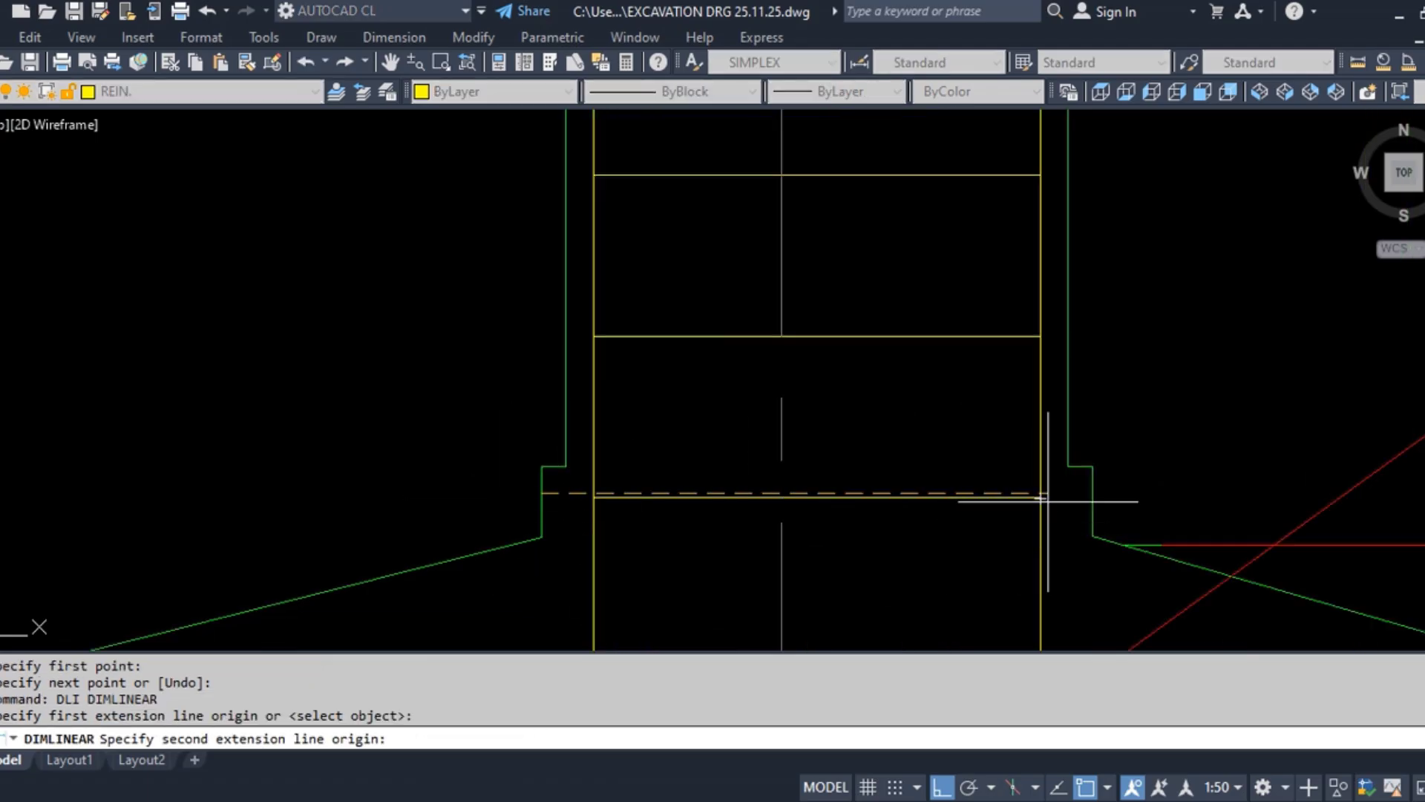
pyautogui.click(1088, 487)
pyautogui.click(834, 397)
pyautogui.press('Escape')
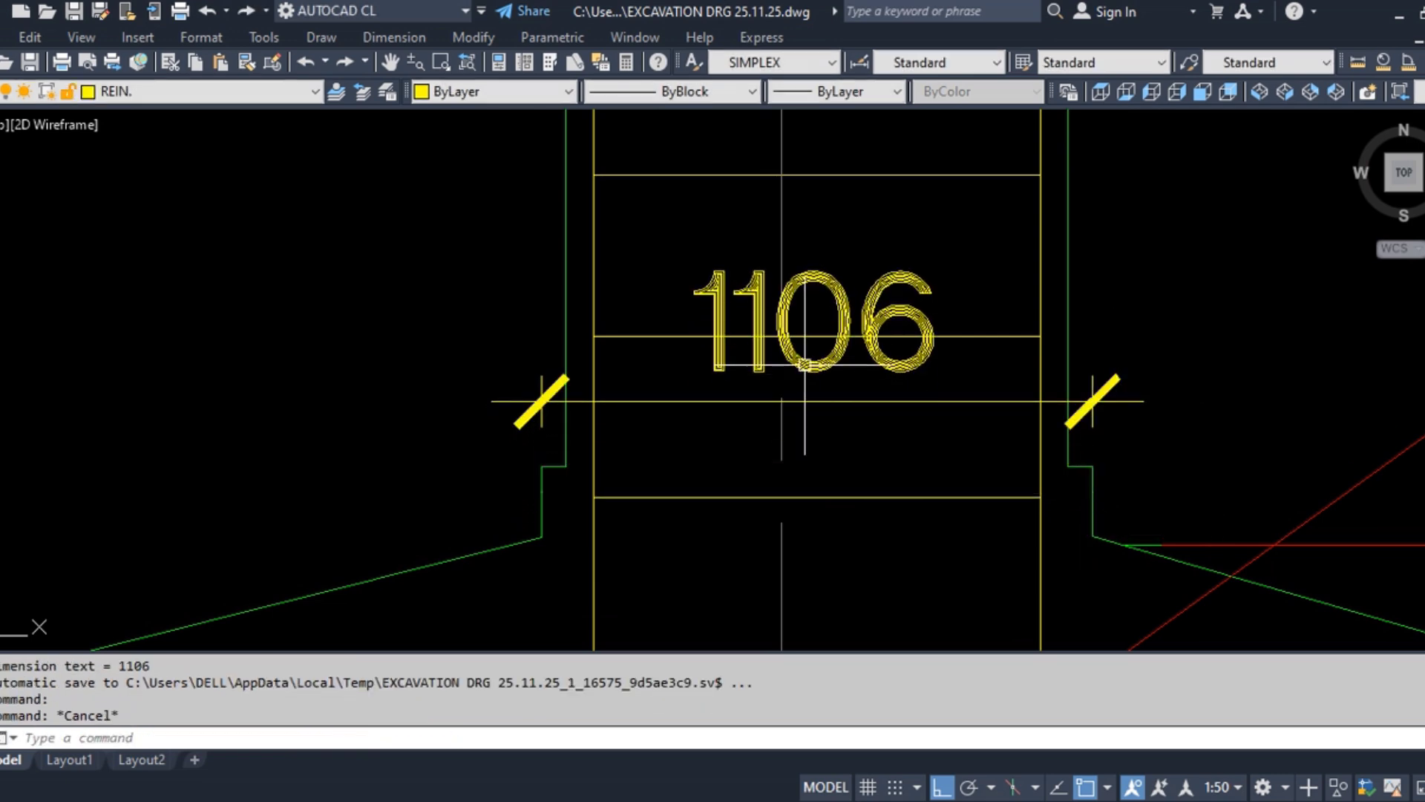
# Replace the text of the dimension across the ledge with RCC PEDESTAL
pyautogui.write('ed')
pyautogui.press('Return')
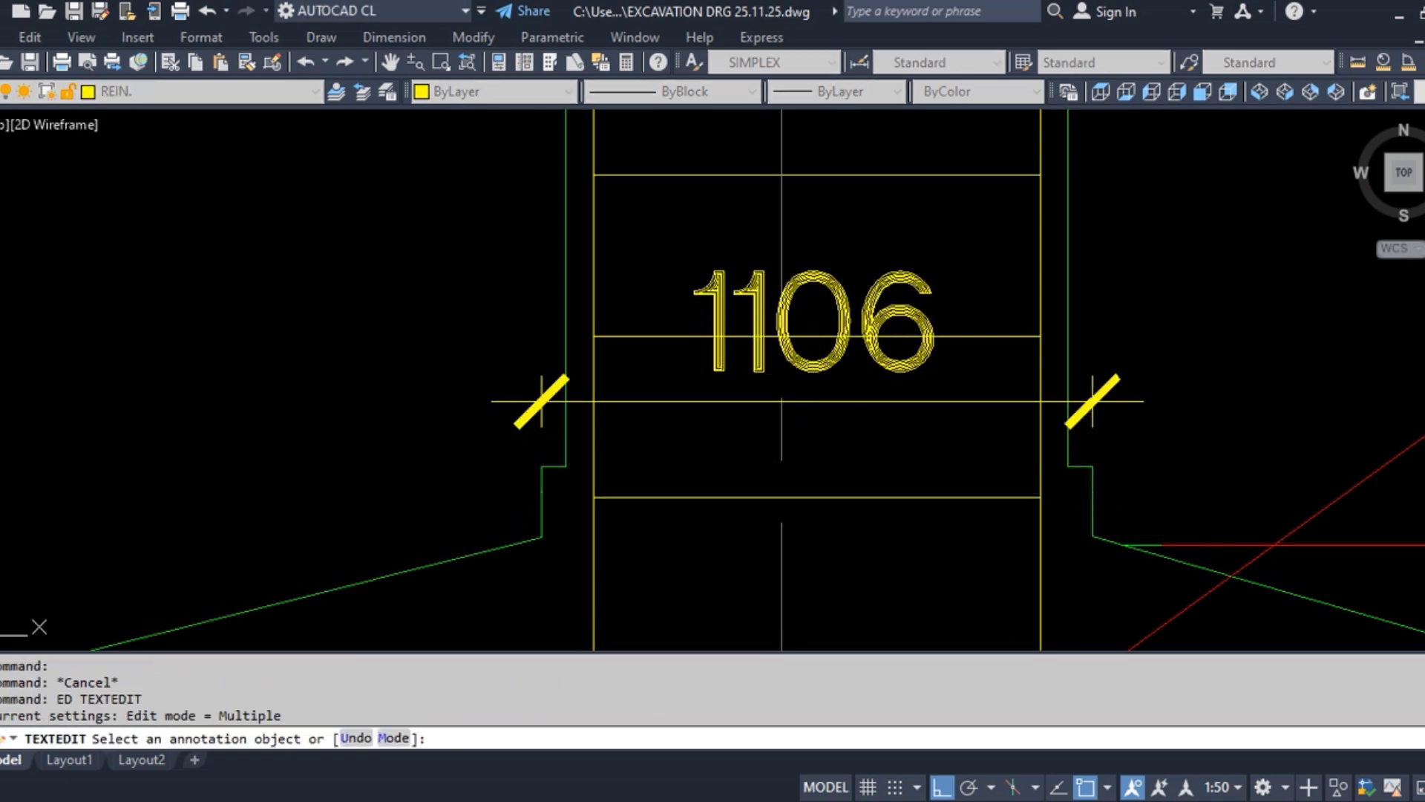
pyautogui.click(832, 377)
pyautogui.write('R')
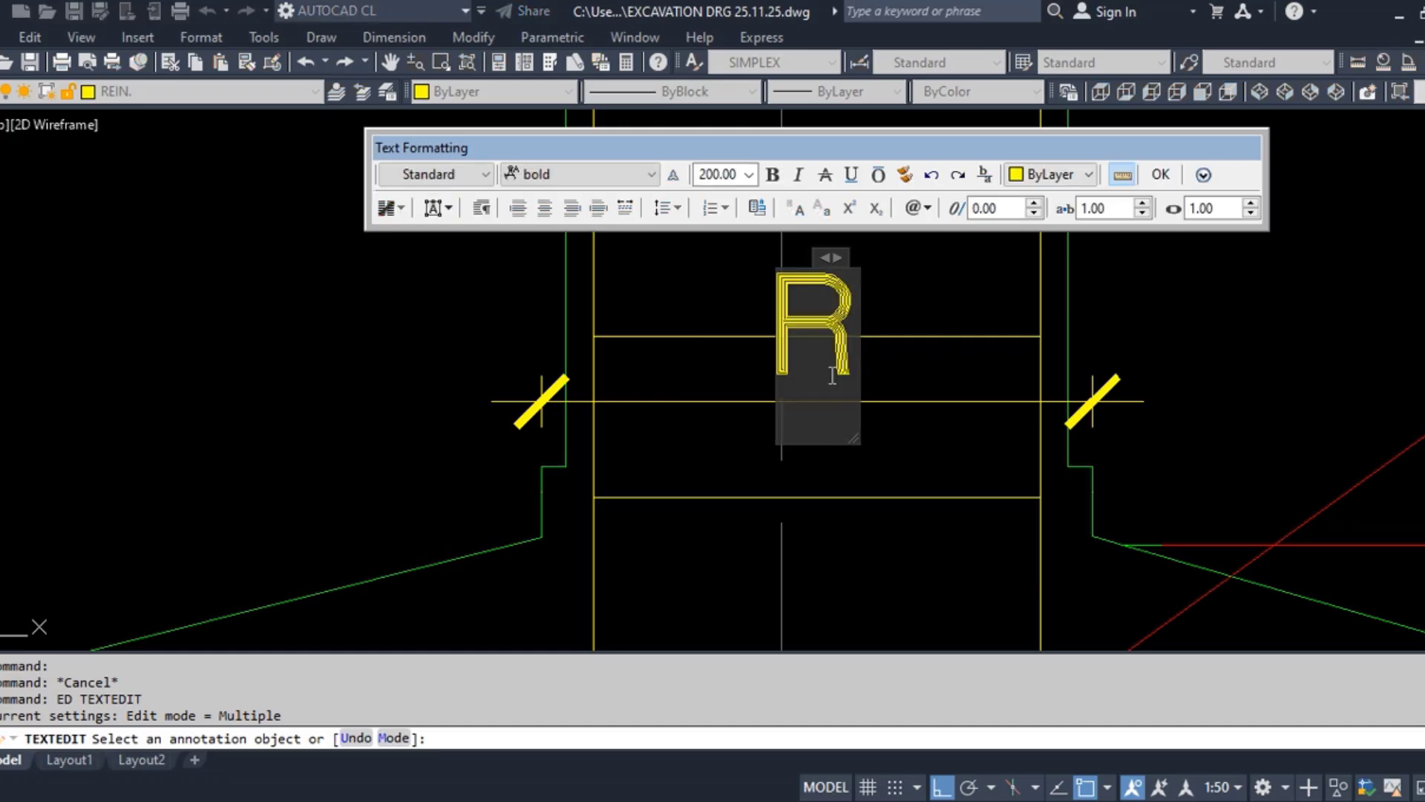
pyautogui.write('CC')
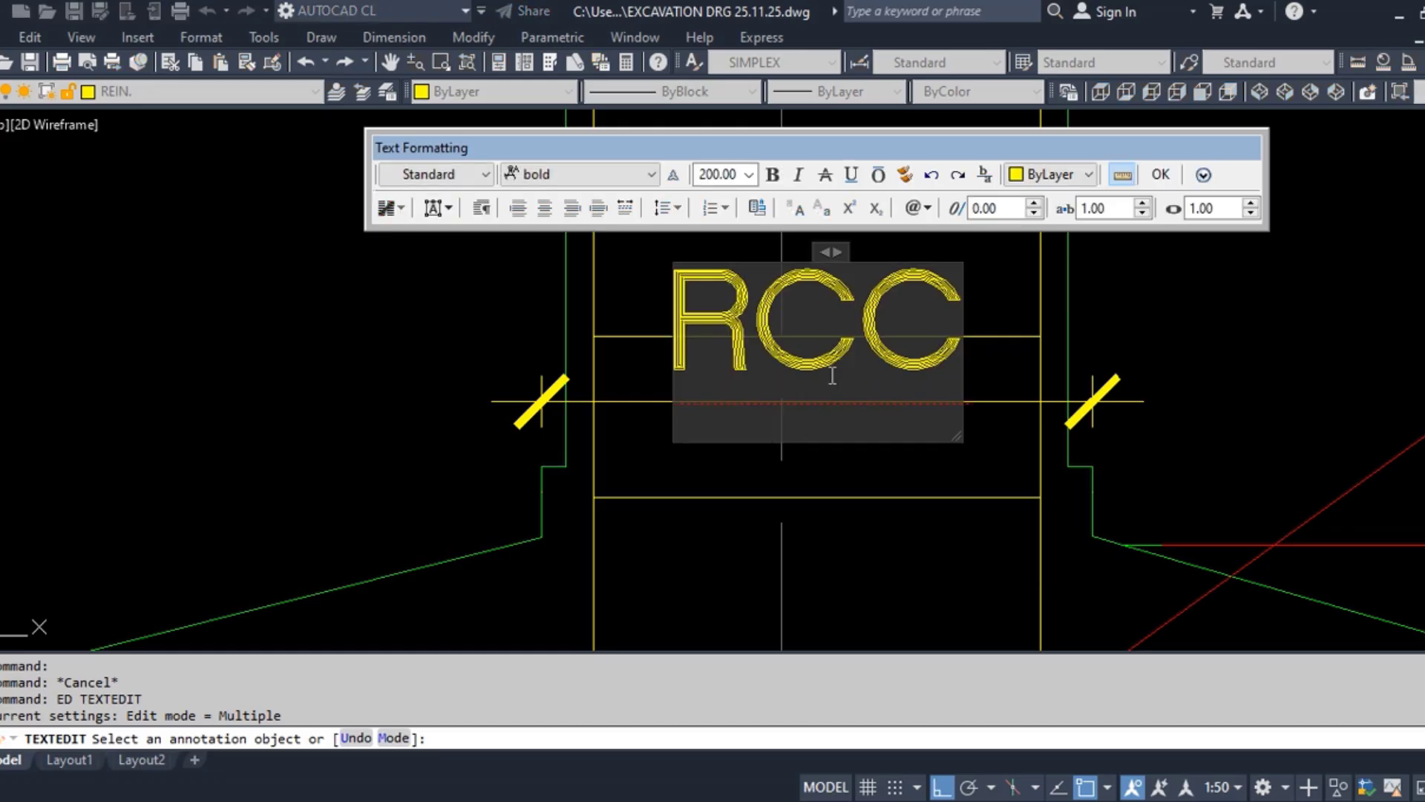
pyautogui.write(' PEDESTA')
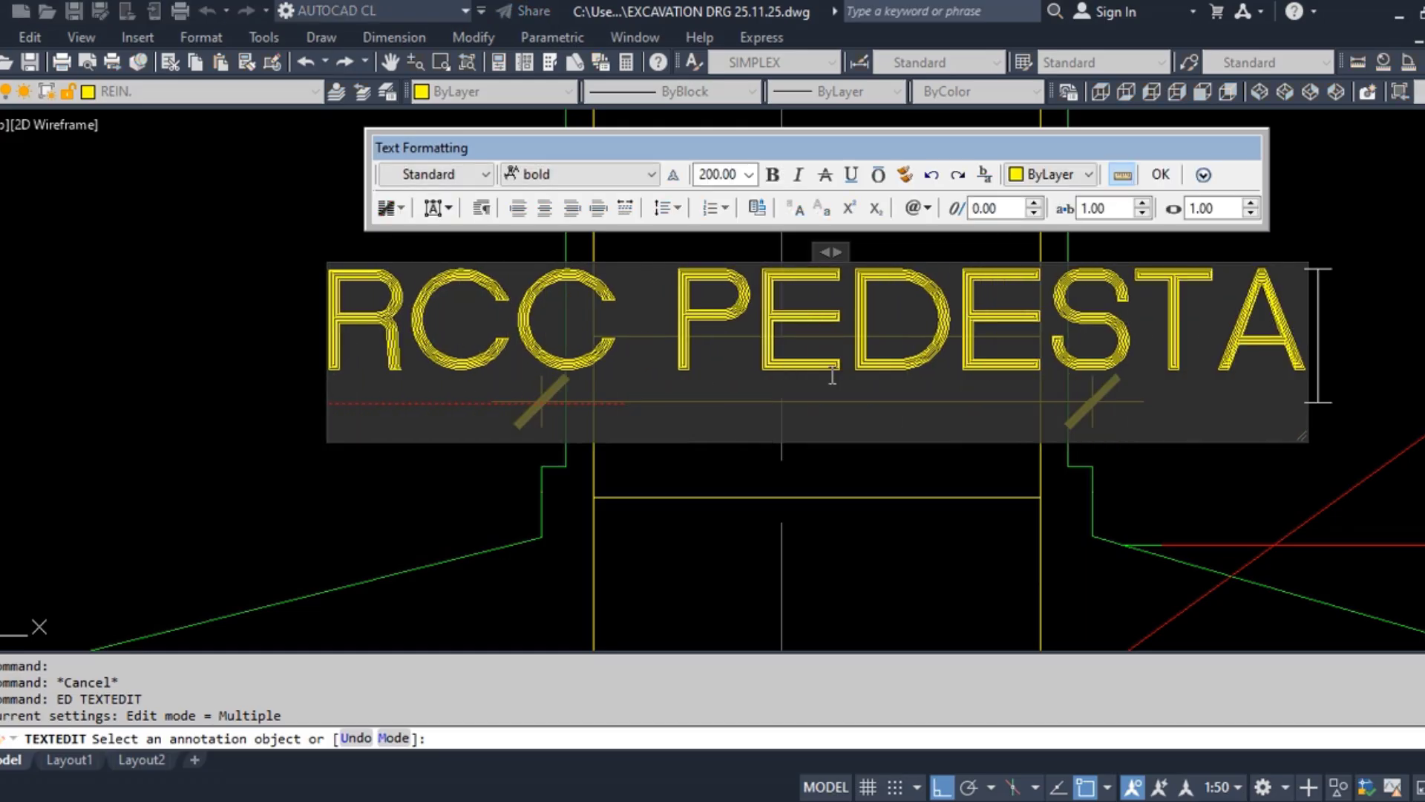
pyautogui.write('L')
pyautogui.press('Escape')
pyautogui.press('Escape')
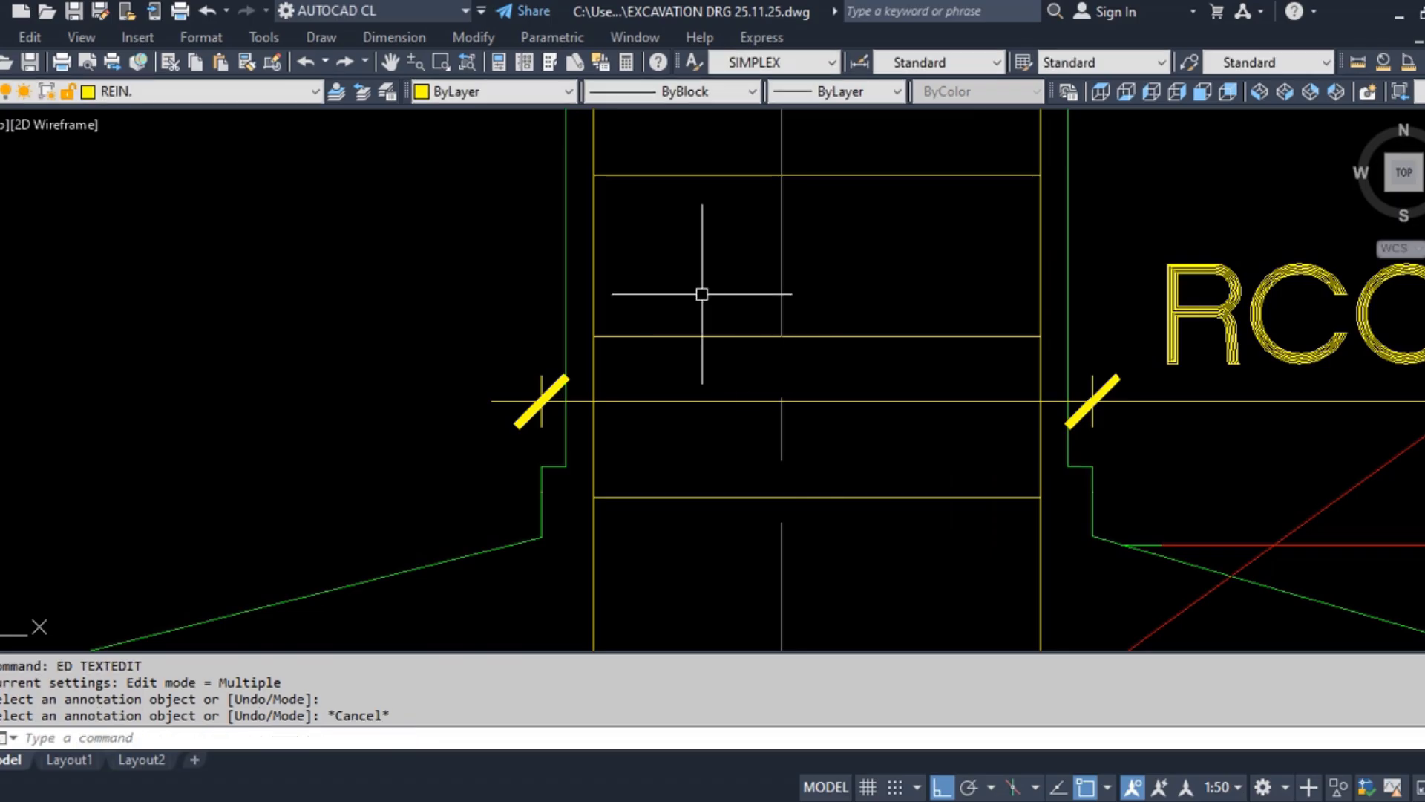
# Match the RCC PEDESTAL dimension's properties to those of the existing footing depth dimension D
pyautogui.scroll(-3, 701, 294)
pyautogui.write('ma')
pyautogui.press('Return')
pyautogui.click(1073, 384)
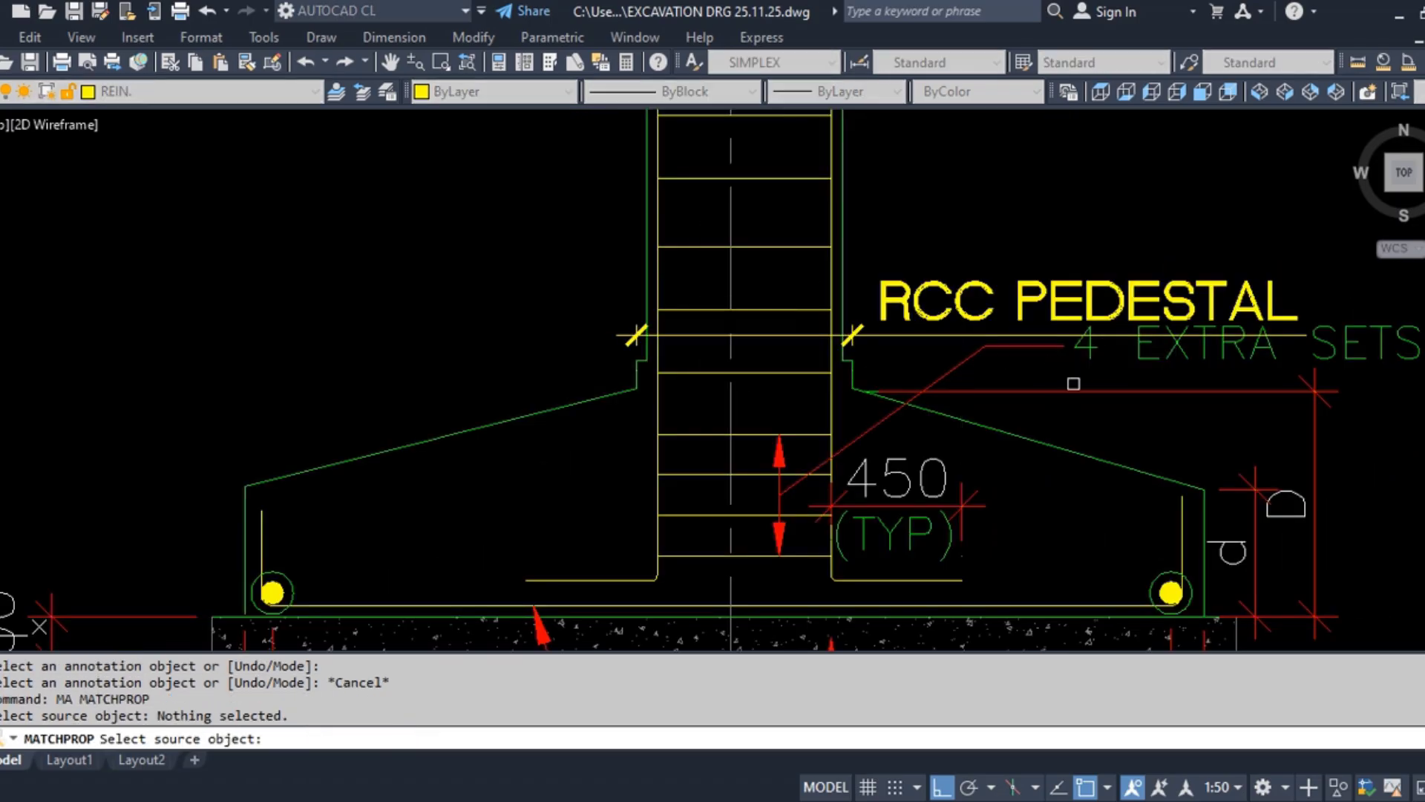
pyautogui.click(1074, 389)
pyautogui.click(923, 321)
pyautogui.press('Return')
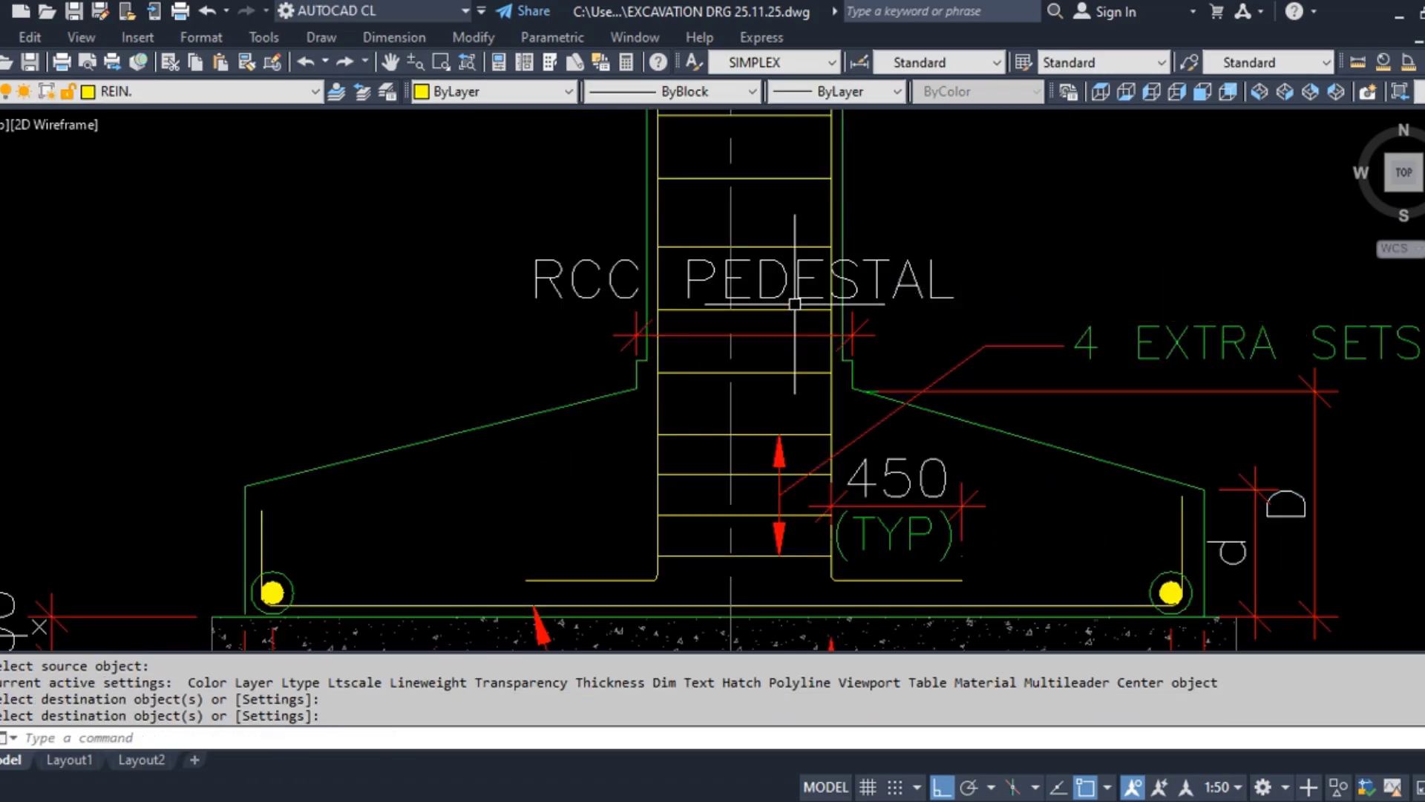
pyautogui.scroll(-3, 742, 334)
pyautogui.scroll(3, 701, 277)
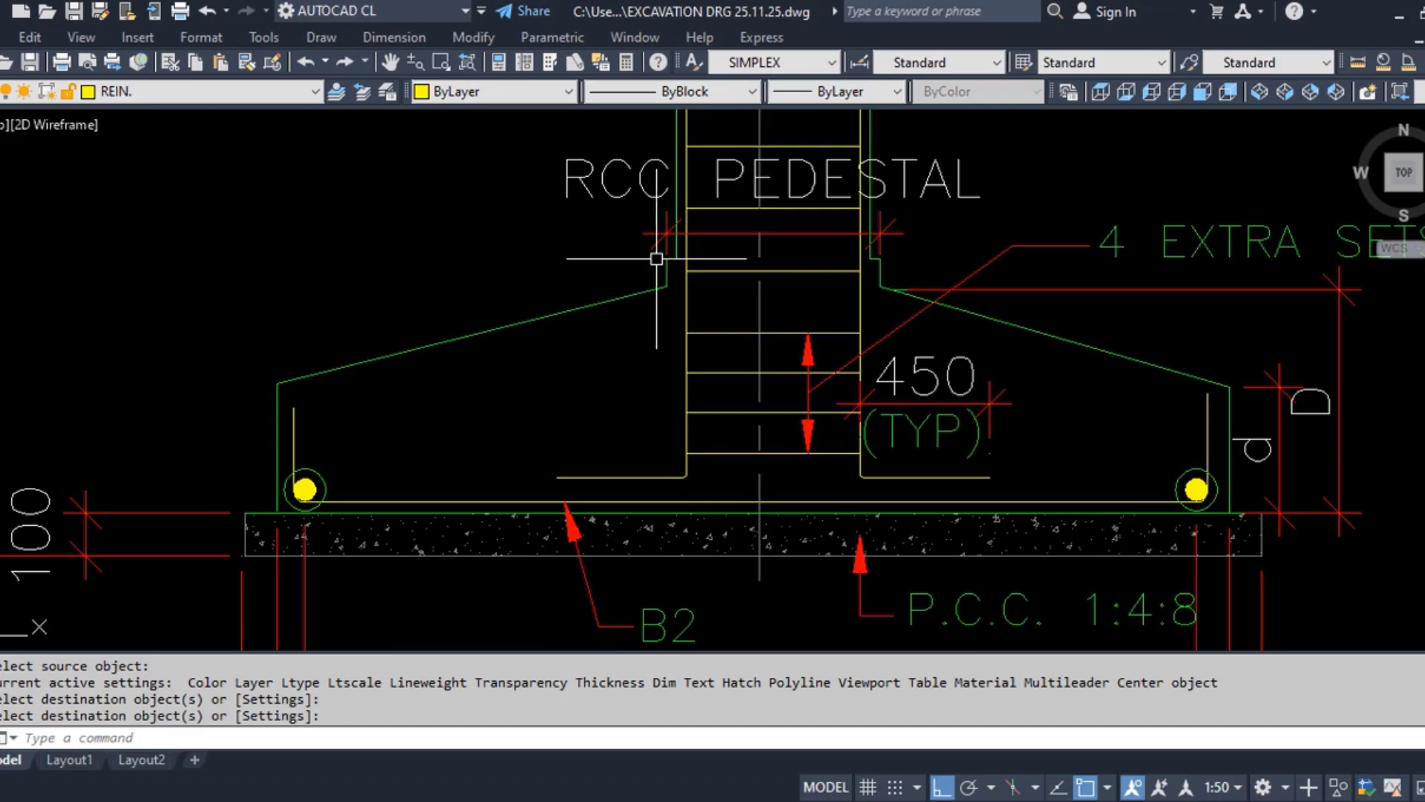
# Examine the footing section from the plinth beam to the P.C.C. base and compare its RCC pedestal with the footing plan
pyautogui.scroll(-5, 722, 186)
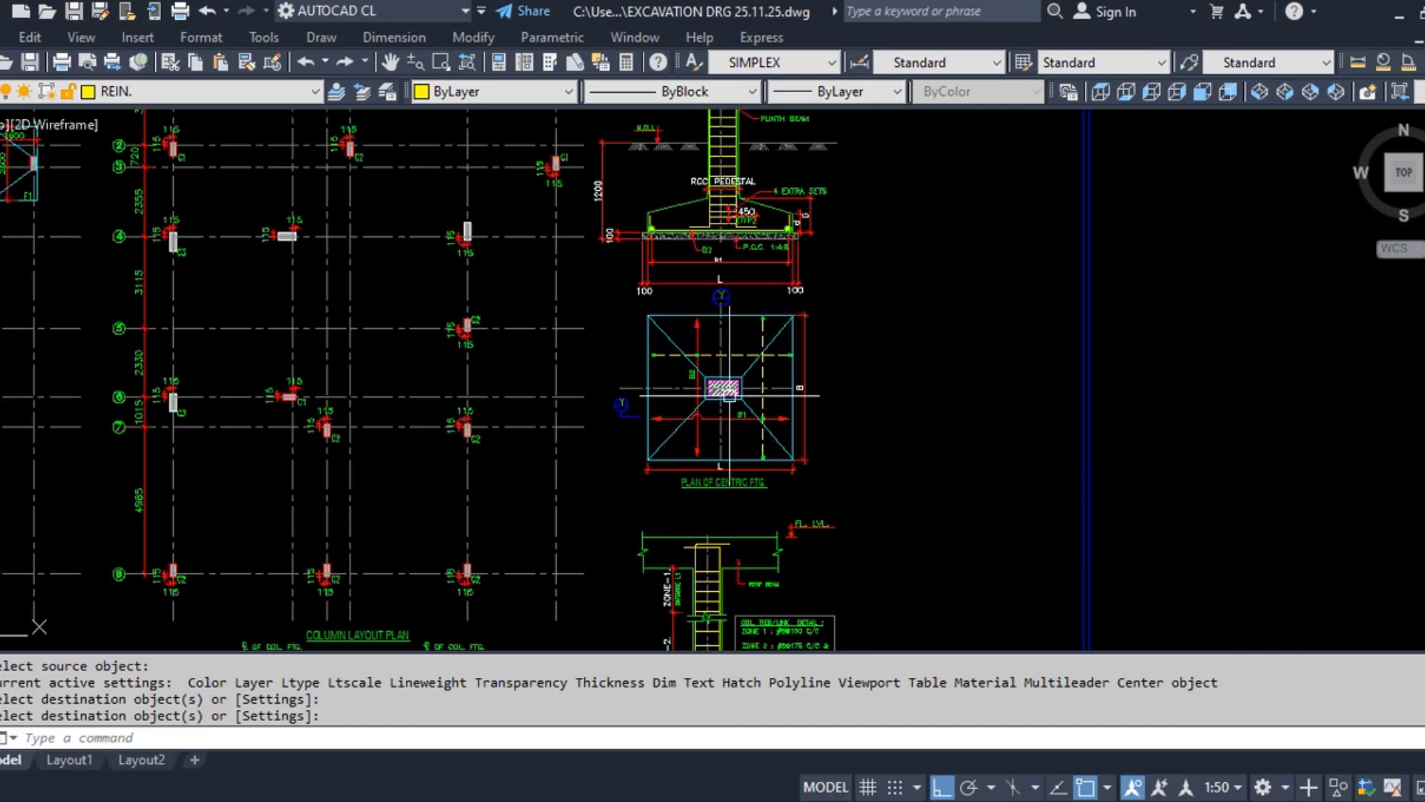
pyautogui.scroll(4, 731, 193)
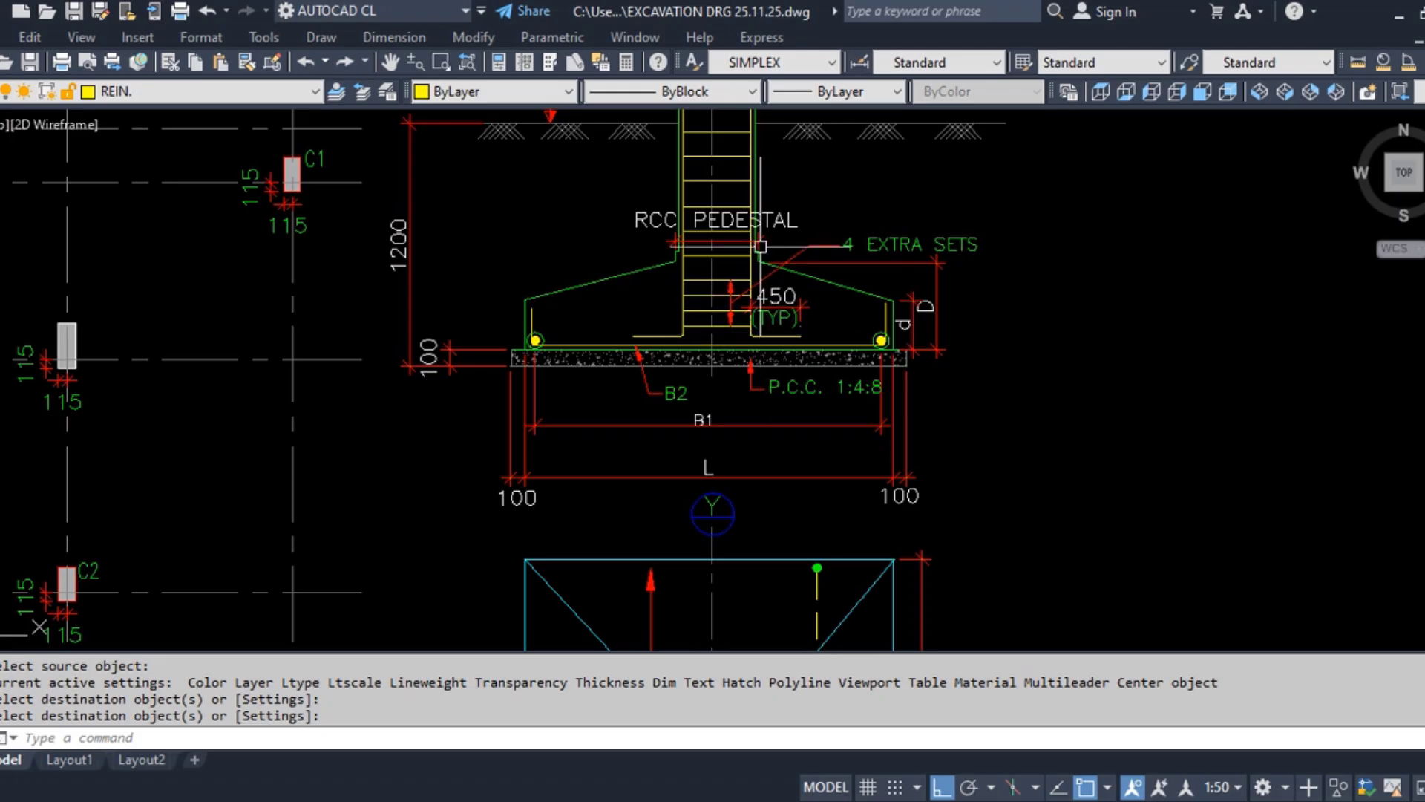
pyautogui.moveTo(764, 256); pyautogui.dragTo(792, 397, button='middle')
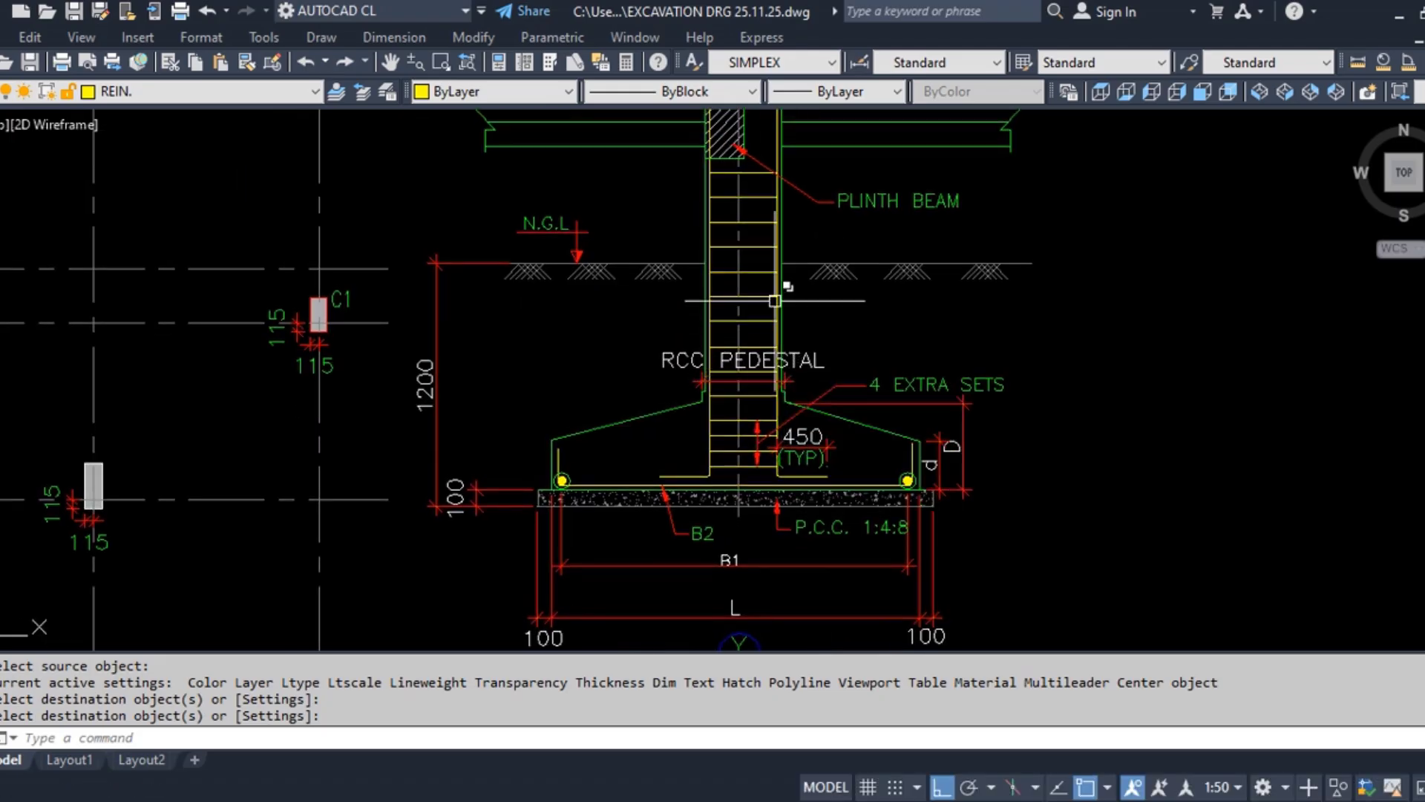
pyautogui.moveTo(750, 229); pyautogui.dragTo(771, 330, button='middle')
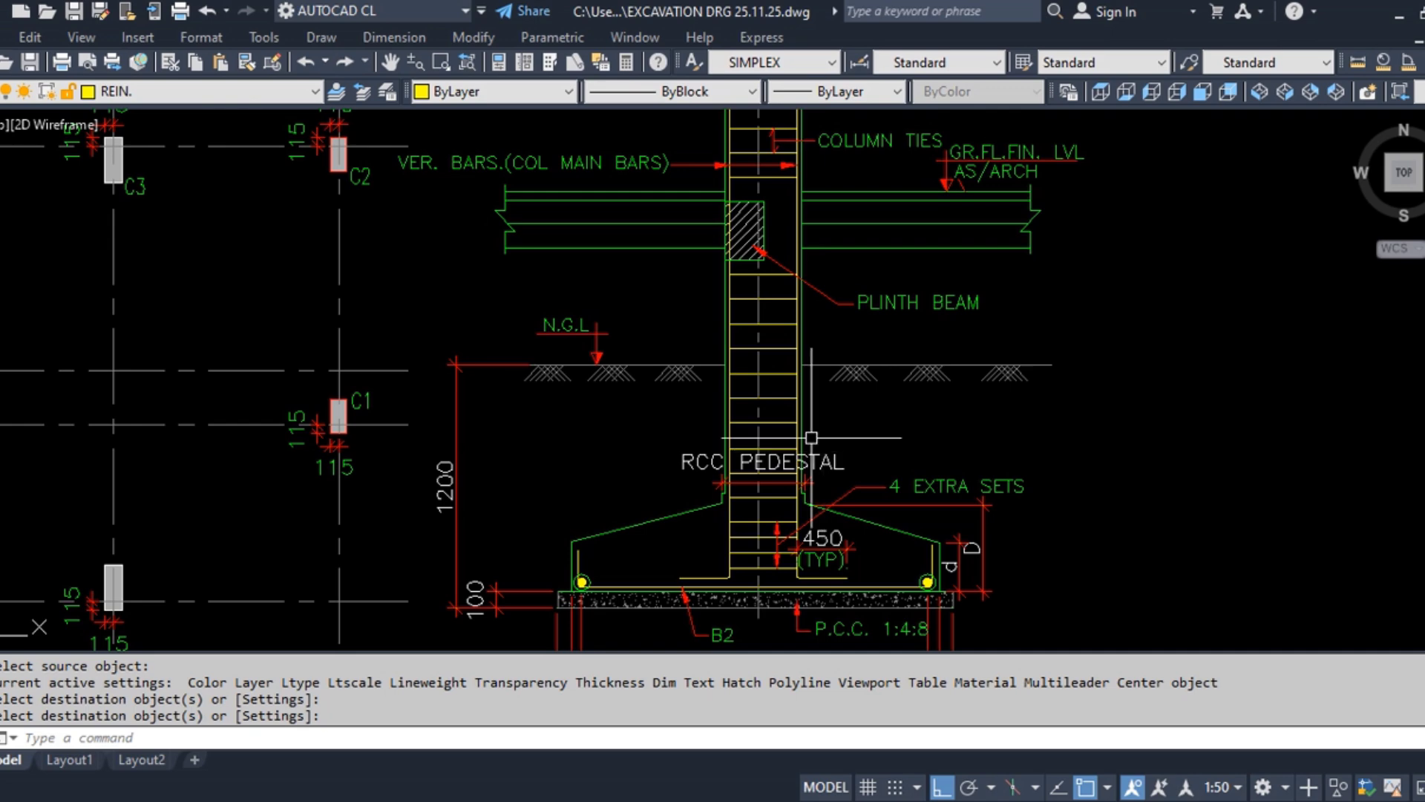
pyautogui.moveTo(748, 459); pyautogui.dragTo(730, 156, button='middle')
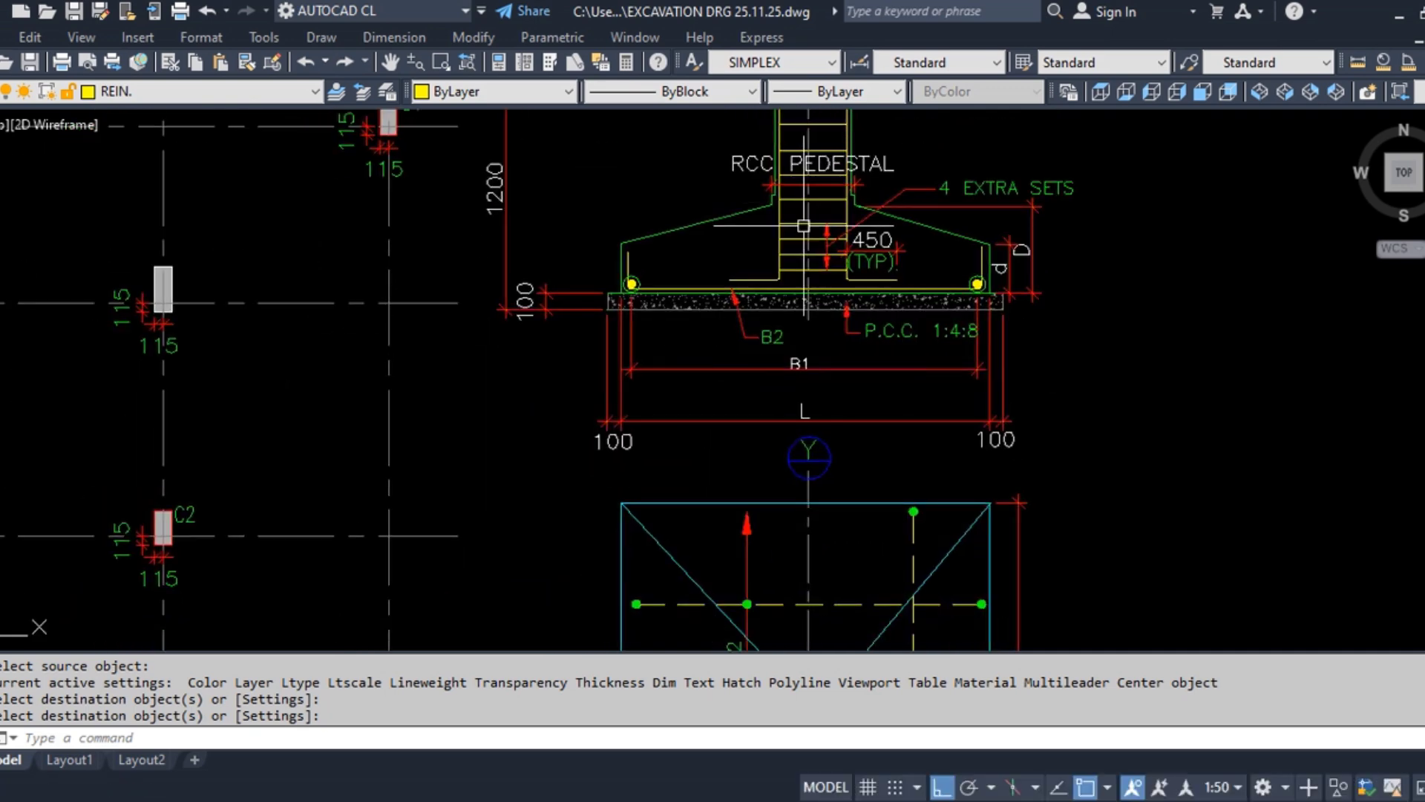
pyautogui.scroll(-3, 816, 223)
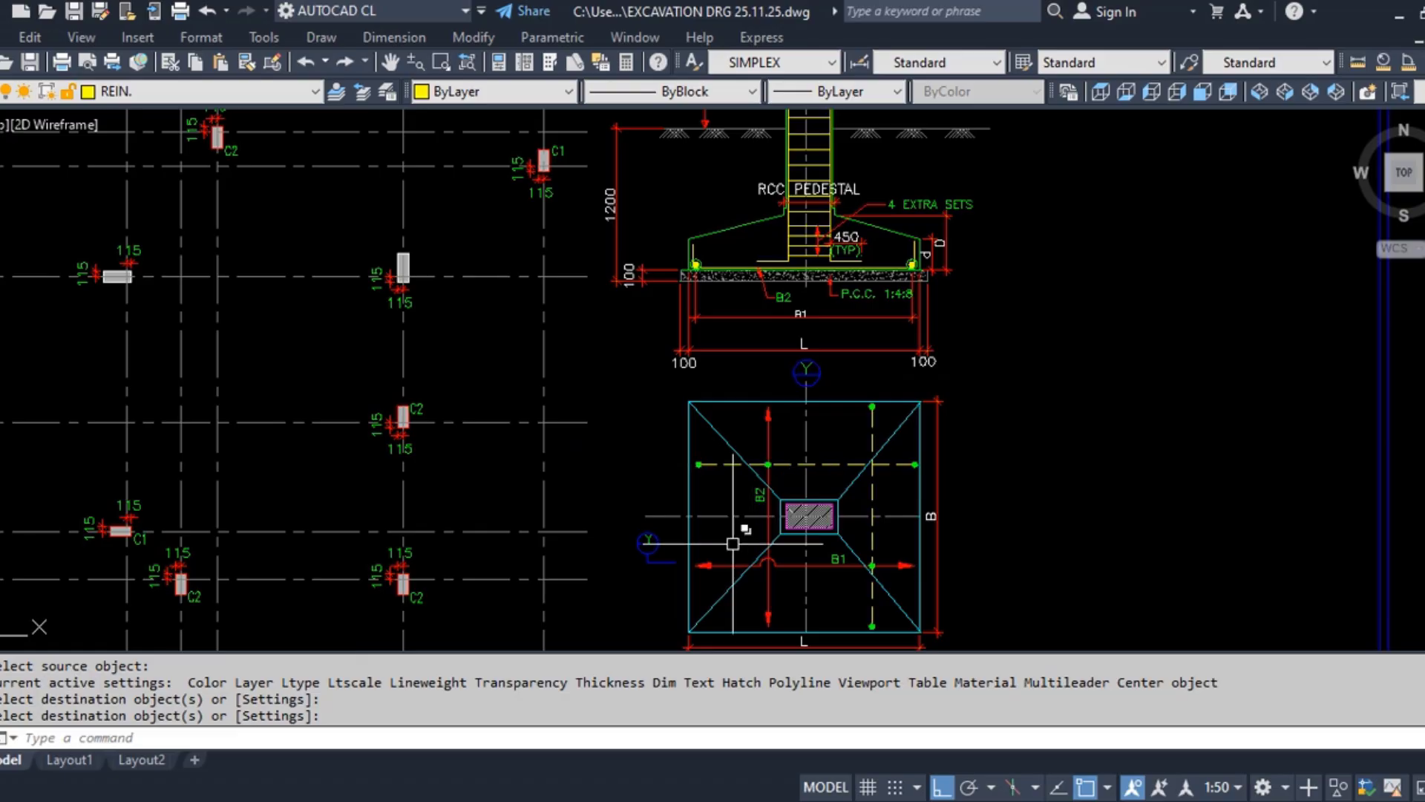
pyautogui.moveTo(946, 310); pyautogui.dragTo(945, 414, button='middle')
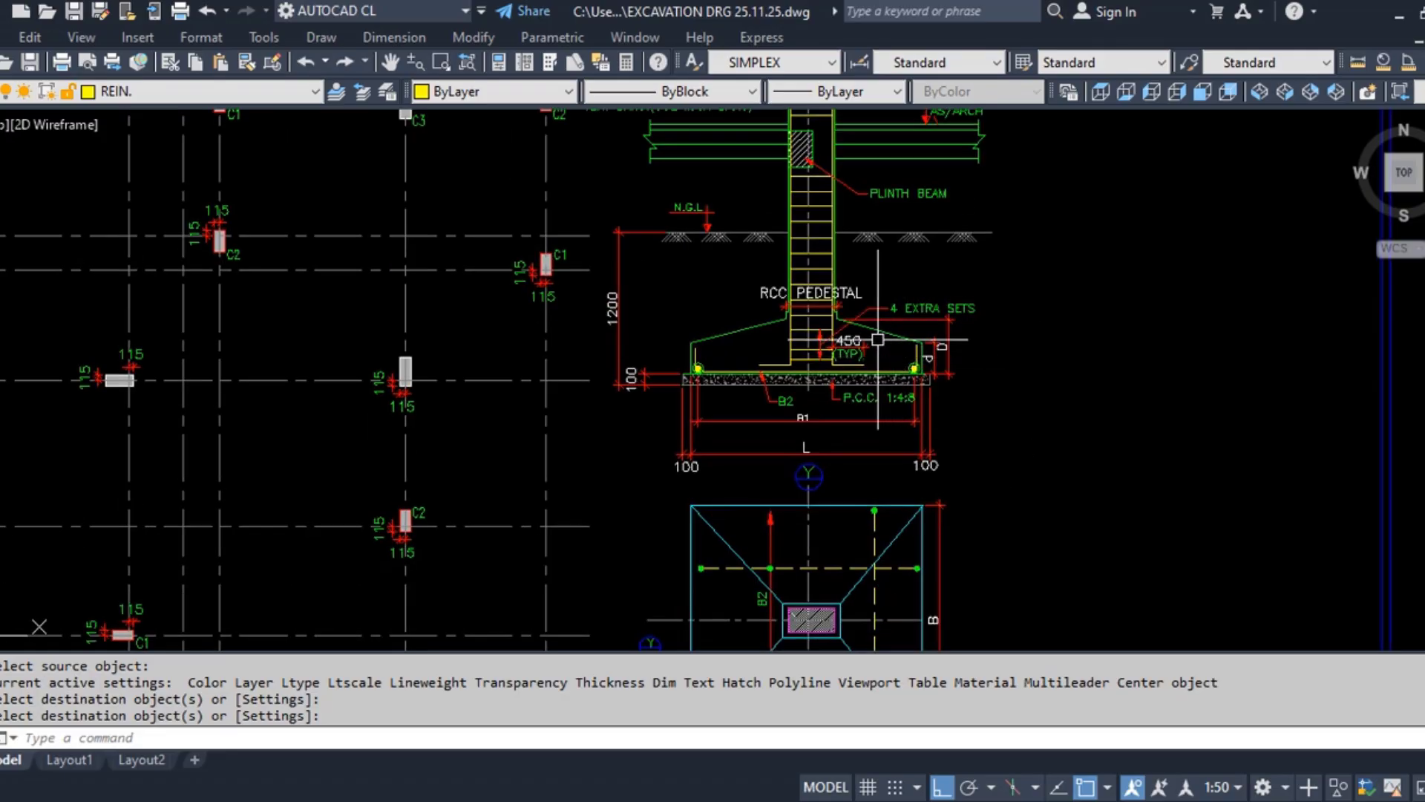
pyautogui.scroll(3, 758, 305)
pyautogui.scroll(4, 645, 359)
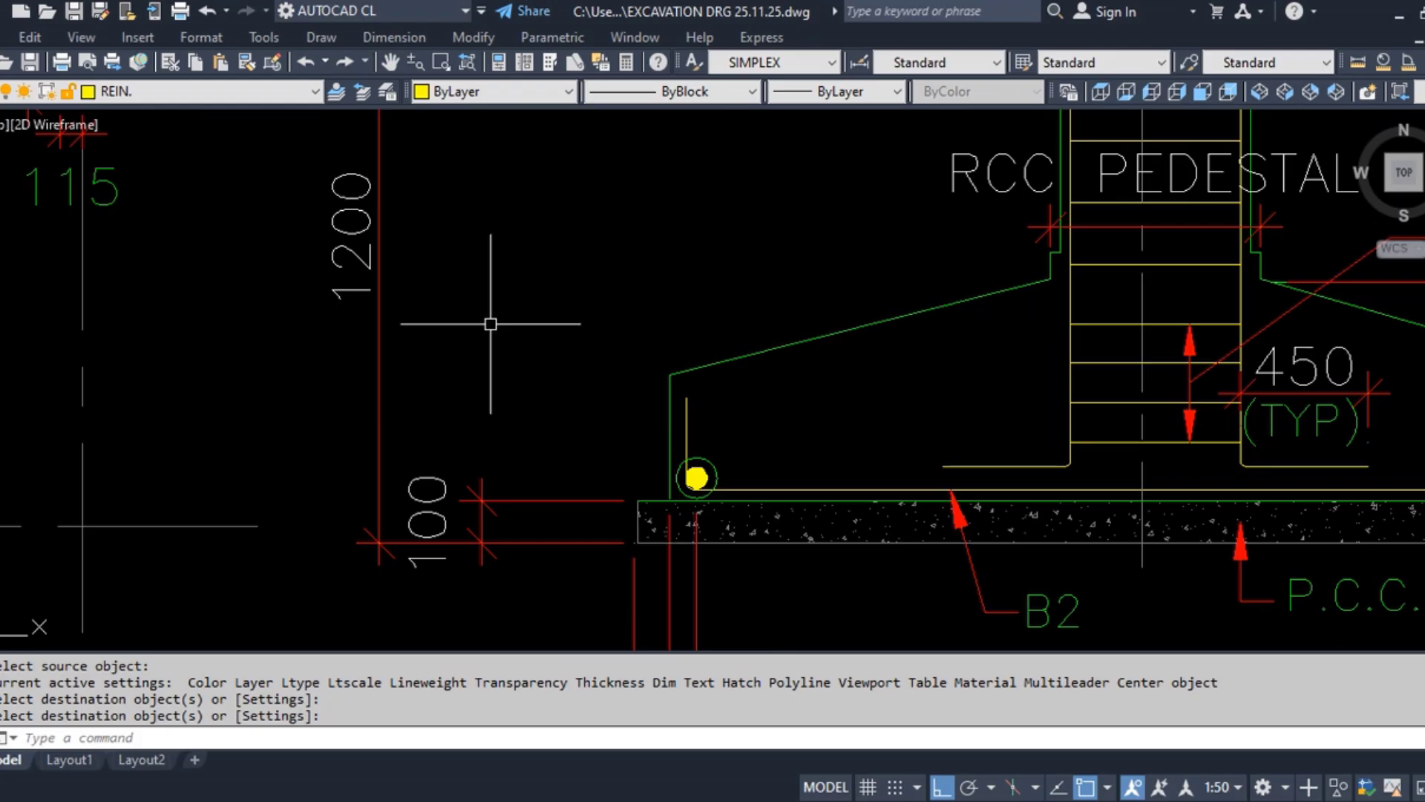
pyautogui.scroll(-4, 486, 327)
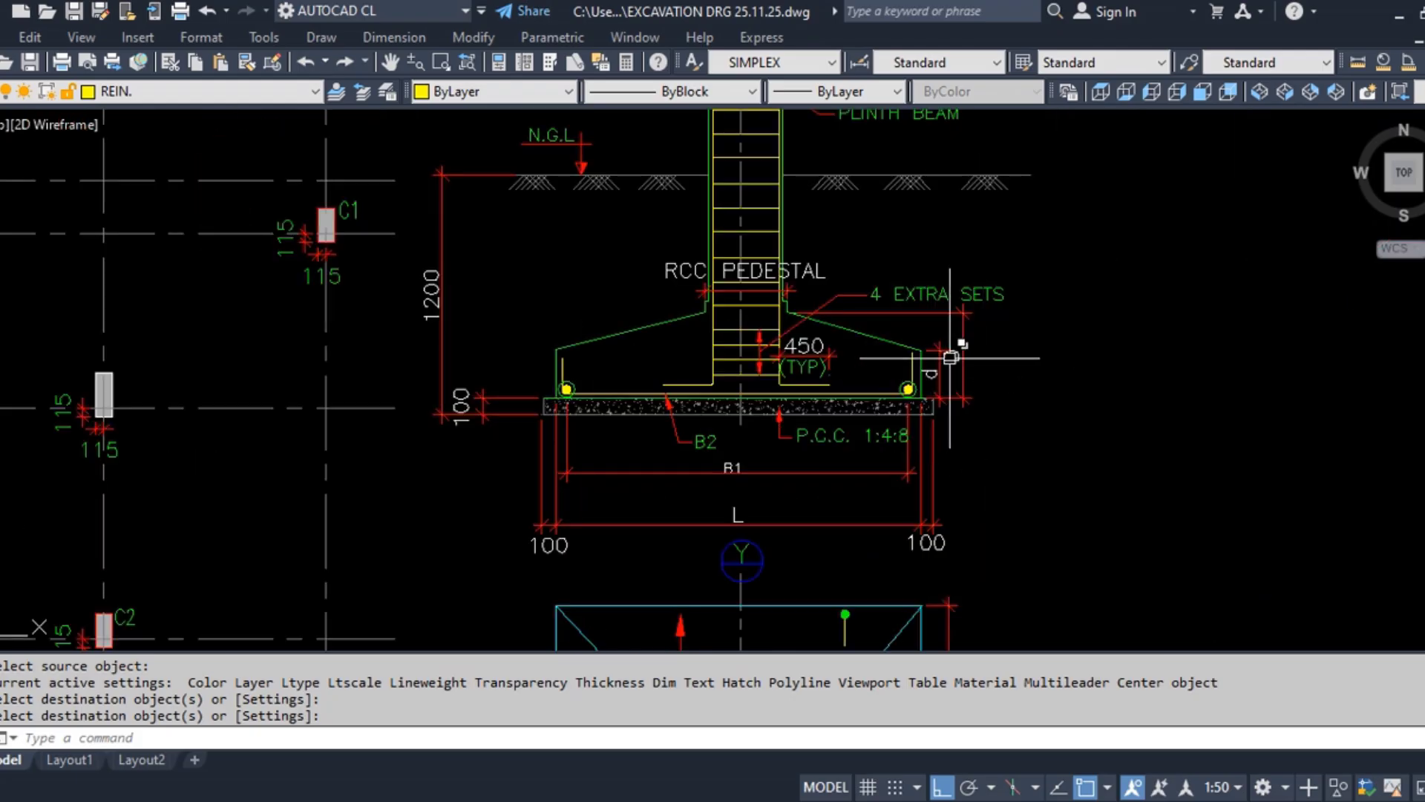